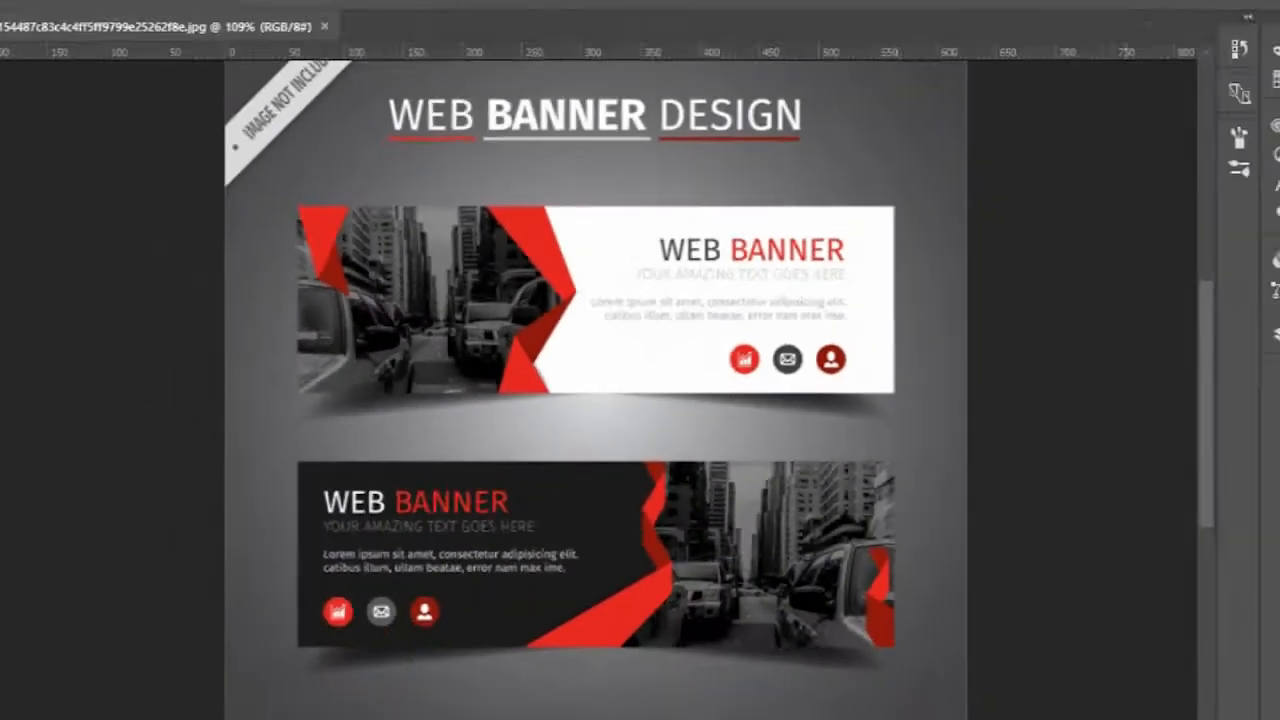
Step: Start a new document with a 1024 × 300 pixel canvas, 300 pixels/inch resolution and RGB Color mode
click(50, 10)
click(63, 29)
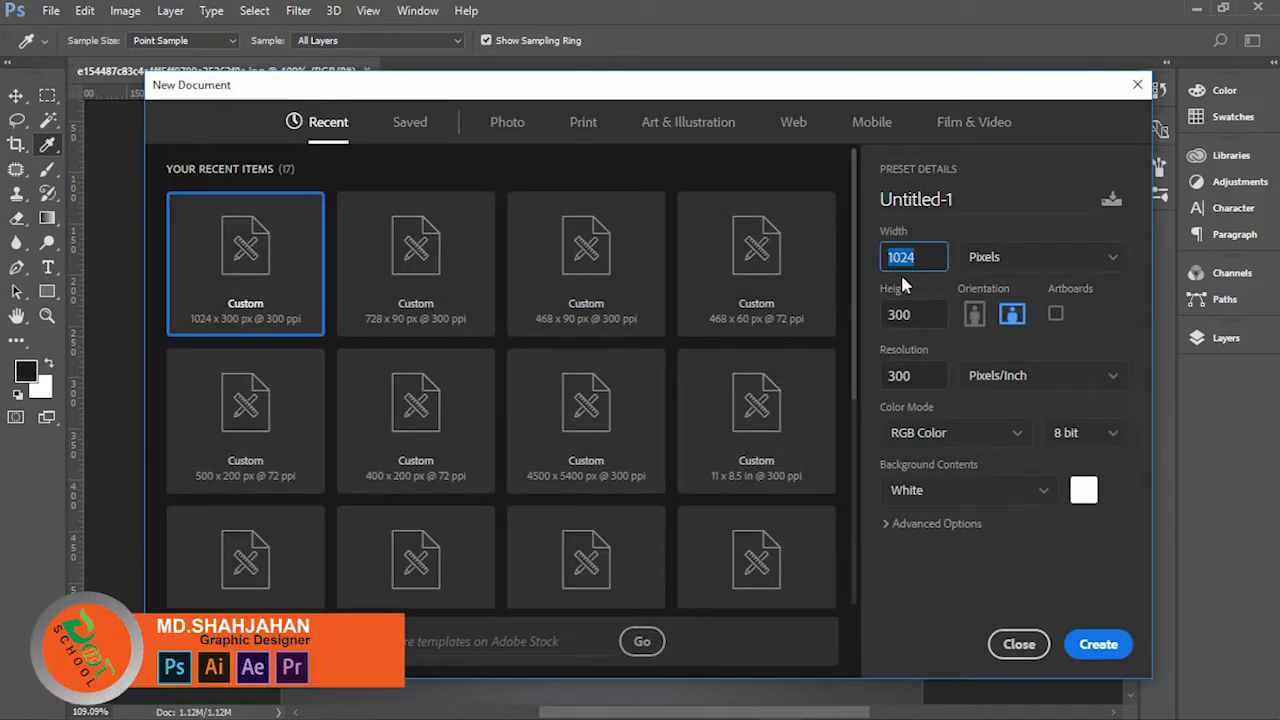
click(929, 313)
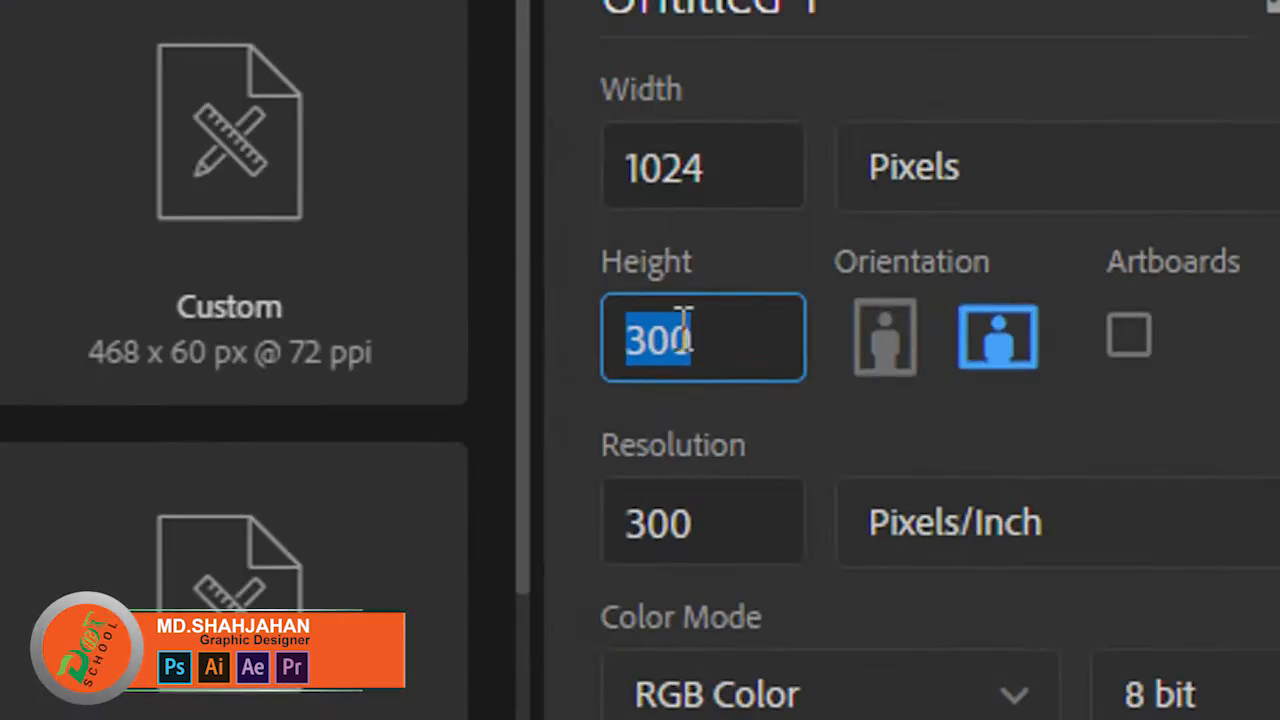
click(934, 257)
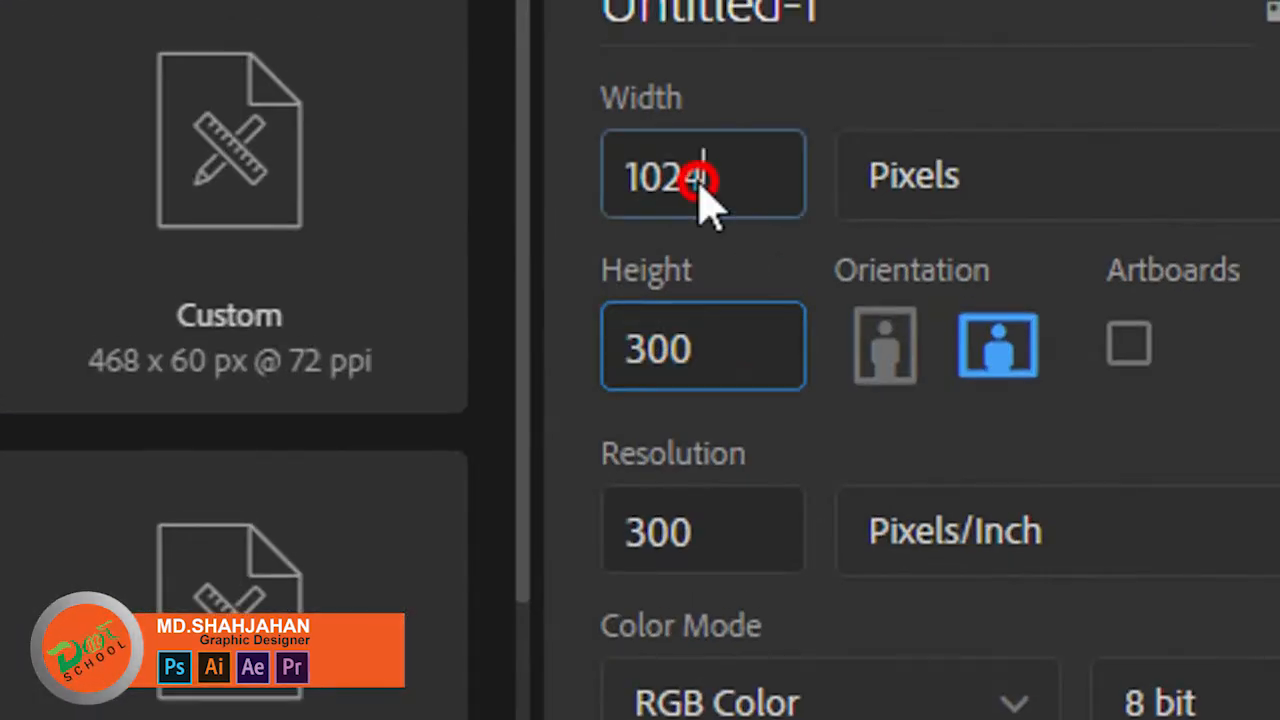
click(930, 314)
click(749, 531)
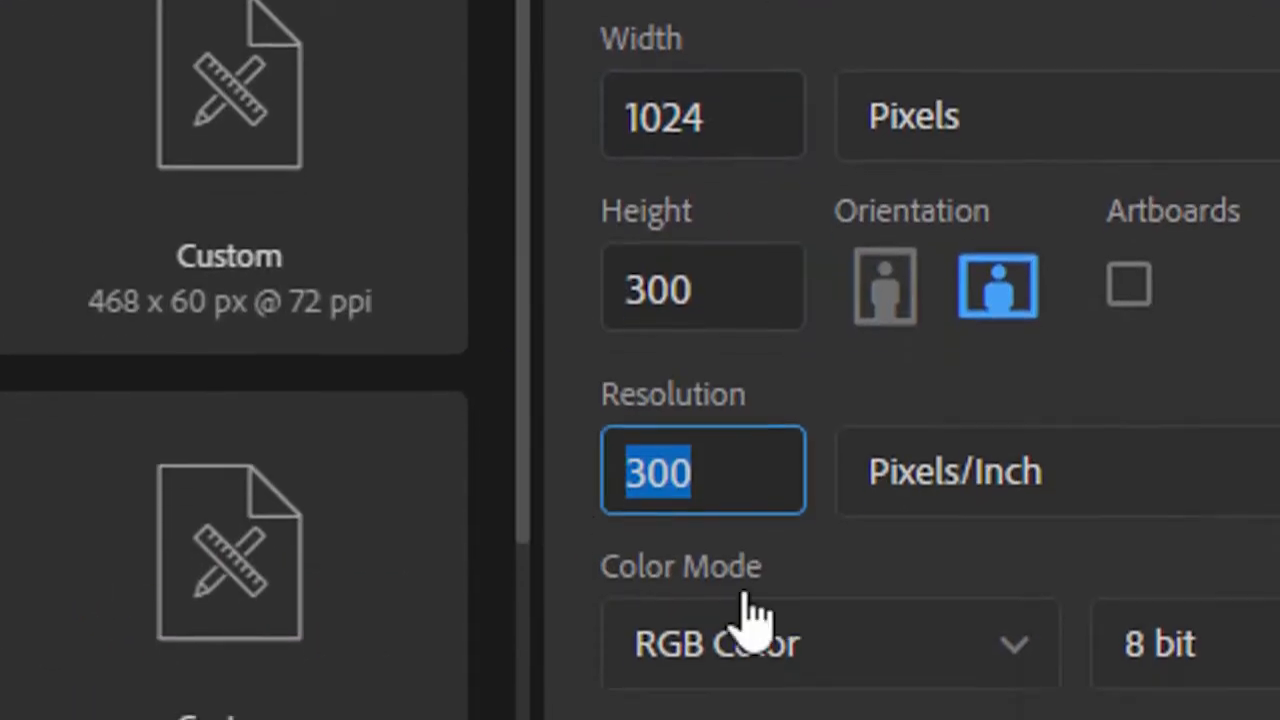
click(890, 703)
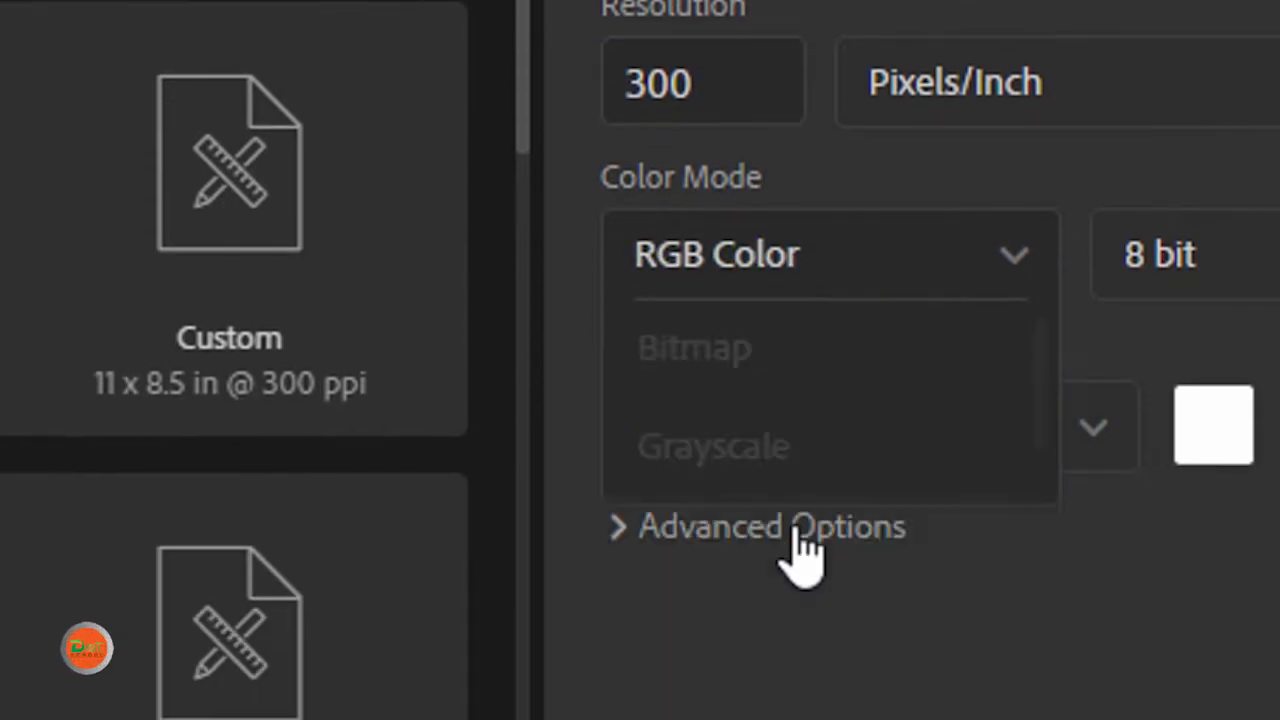
click(795, 545)
Step: Name the new document "web banner" and create it
click(595, 67)
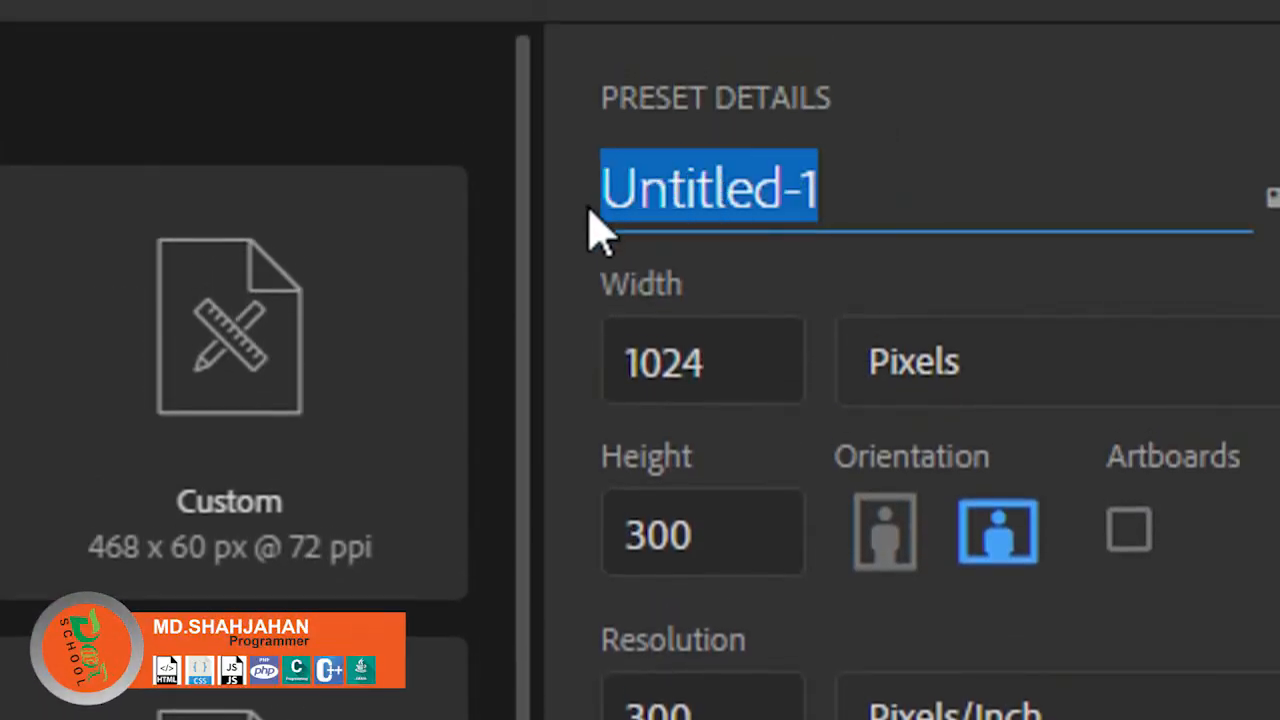
text(web banner)
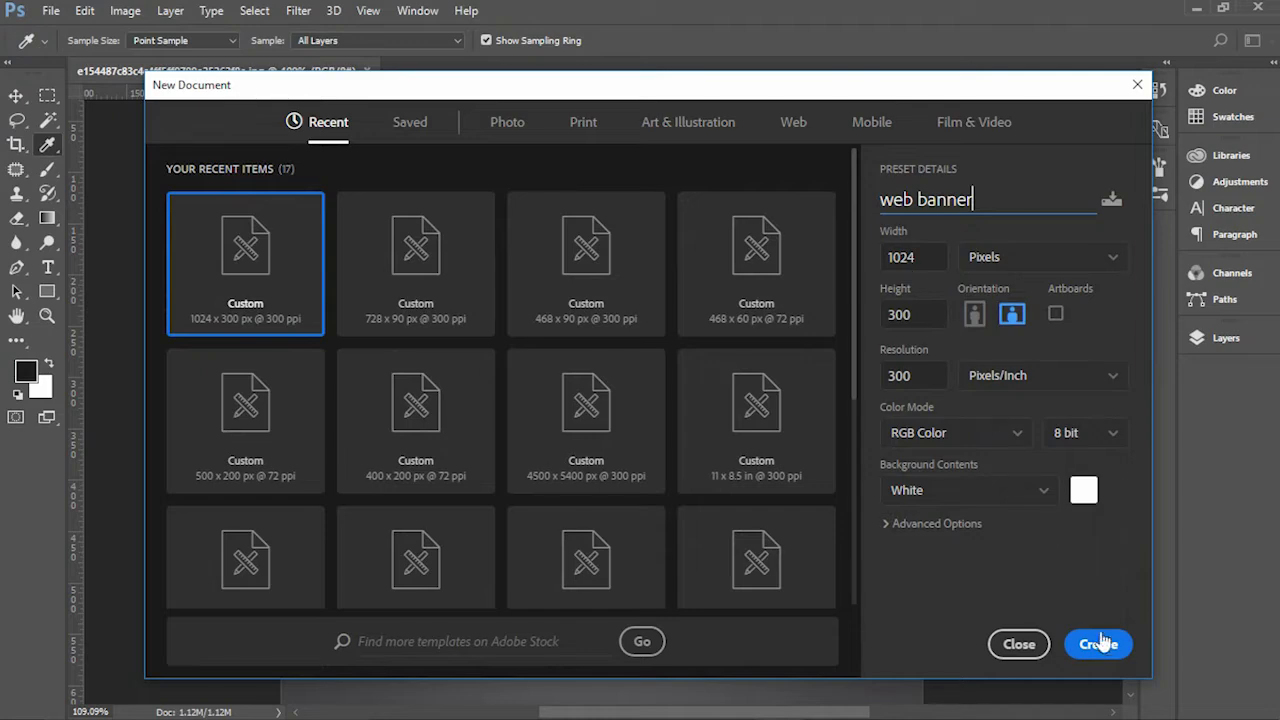
click(1100, 642)
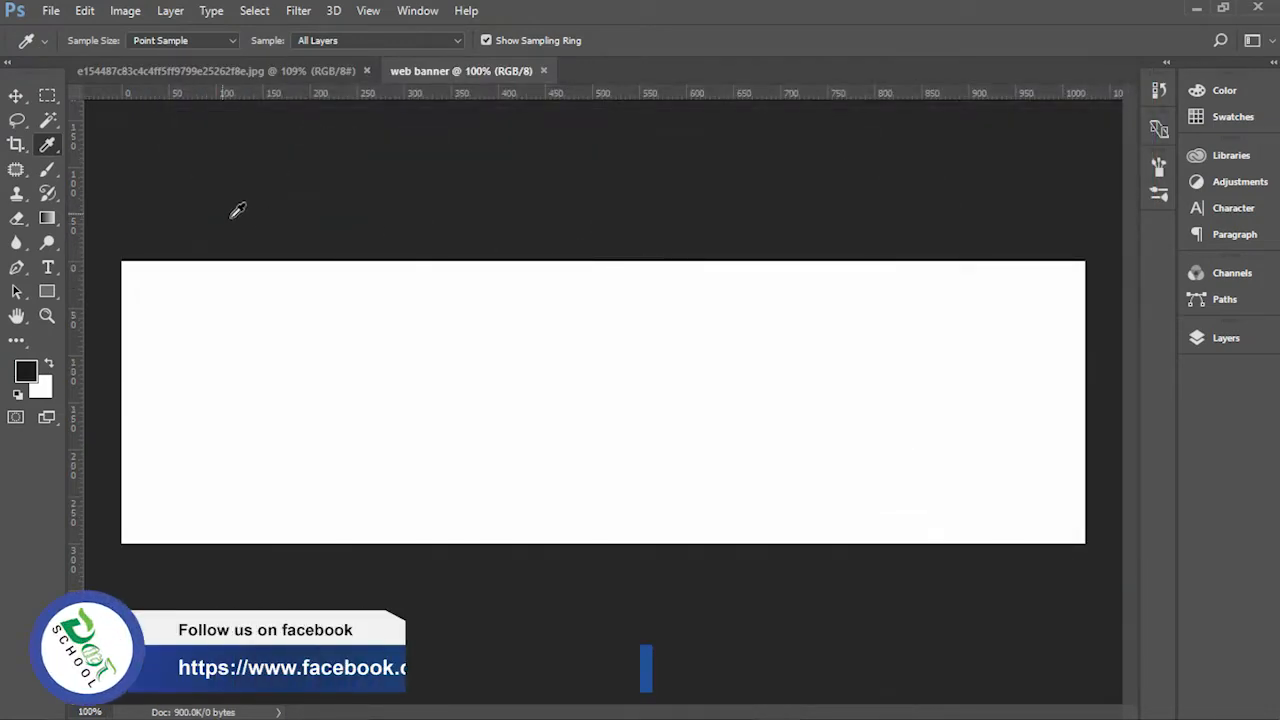
Step: Draw a rectangle of about 1021 × 300 px over the whole canvas, with a dark #1c1c1c fill
click(16, 96)
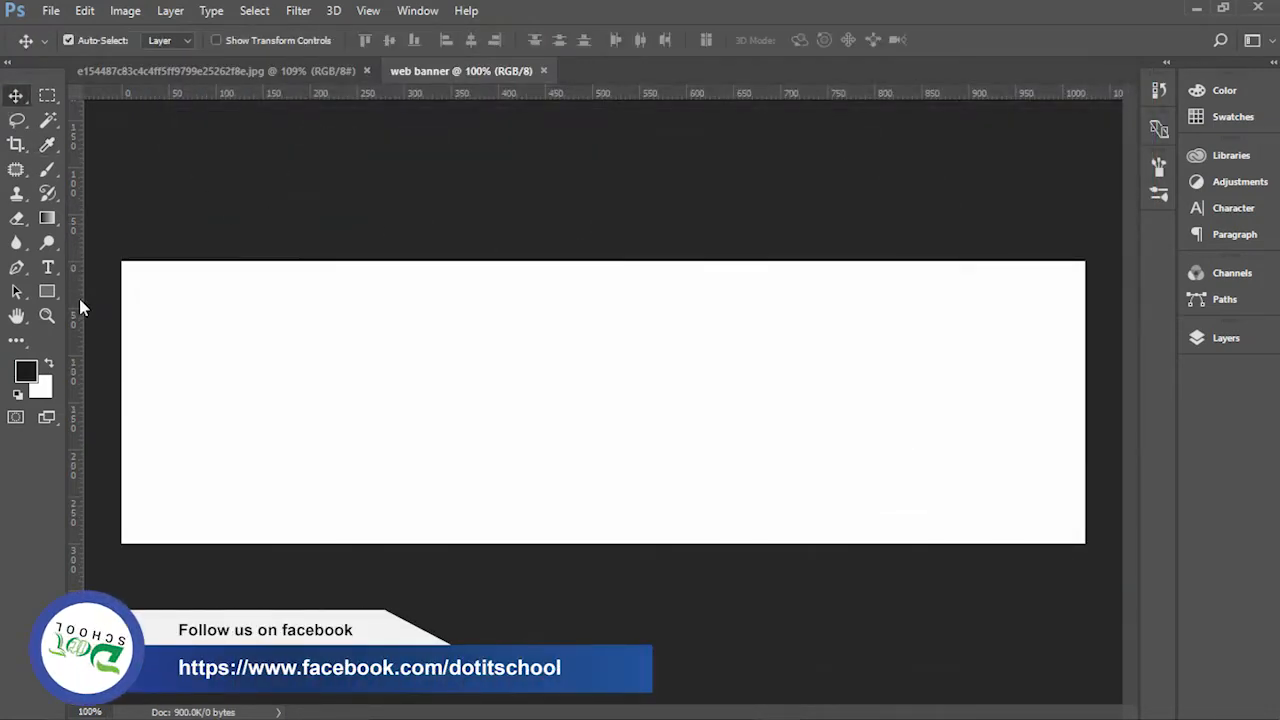
click(46, 292)
drag(123, 261, 1083, 543)
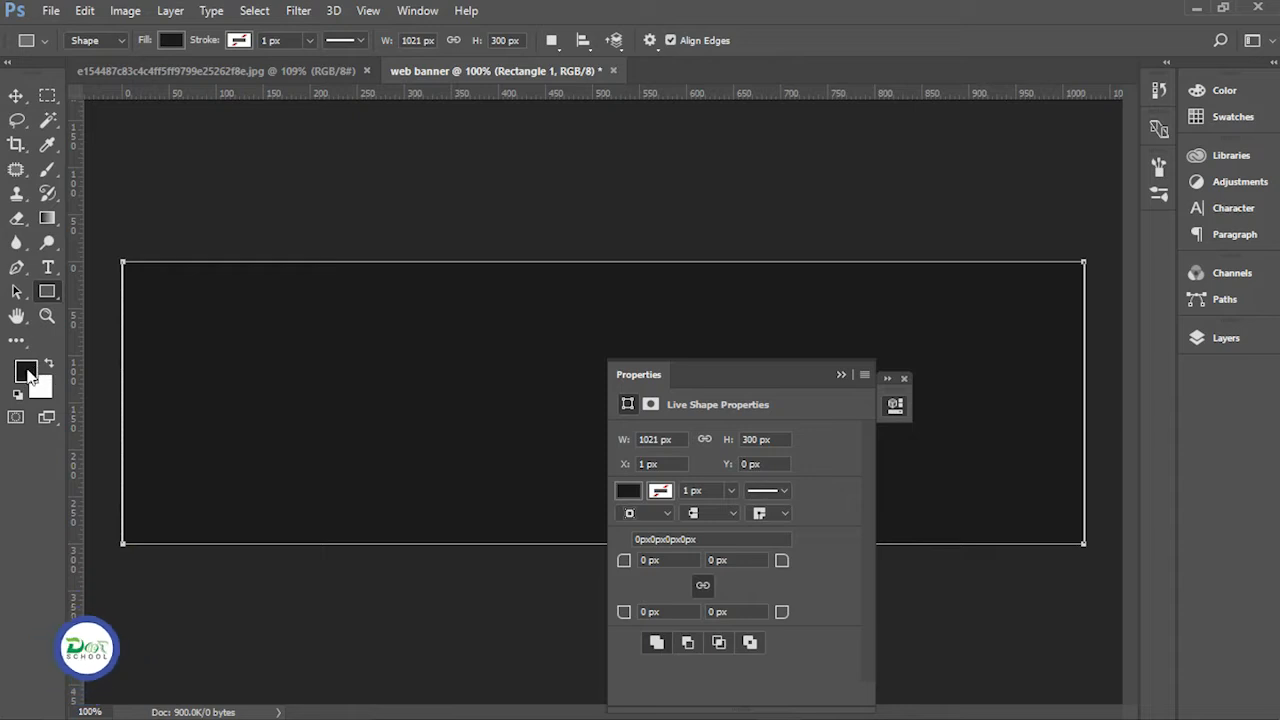
click(27, 372)
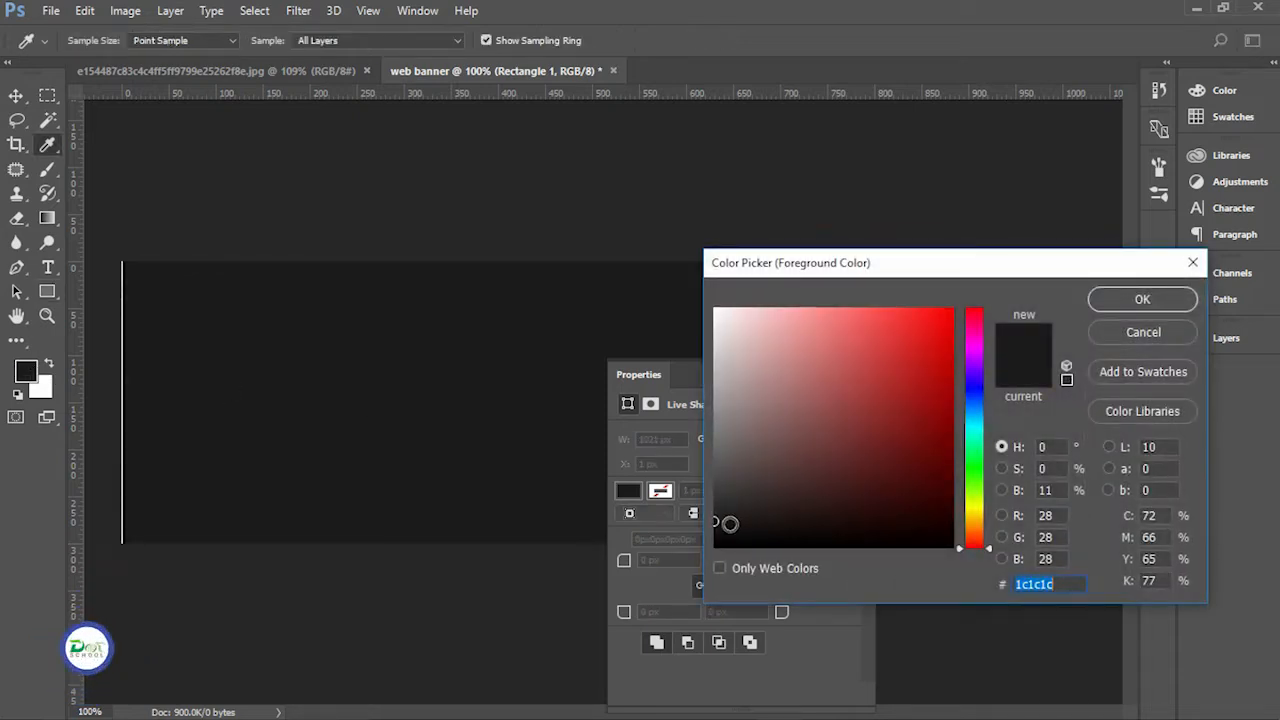
click(1124, 308)
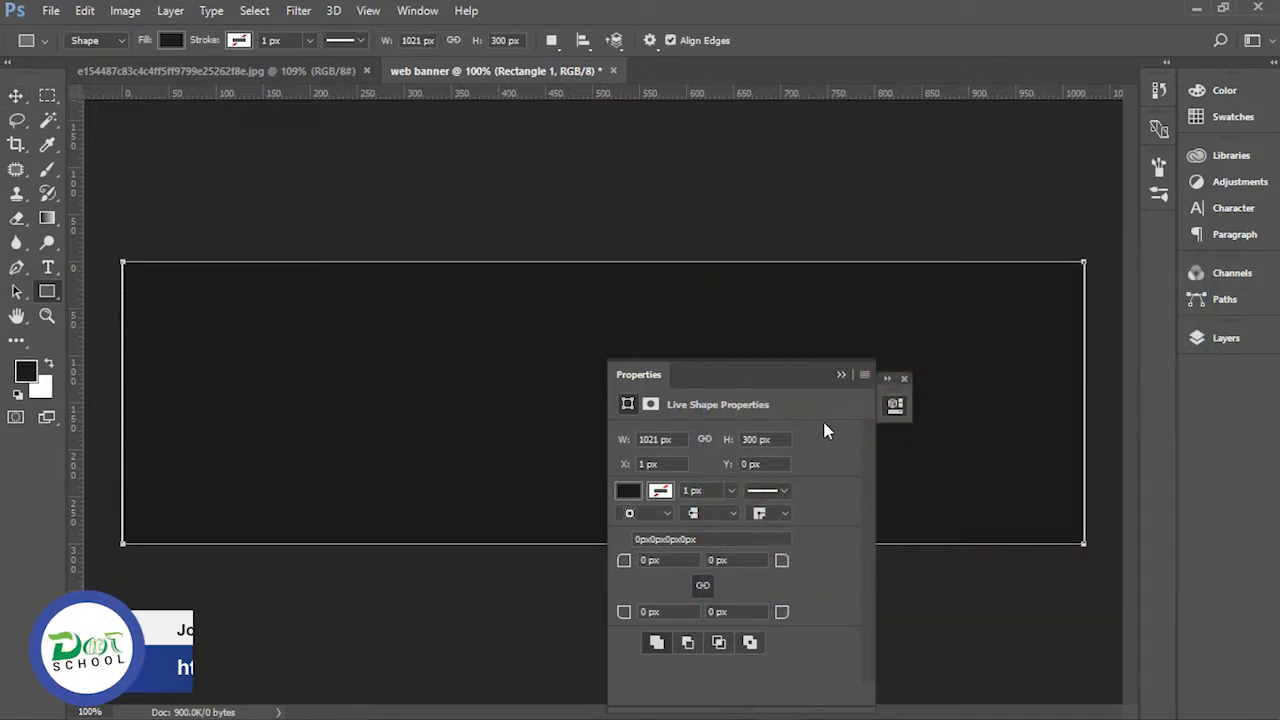
click(841, 375)
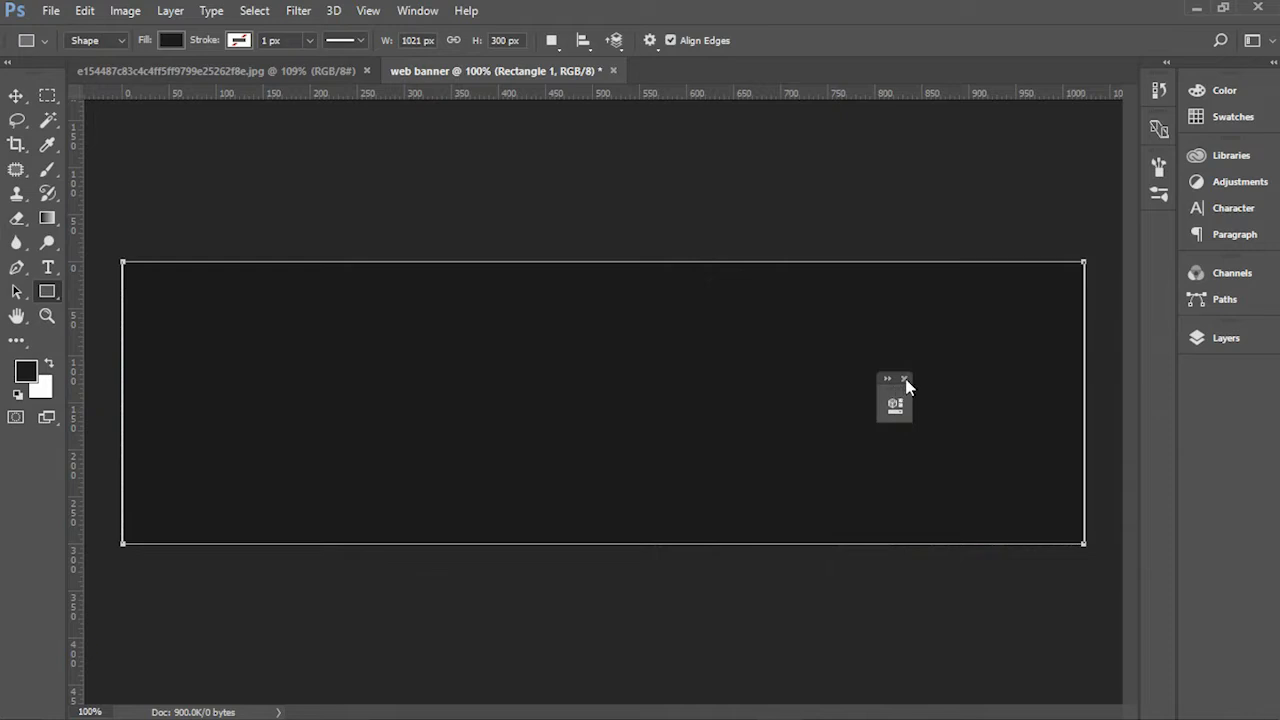
Step: Stretch the dark rectangle's left side to the canvas edge so it covers the white strip
scroll(674, 231, up, 6)
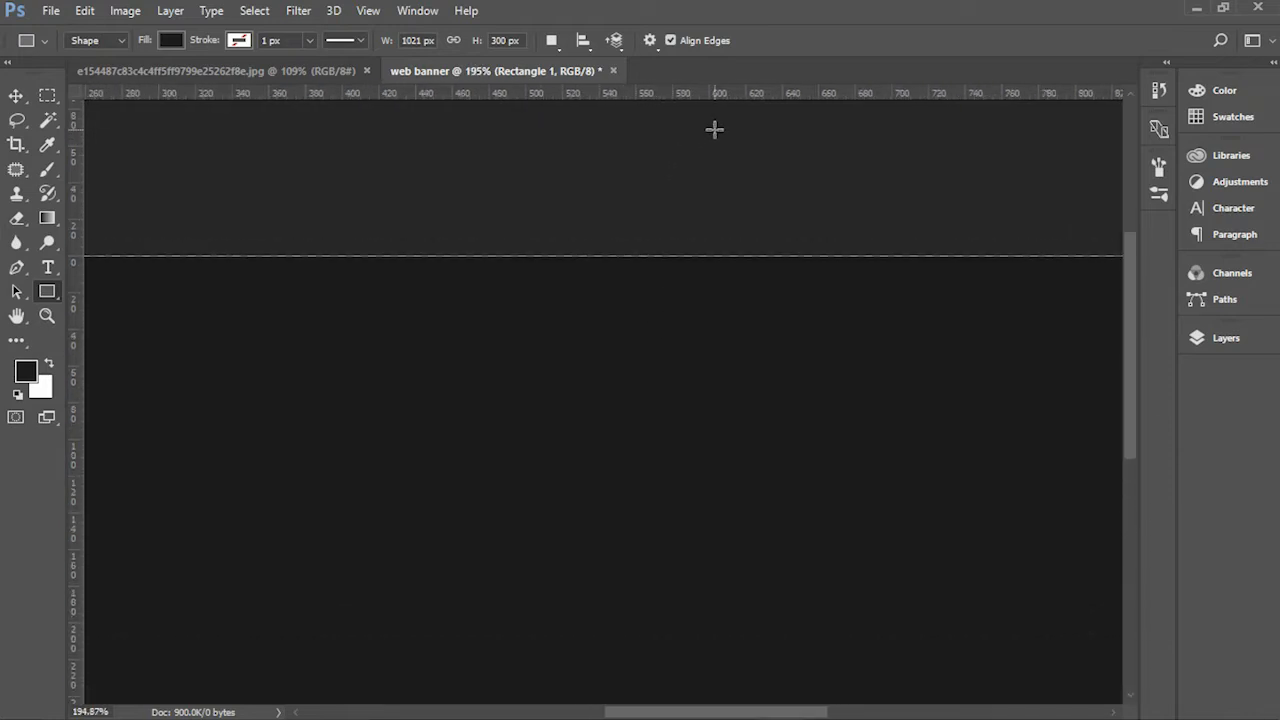
drag(463, 454, 1067, 455)
drag(429, 492, 817, 347)
key(ctrl+t)
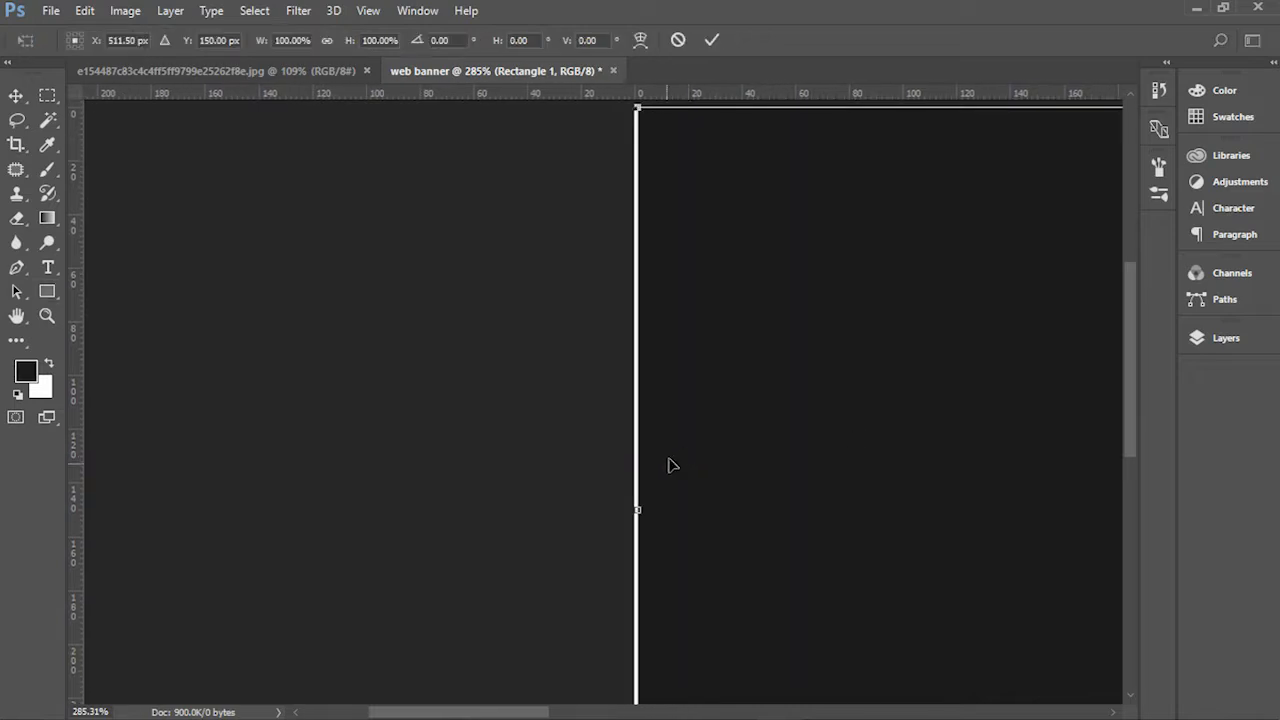
drag(640, 510, 641, 513)
drag(917, 507, 557, 525)
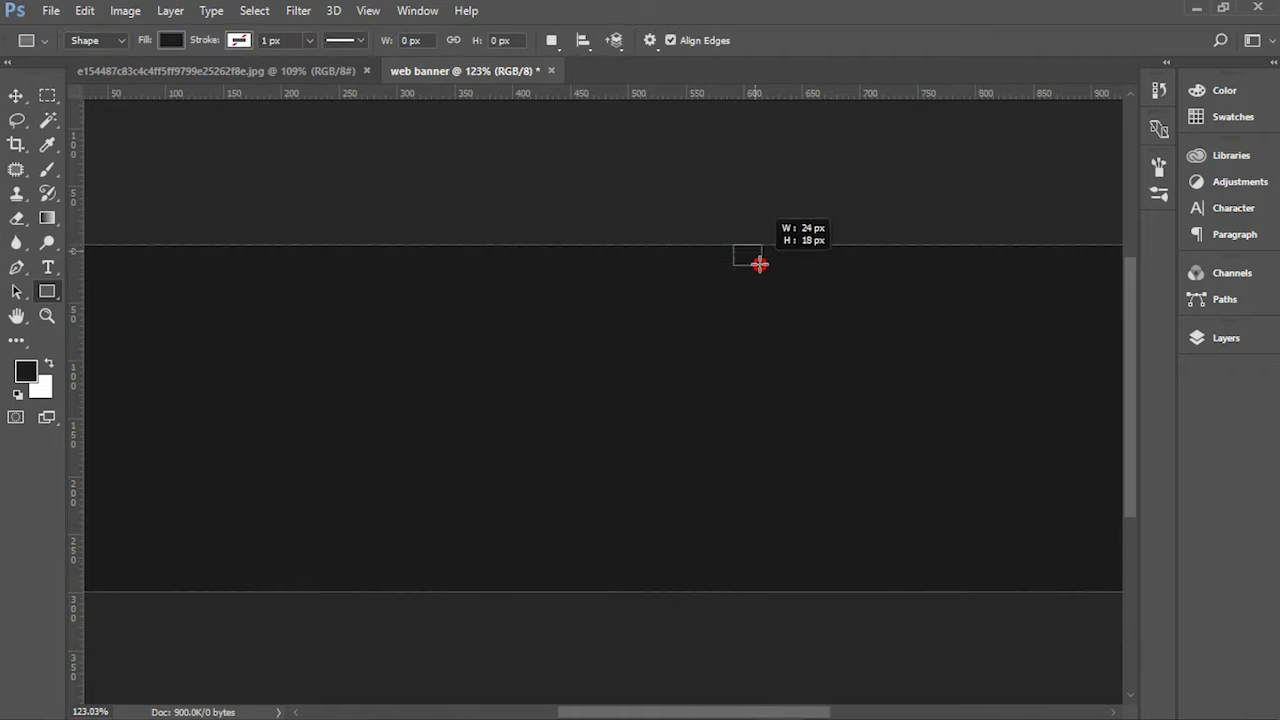
Step: Draw a small rectangle about 52 × 56 px at the banner's upper edge and fill it red
drag(760, 264, 794, 309)
click(631, 489)
click(651, 309)
key(v)
click(628, 490)
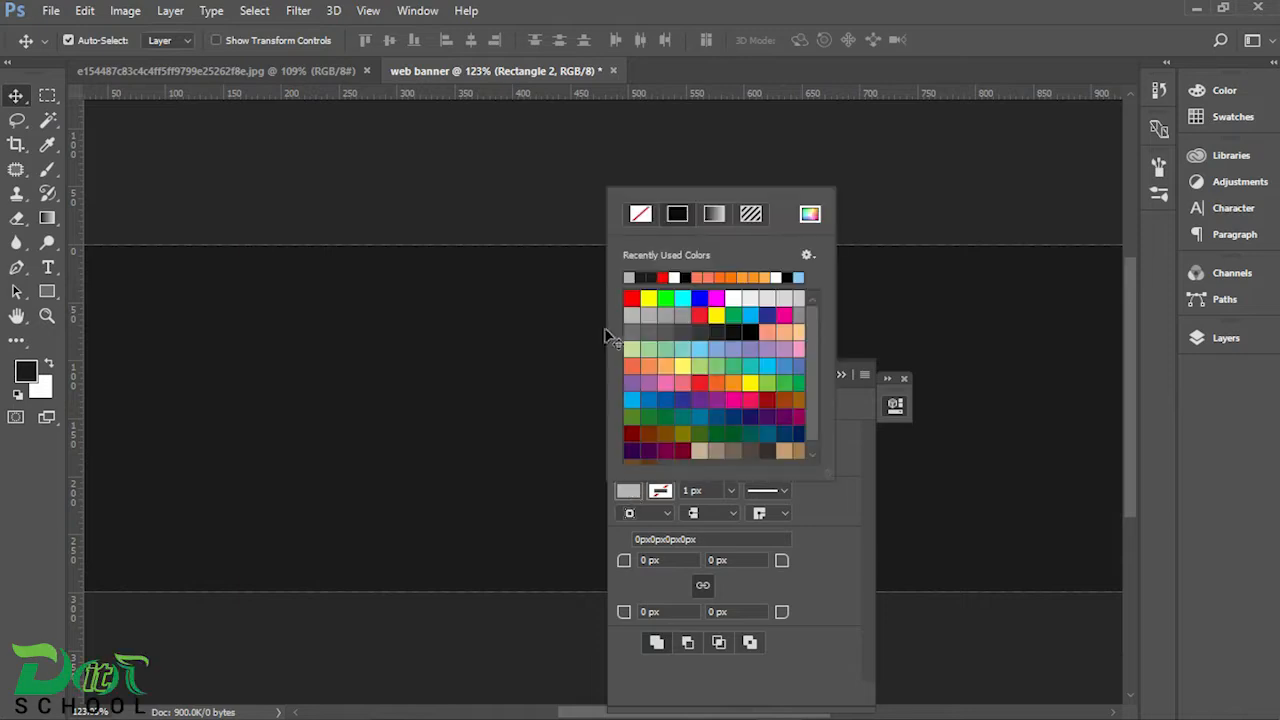
click(856, 440)
click(841, 375)
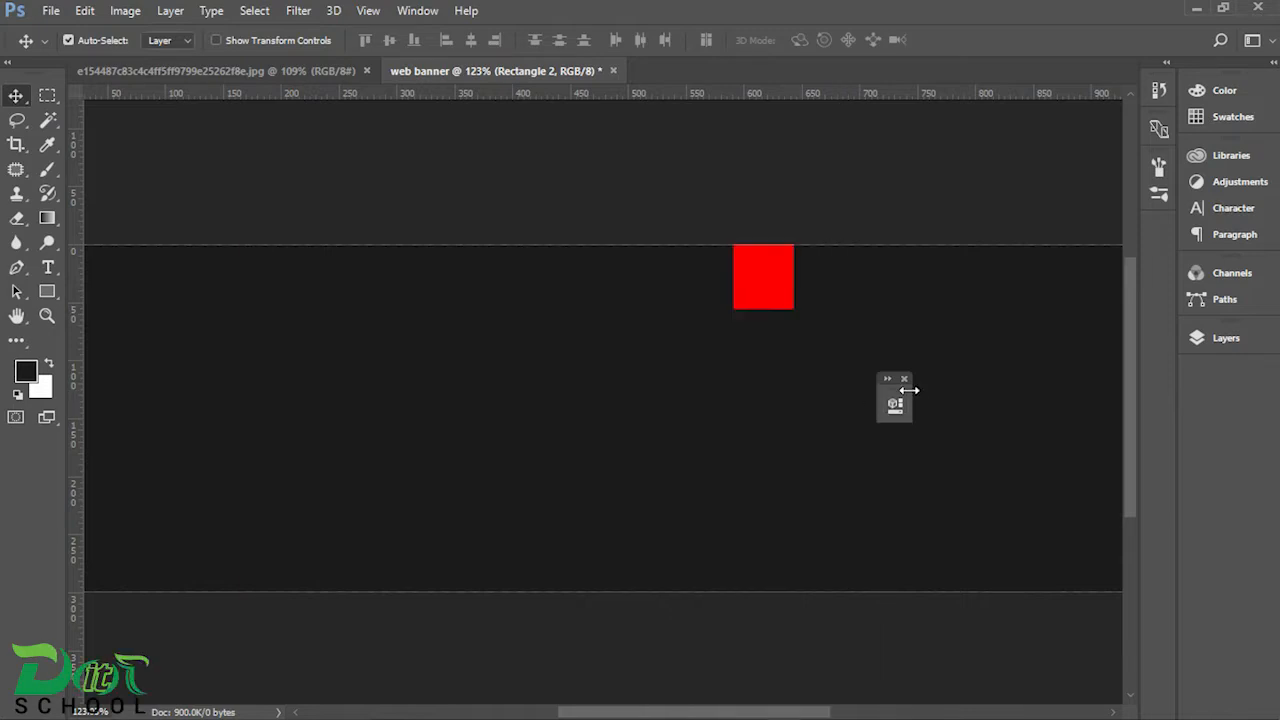
click(904, 379)
Step: Duplicate the red square twice, placing one copy beside the original and the other lower in the banner
drag(767, 296, 462, 423)
drag(868, 394, 643, 413)
scroll(587, 331, up, 3)
key(ctrl+t)
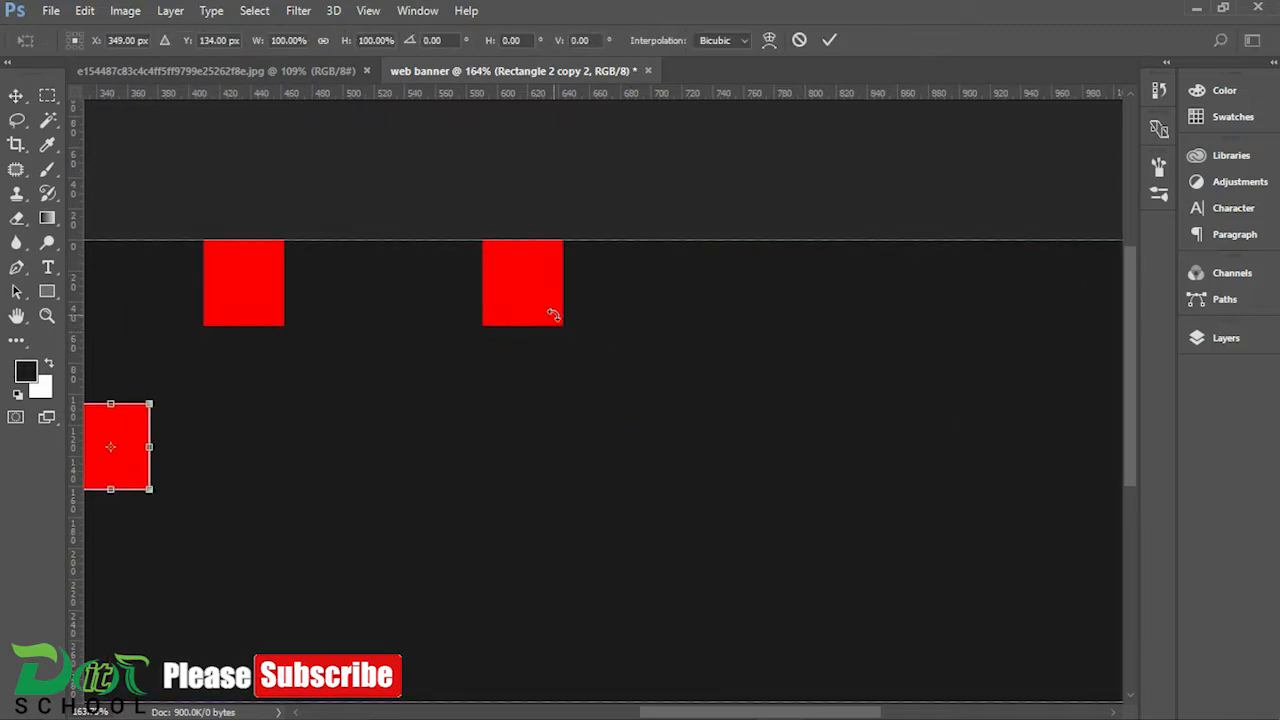
key(Escape)
Step: Stretch the original red square downward and distort its lower corners into a wedge tapering to the lower right
click(534, 301)
key(ctrl+t)
right_click(549, 312)
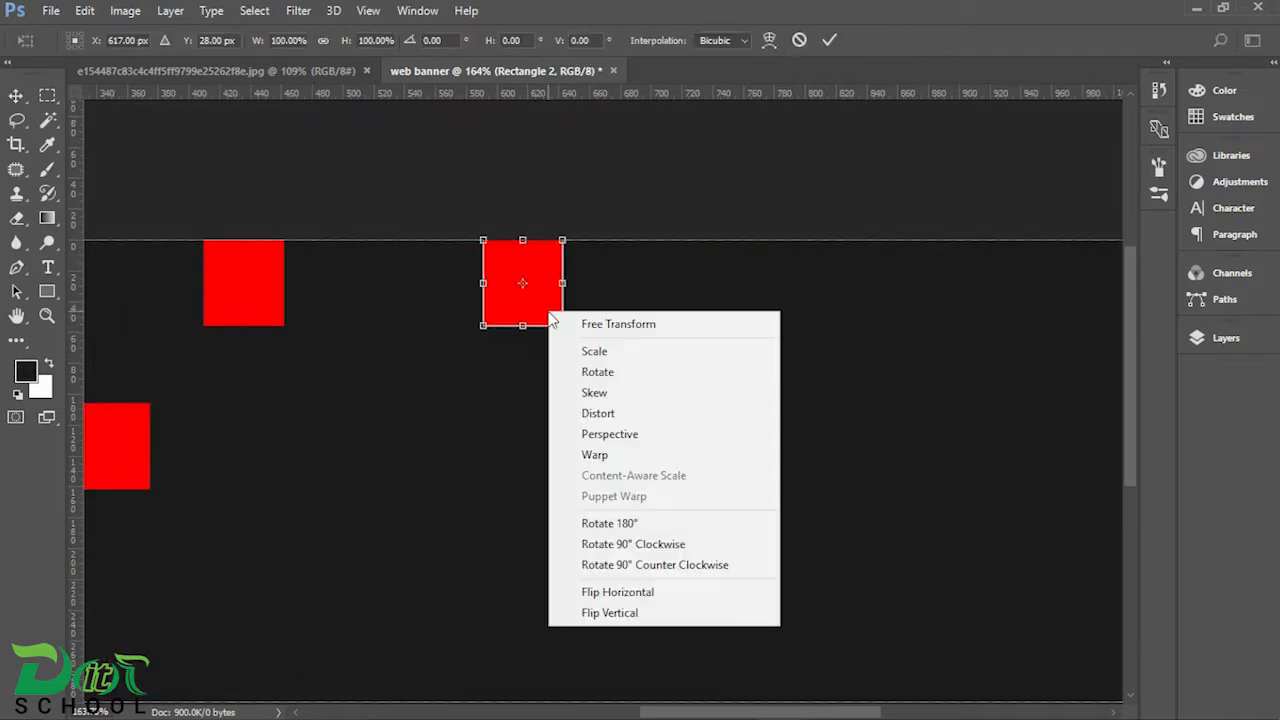
click(594, 351)
drag(522, 325, 522, 378)
right_click(523, 340)
click(583, 443)
drag(601, 368, 627, 303)
drag(495, 303, 621, 311)
key(Return)
Step: Move the upper red copy under the wedge's tip, aligned to its right side, and stretch its height to 250%
drag(280, 206, 583, 337)
scroll(616, 350, up, 5)
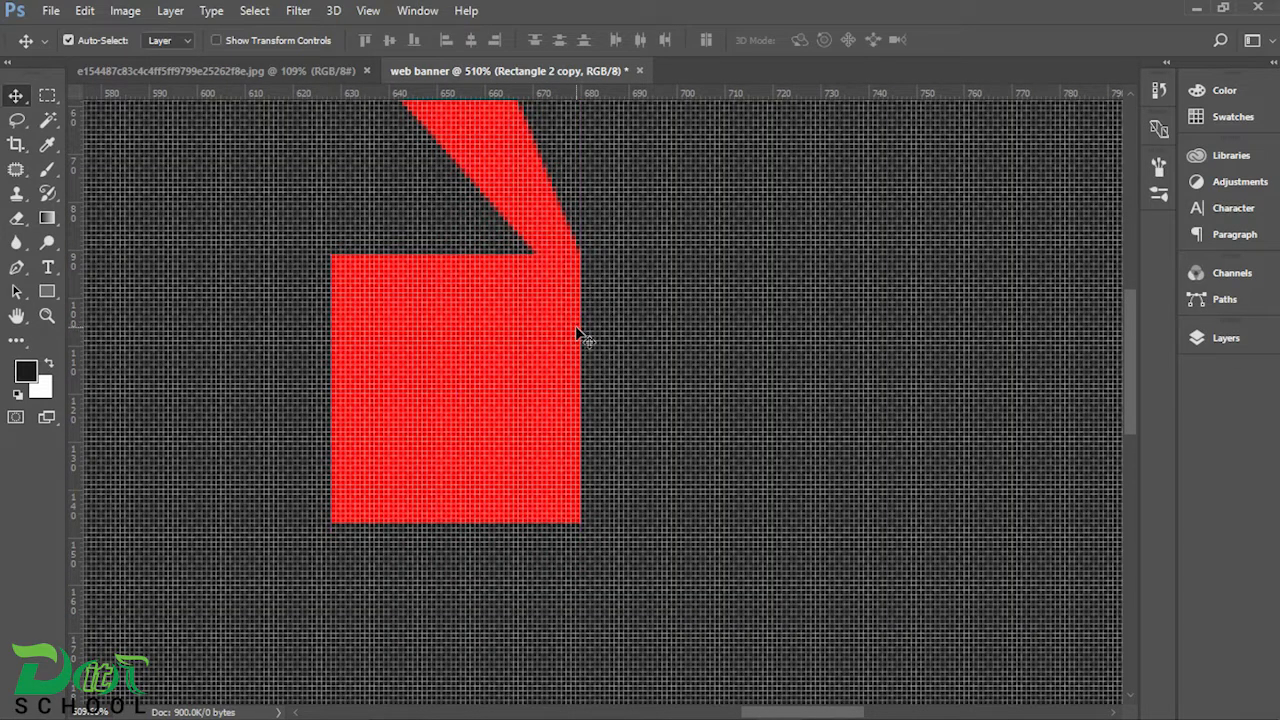
scroll(583, 340, down, 4)
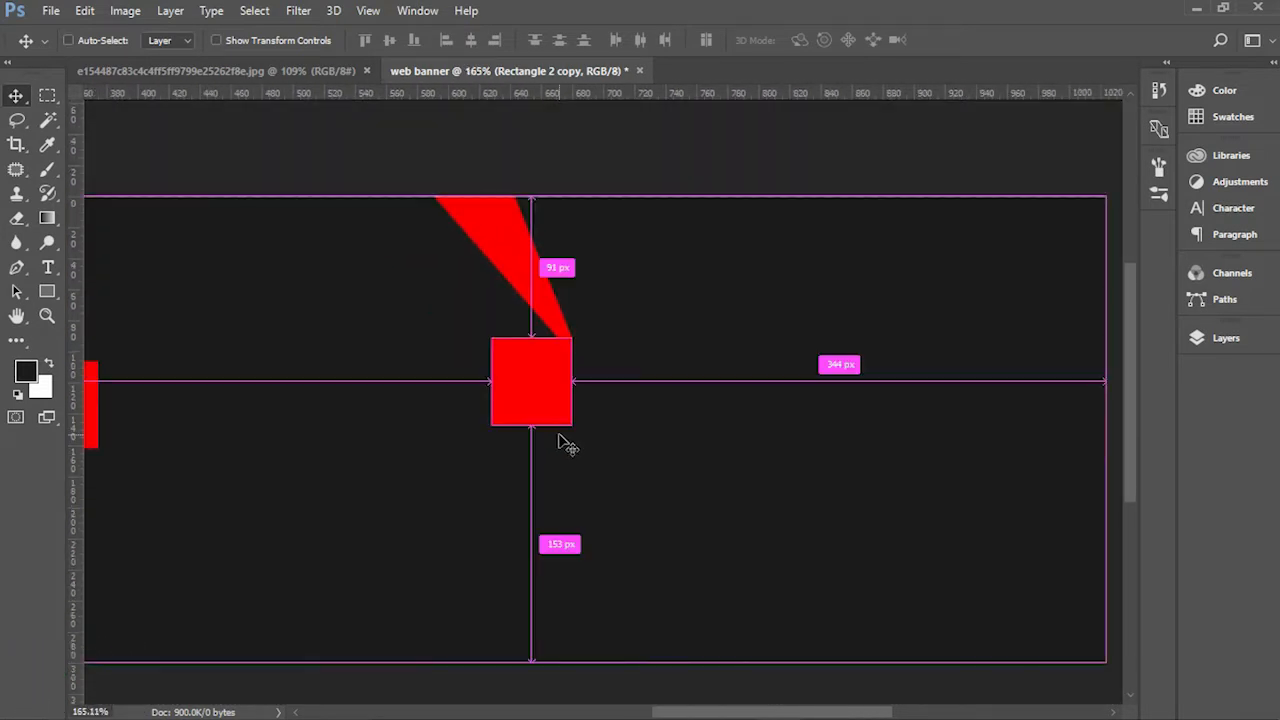
key(ctrl+t)
drag(533, 428, 517, 558)
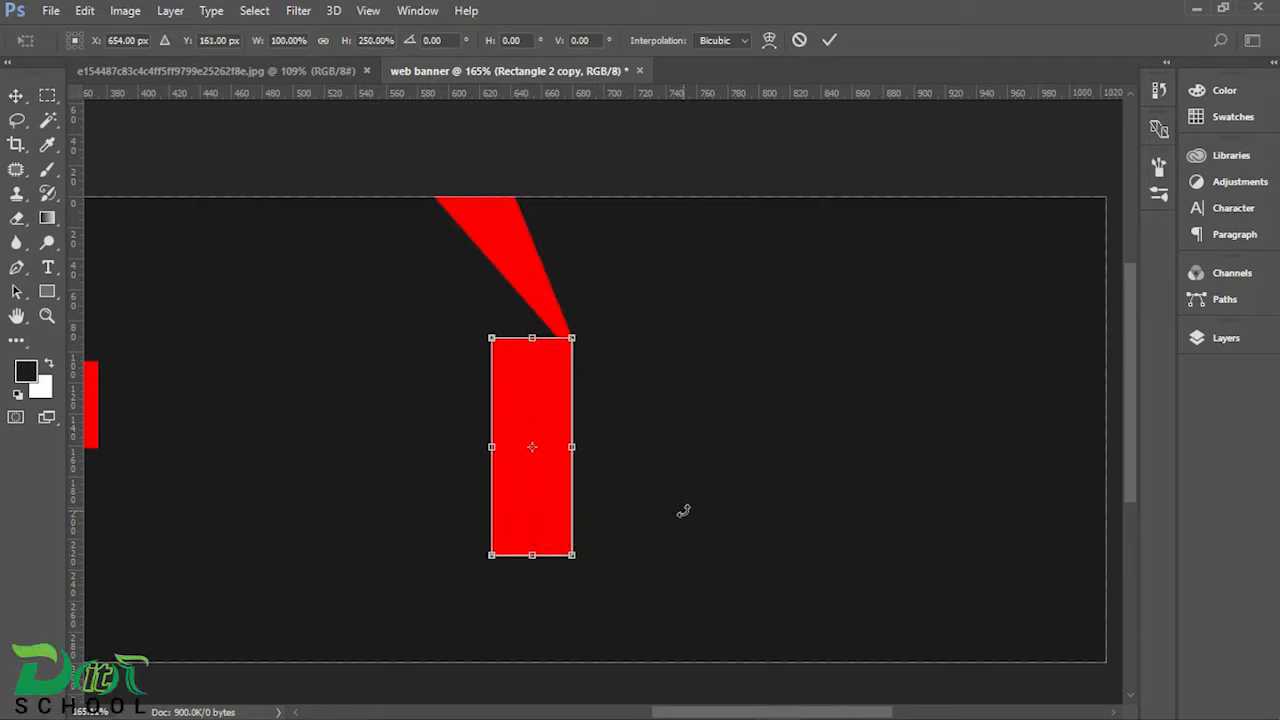
Step: Distort the tall red piece by pulling its upper-left corner in to meet the wedge's narrow tip
scroll(544, 400, up, 7)
right_click(534, 363)
click(592, 464)
drag(443, 279, 503, 289)
scroll(640, 283, up, 7)
key(ctrl+z)
scroll(530, 300, down, 5)
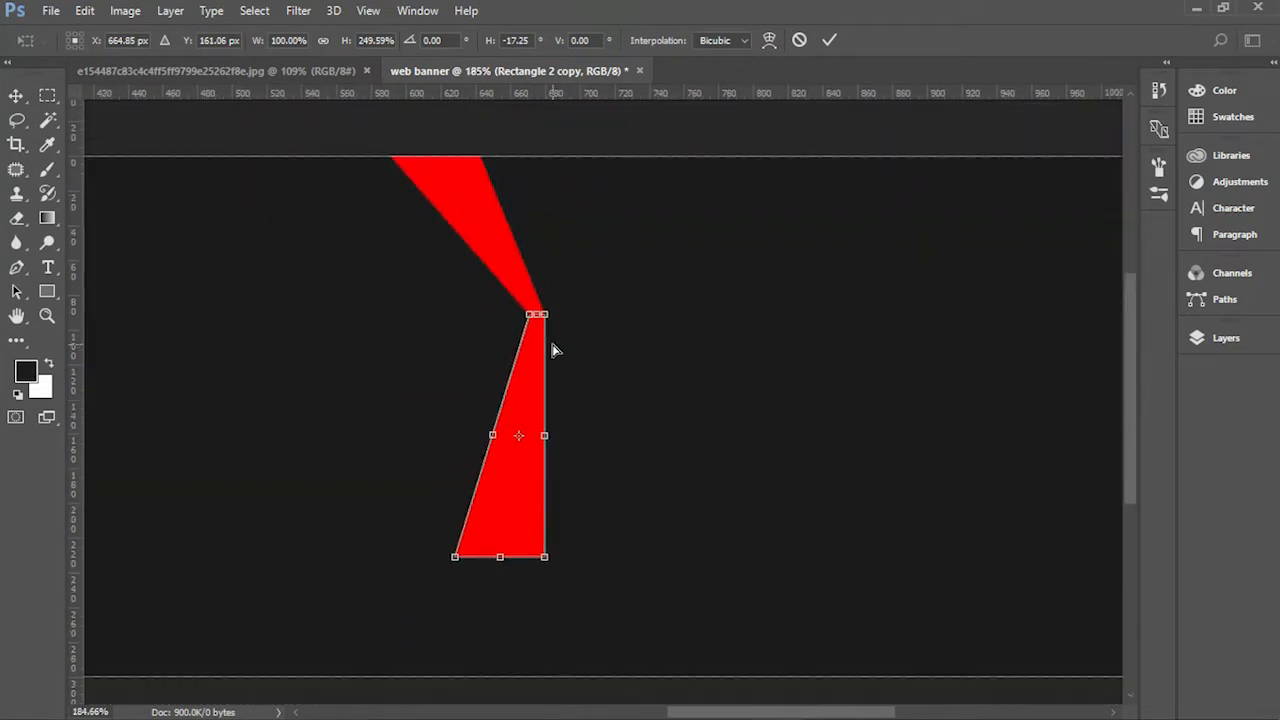
Step: Distort the tall piece's lower corners toward the lower left so it widens downward with a slanted end
scroll(531, 531, up, 3)
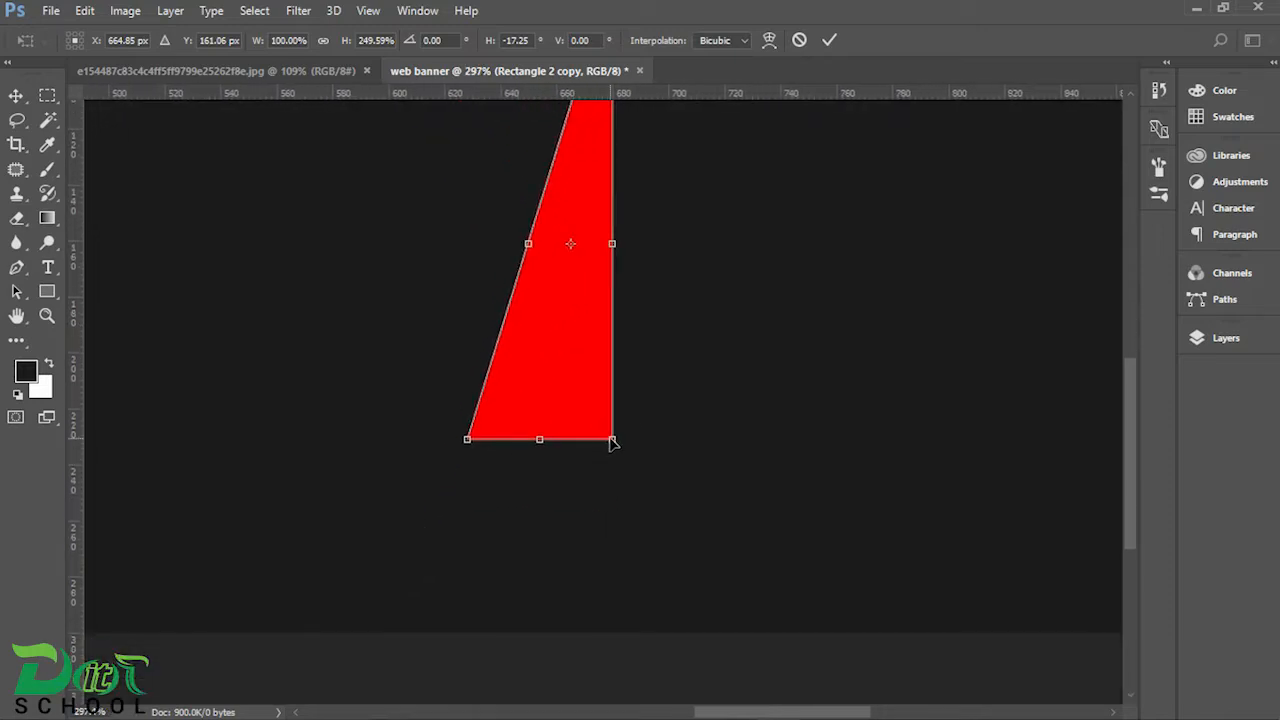
drag(615, 450, 451, 503)
scroll(597, 349, up, 2)
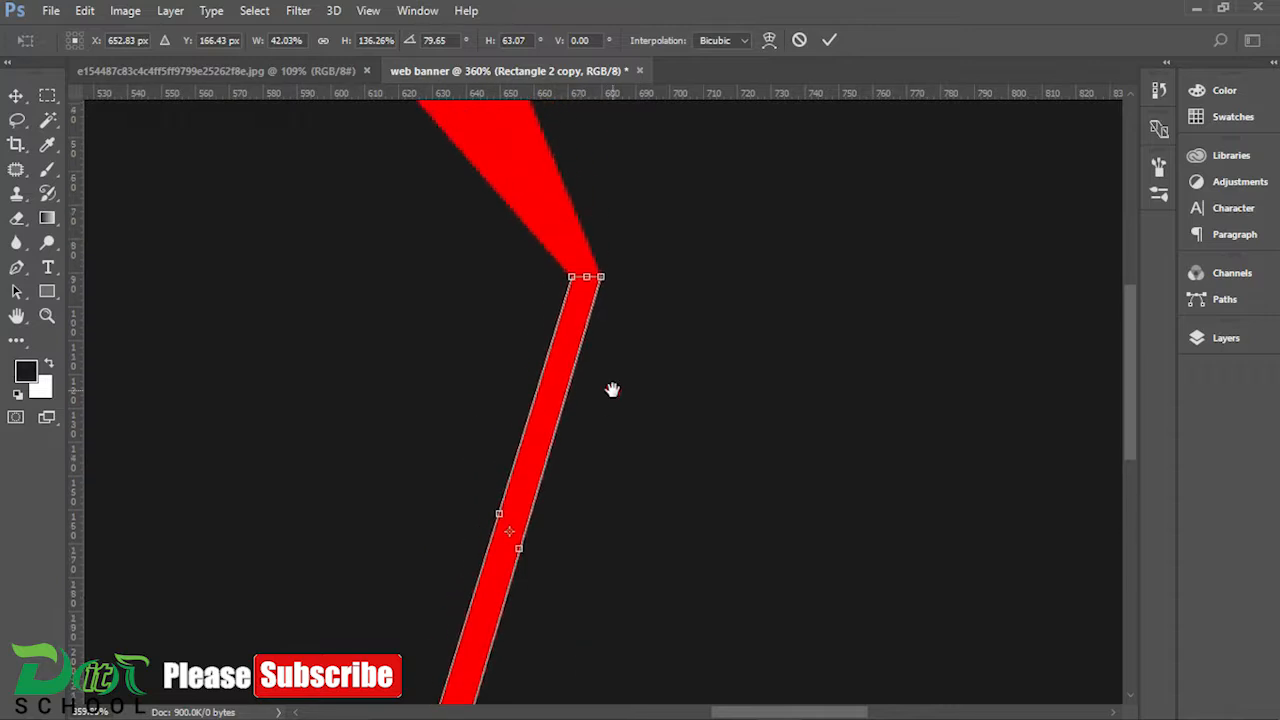
drag(621, 390, 639, 226)
drag(447, 592, 317, 557)
drag(514, 571, 546, 374)
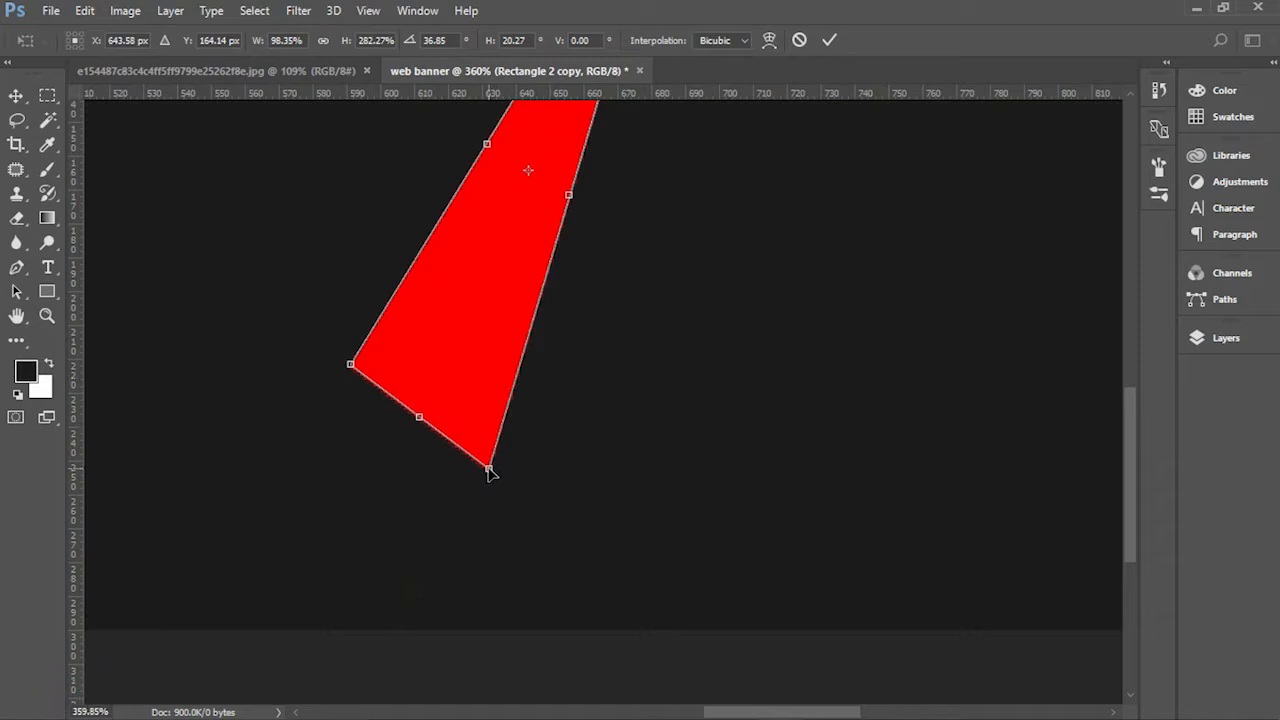
drag(489, 470, 517, 486)
scroll(583, 434, down, 5)
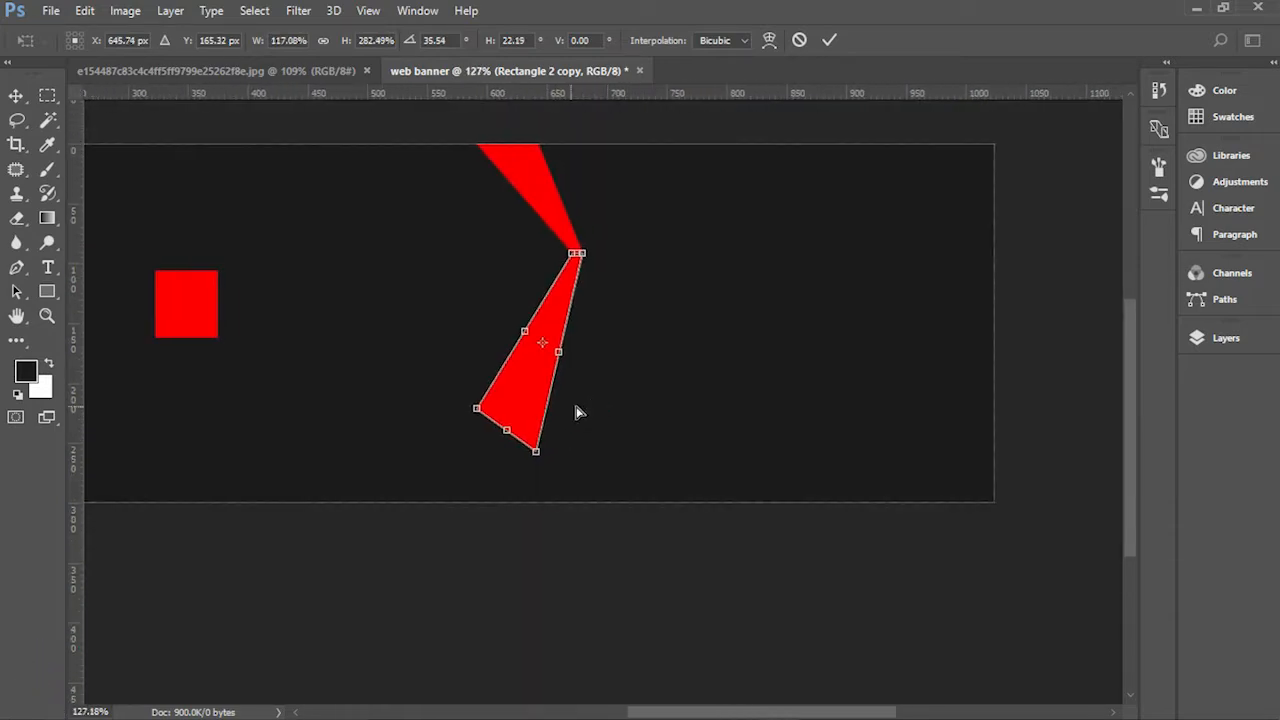
key(Return)
Step: Move the remaining red square under the second ribbon piece, aligned with its lower-left corner
drag(212, 312, 479, 438)
scroll(533, 460, up, 5)
scroll(490, 495, up, 4)
scroll(490, 455, down, 3)
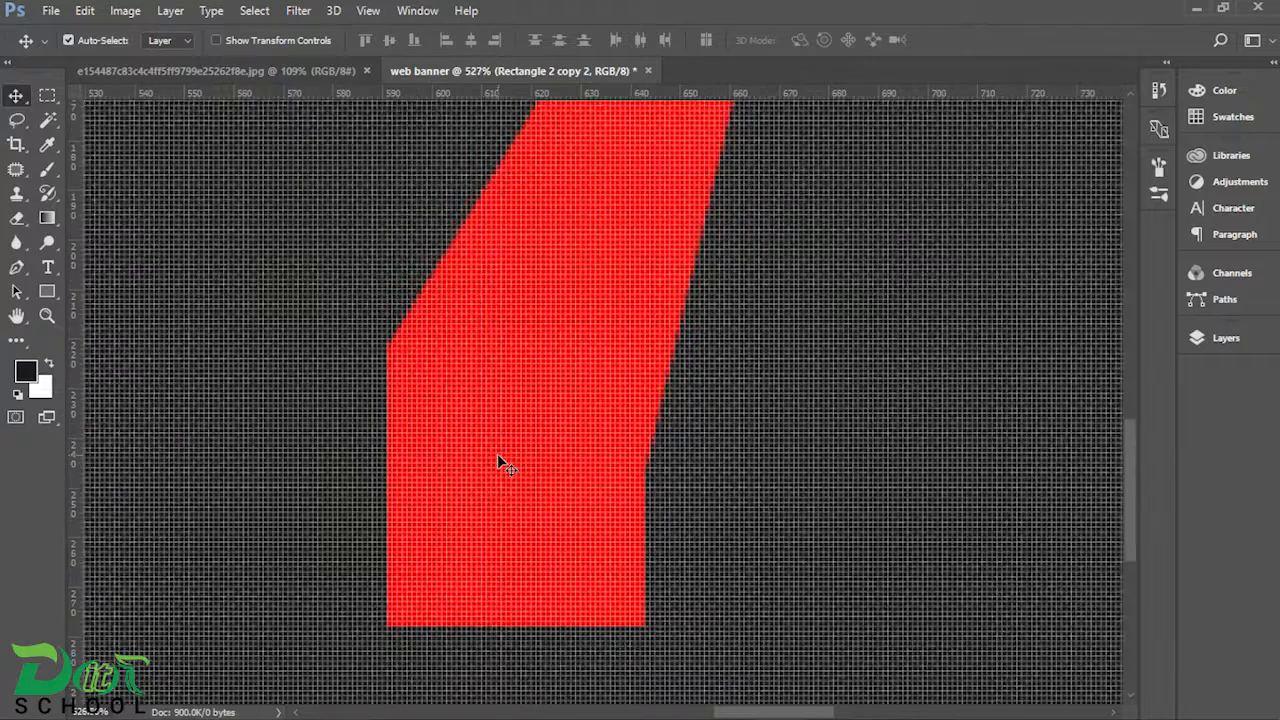
Step: Try stretching the lowest red square to 139.29% height and distorting it into a triangle pointing to the banner's lower edge
key(ctrl+t)
drag(517, 589, 514, 671)
right_click(560, 428)
click(620, 214)
drag(613, 382, 603, 513)
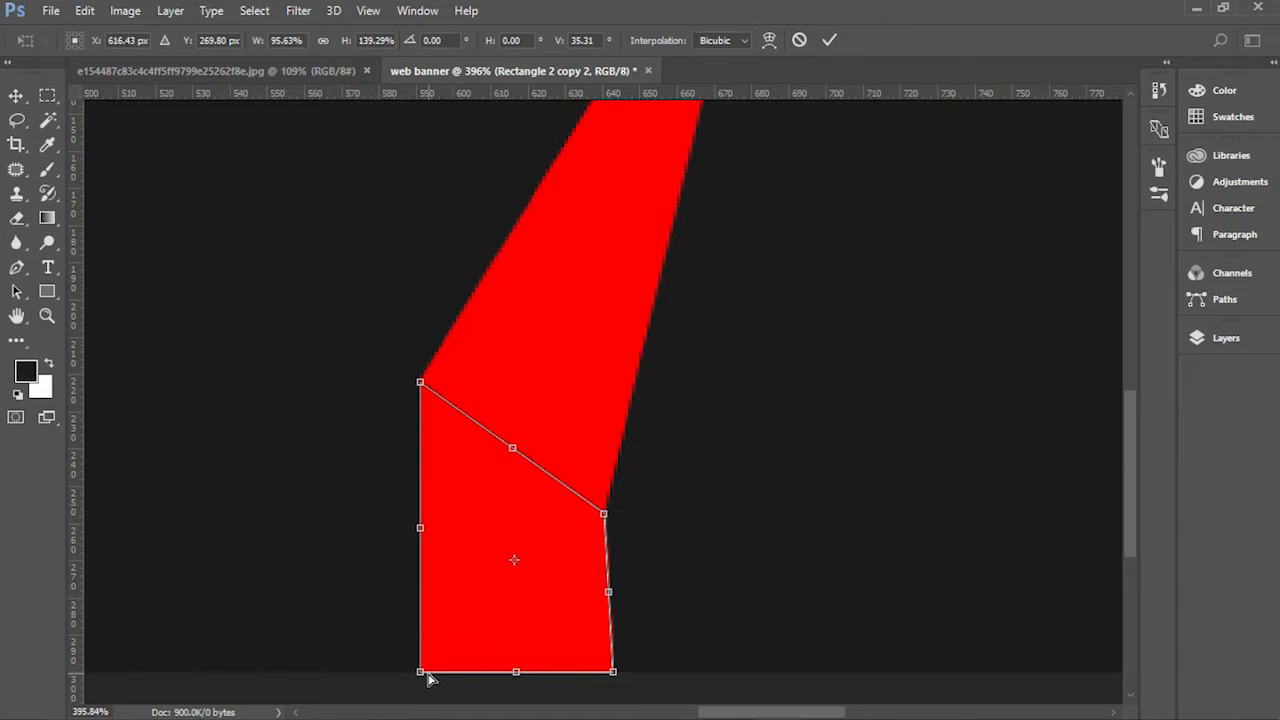
drag(428, 679, 614, 673)
scroll(654, 541, up, 5)
drag(657, 560, 665, 492)
key(Return)
Step: Try extending the triangle's lower and upper edges to close the seam with the ribbon, and undo its transforms
key(ctrl+t)
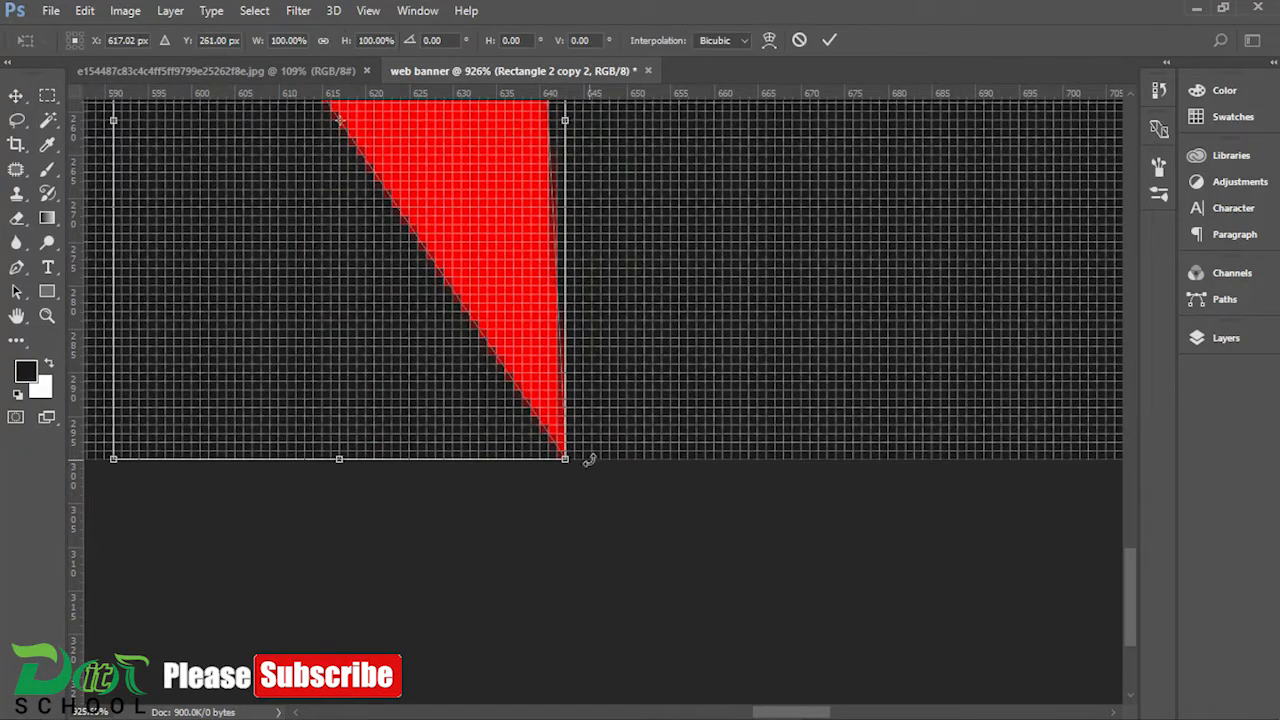
drag(339, 458, 337, 478)
key(Return)
scroll(654, 471, down, 3)
scroll(606, 354, up, 3)
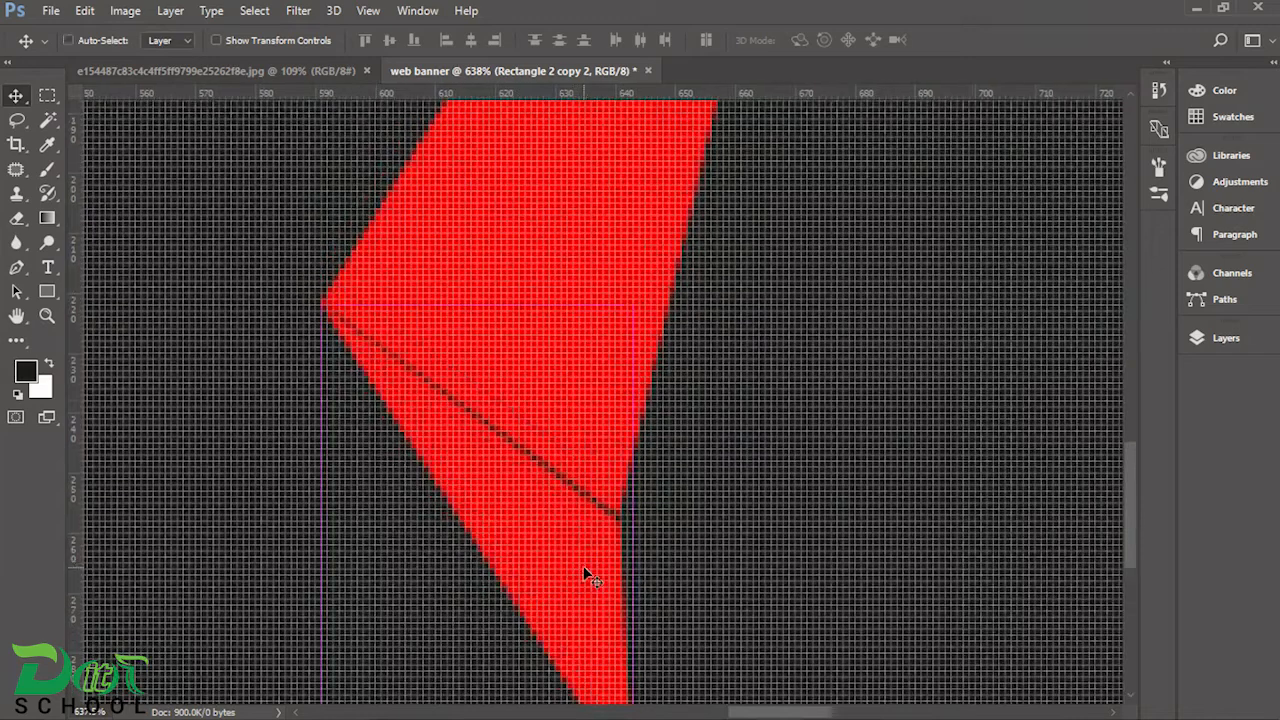
key(ctrl+t)
drag(478, 300, 481, 297)
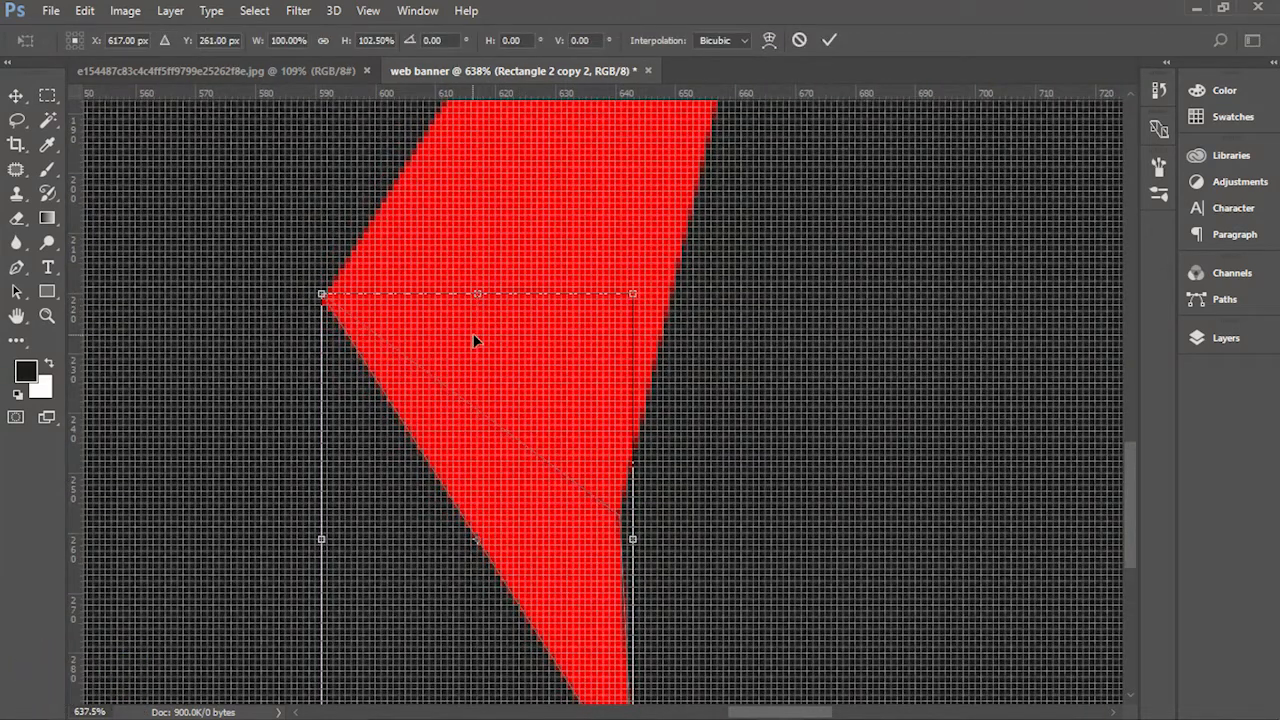
key(Return)
key(ctrl+alt+z)
key(ctrl+alt+z)
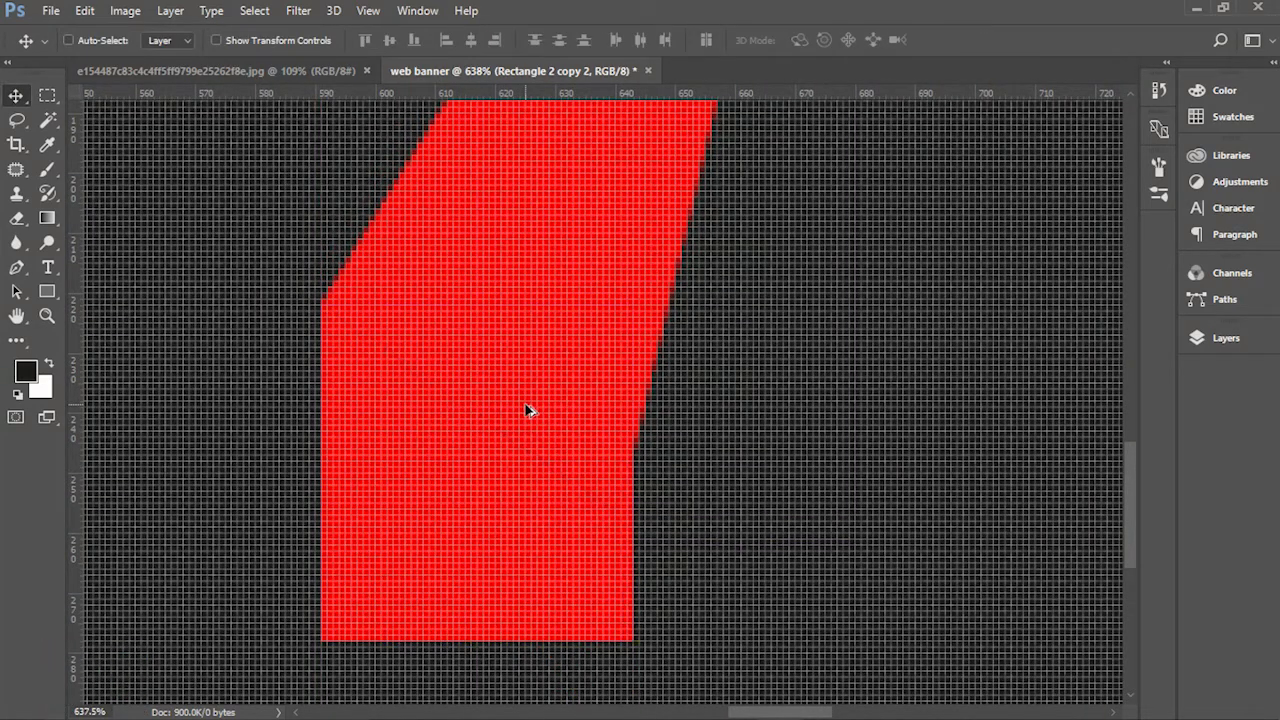
Step: Stretch the lowest red square to 139.29% height and distort it into a downward point ending at the banner's lower edge
drag(600, 541, 563, 420)
key(ctrl+t)
drag(469, 470, 467, 602)
right_click(460, 537)
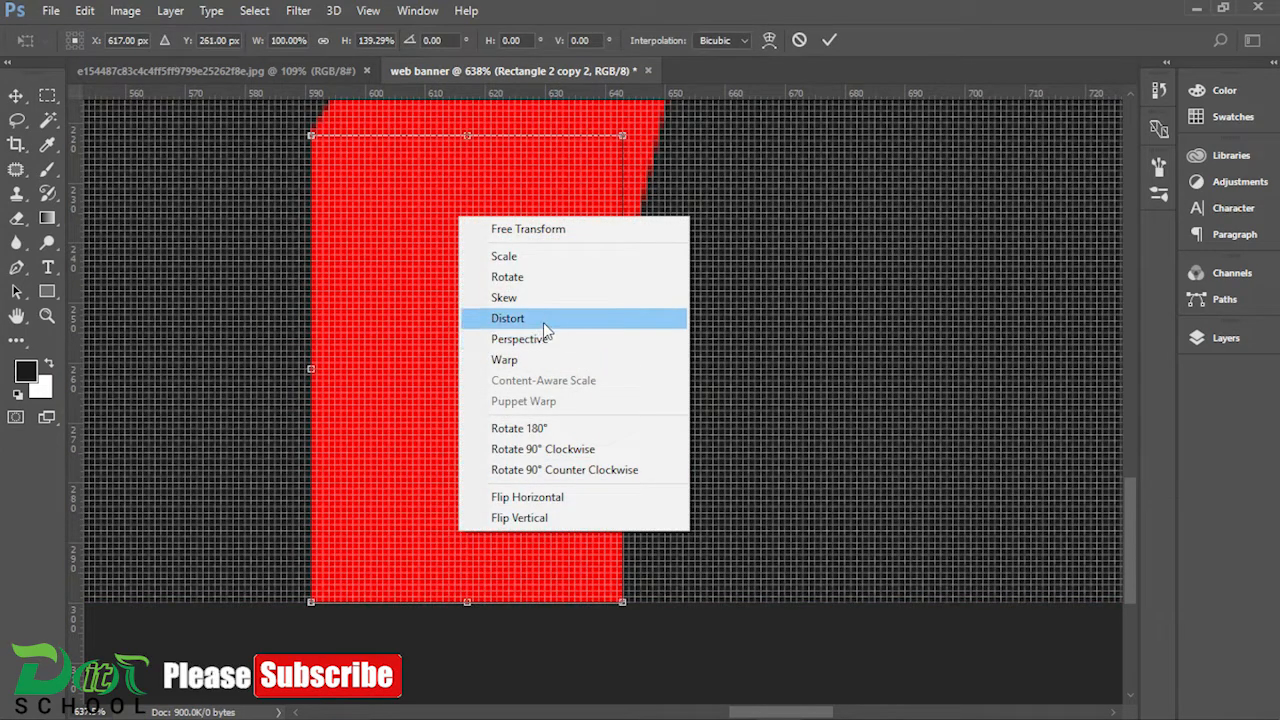
click(545, 323)
drag(623, 135, 608, 330)
drag(312, 143, 318, 139)
drag(312, 602, 620, 603)
key(Return)
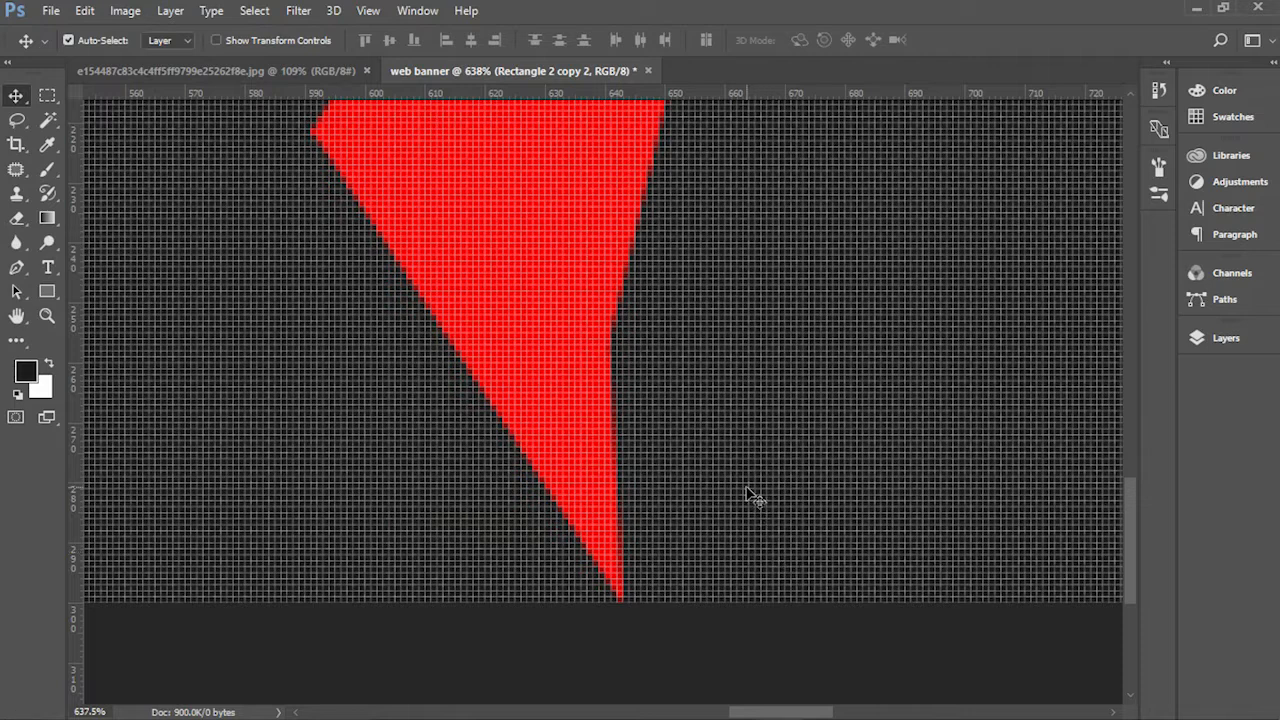
Step: Skew the triangular piece vertically by about 3.70° so its inner side drops slightly against the ribbon
key(ctrl+0)
scroll(790, 472, up, 10)
scroll(790, 472, down, 12)
scroll(858, 500, up, 8)
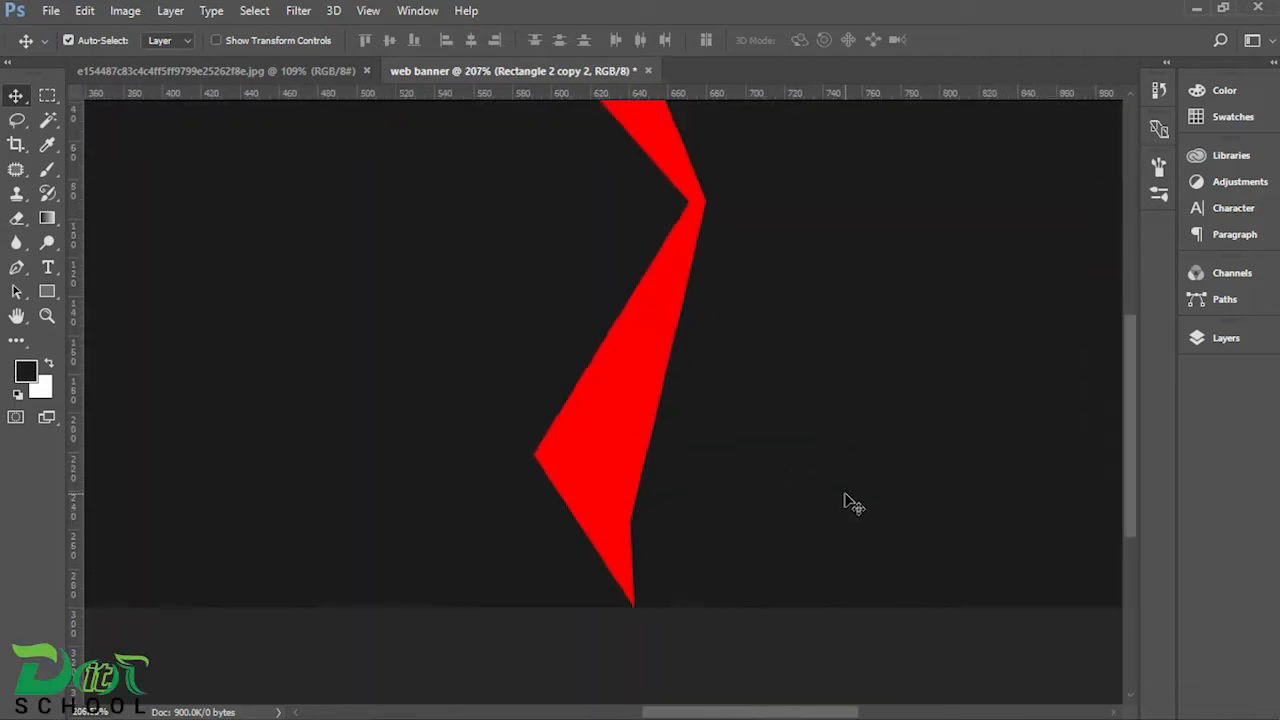
key(ctrl+t)
scroll(432, 584, up, 3)
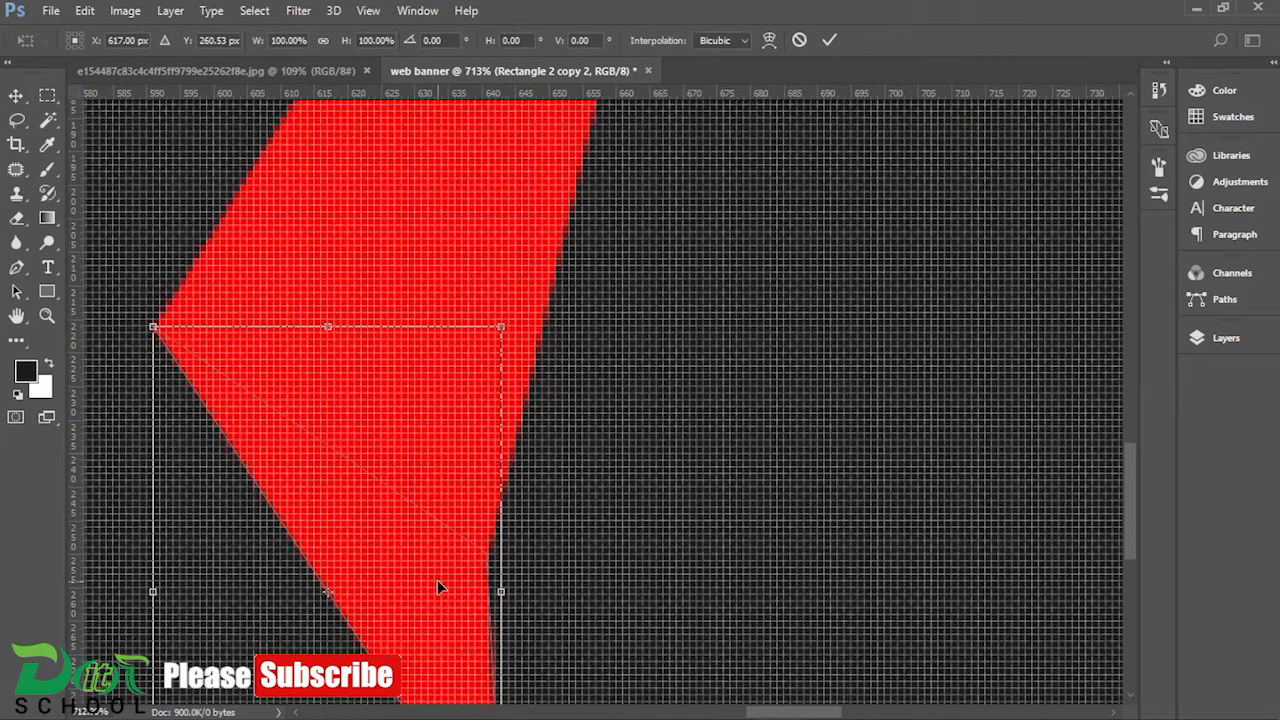
right_click(497, 352)
mouse_move(500, 342)
mouse_down()
mouse_move(504, 370)
mouse_move(501, 360)
mouse_up()
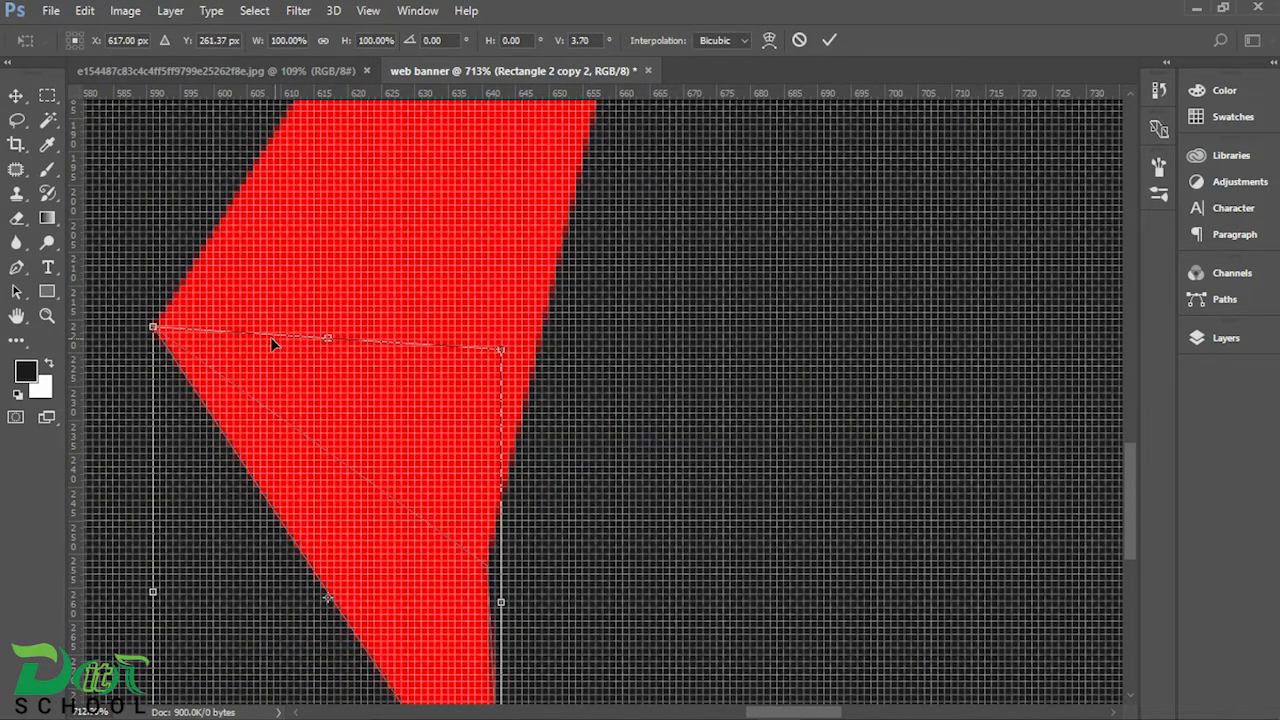
key(Return)
scroll(580, 440, down, 5)
scroll(591, 456, up, 5)
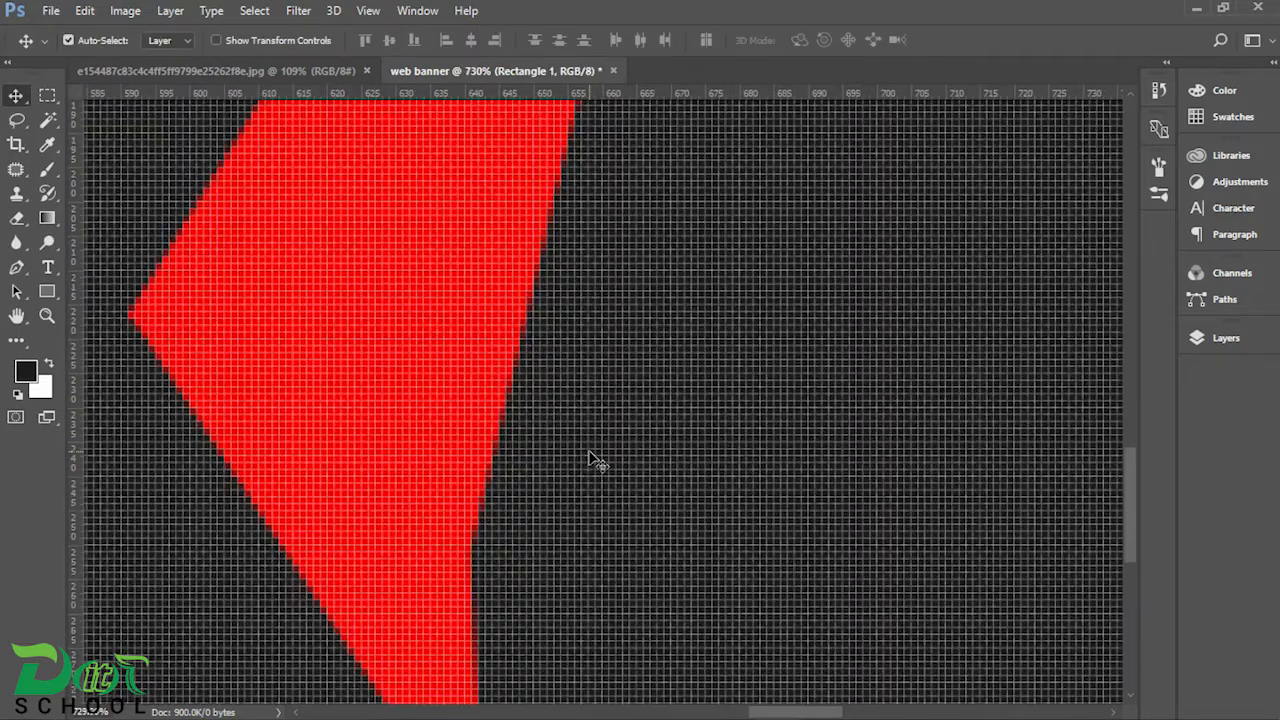
key(ctrl+z)
key(ctrl+z)
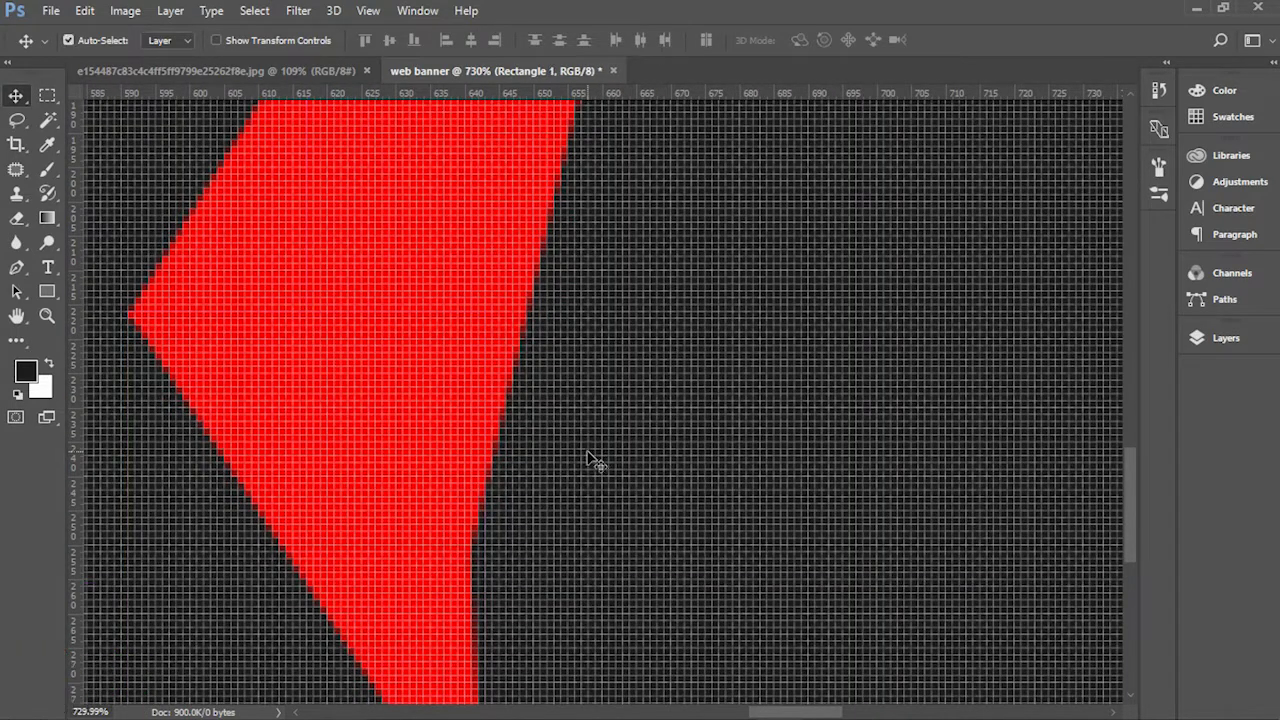
Step: Merge the three red ribbon piece layers into a single layer
scroll(577, 470, down, 8)
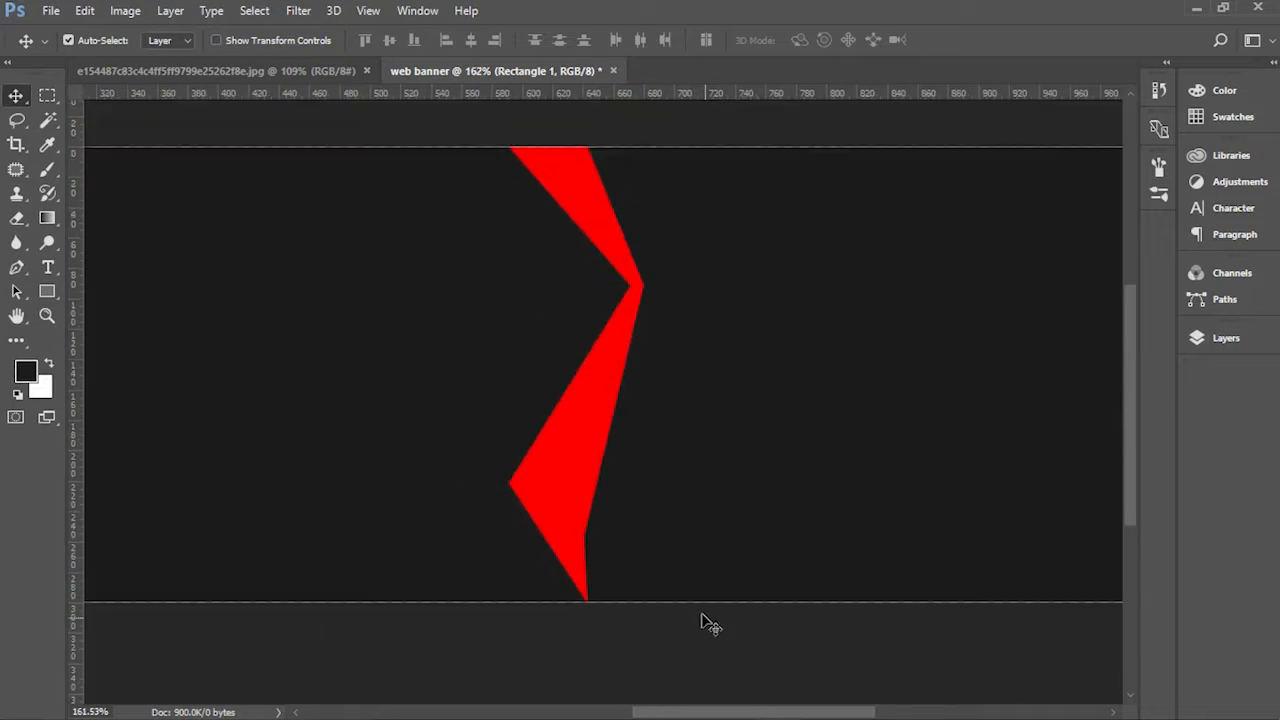
click(782, 605)
scroll(850, 496, down, 3)
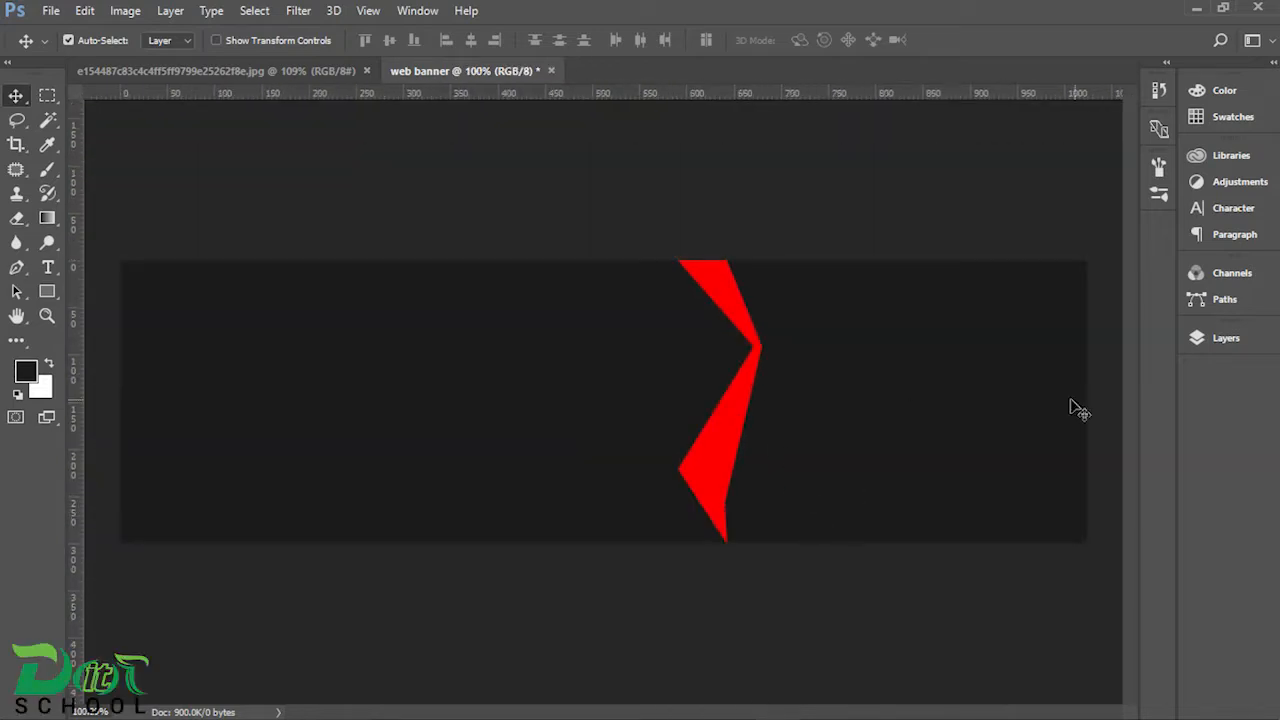
click(1215, 338)
click(1044, 450)
shift+click(1044, 459)
shift+click(1045, 481)
right_click(1048, 483)
click(736, 389)
right_click(1076, 459)
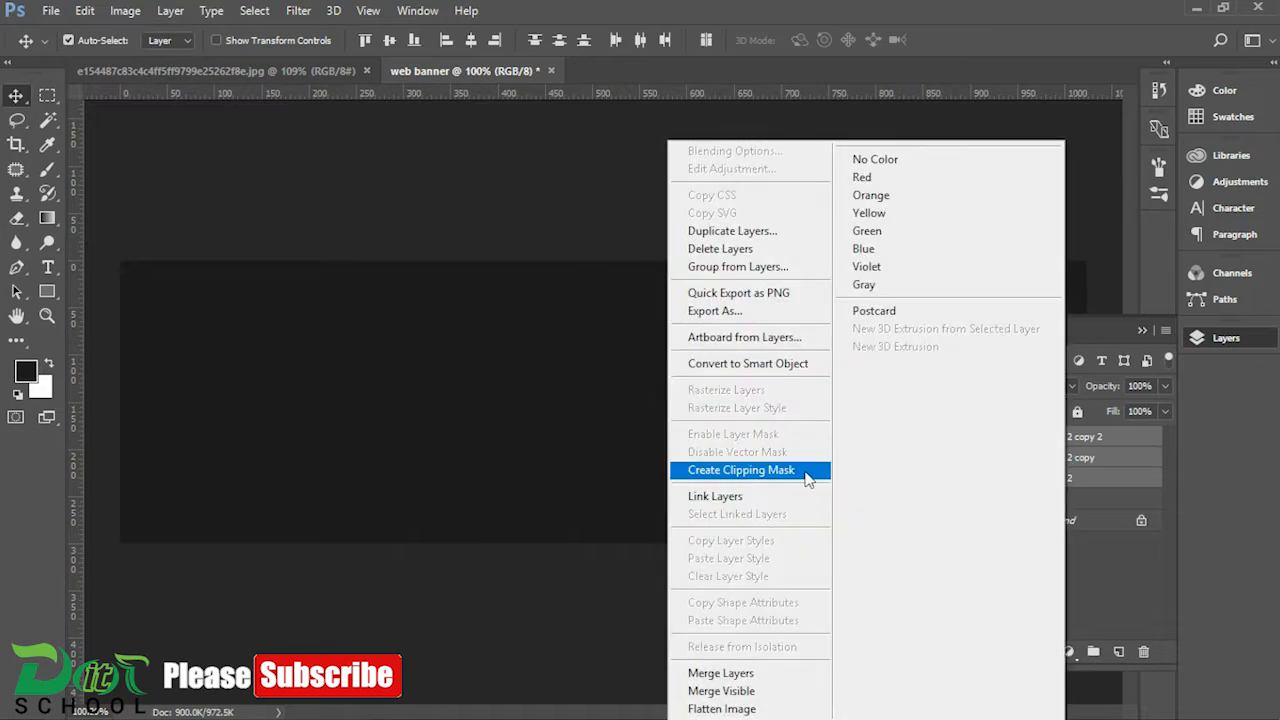
click(704, 673)
Step: Duplicate the merged ribbon, flip the copy to -100% width and height, and move it toward the banner's right end
key(ctrl+j)
key(ctrl+t)
drag(776, 253, 667, 610)
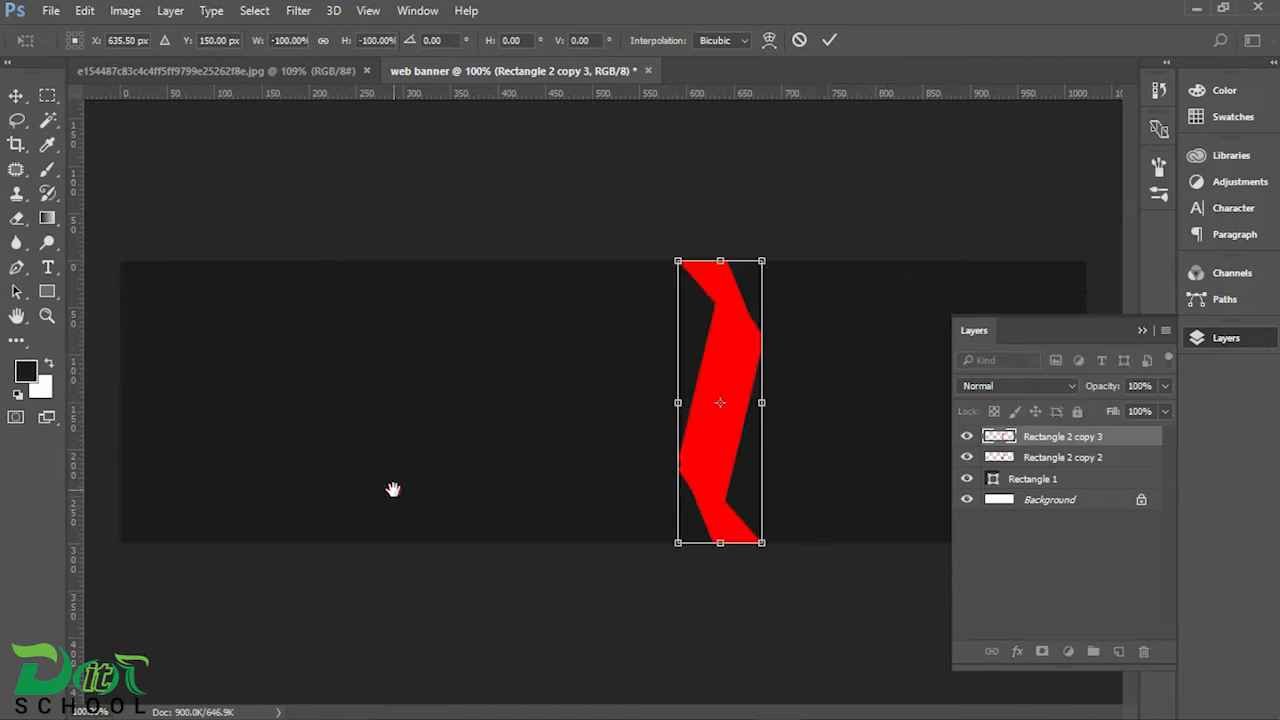
key(Return)
scroll(466, 426, up, 3)
drag(245, 419, 645, 462)
key(ctrl+z)
drag(260, 589, 566, 603)
Step: Scale the flipped ribbon copy to about 52.8% and place it near the banner's lower-right corner, resting on the lower edge
key(ctrl+t)
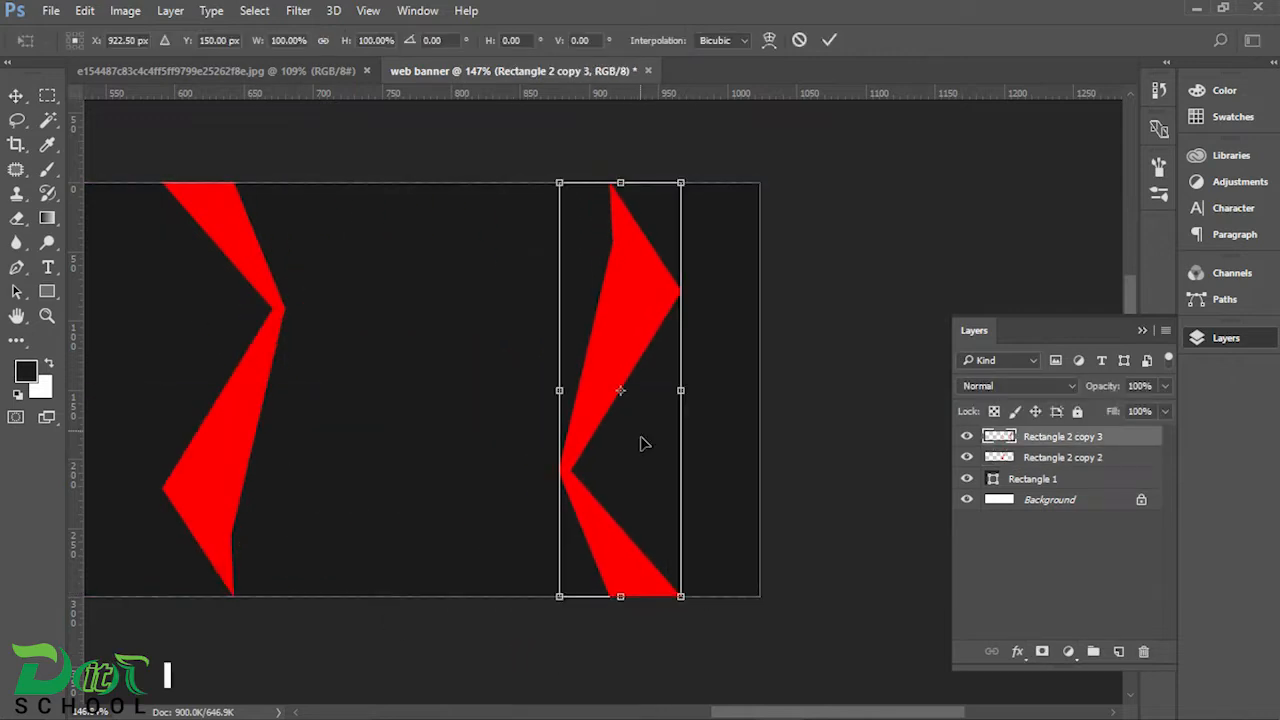
drag(686, 183, 617, 488)
drag(579, 589, 721, 589)
scroll(689, 603, up, 5)
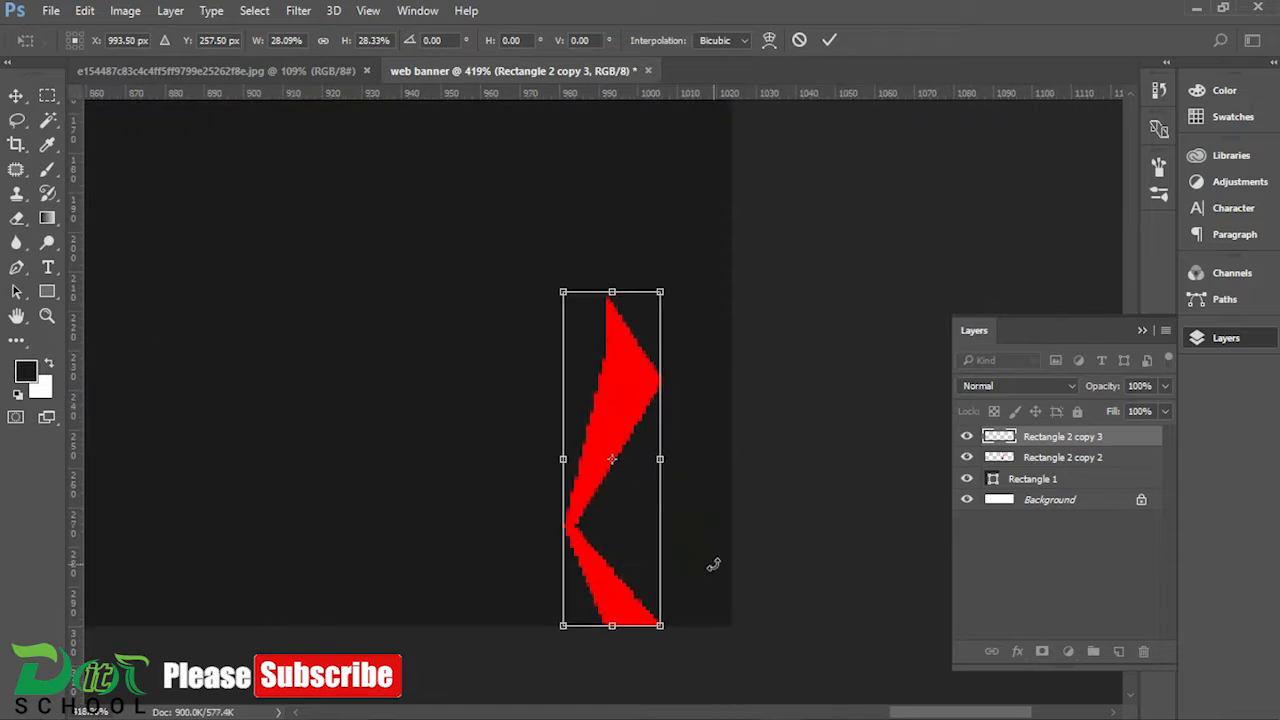
drag(663, 286, 715, 181)
drag(640, 425, 571, 271)
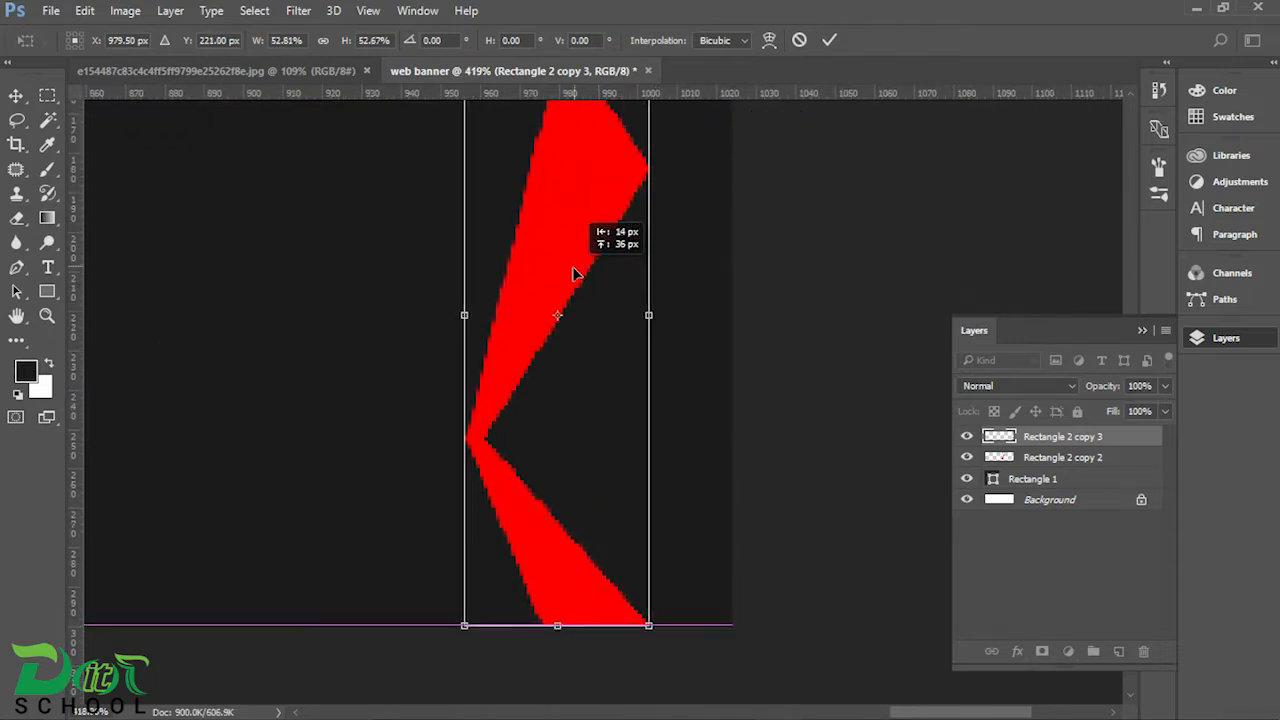
key(Return)
scroll(787, 366, down, 6)
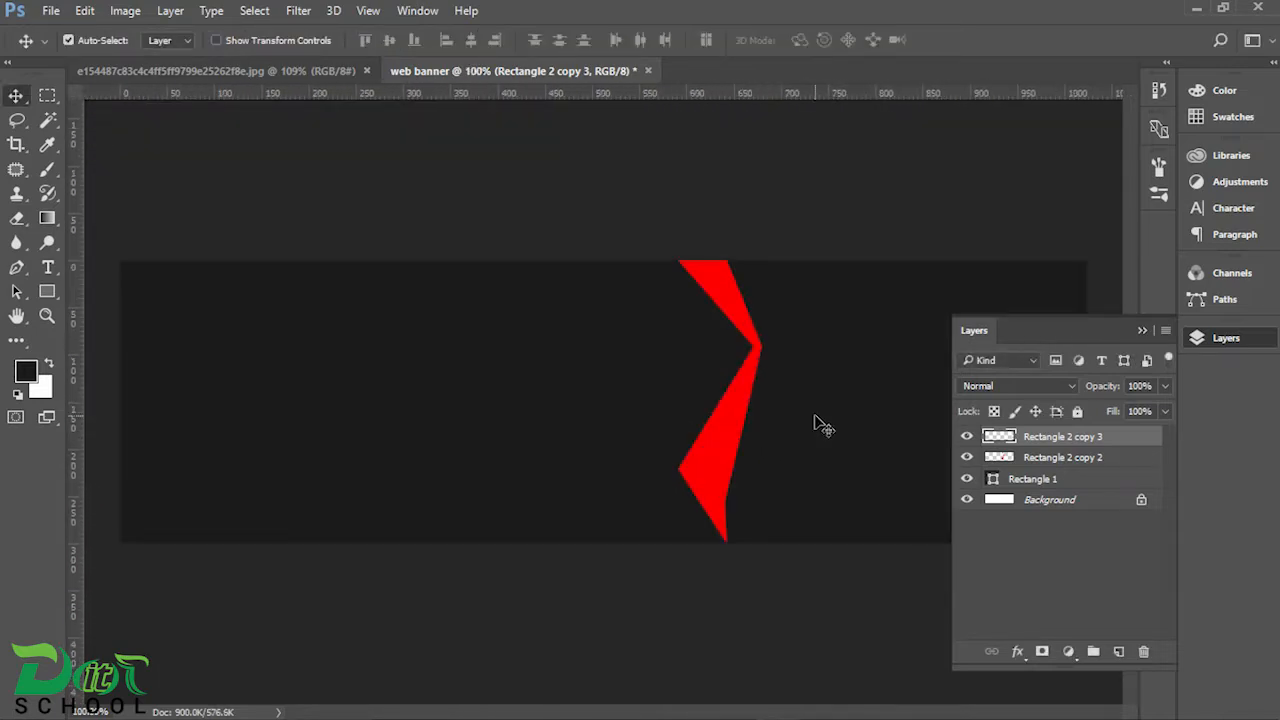
click(1142, 330)
scroll(1000, 463, up, 1)
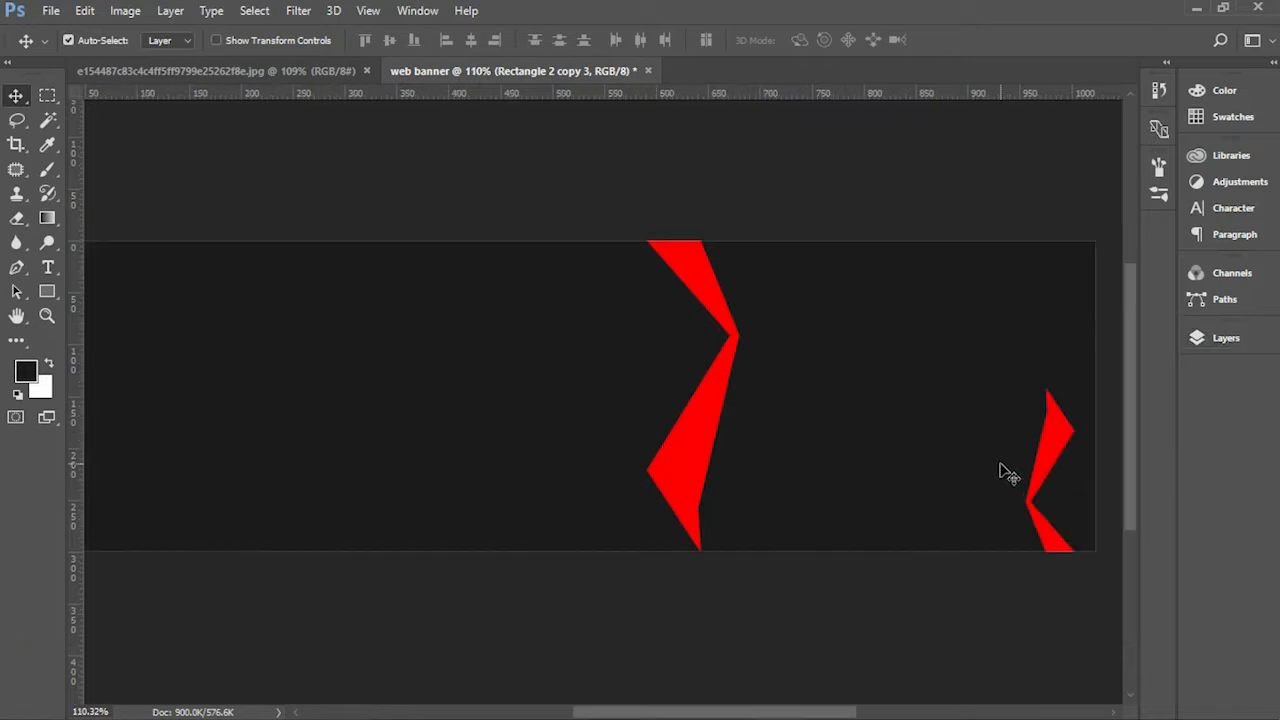
scroll(1003, 471, up, 3)
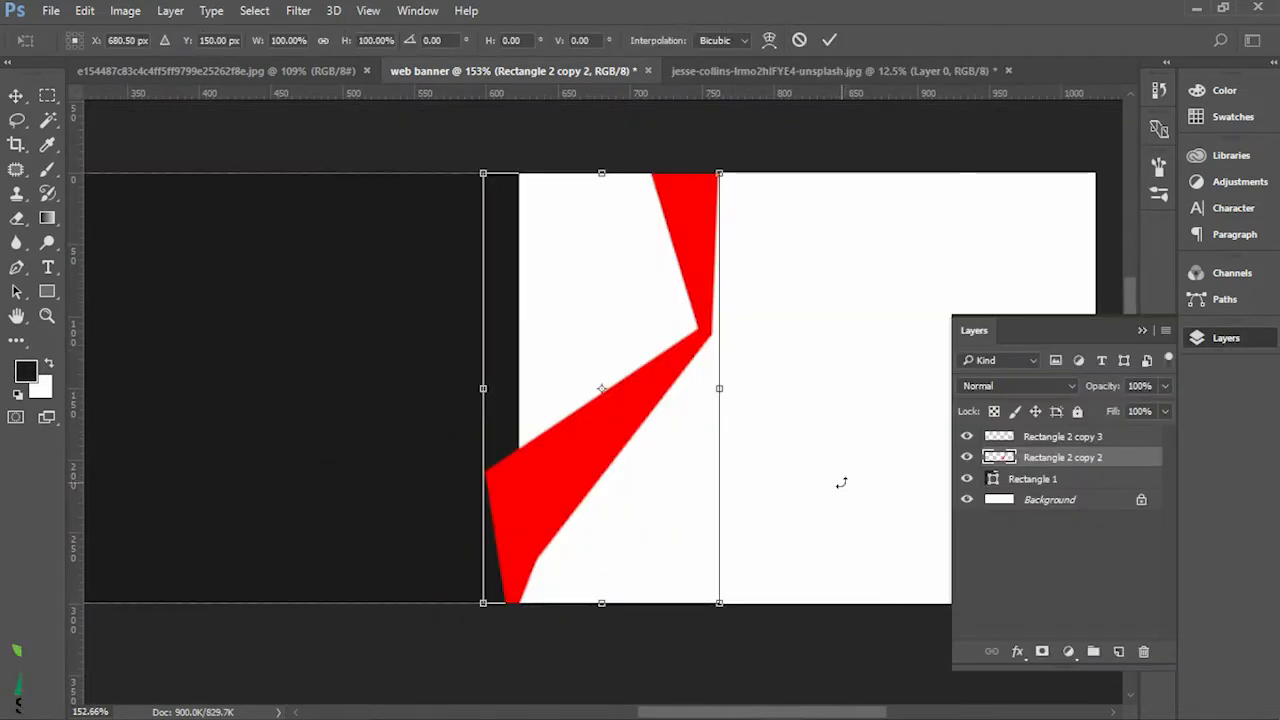
Step: Widen the dark Rectangle 1 shape to about 753 px so its right edge reaches the large ribbon's fold
key(c)
scroll(750, 415, down, 2)
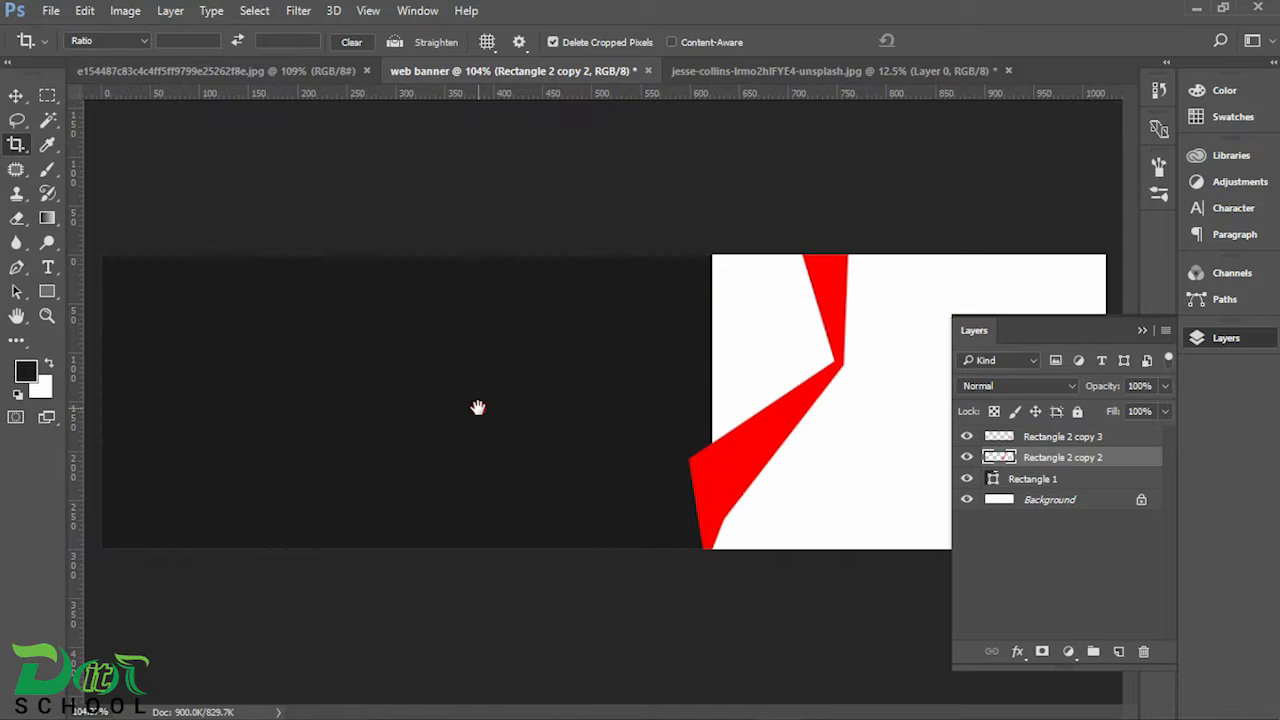
scroll(766, 449, up, 2)
drag(889, 423, 480, 423)
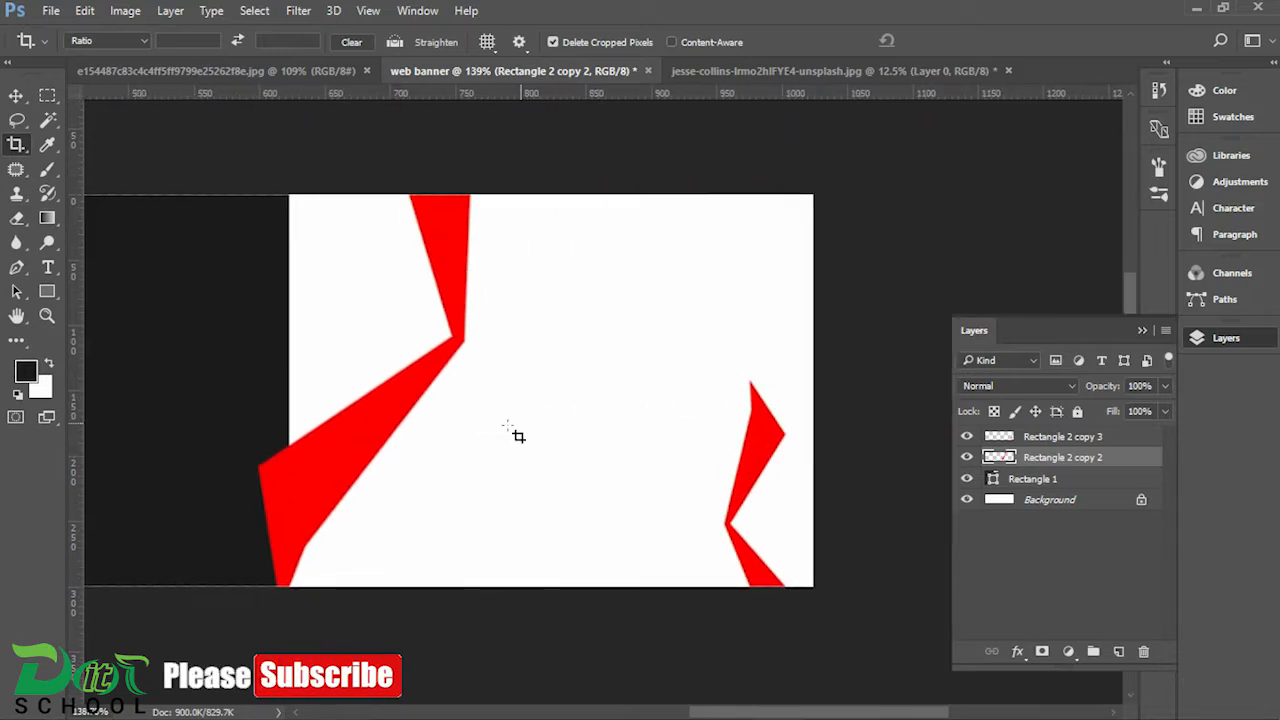
click(16, 95)
ctrl+click(194, 271)
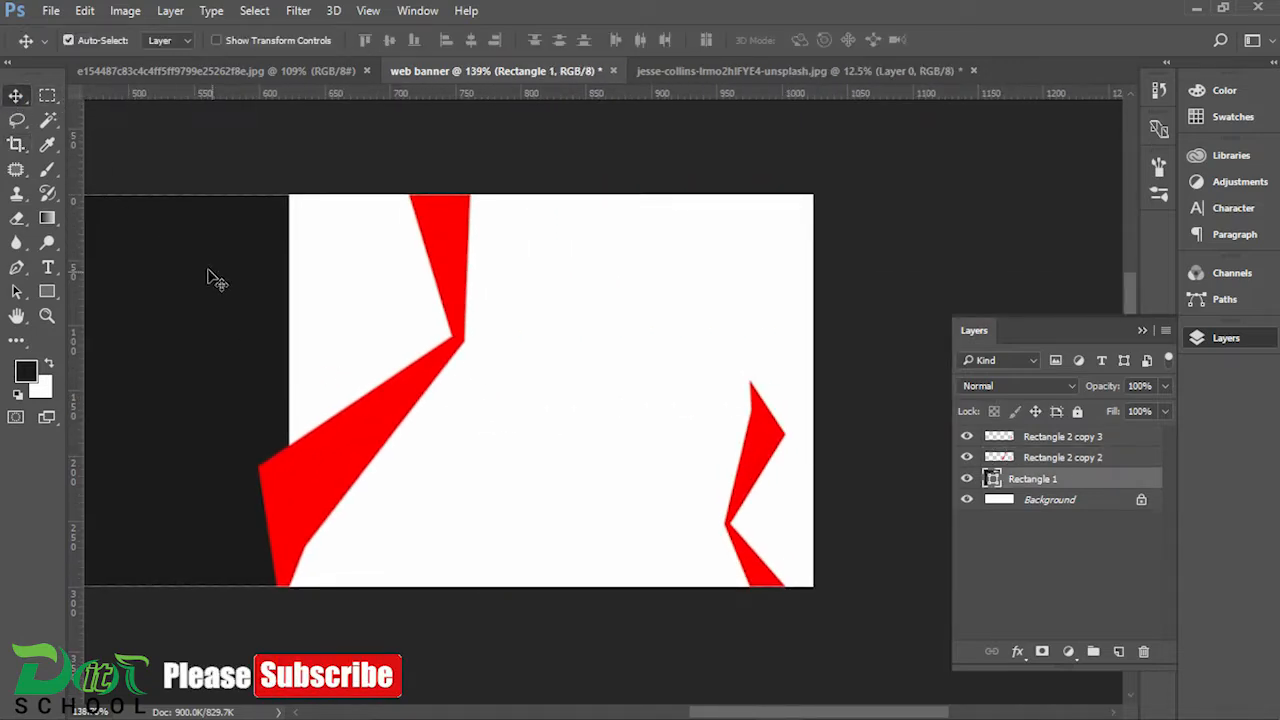
key(ctrl+t)
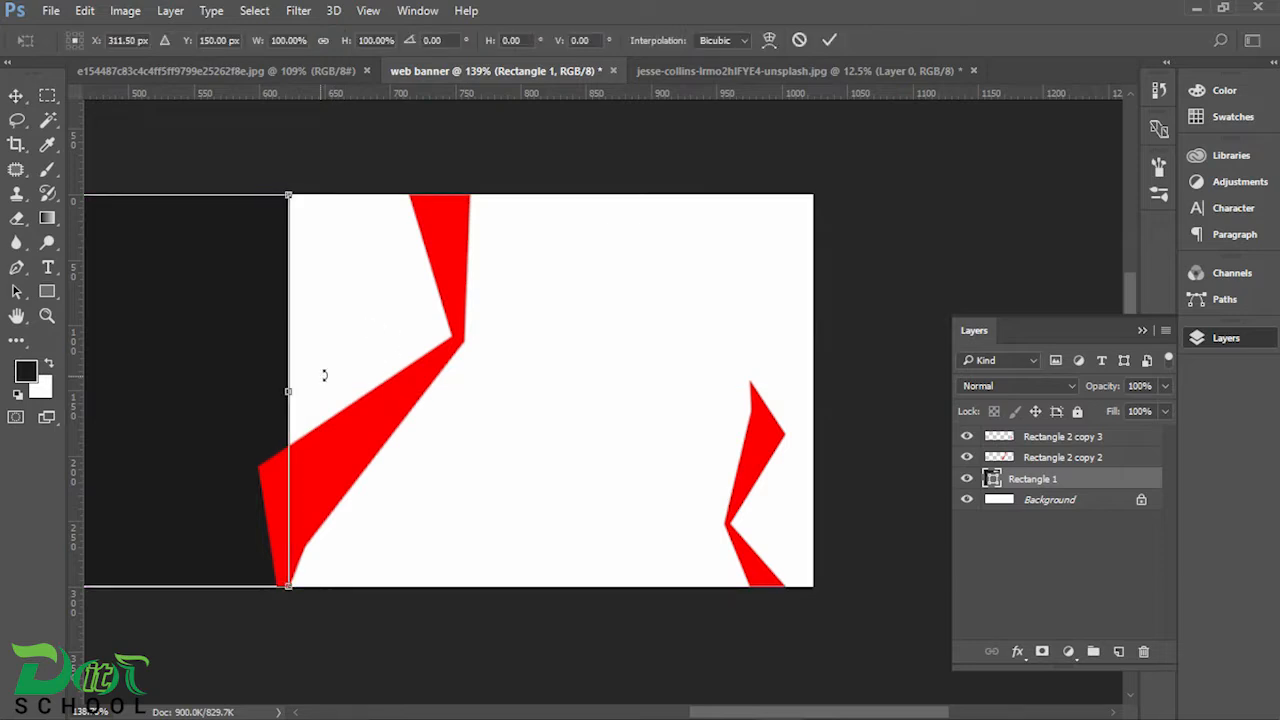
drag(290, 388, 462, 395)
key(Return)
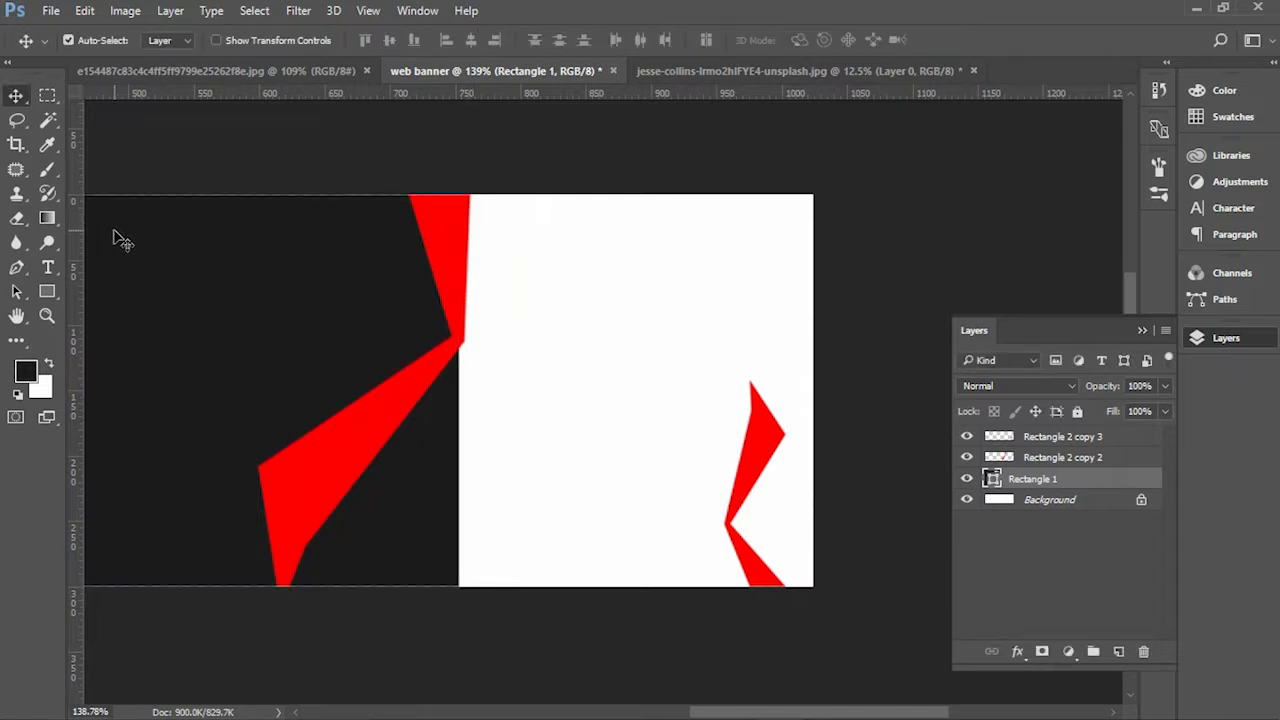
Step: Start a dark-filled Pen tool shape from above the large ribbon's upper end, through its fold, to just below the banner's lower edge
scroll(122, 240, up, 3)
click(17, 268)
mouse_move(628, 320)
mouse_down()
mouse_move(591, 297)
mouse_move(543, 292)
mouse_up()
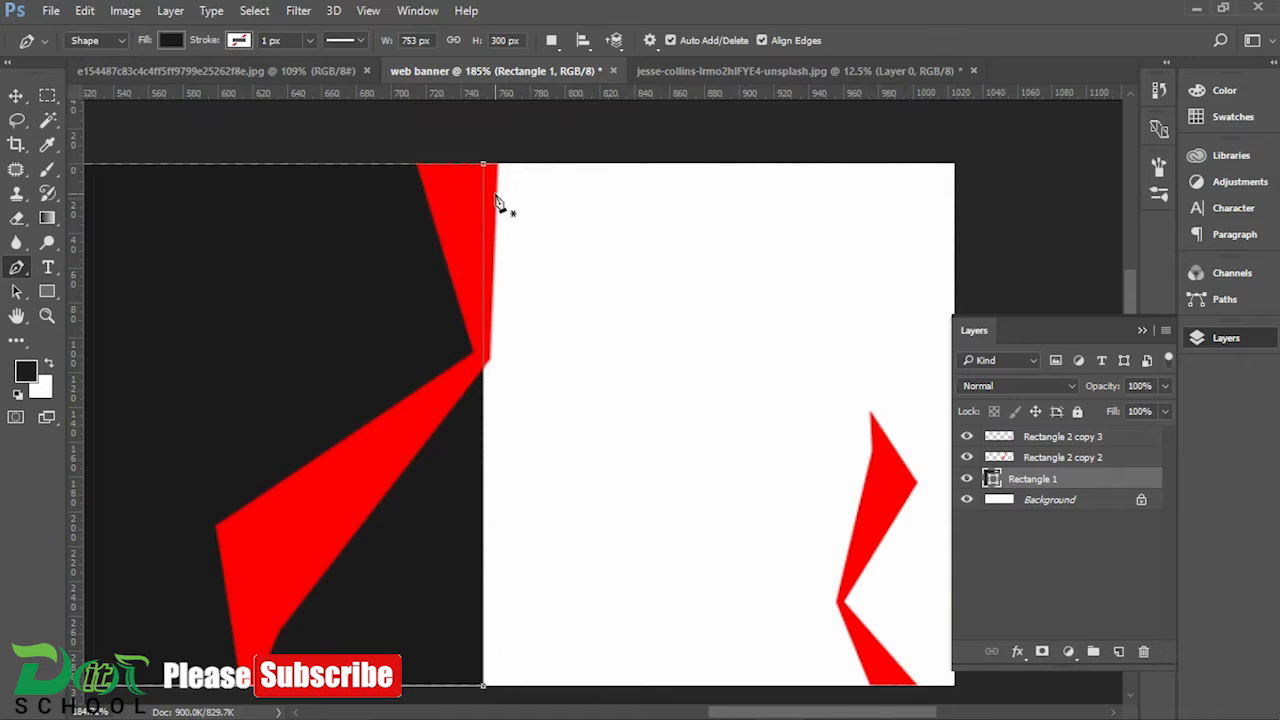
click(17, 96)
click(620, 164)
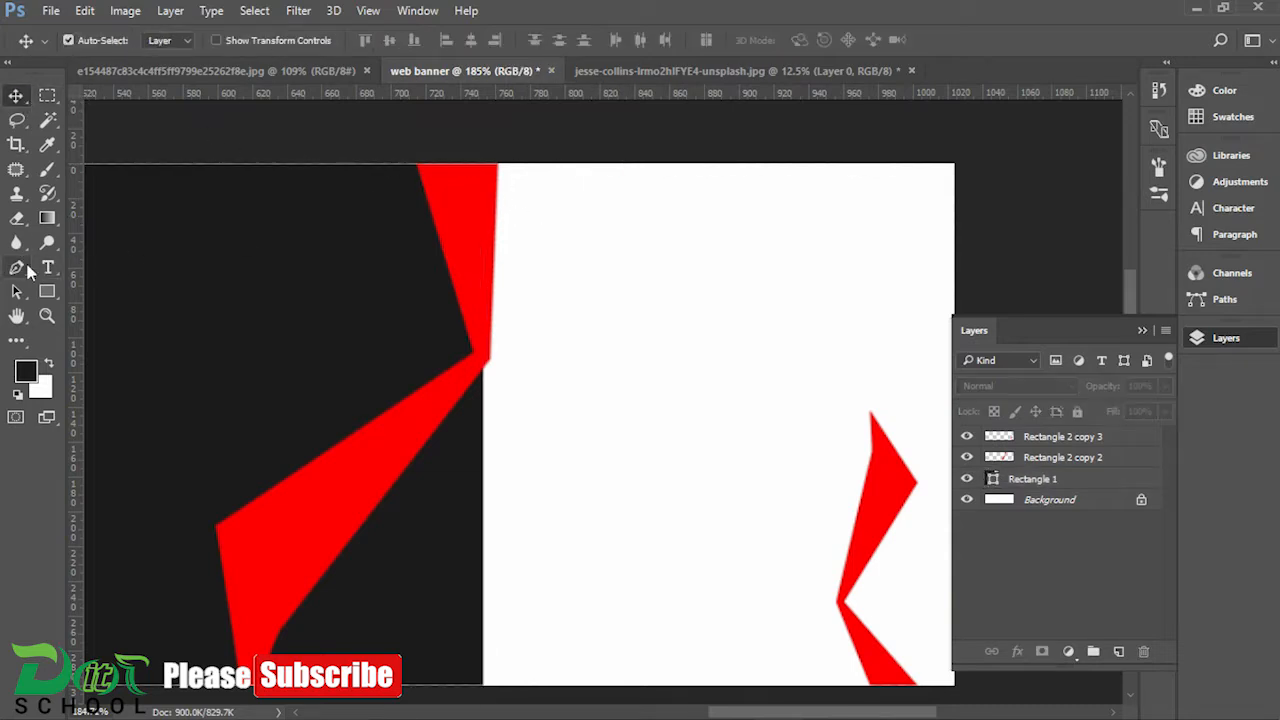
click(17, 270)
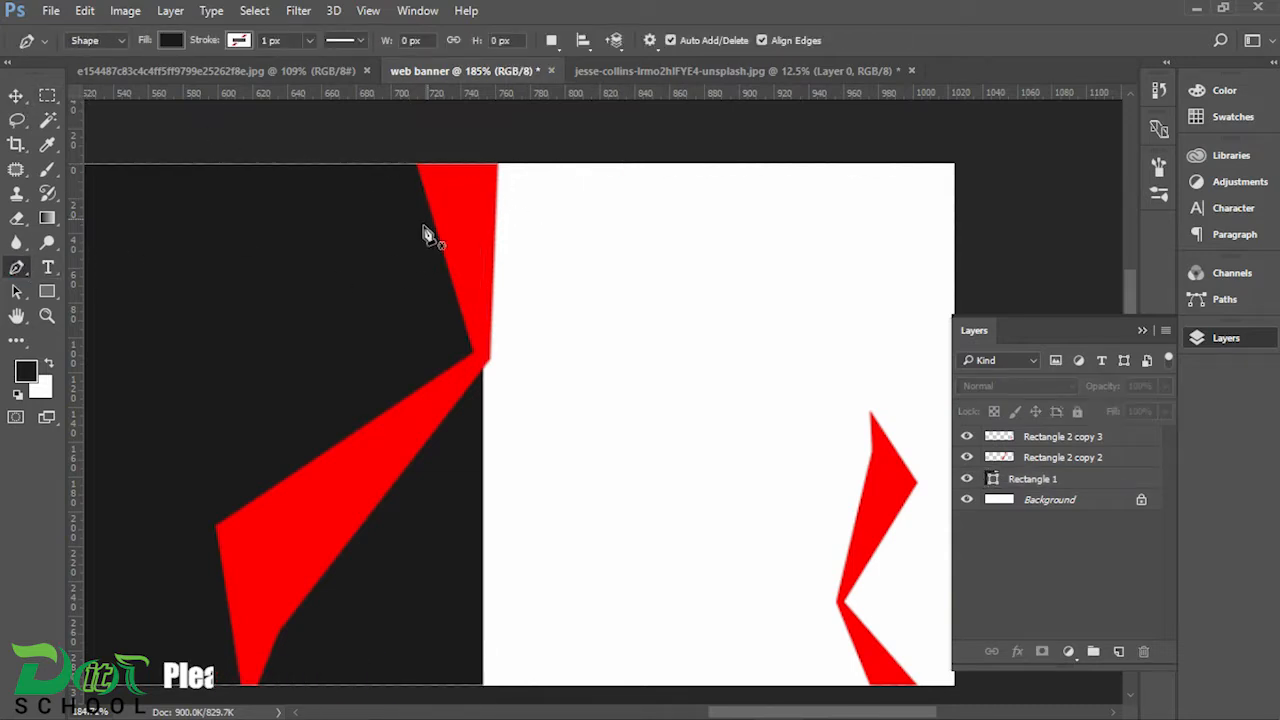
click(476, 154)
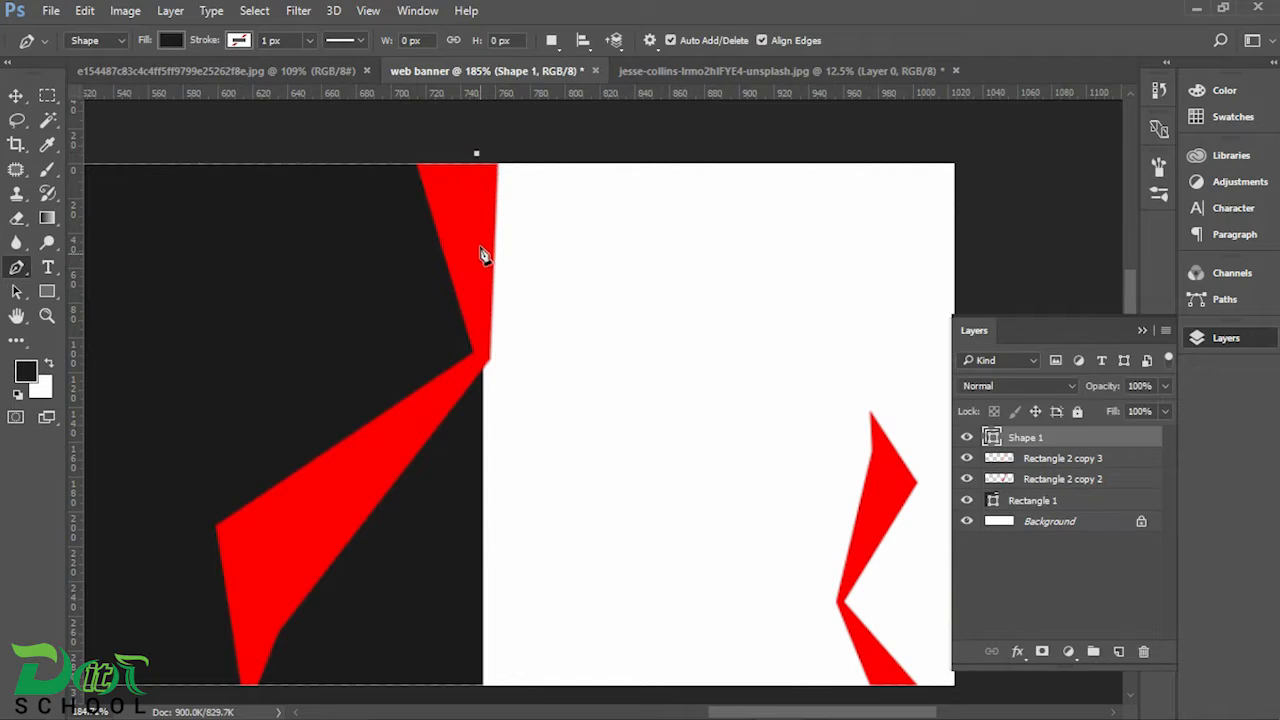
click(483, 363)
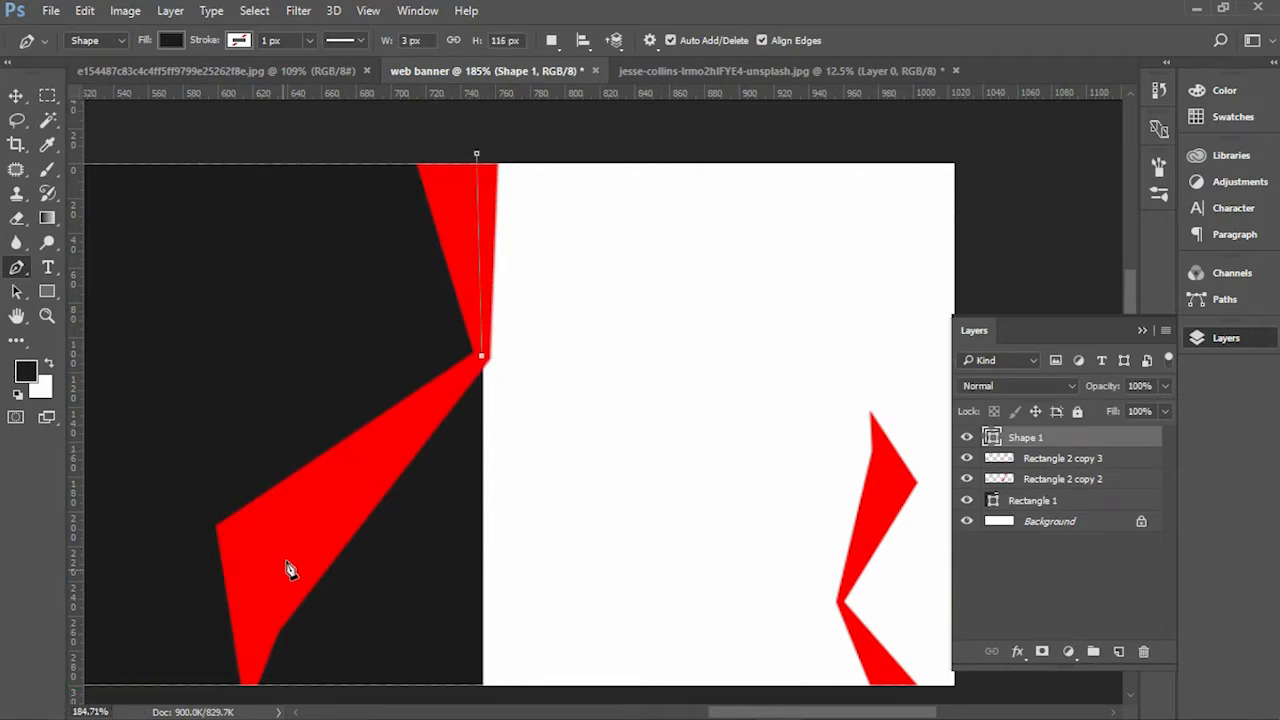
click(254, 632)
scroll(252, 634, down, 3)
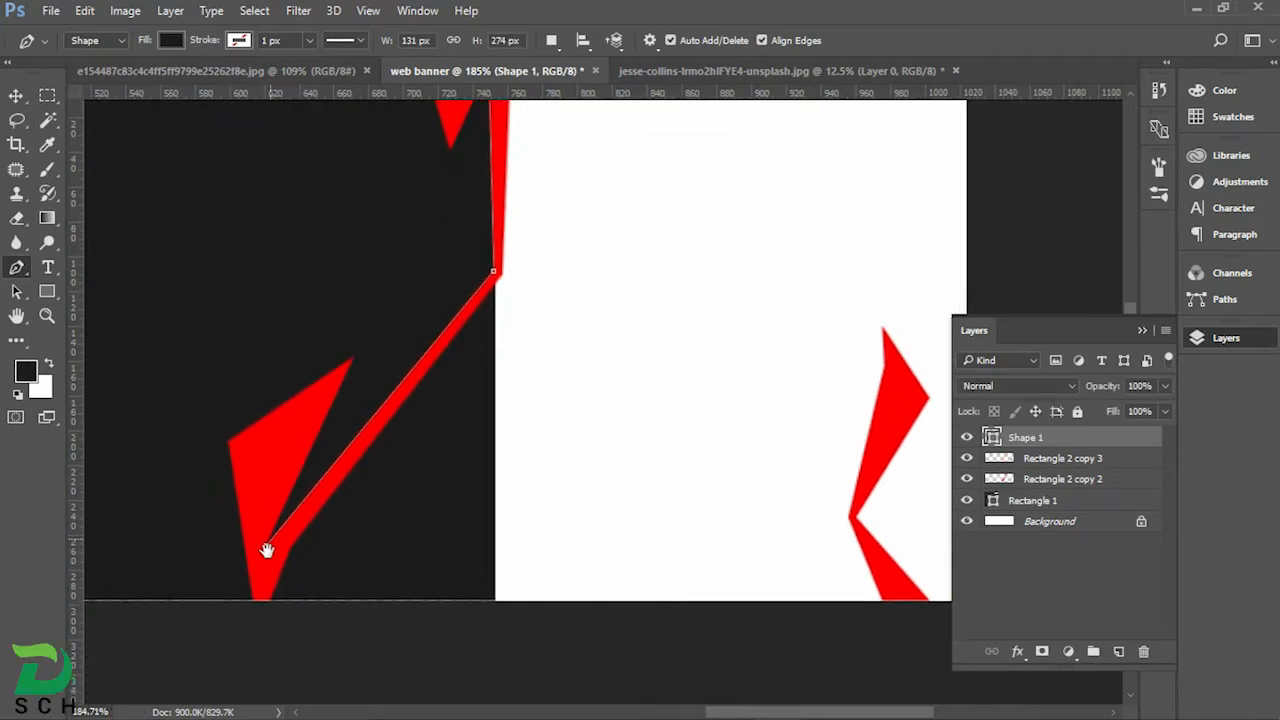
click(261, 615)
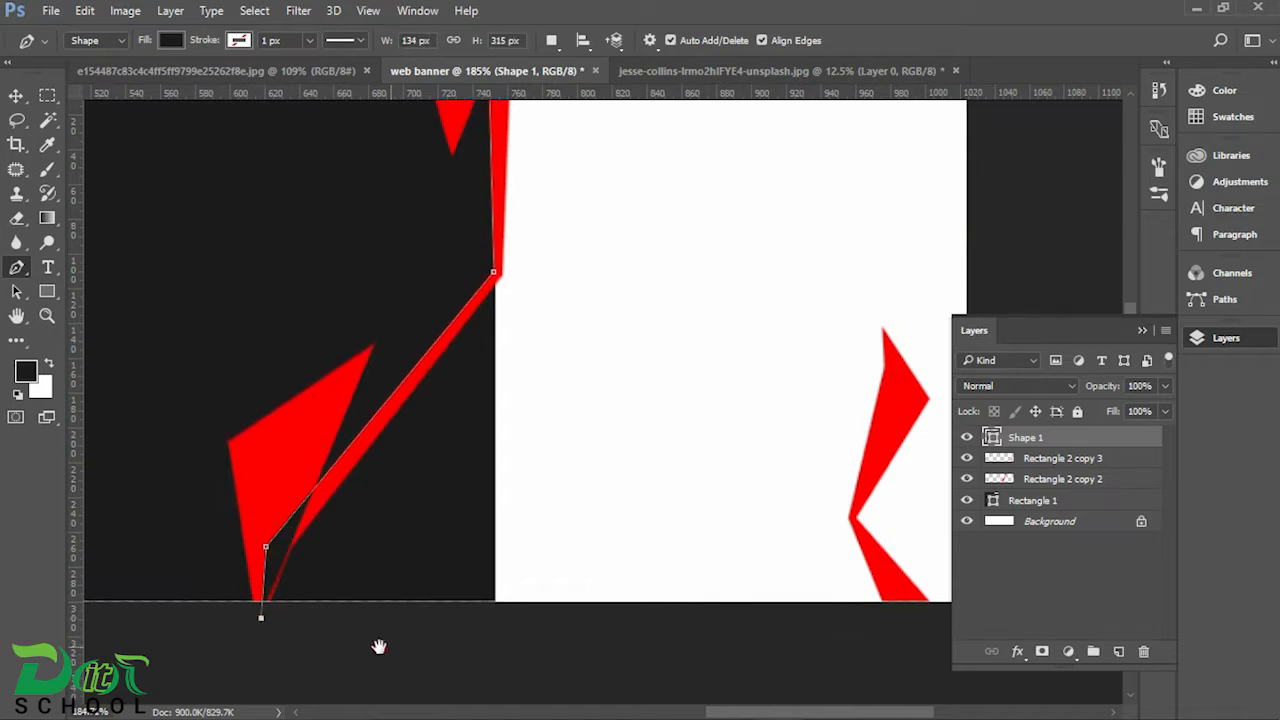
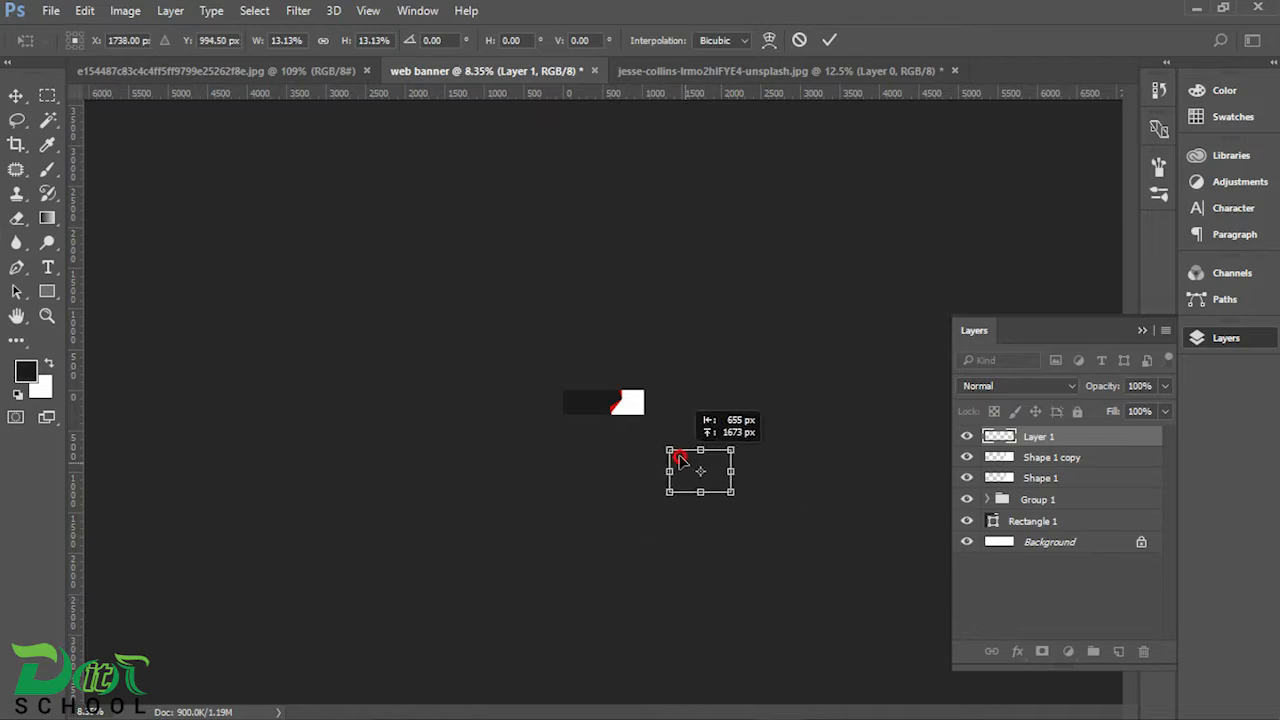
Step: Scale the placed car photo to about 8.2% and position it over the banner's white area
scroll(626, 402, up, 3)
scroll(716, 425, up, 5)
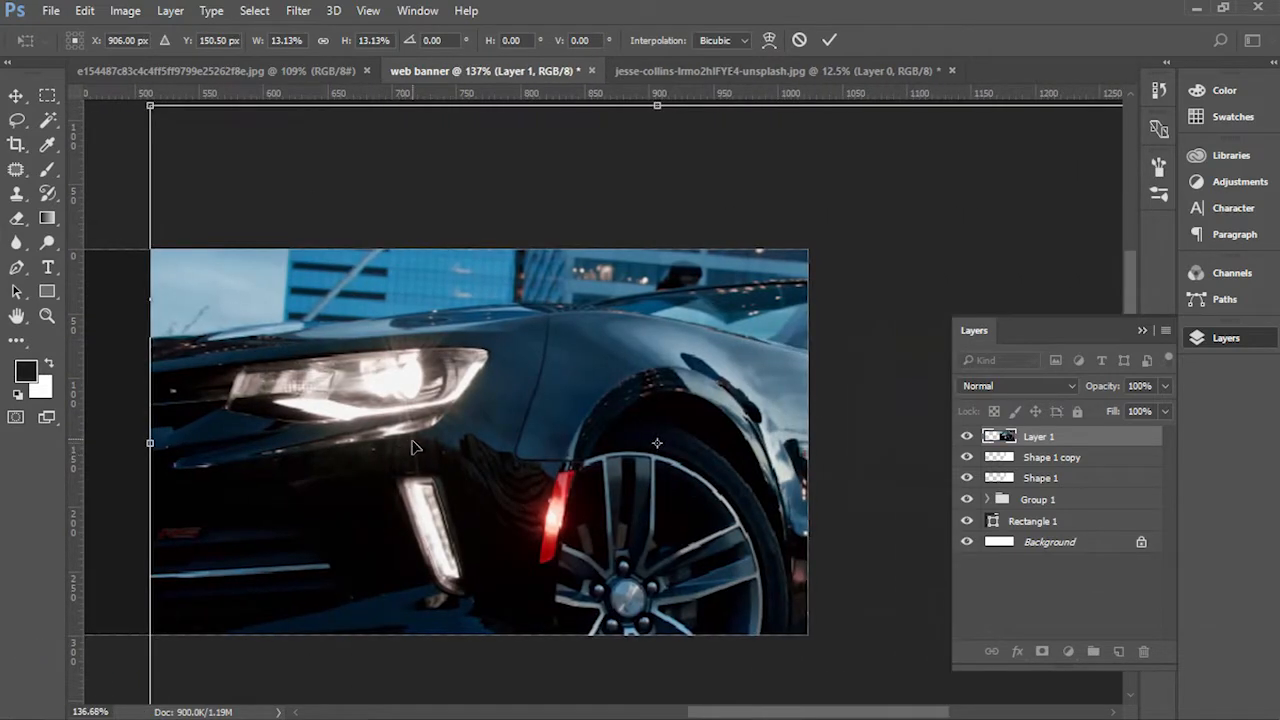
drag(153, 108, 609, 414)
drag(705, 525, 357, 340)
drag(818, 598, 903, 651)
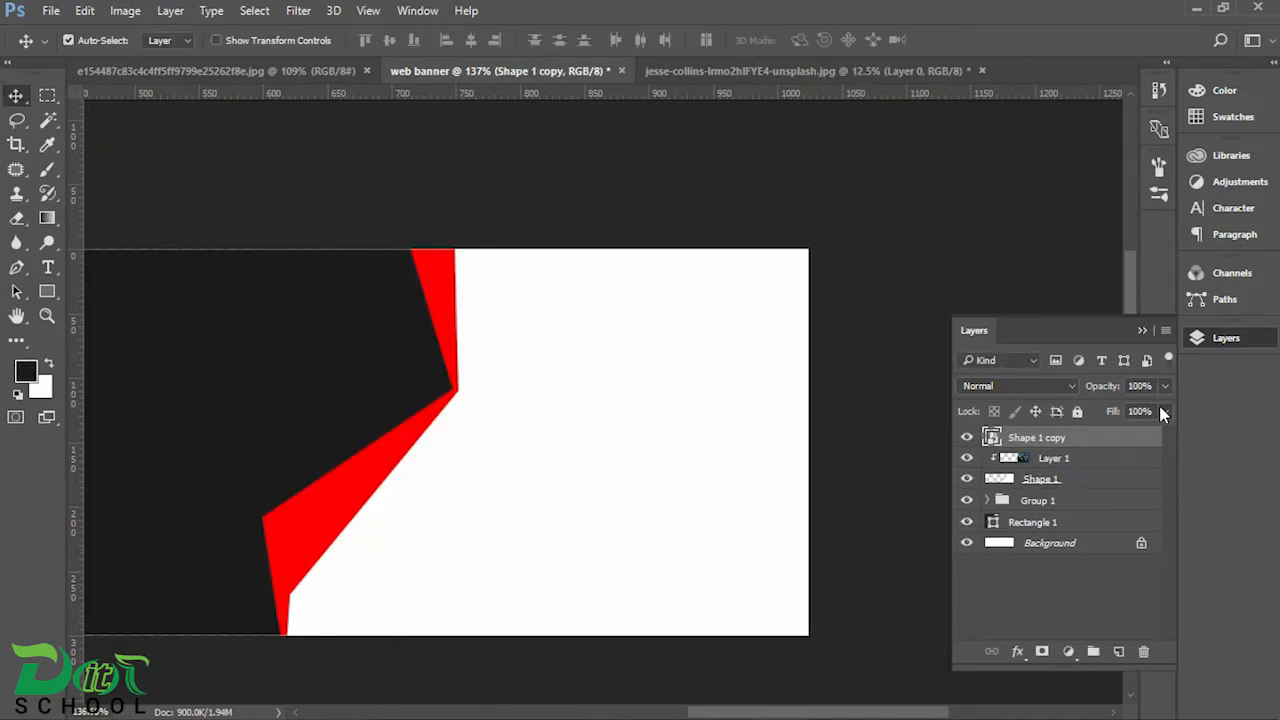
Step: Lower the white Shape 1 copy overlay's opacity to 35% so the clipped car photo shows through, then deselect the layer
click(1163, 388)
drag(1166, 411, 1106, 411)
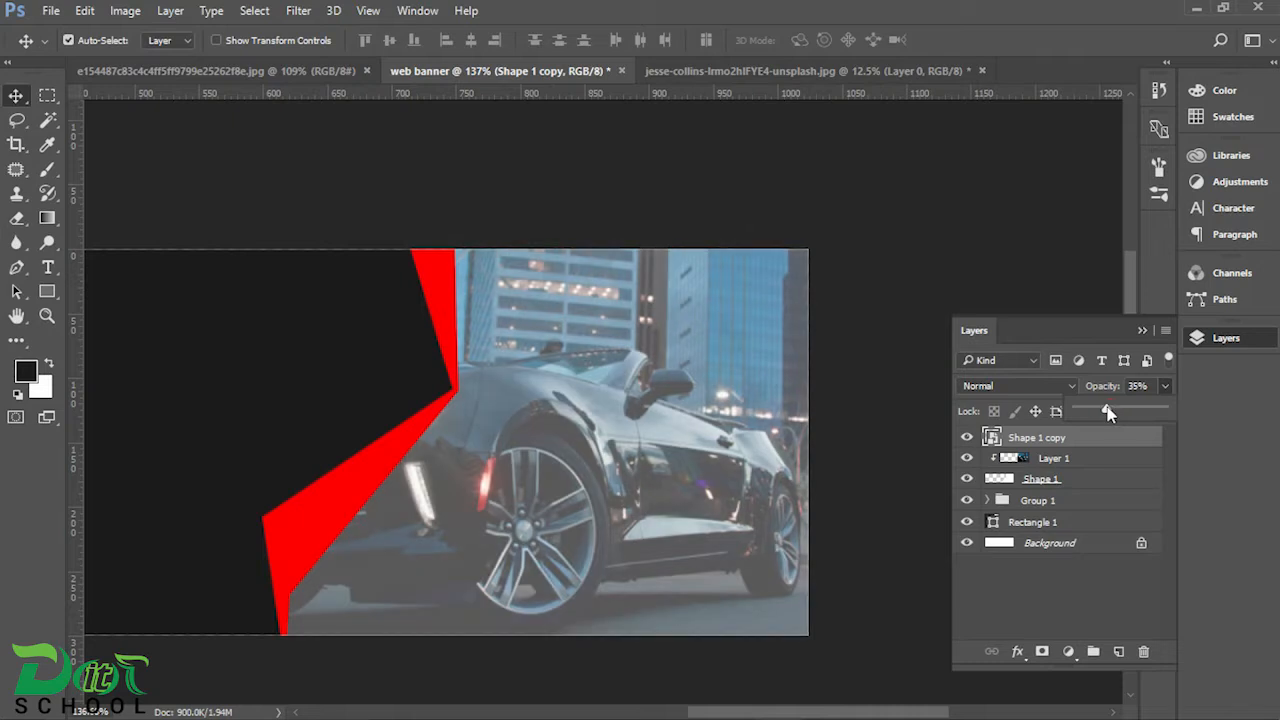
click(908, 331)
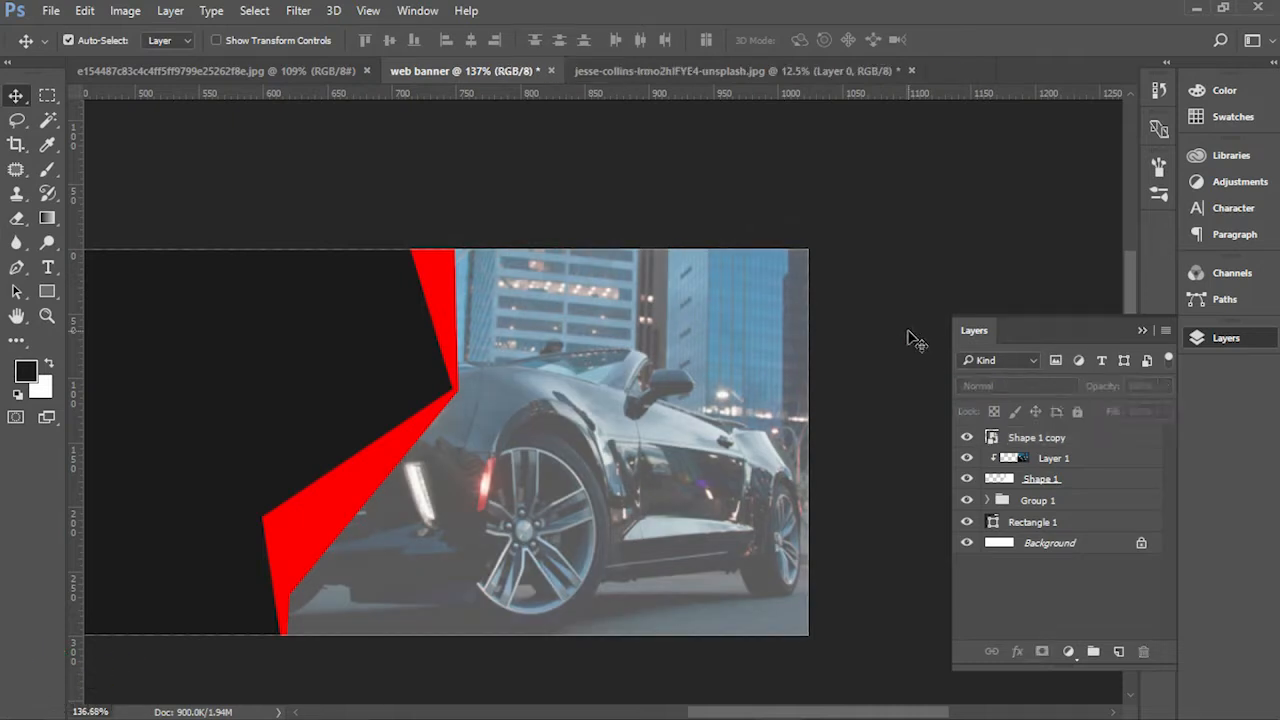
Step: Move Group 1, which holds the red ribbons, to the top of the layer stack and fit the whole banner in view
click(988, 500)
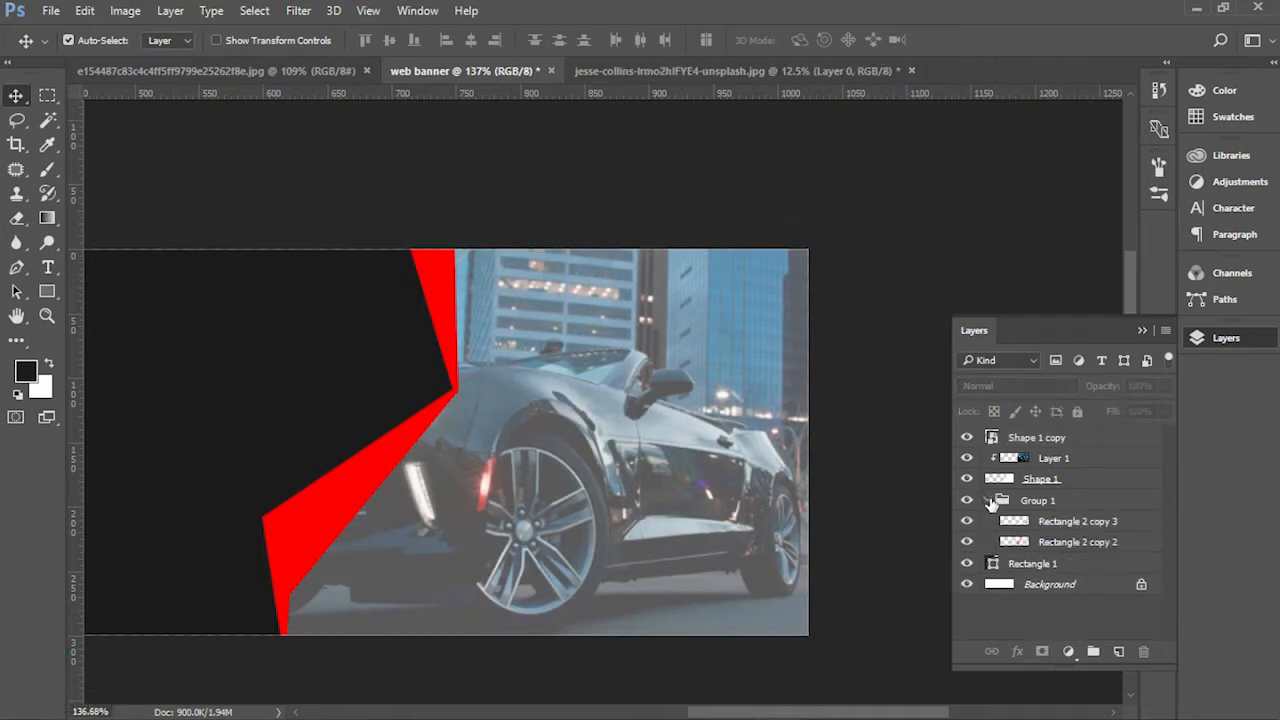
click(967, 542)
click(967, 542)
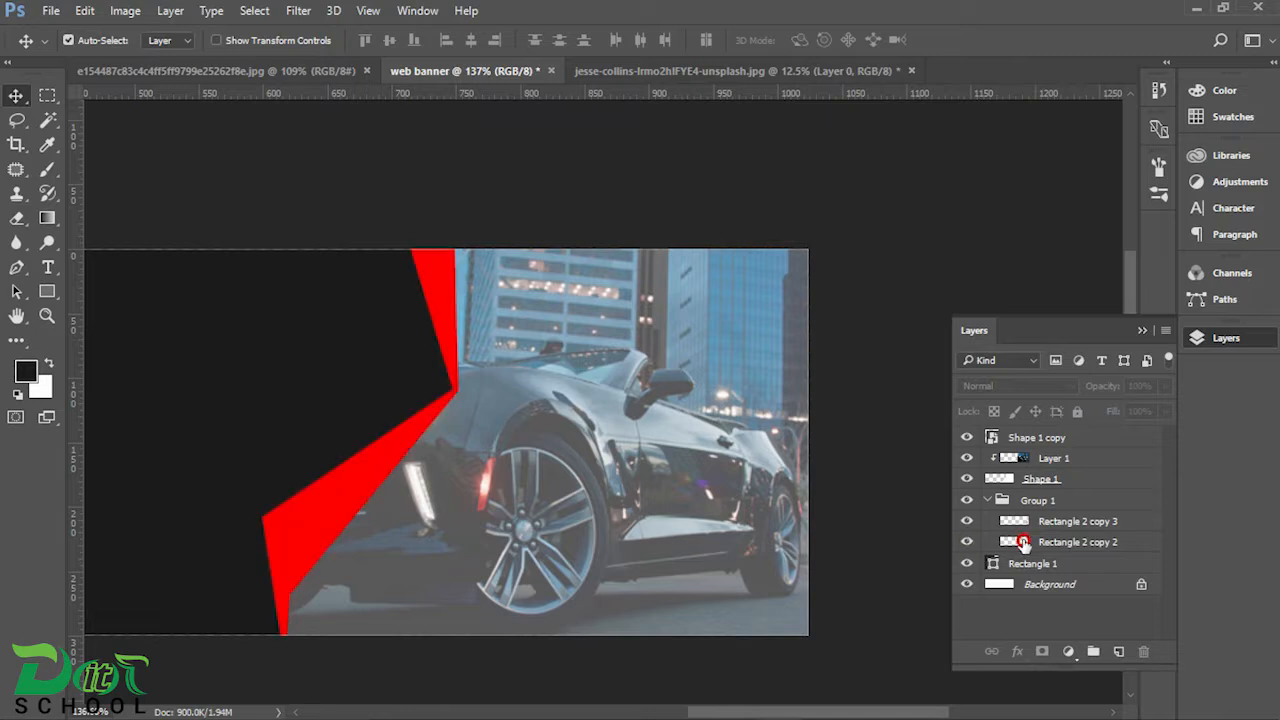
click(1038, 544)
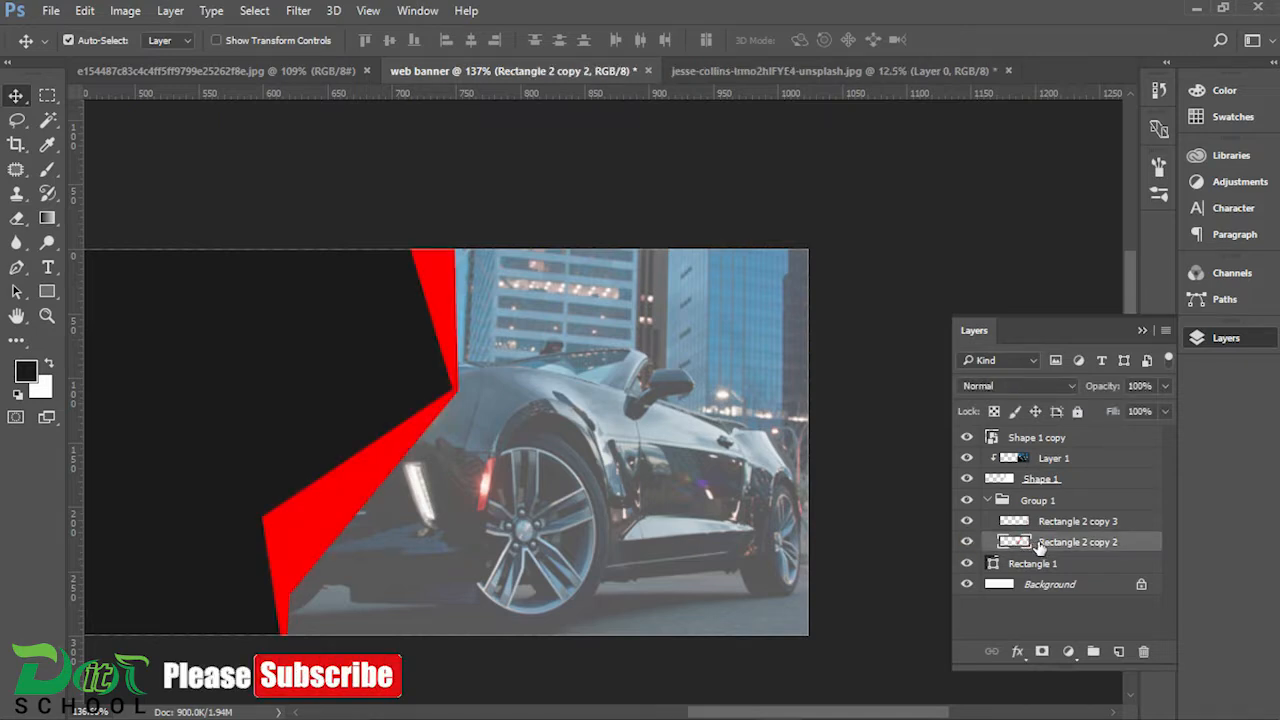
click(1002, 502)
click(988, 500)
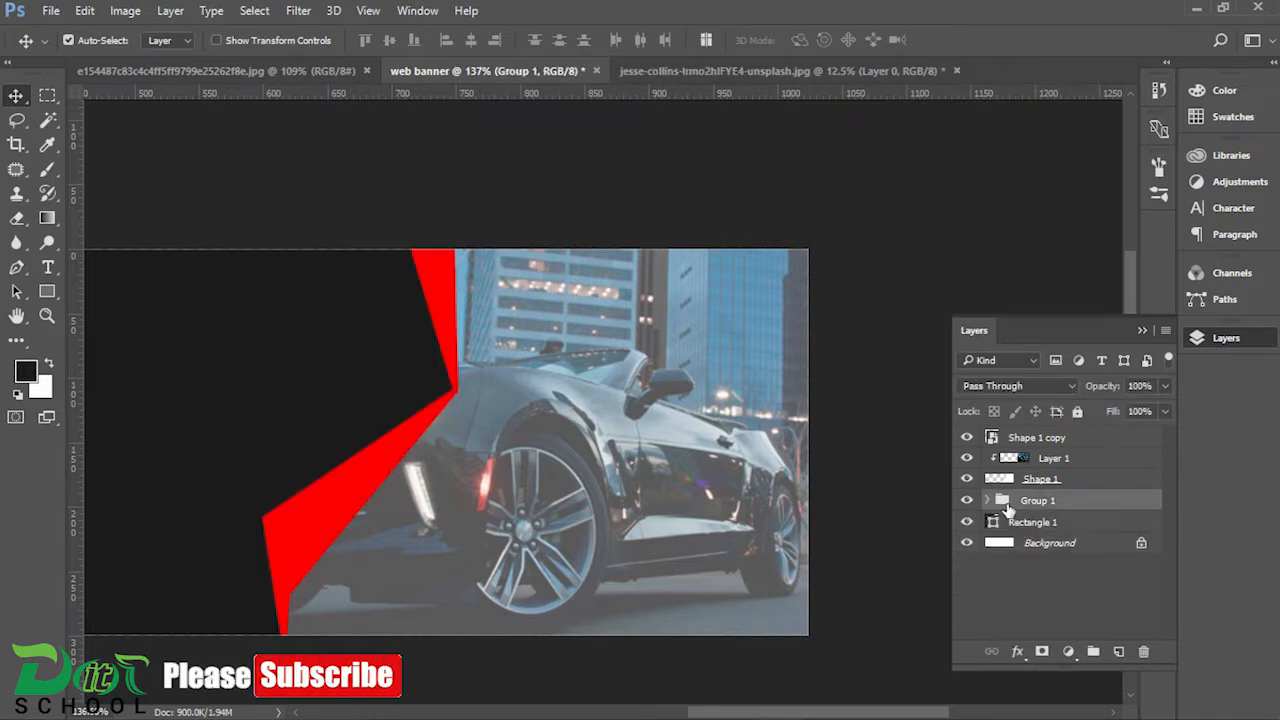
drag(1025, 510, 1073, 436)
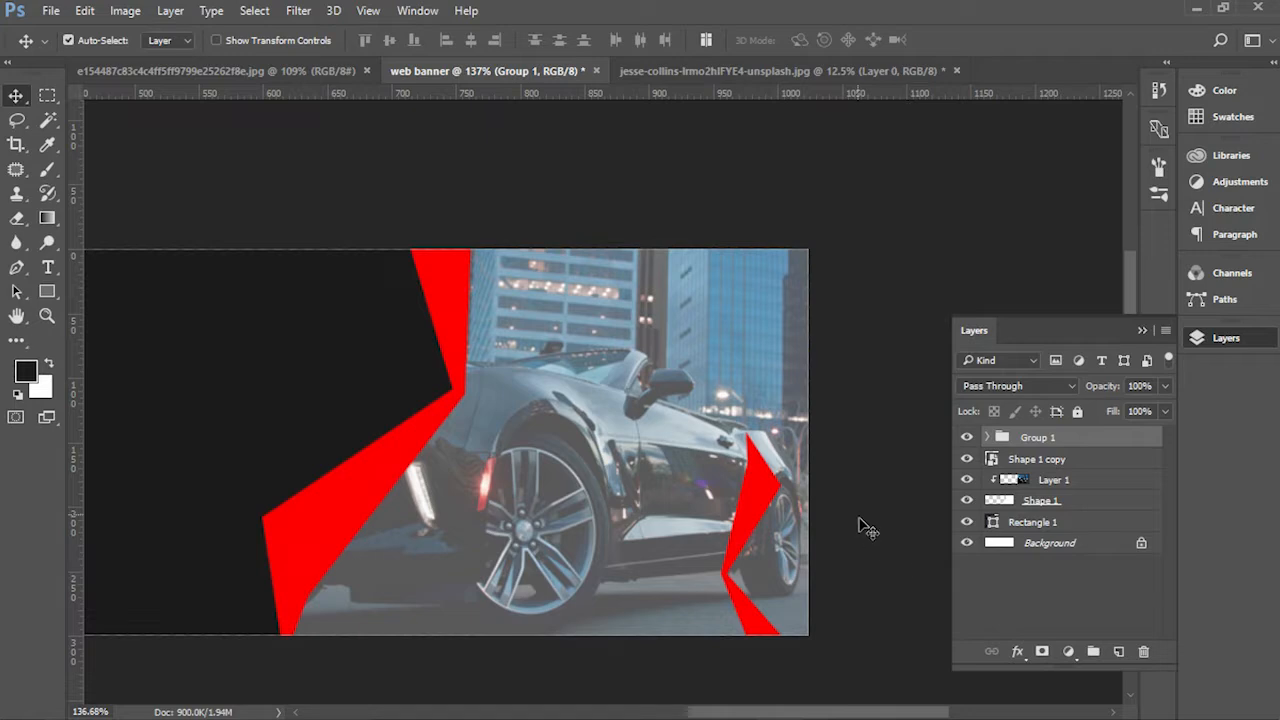
key(ctrl+0)
click(1204, 345)
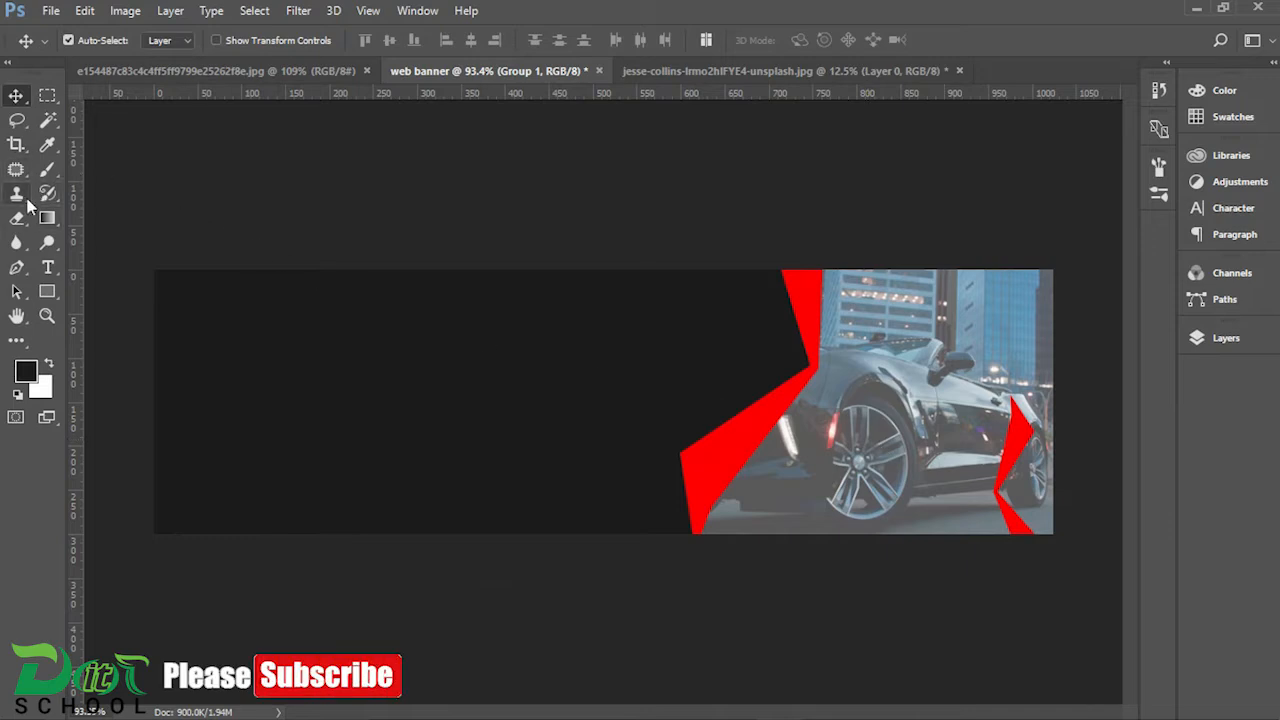
Step: Add the heading "WEB BANNER" in the upper part of the dark area and colour it white
click(47, 267)
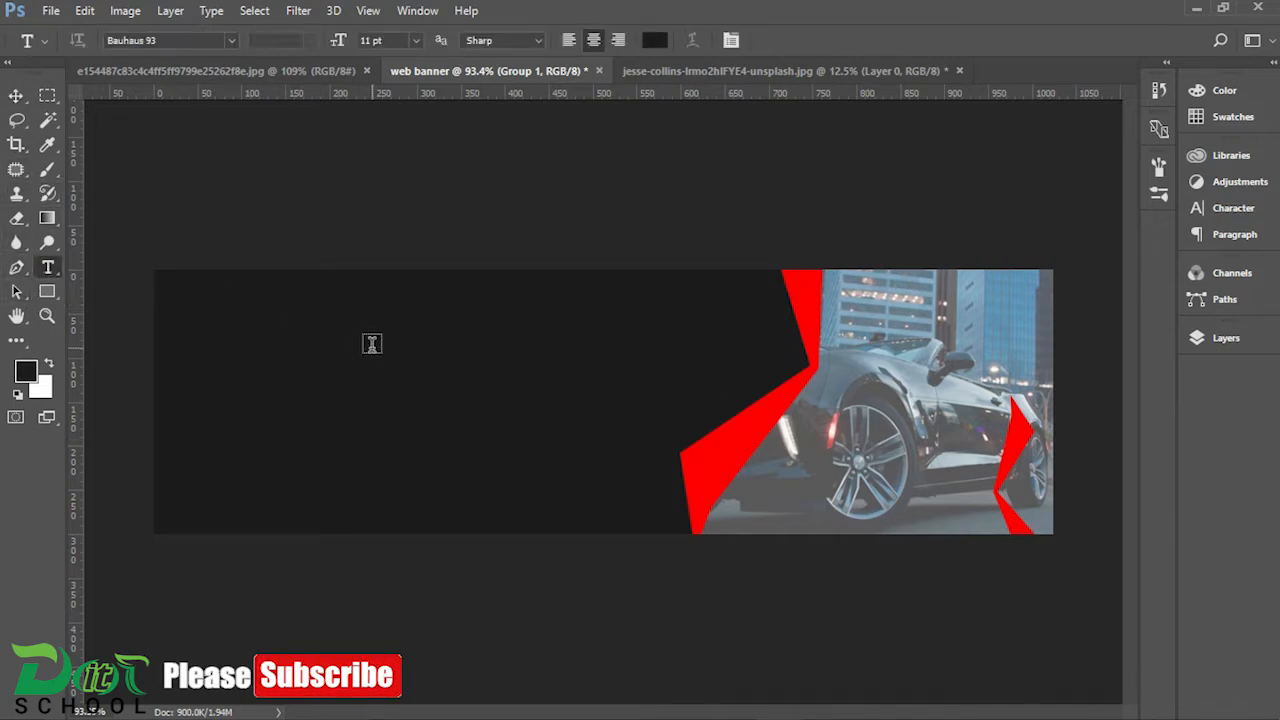
click(342, 337)
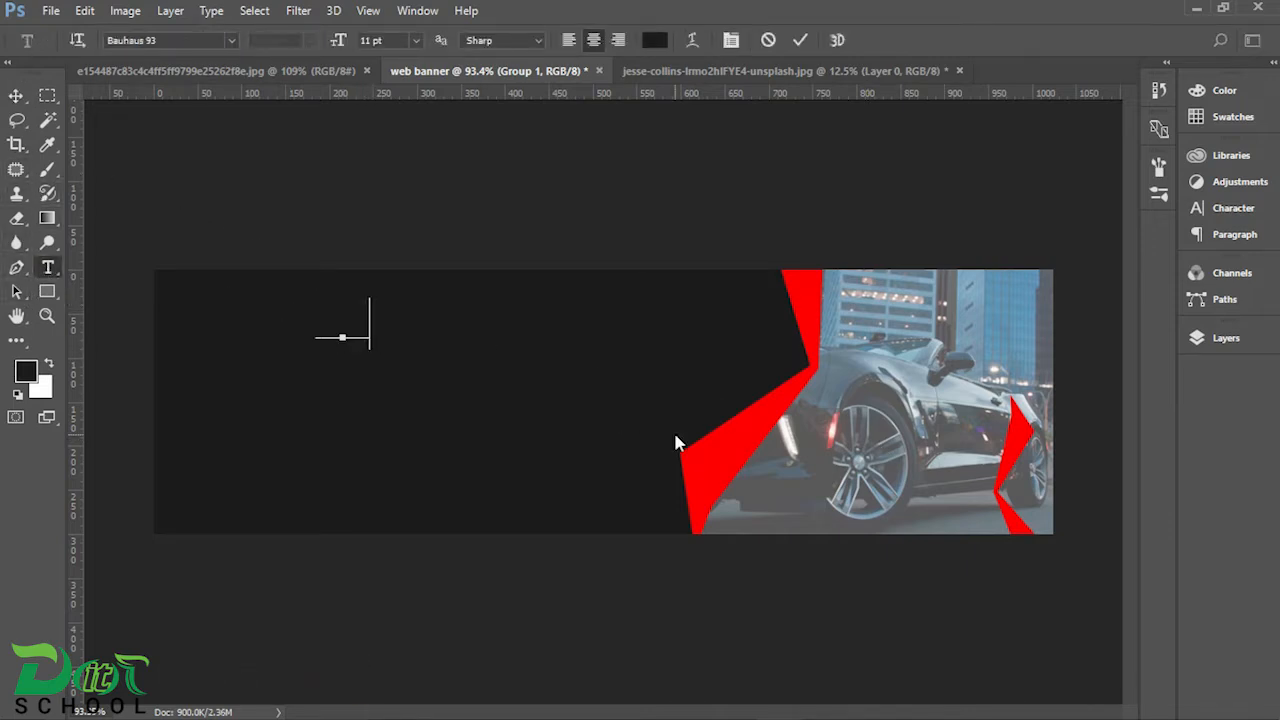
text(WEB BANNER)
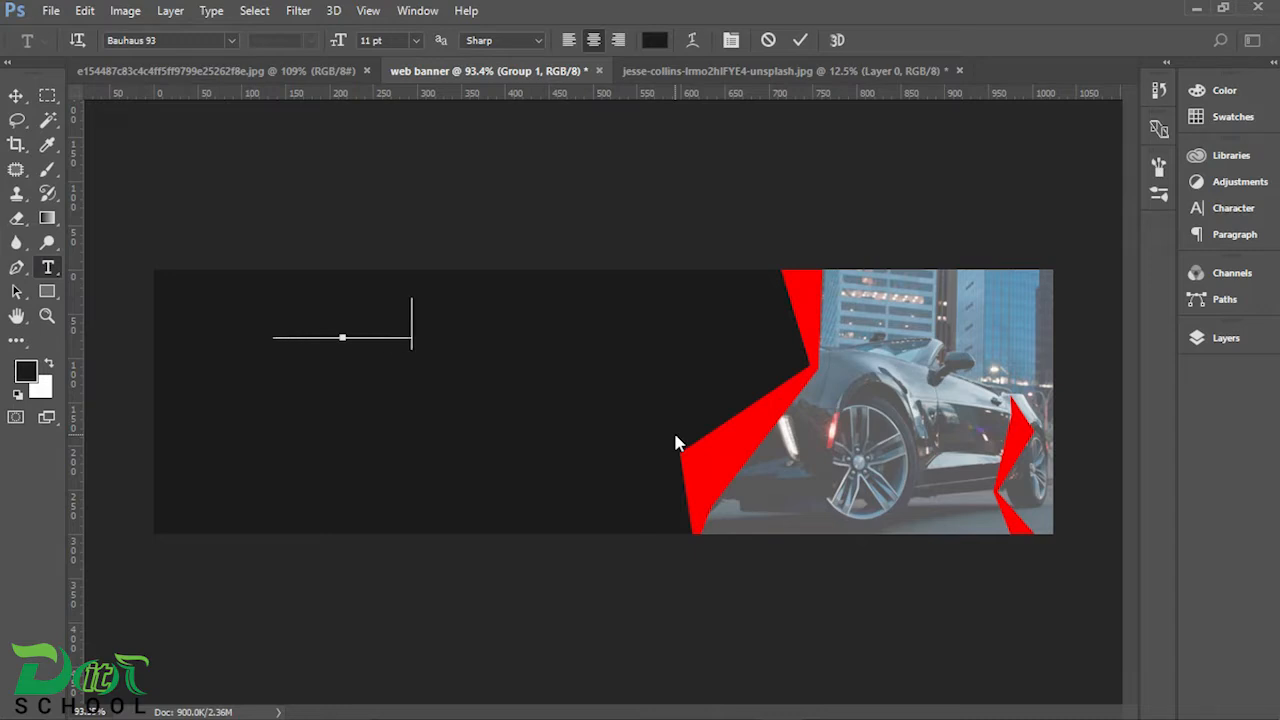
click(25, 95)
click(1225, 208)
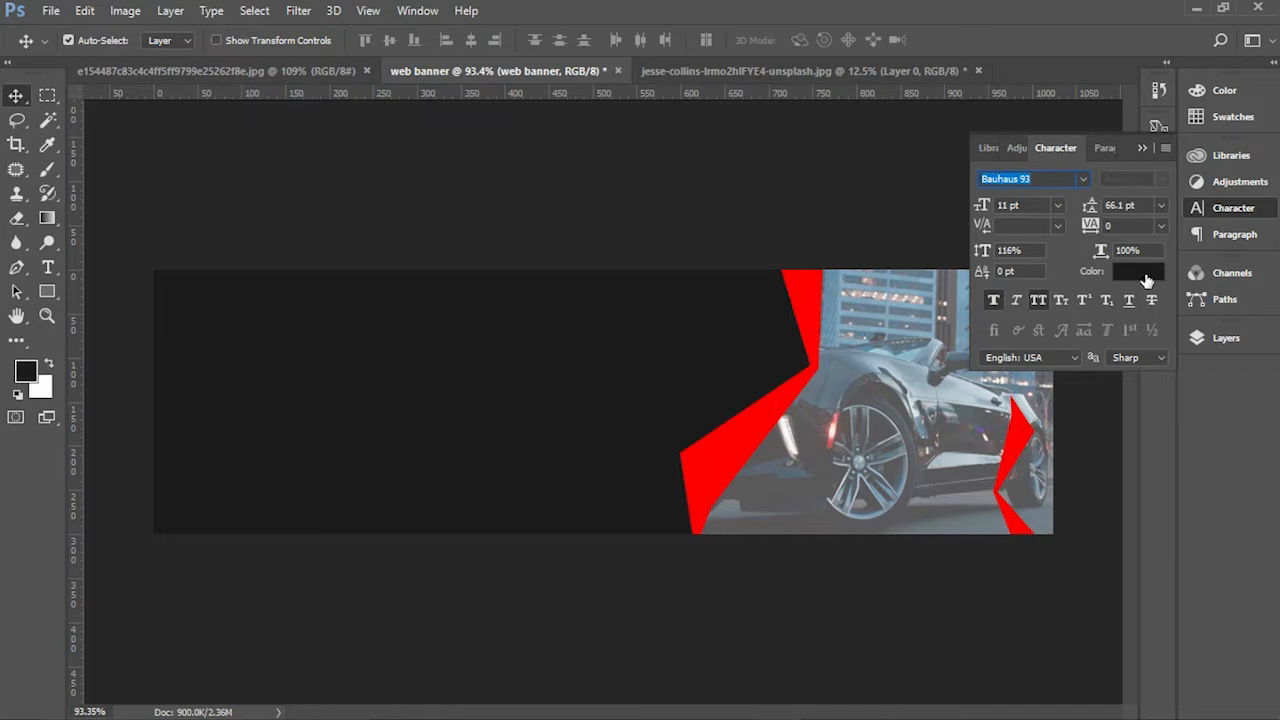
click(1140, 280)
click(1155, 299)
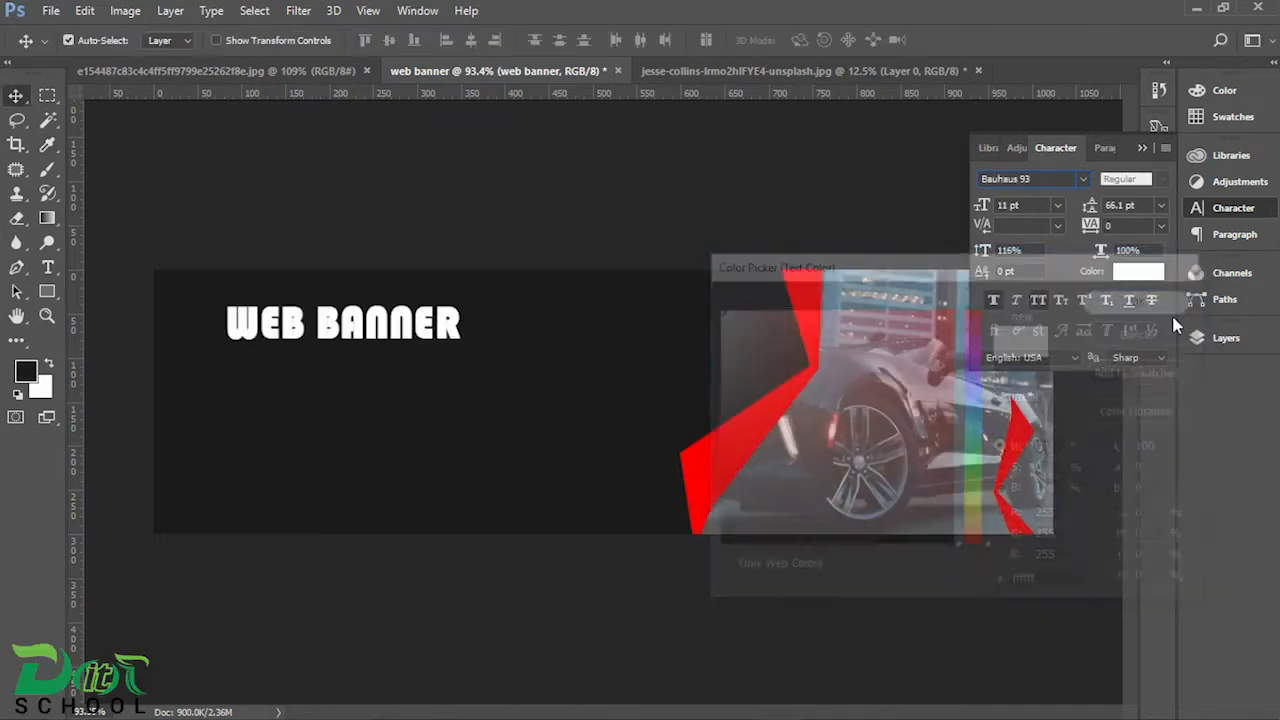
Step: Change the WEB BANNER heading's font to Poppins Black and centre it higher in the dark area
click(1084, 180)
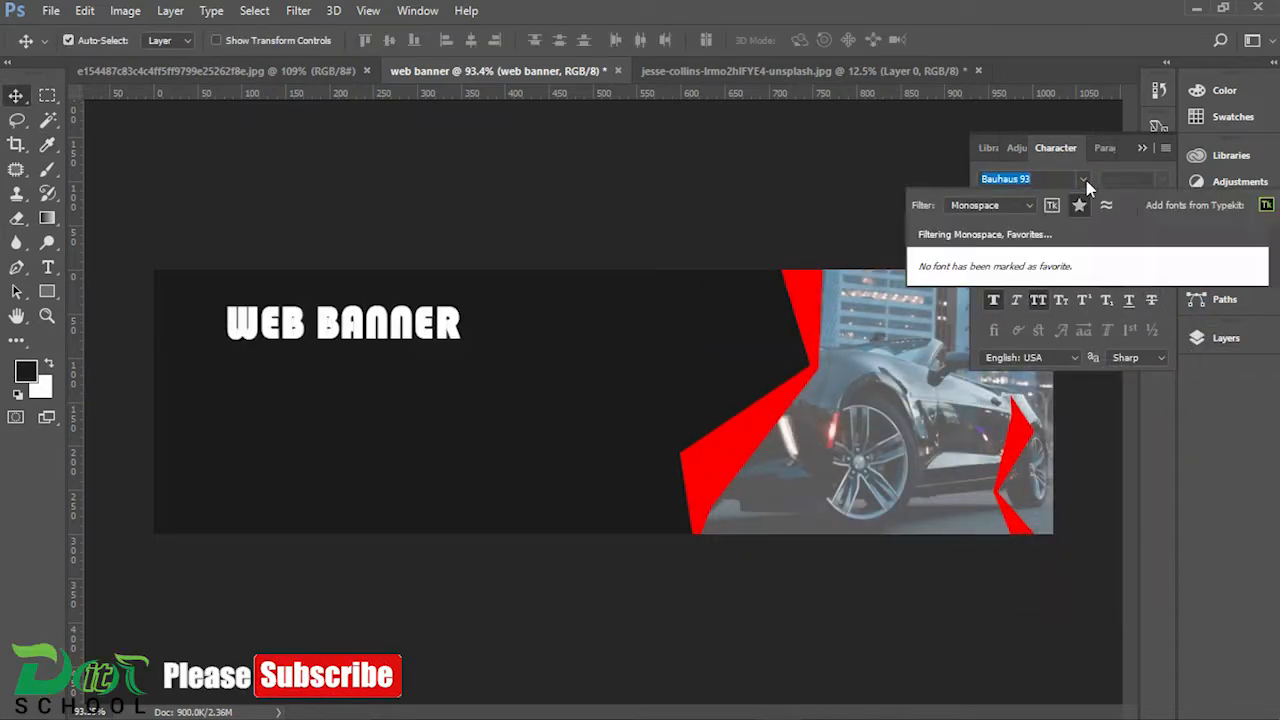
click(1047, 179)
click(1082, 181)
click(1082, 181)
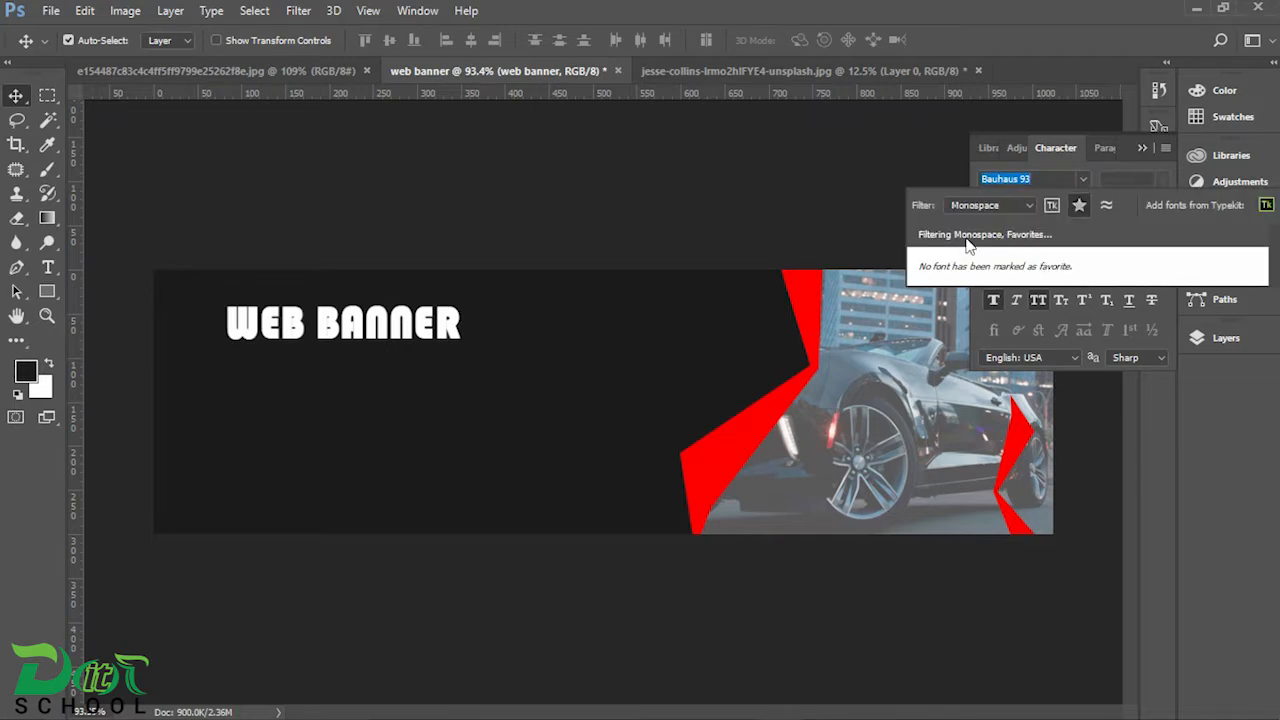
click(1025, 205)
click(1025, 205)
click(1051, 205)
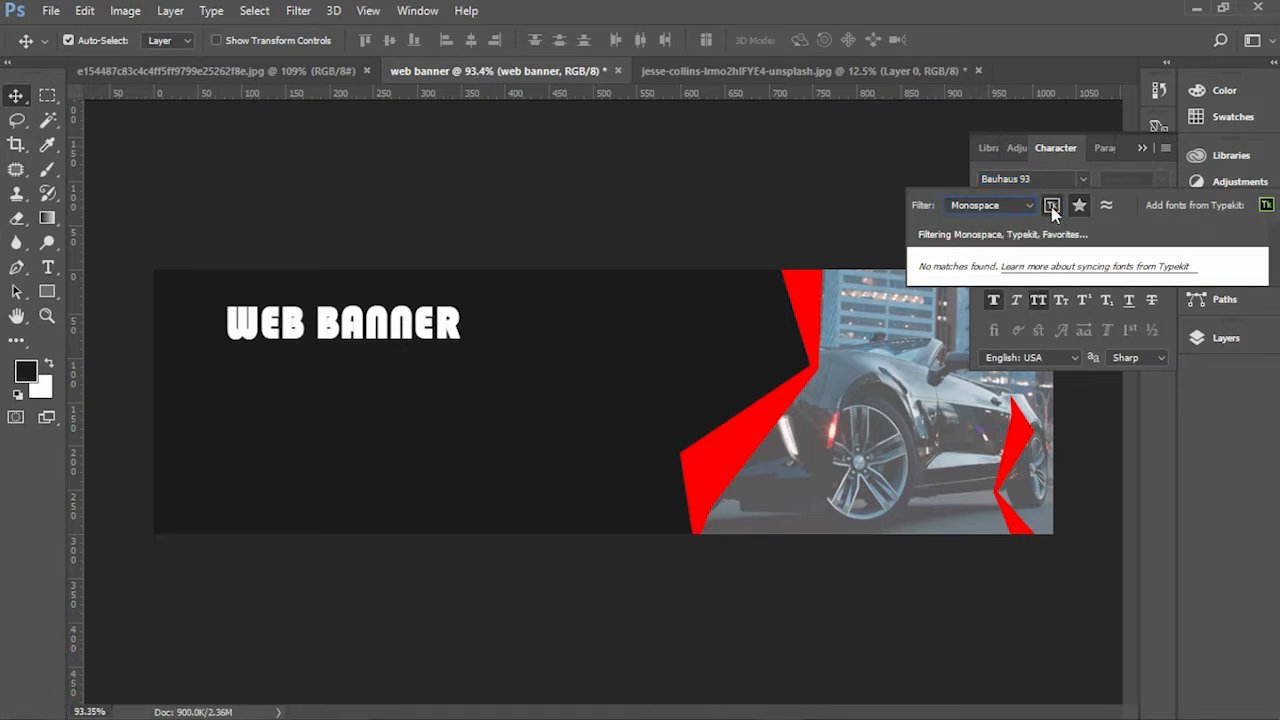
click(1106, 208)
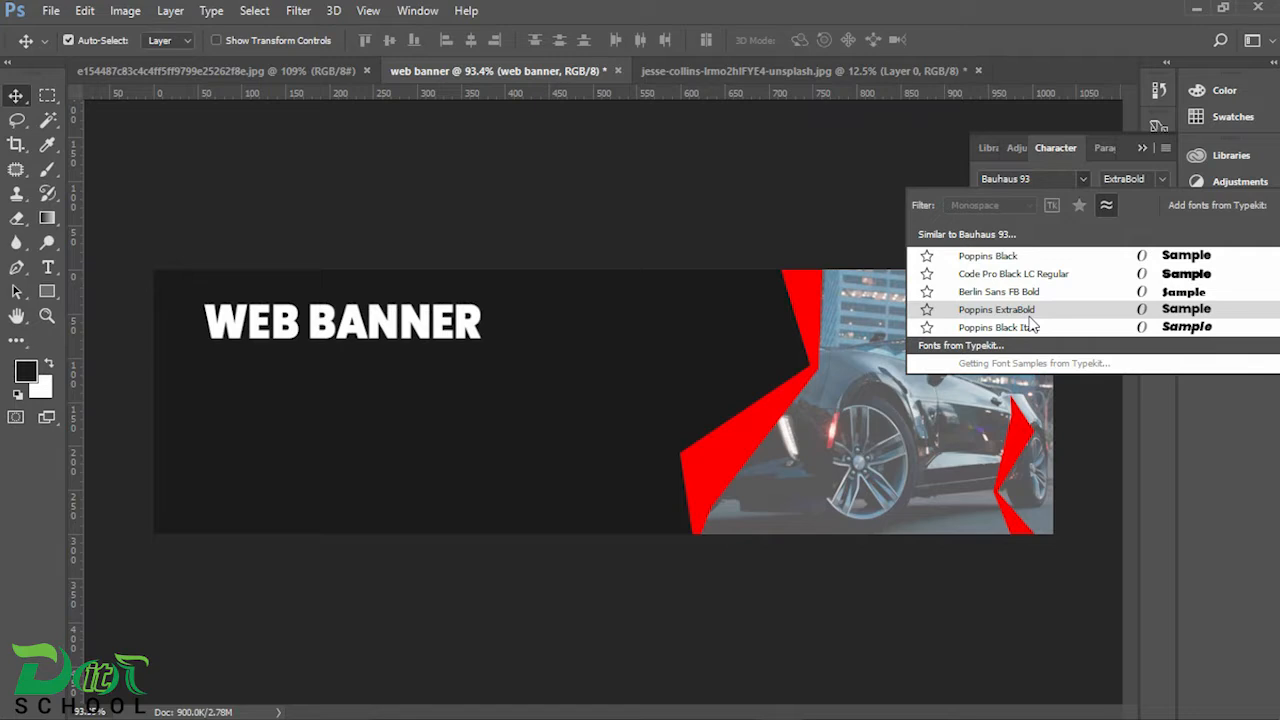
click(1020, 258)
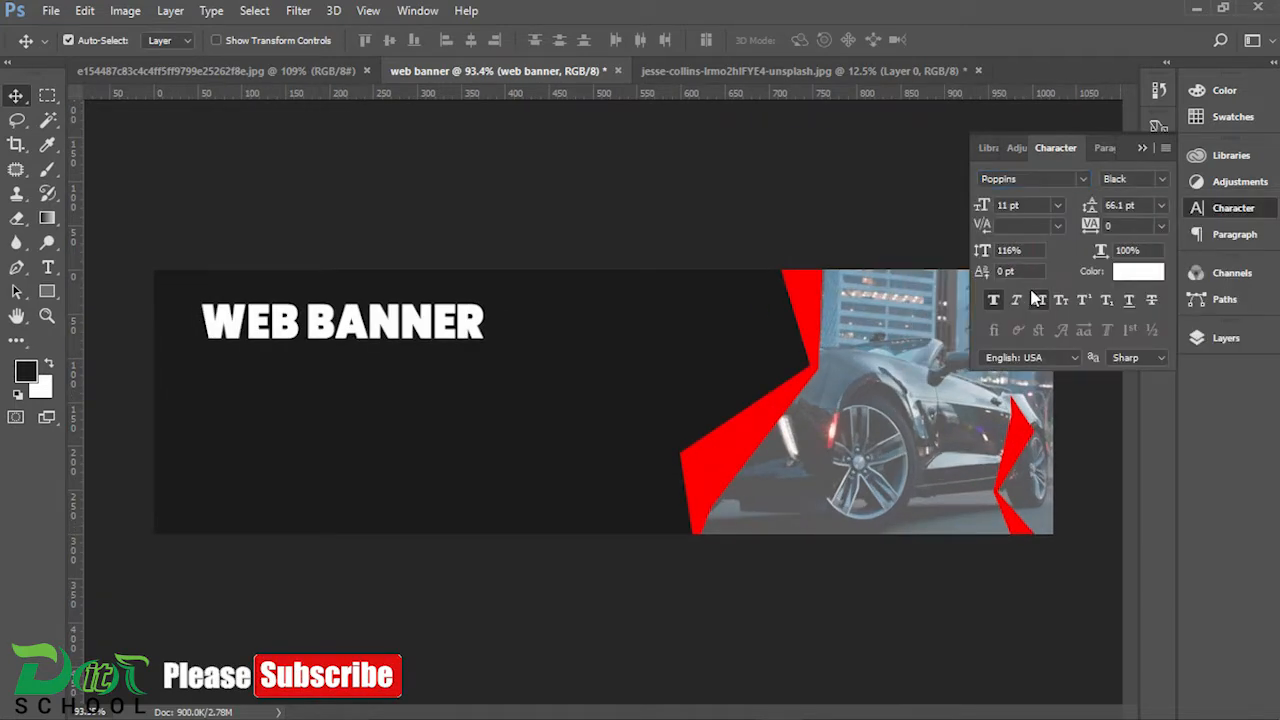
drag(344, 322, 415, 327)
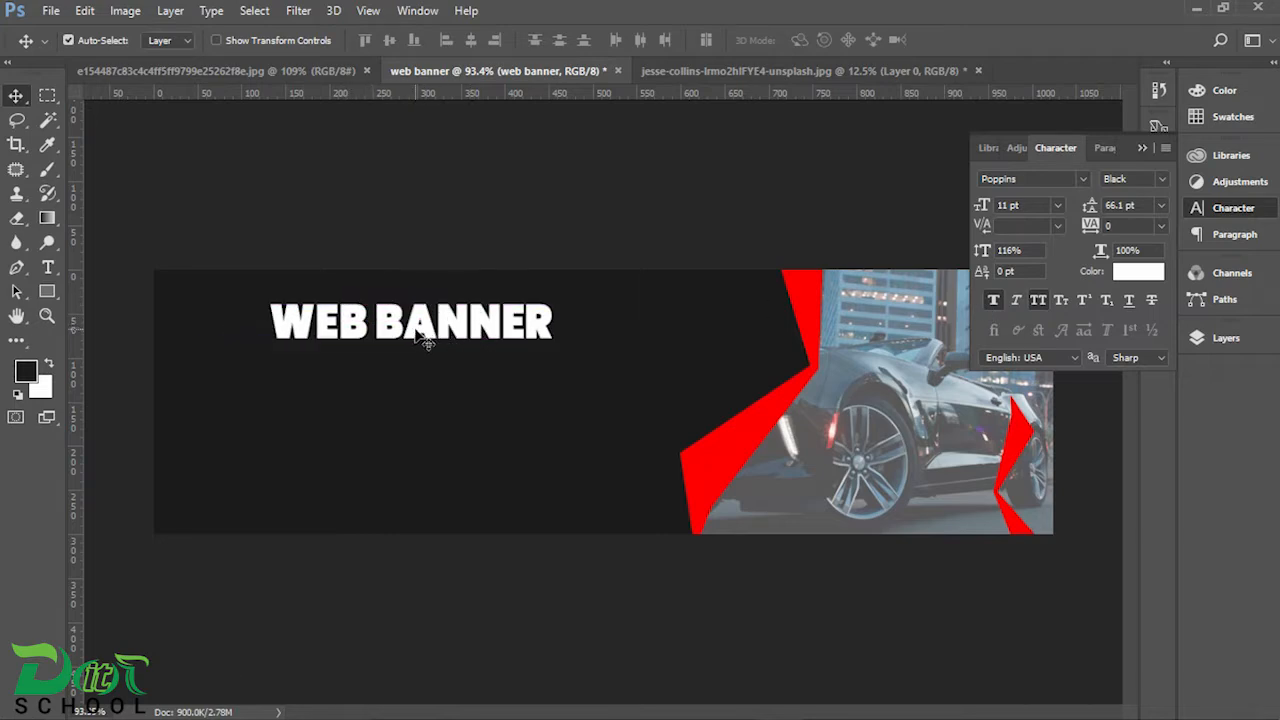
drag(416, 333, 422, 320)
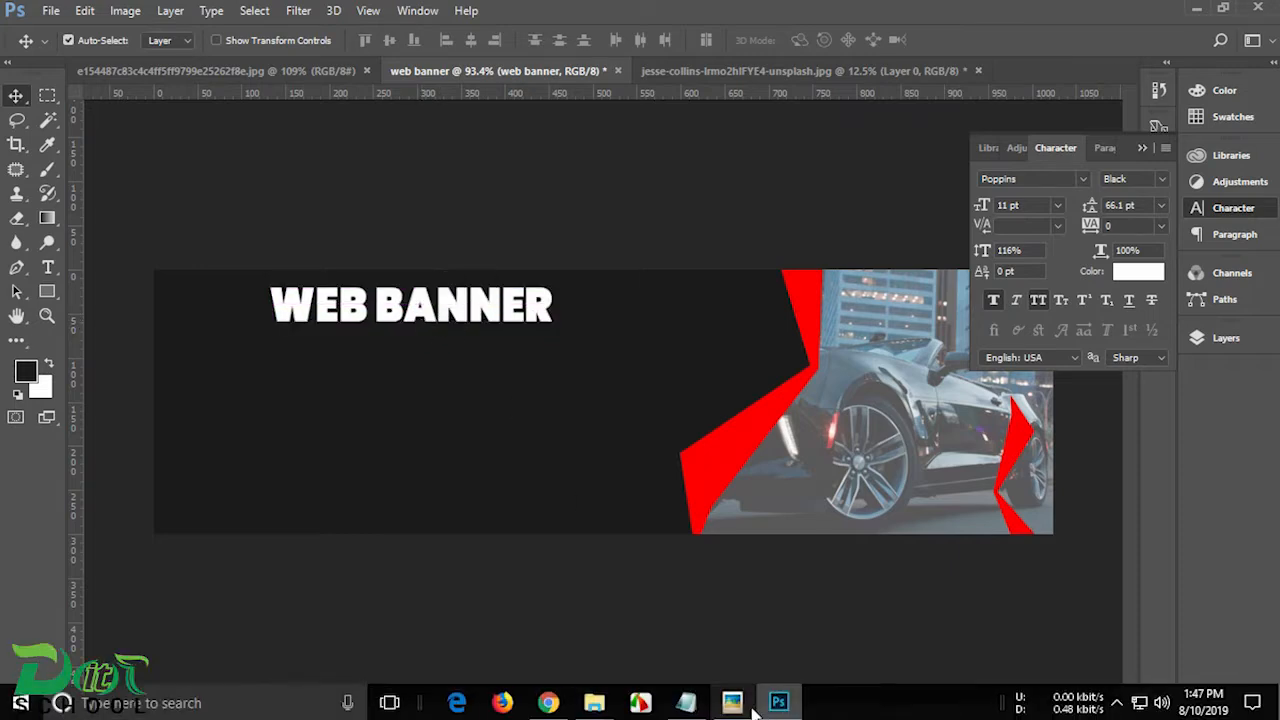
Step: Switch to Notepad, copy the line "your text is here." and return to the Photoshop banner
click(686, 703)
drag(358, 160, 212, 158)
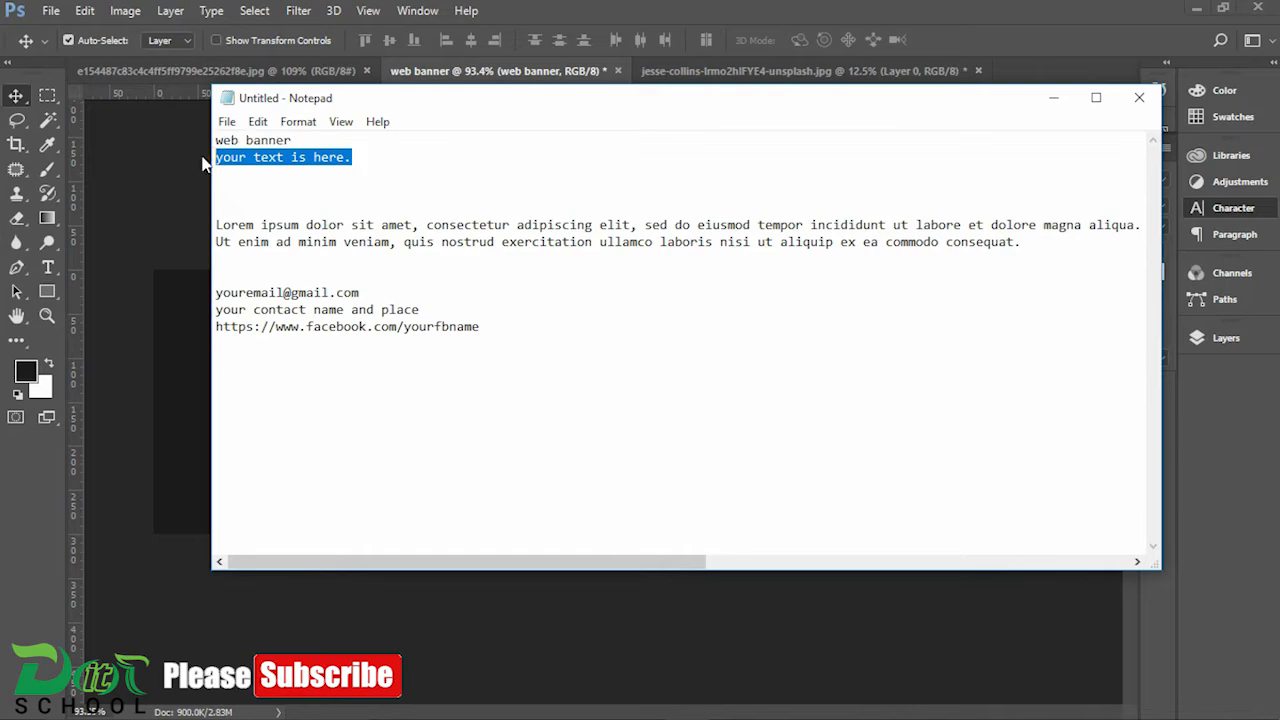
click(1054, 97)
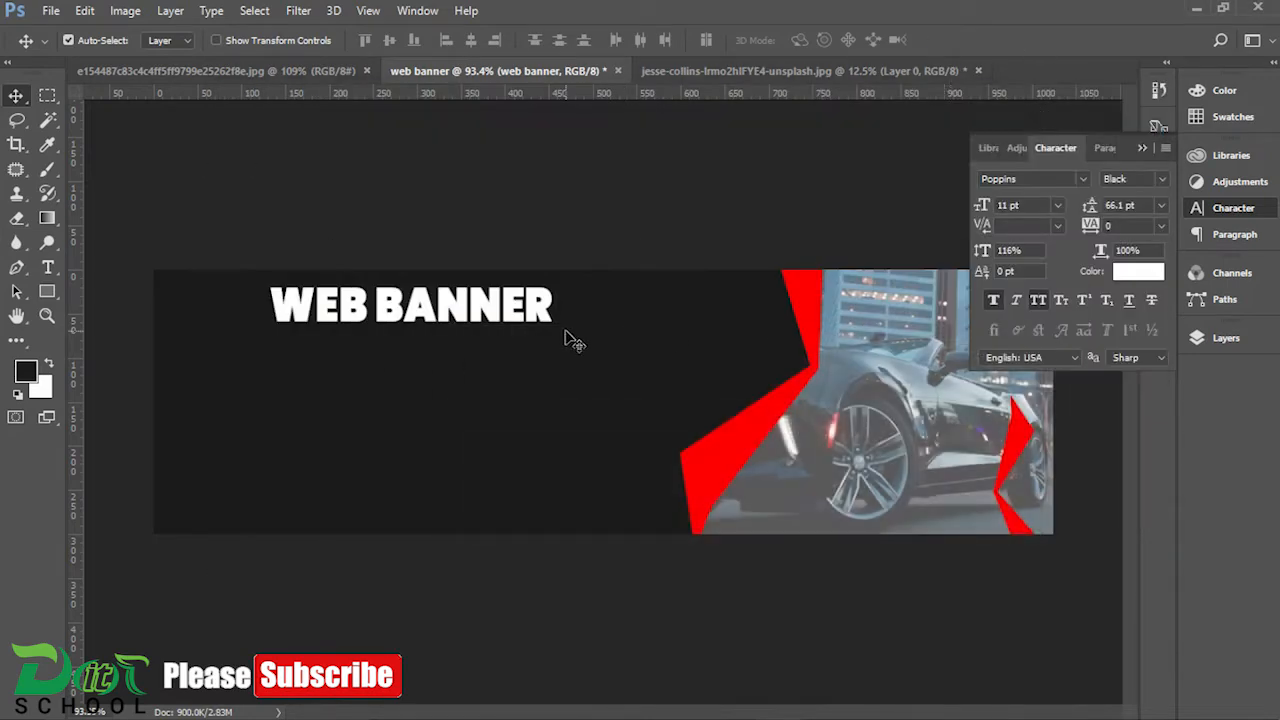
Step: Duplicate the WEB BANNER heading directly beneath itself and replace the copy's text with "your text is here."
drag(420, 313, 420, 362)
click(1222, 338)
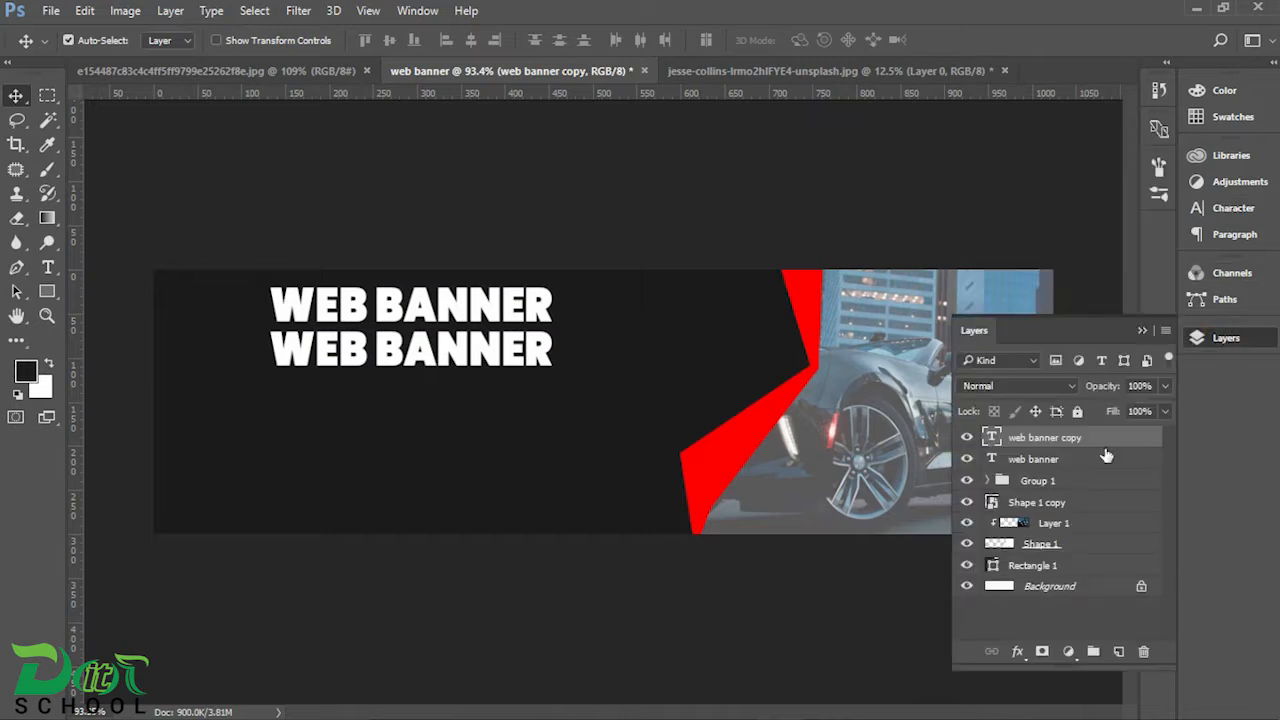
double_click(990, 440)
text(YOUR TEXT IS HERE.)
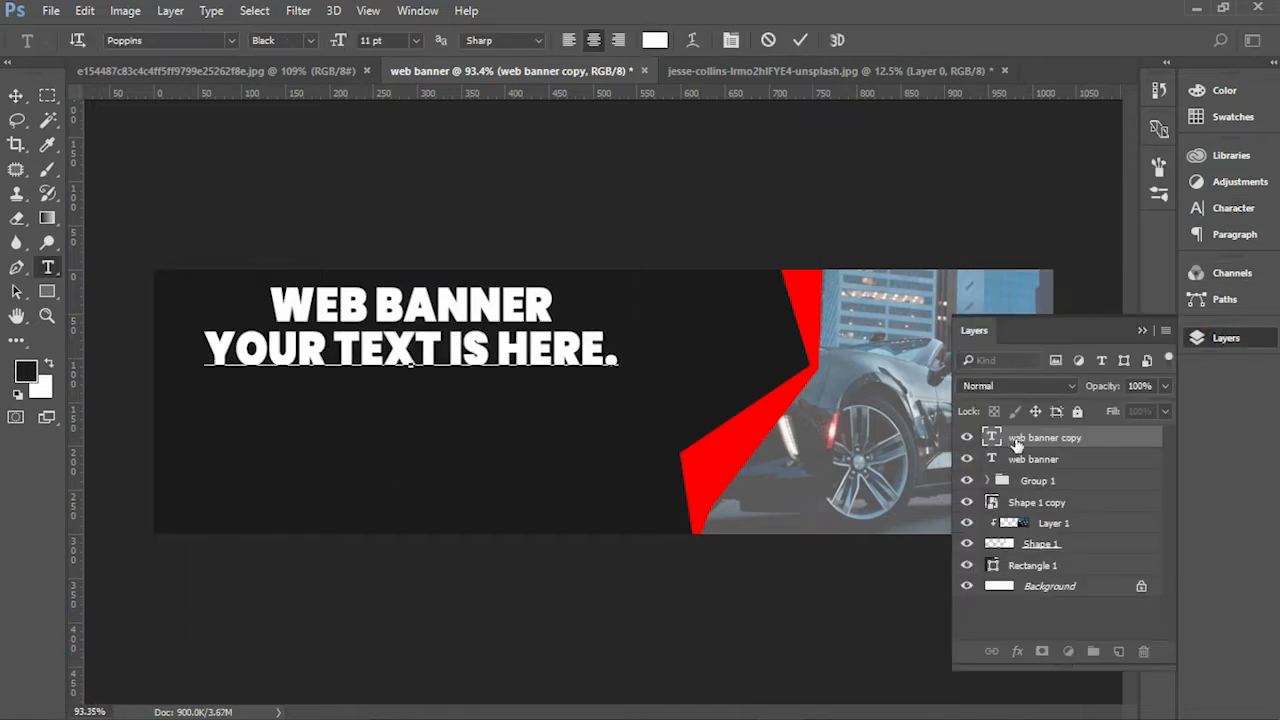
click(1237, 212)
key(v)
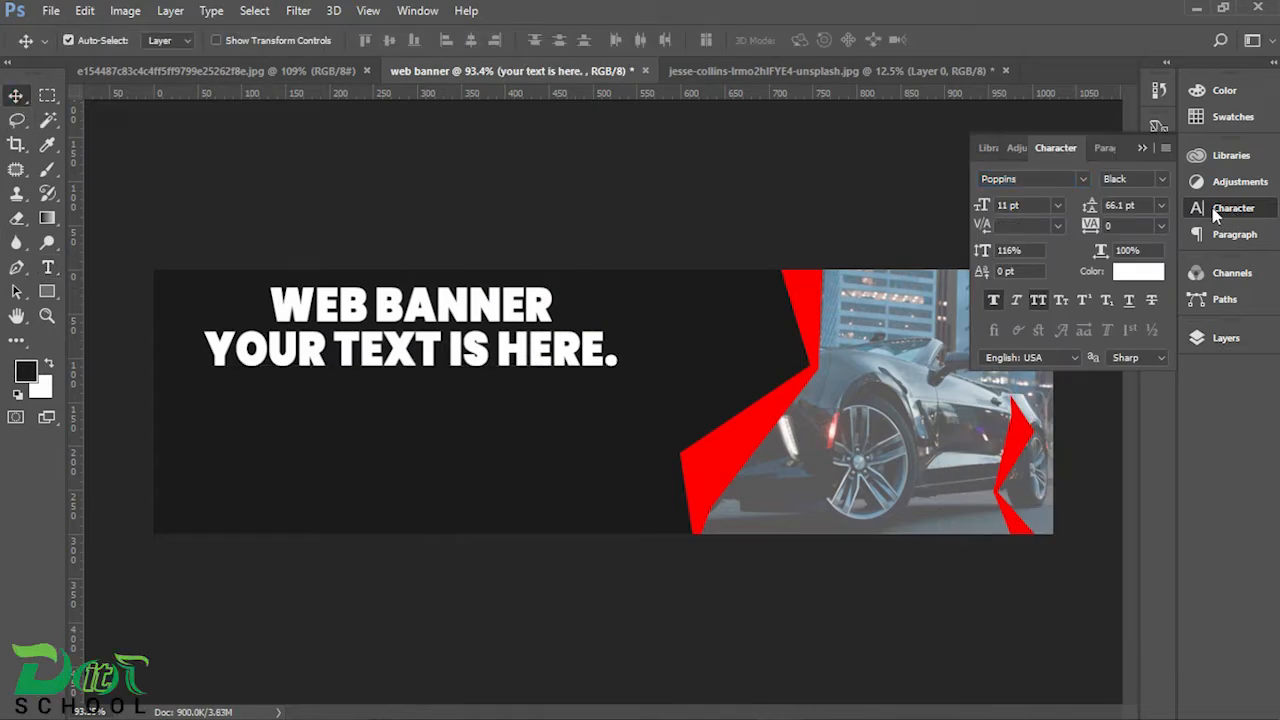
Step: Format the "your text is here." line as 6 pt Arial Regular
click(1057, 205)
click(1047, 252)
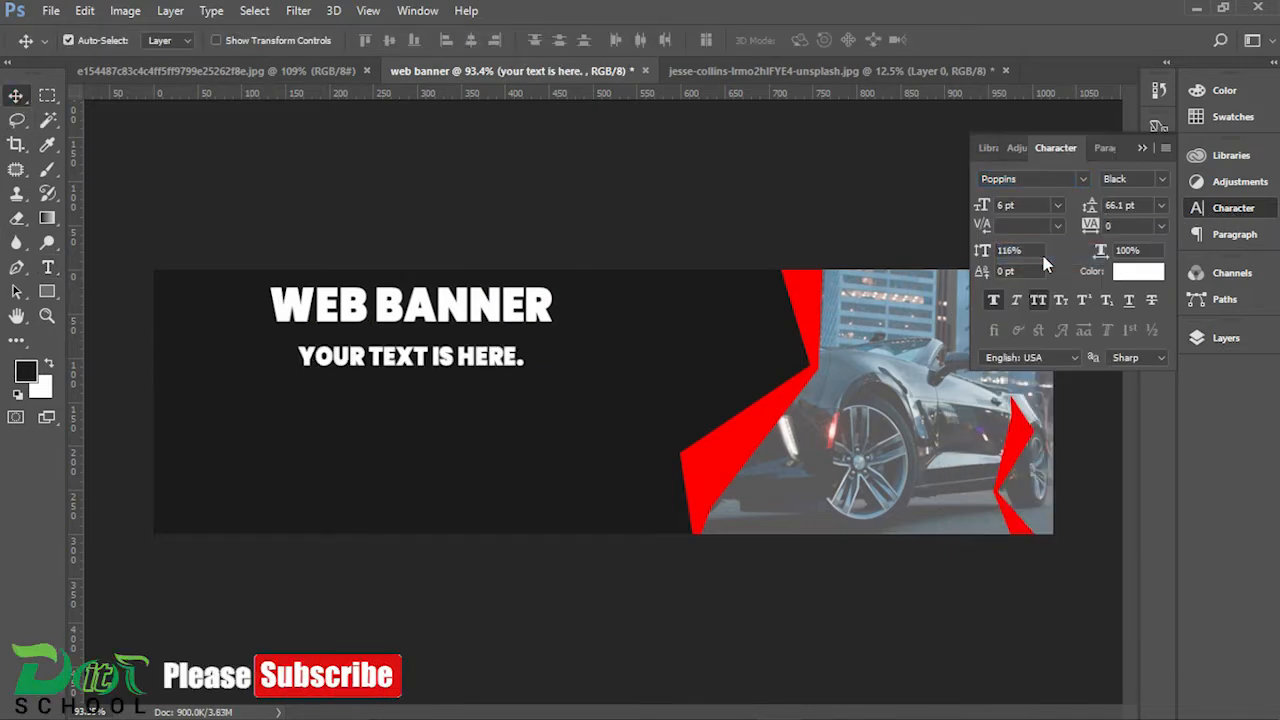
click(1162, 179)
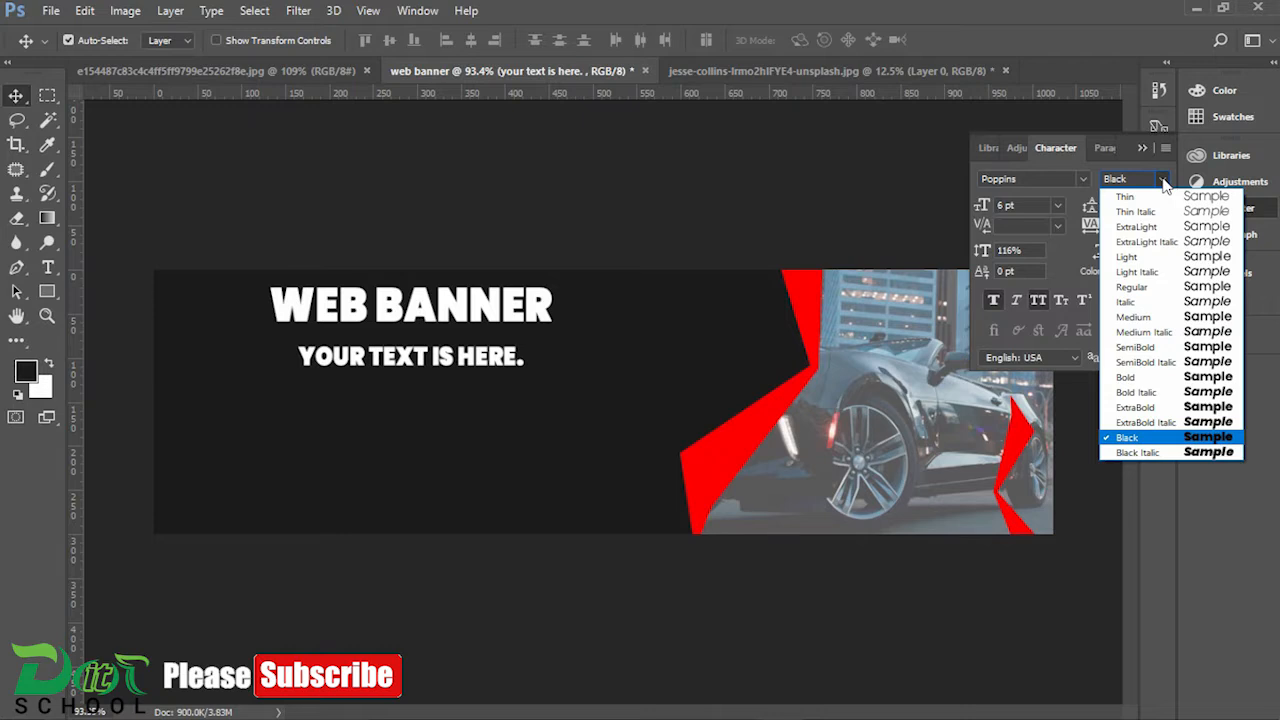
click(1138, 288)
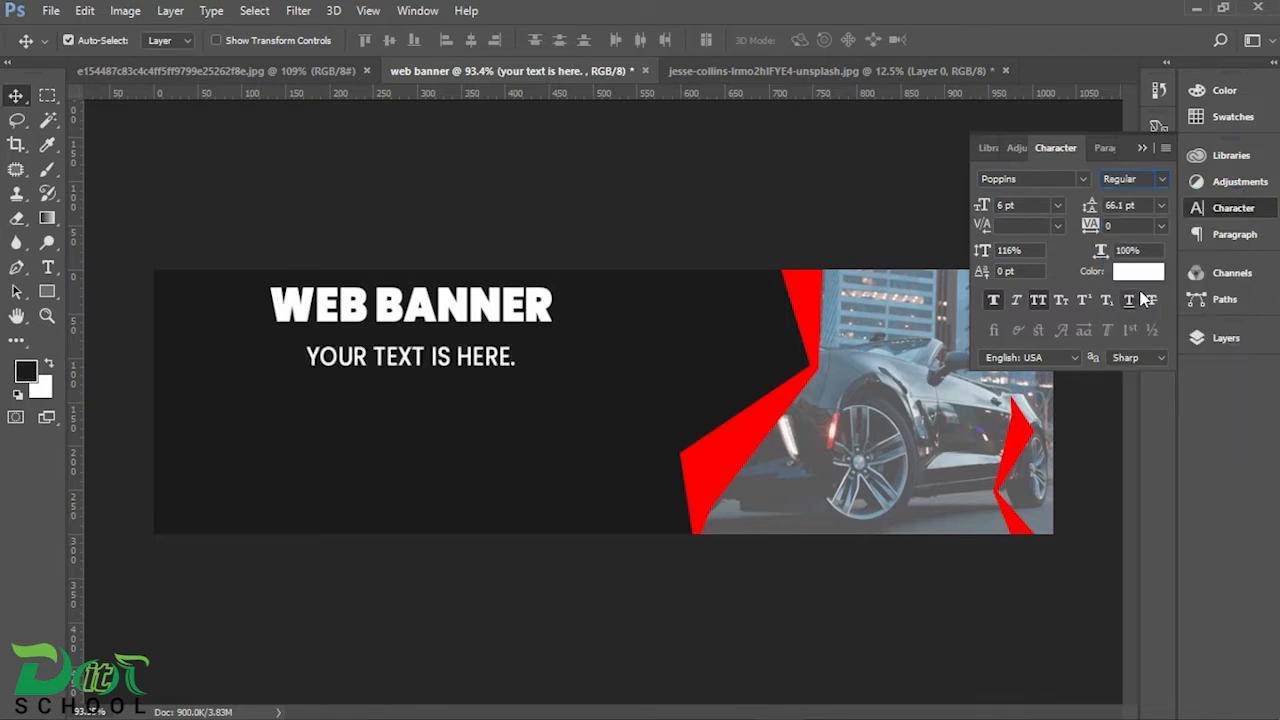
click(1083, 181)
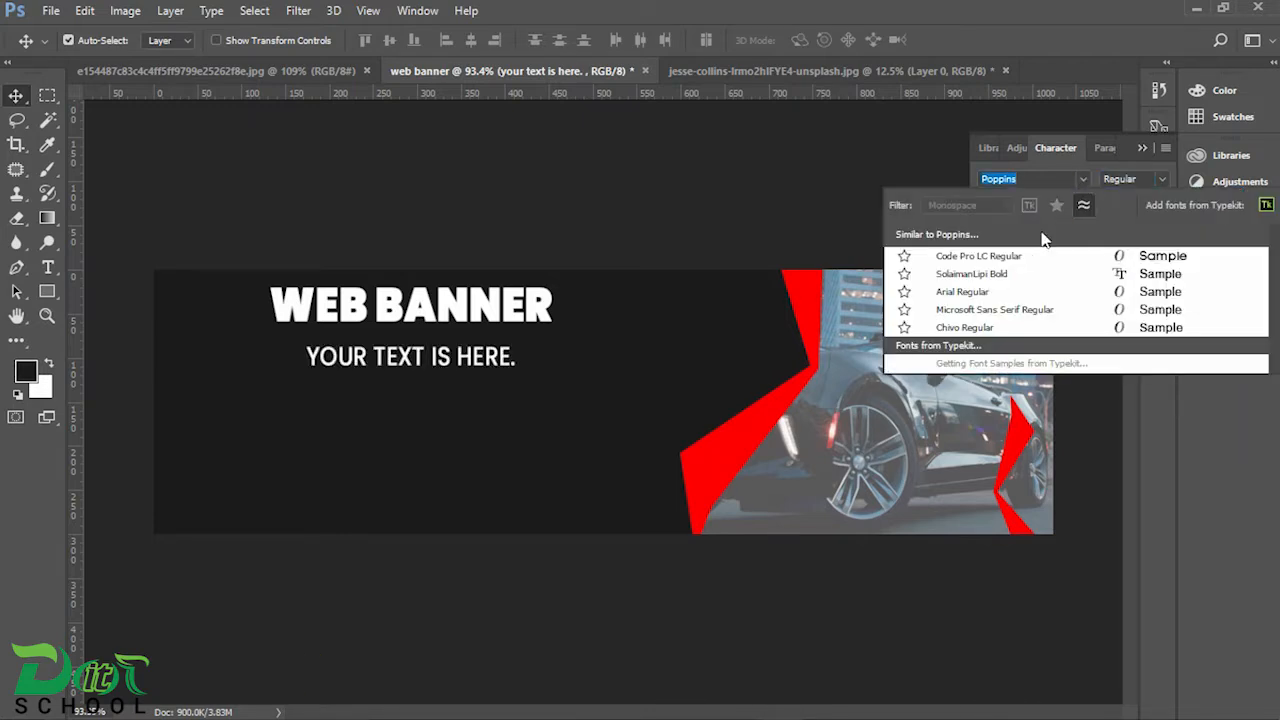
click(1001, 291)
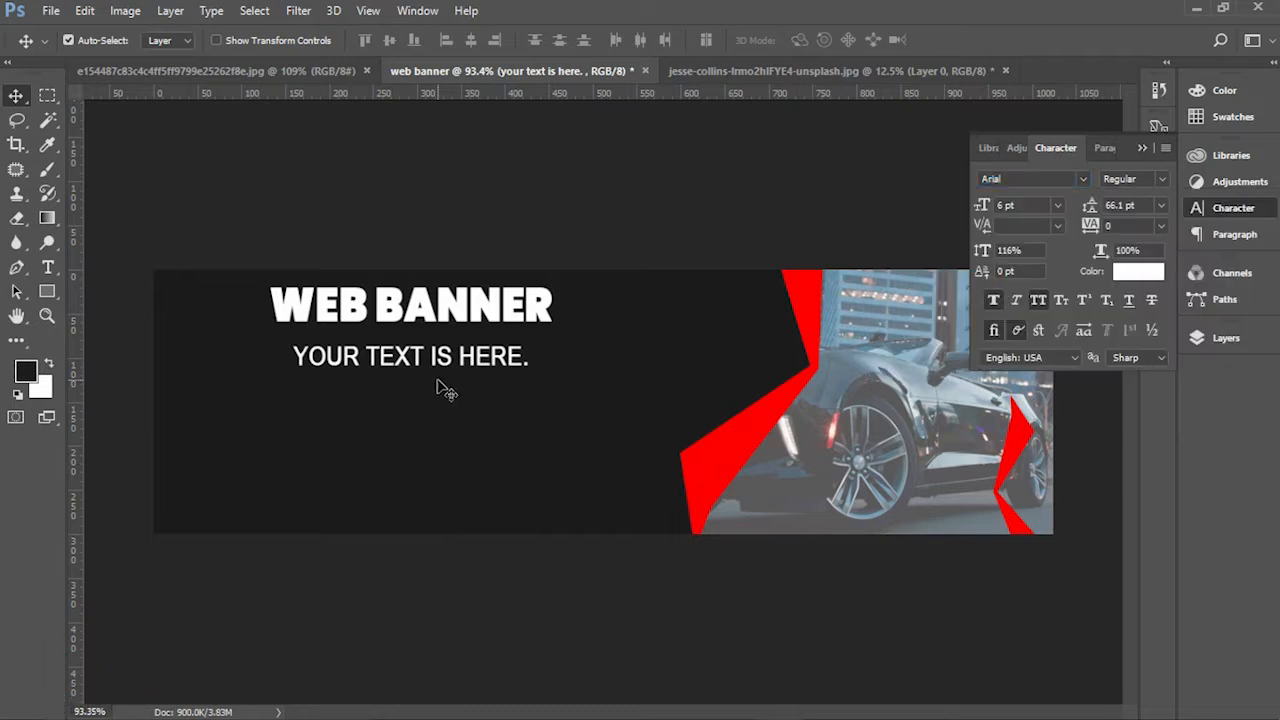
Step: Set the "your text is here." line's leading to 48 pt and its font size to 5 pt
click(1160, 205)
click(1136, 502)
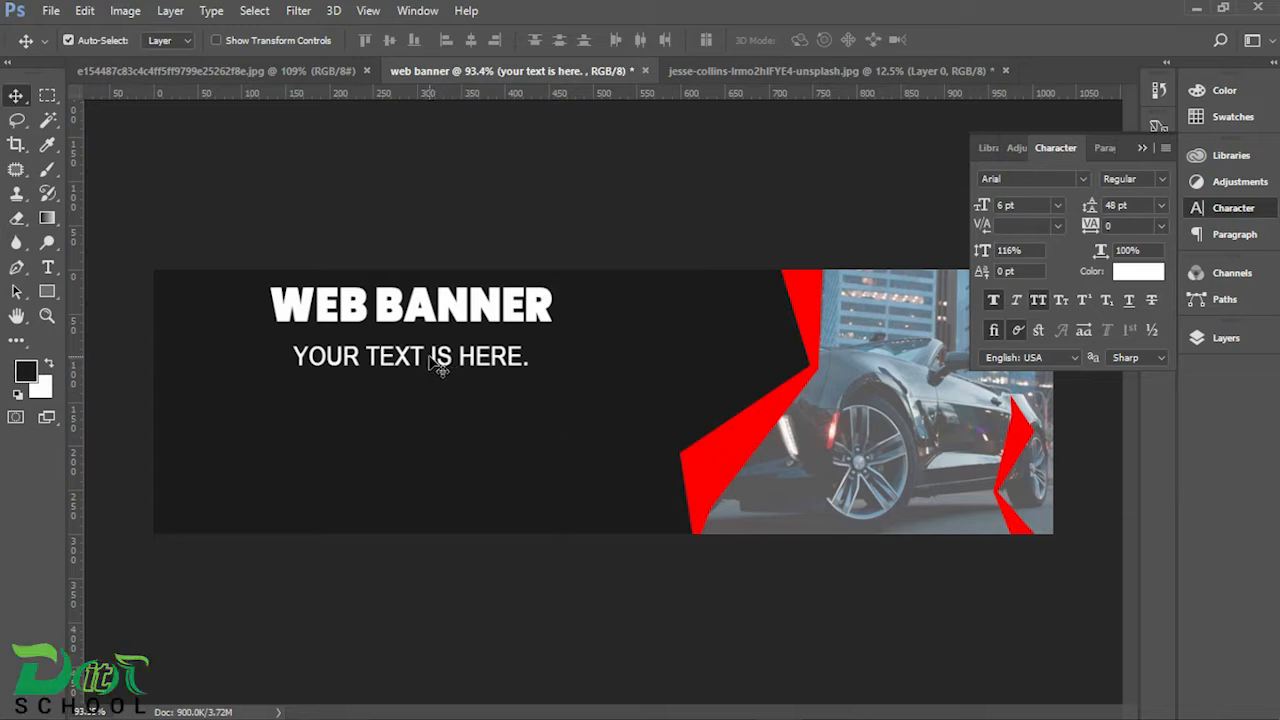
click(1058, 207)
click(1048, 251)
text(5)
key(Return)
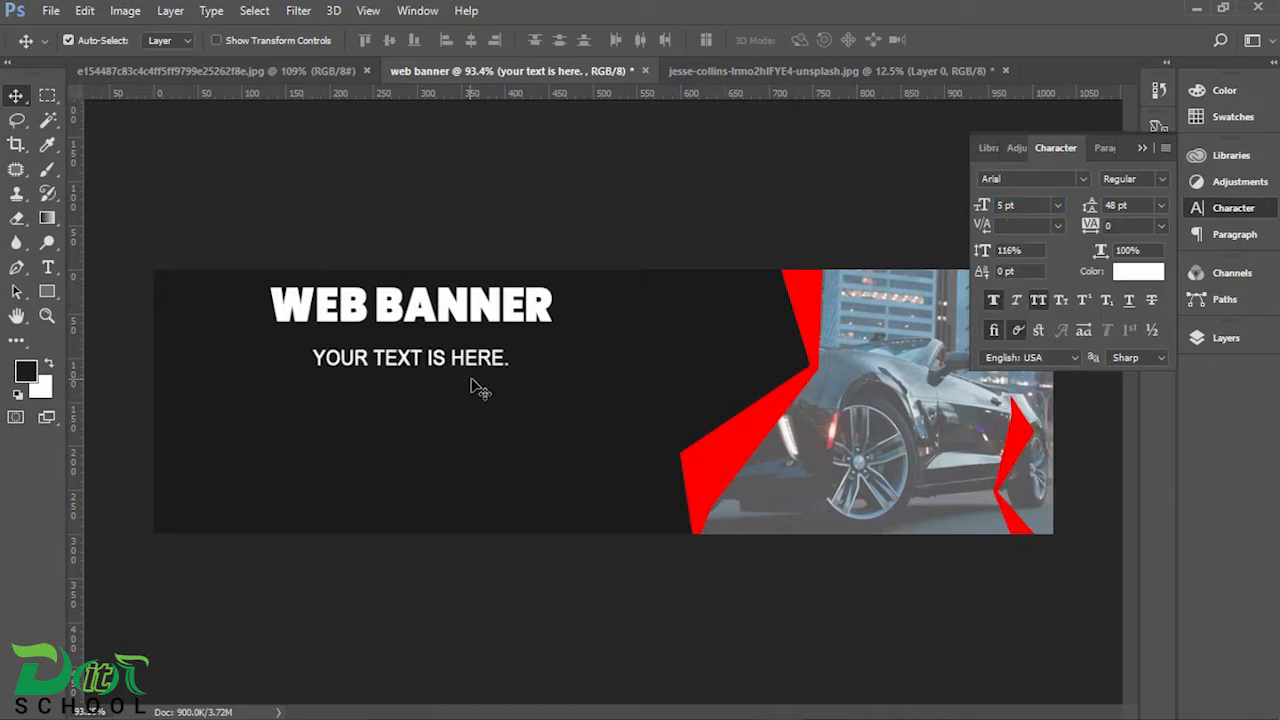
Step: Move the "your text is here." line up directly beneath the WEB BANNER heading, near the heading's starting edge
drag(443, 358, 402, 334)
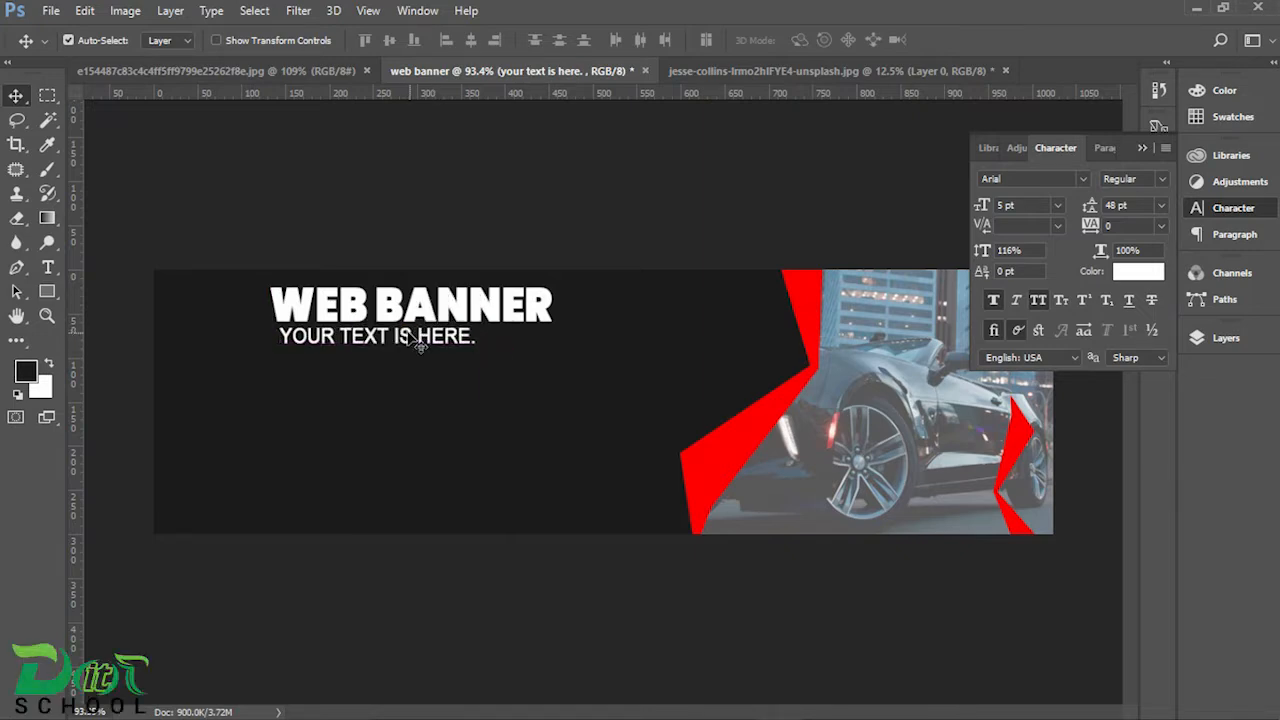
key(ctrl+t)
double_click(405, 480)
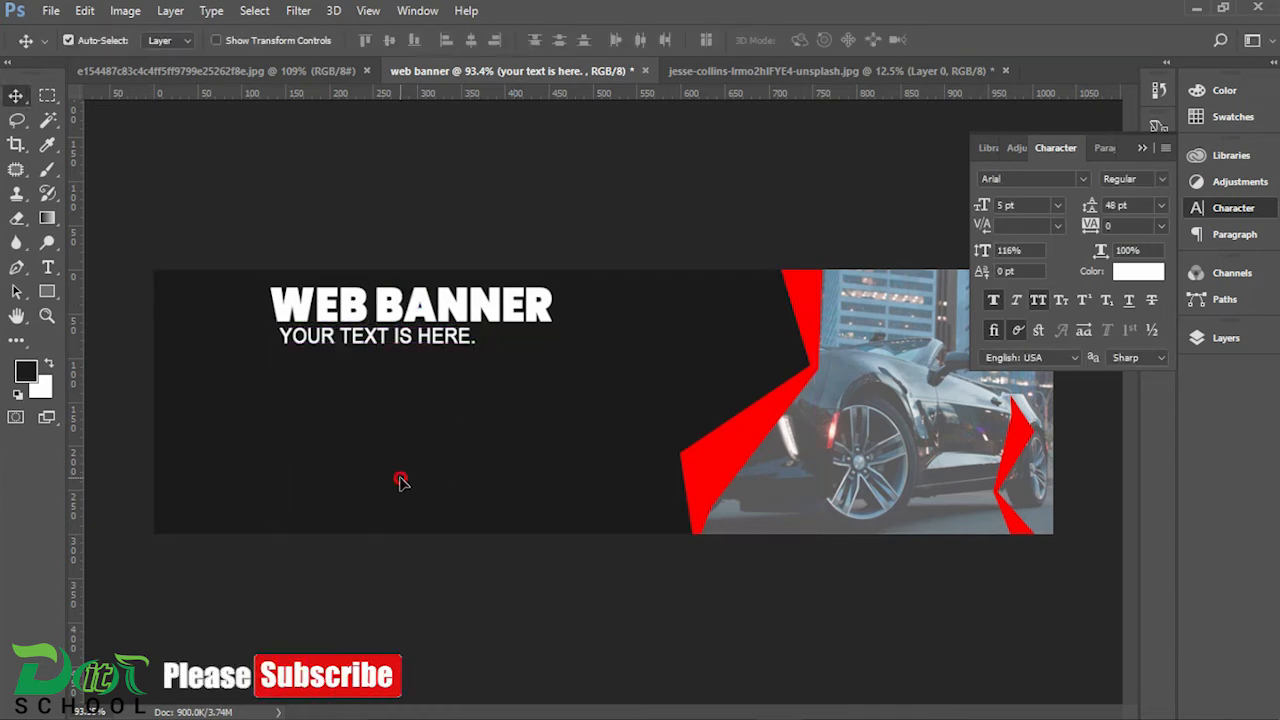
click(1215, 338)
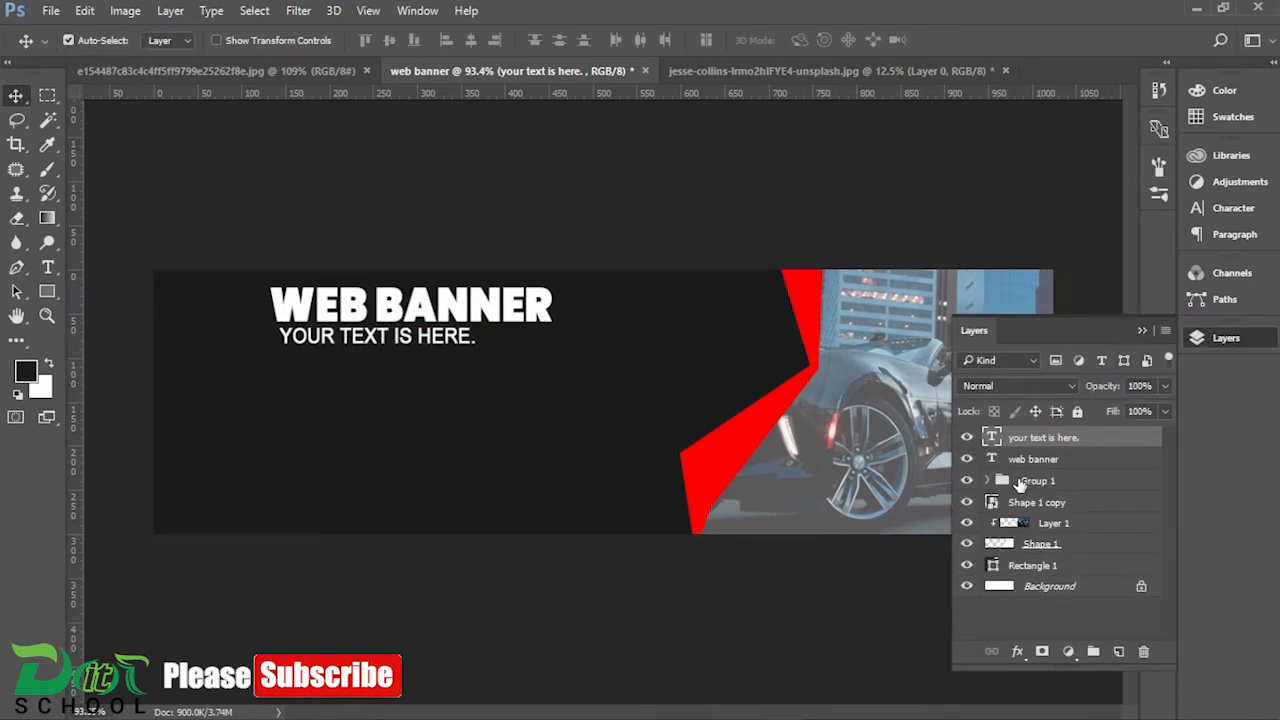
double_click(989, 443)
click(480, 340)
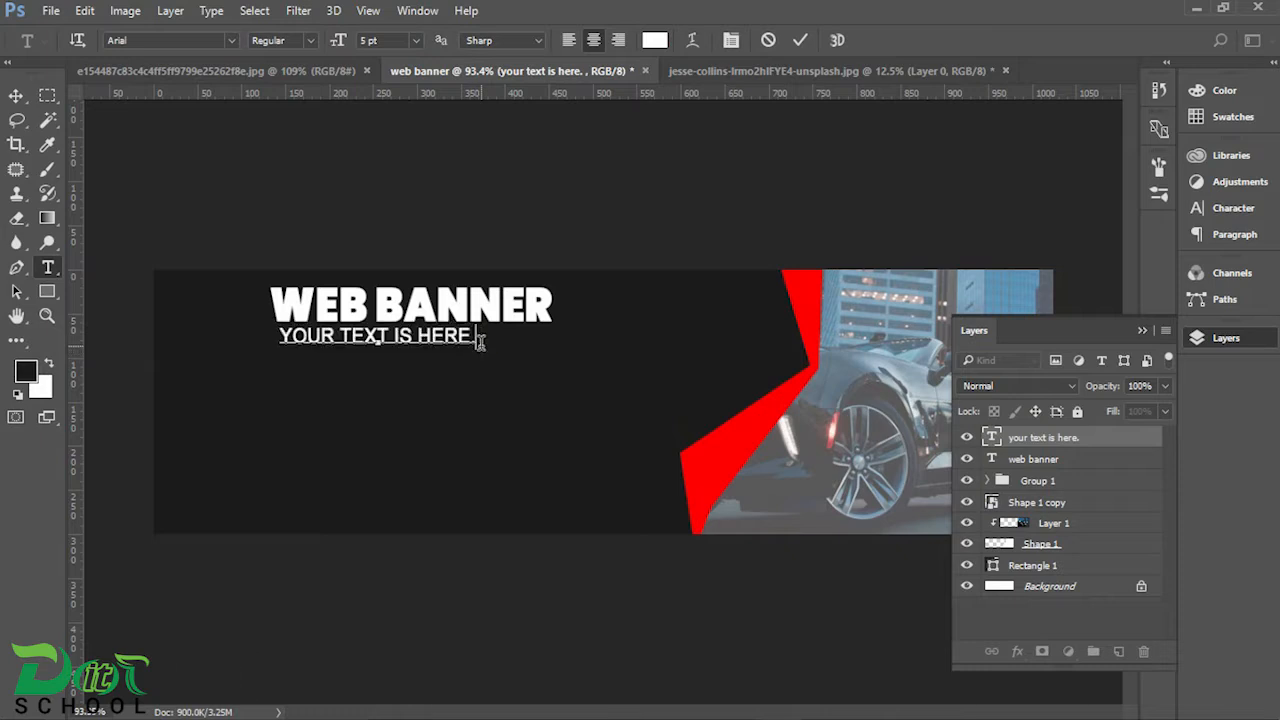
click(16, 95)
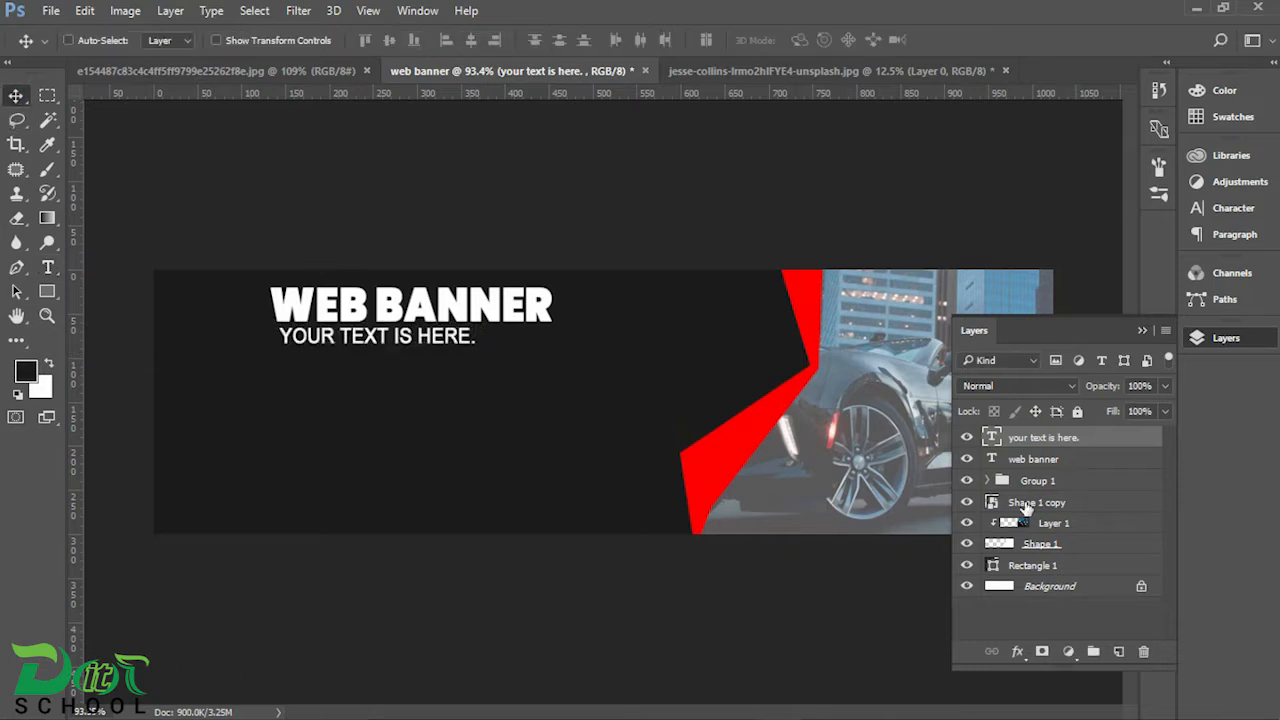
Step: Stretch the "your text is here." line horizontally until its end reaches the end of the WEB BANNER heading
key(ctrl+t)
drag(486, 418, 557, 421)
key(Return)
scroll(623, 294, up, 2)
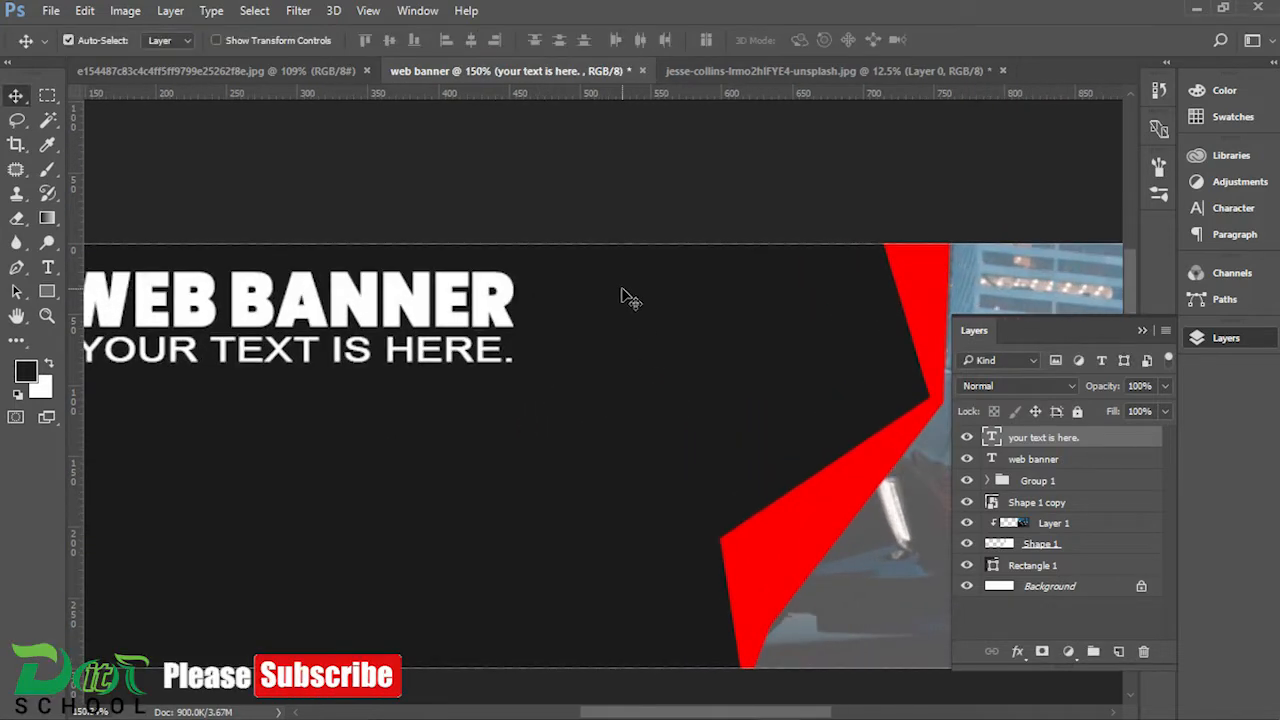
Step: Delete the full stop at the end of the "your text is here." line
double_click(990, 437)
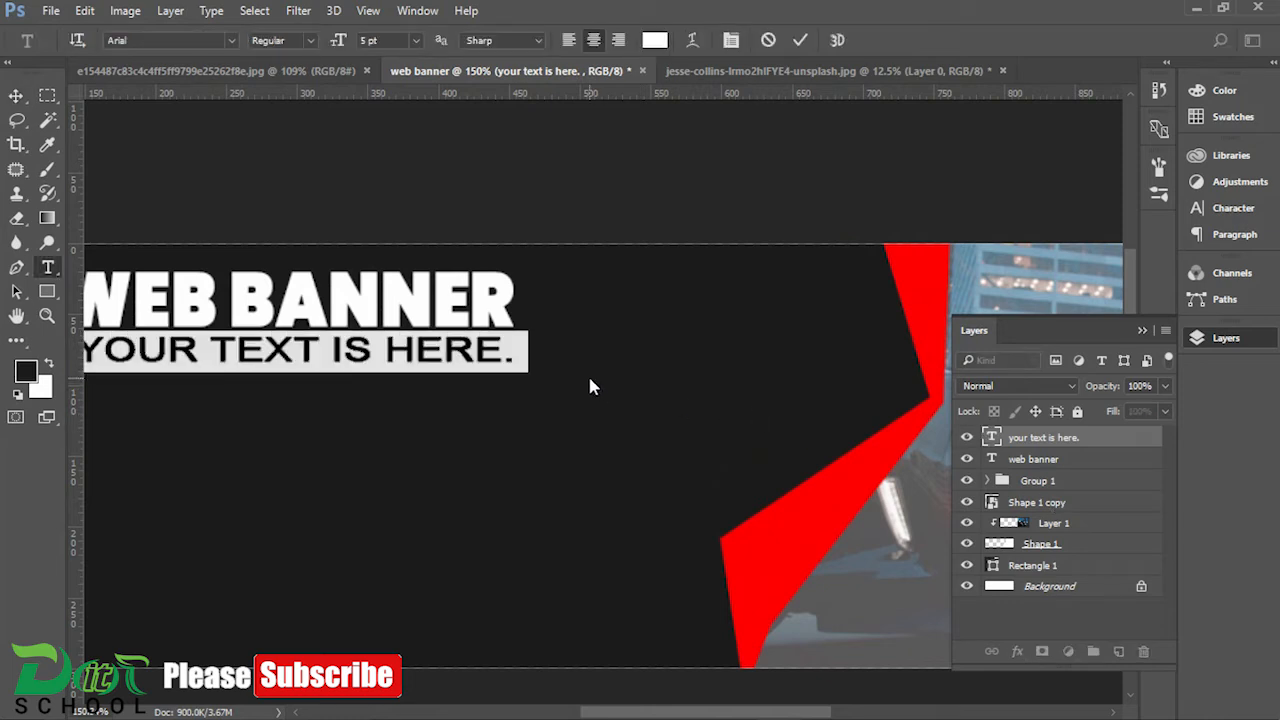
click(516, 352)
key(BackSpace)
click(17, 97)
Step: Stretch the "your text is here" text box to 320 px wide so the line spans the full width of the WEB BANNER heading
key(ctrl+t)
drag(509, 473, 520, 492)
key(space)
drag(566, 443, 822, 432)
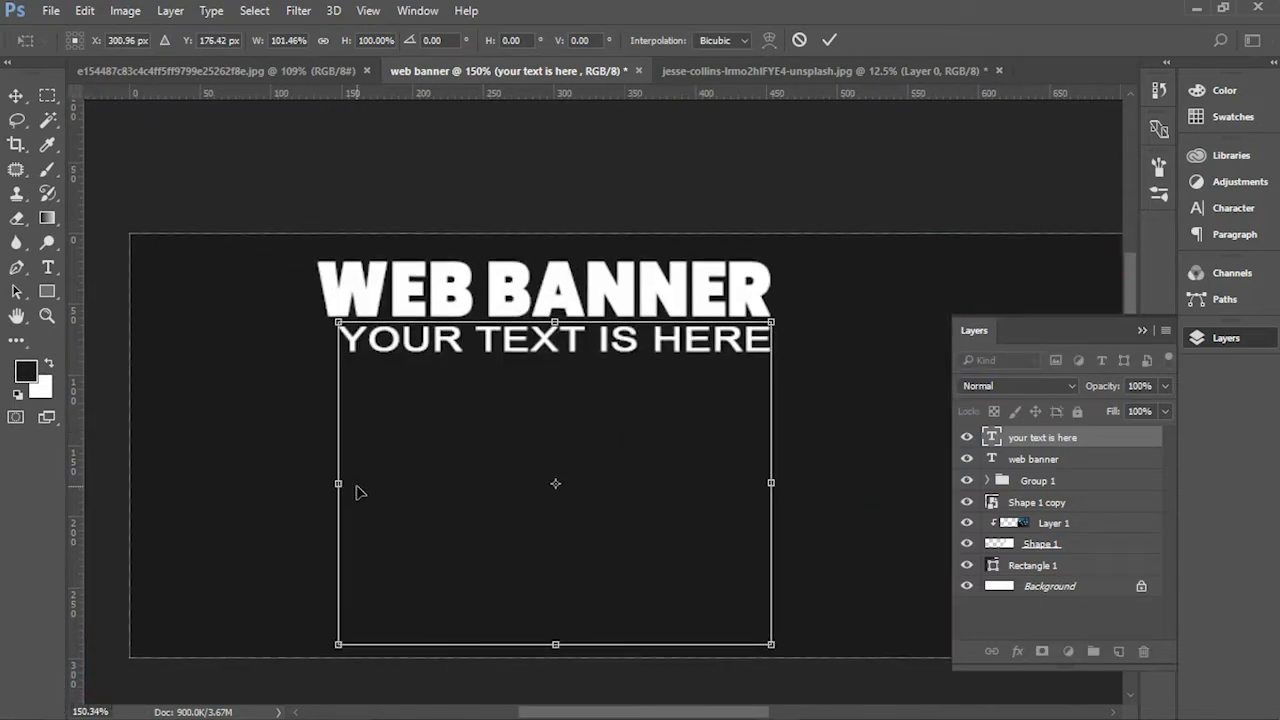
drag(339, 481, 328, 481)
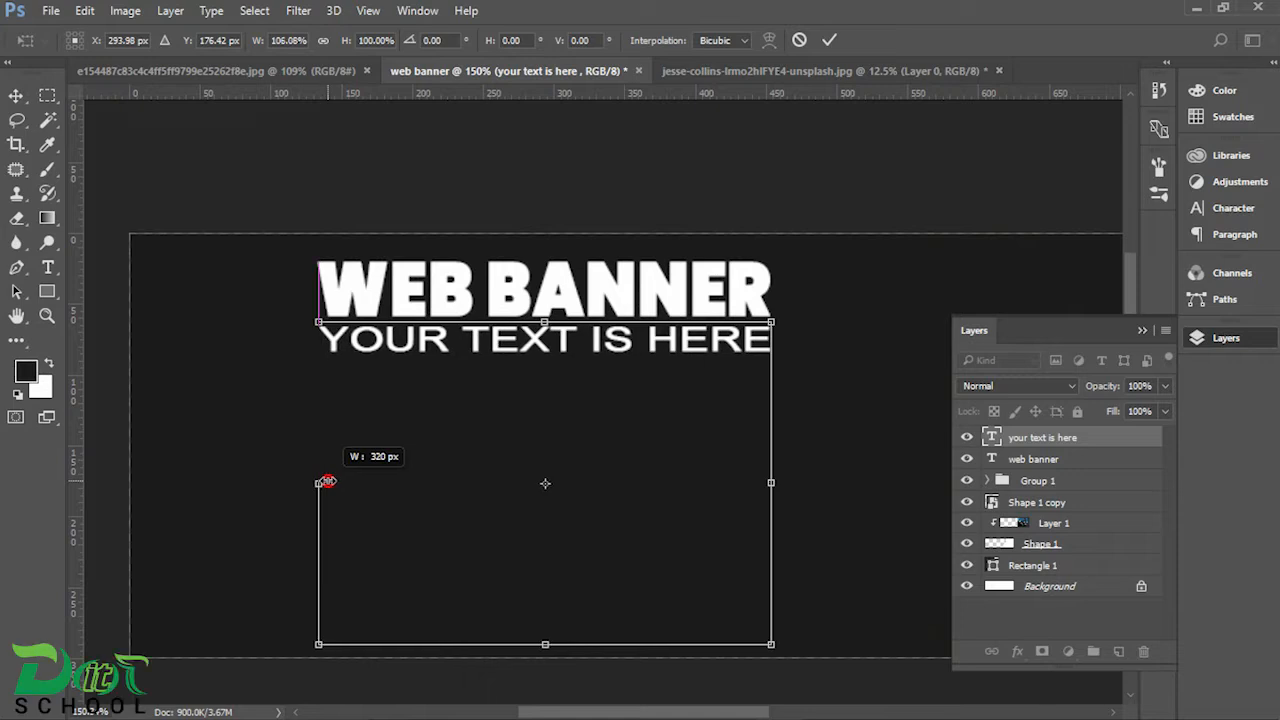
key(Return)
scroll(733, 477, down, 3)
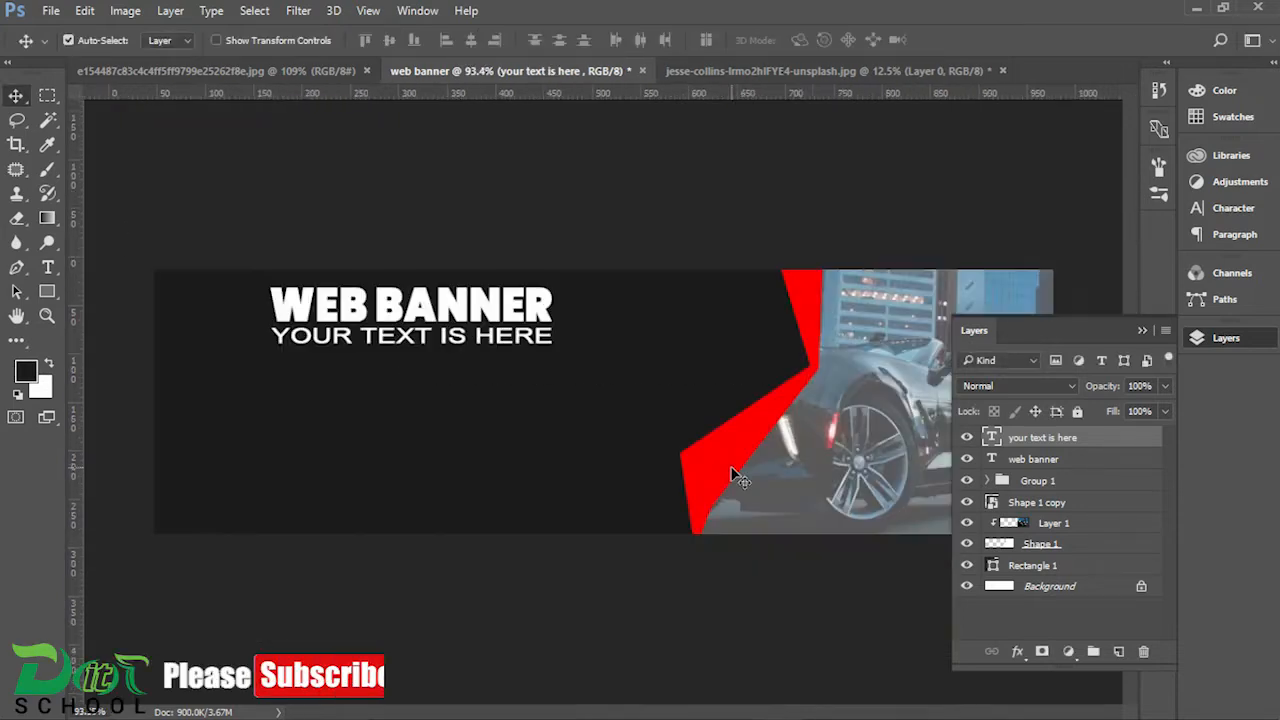
scroll(733, 468, down, 1)
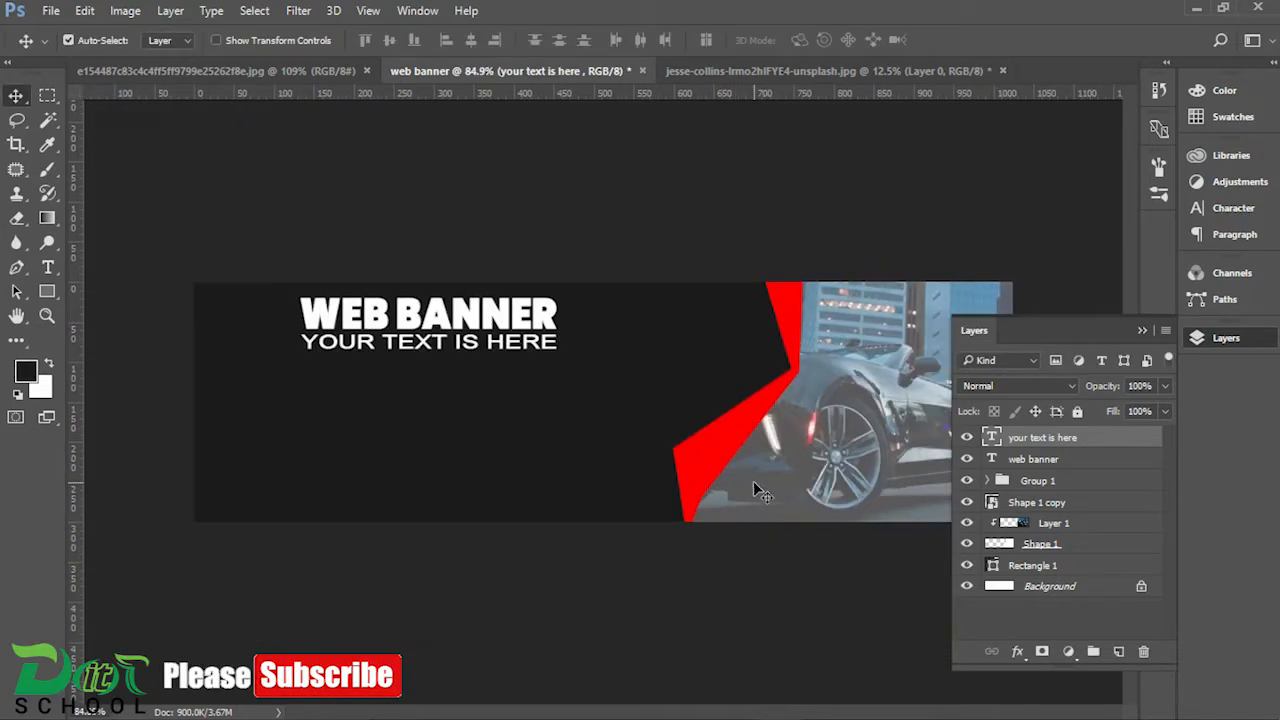
scroll(478, 394, up, 2)
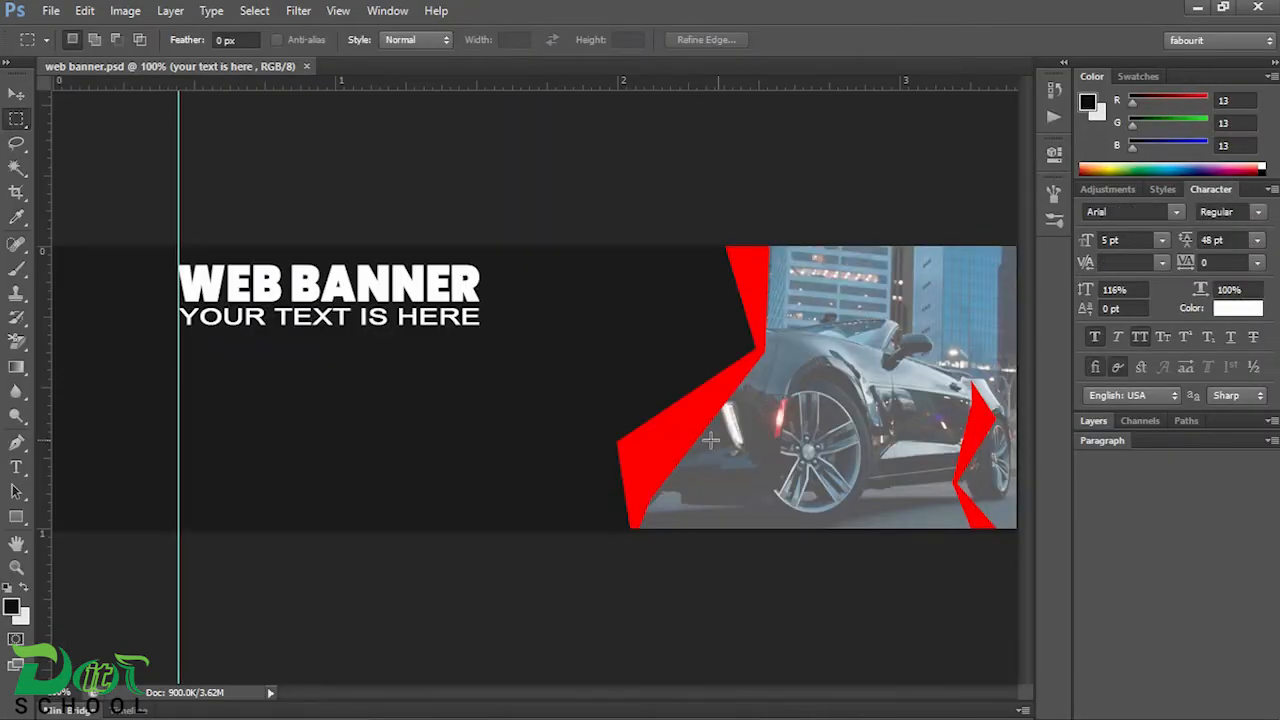
Step: Show the layer list and draw a left-aligned paragraph text box beneath "your text is here", from the vertical guide toward the red ribbon
click(1088, 421)
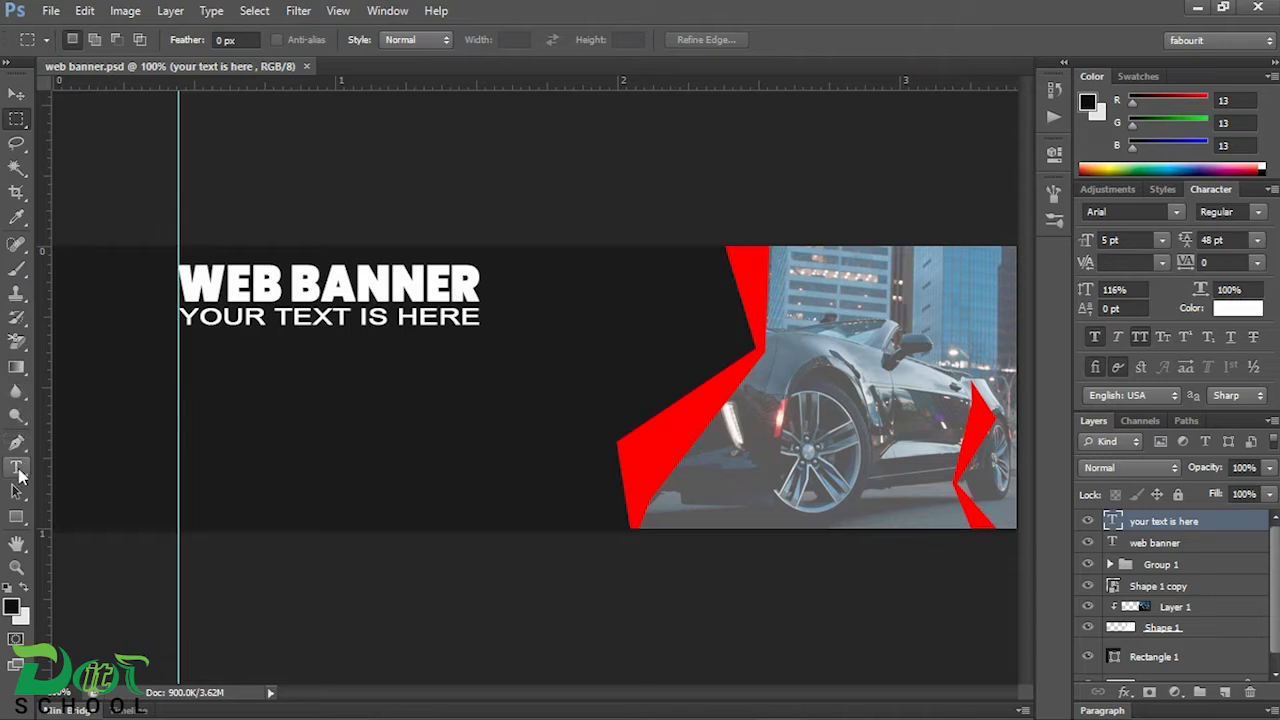
click(7, 63)
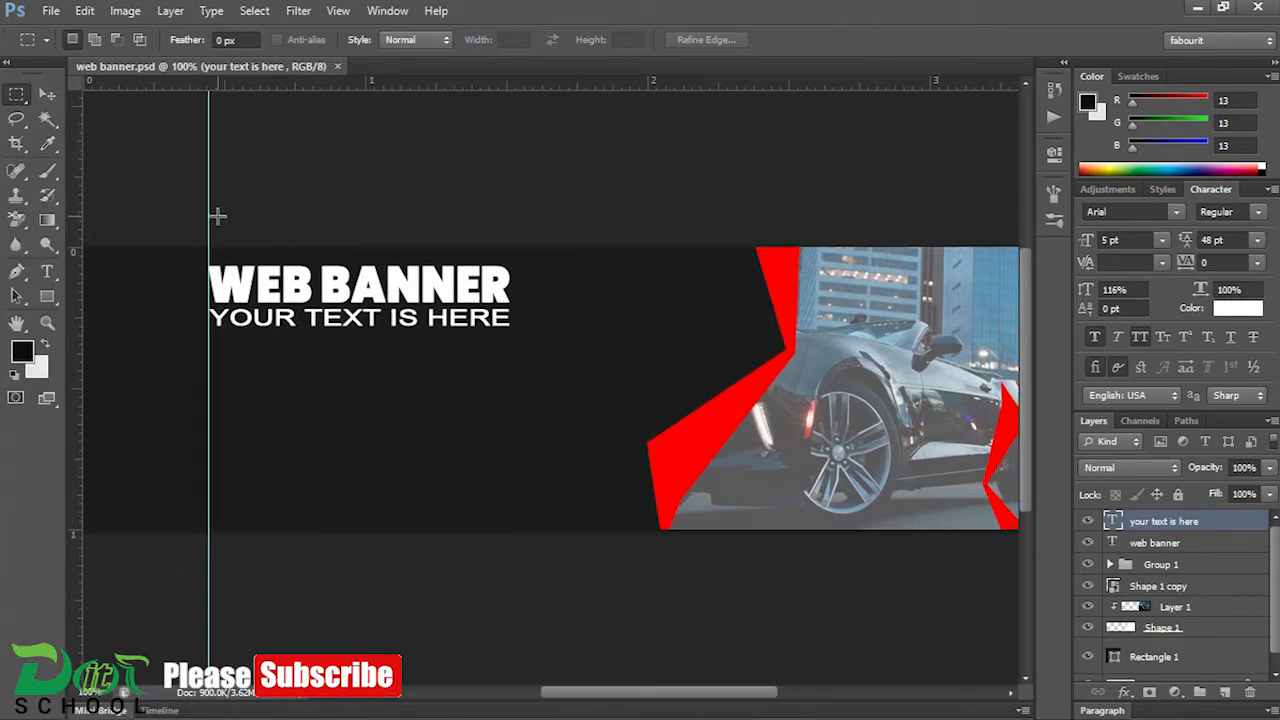
click(7, 64)
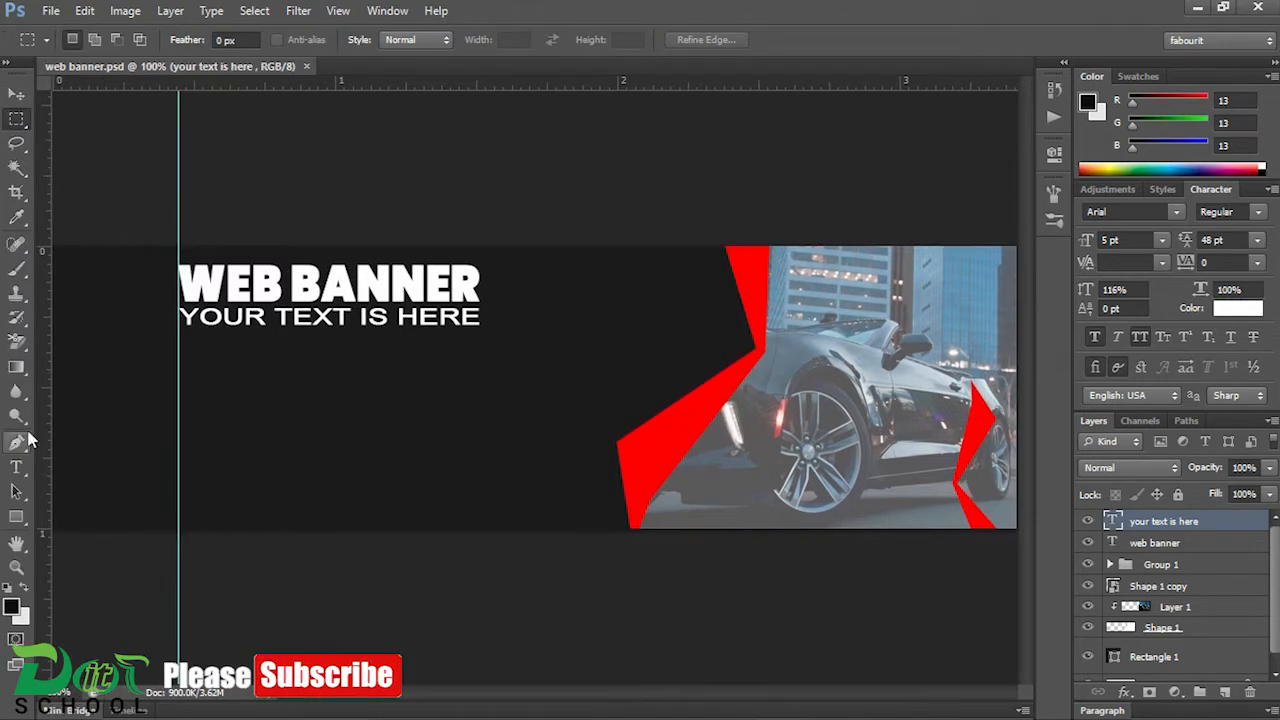
click(16, 470)
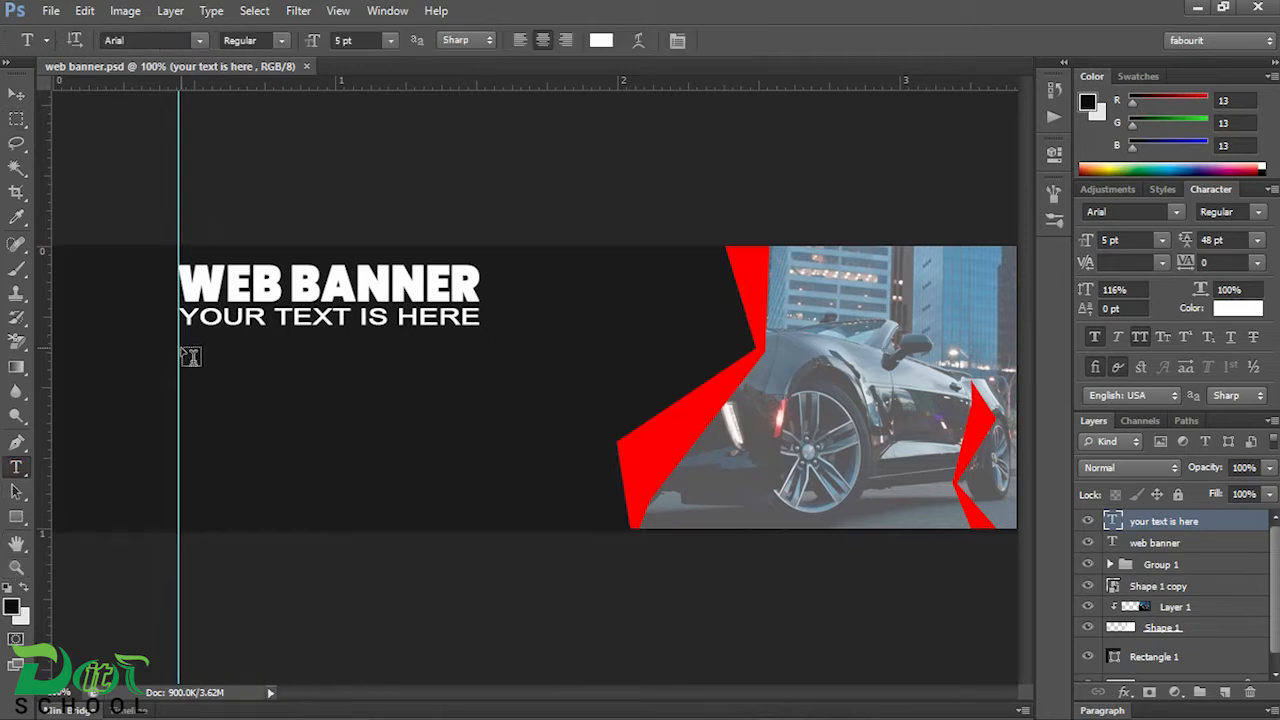
drag(179, 335, 693, 386)
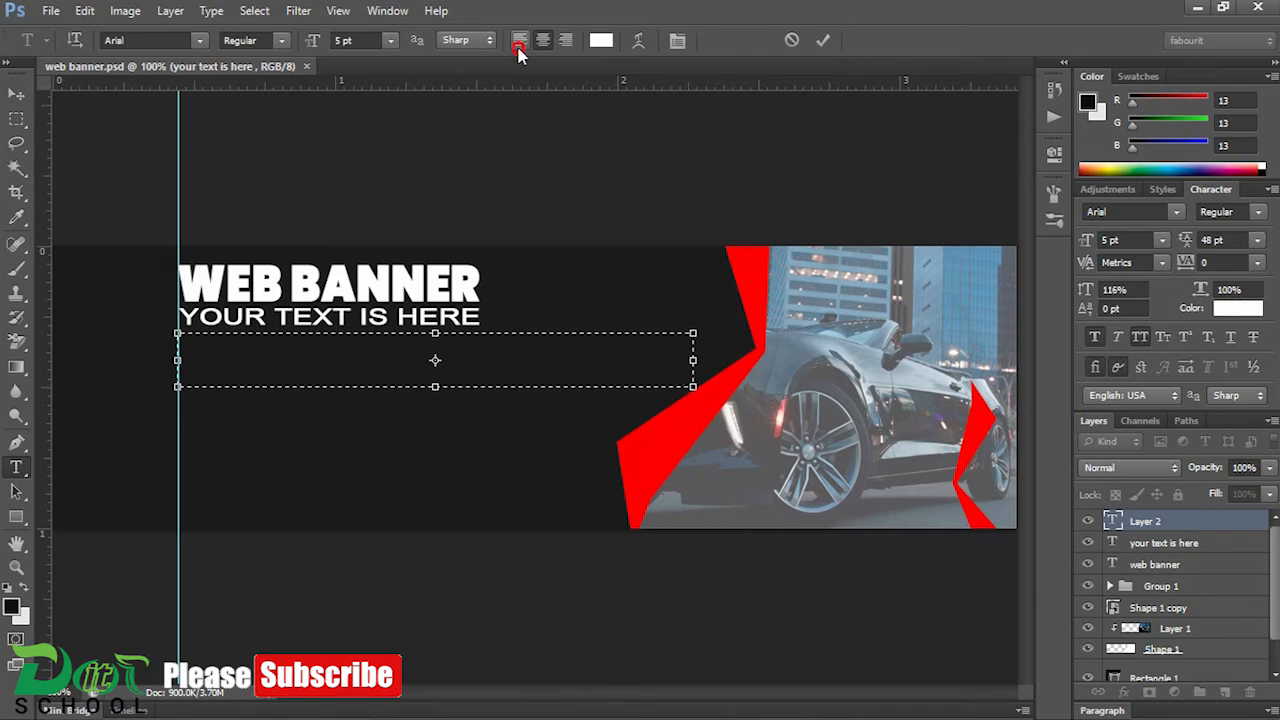
Step: Copy the Lorem ipsum paragraph from Notepad and paste it into the new text box on the Photoshop banner
click(643, 706)
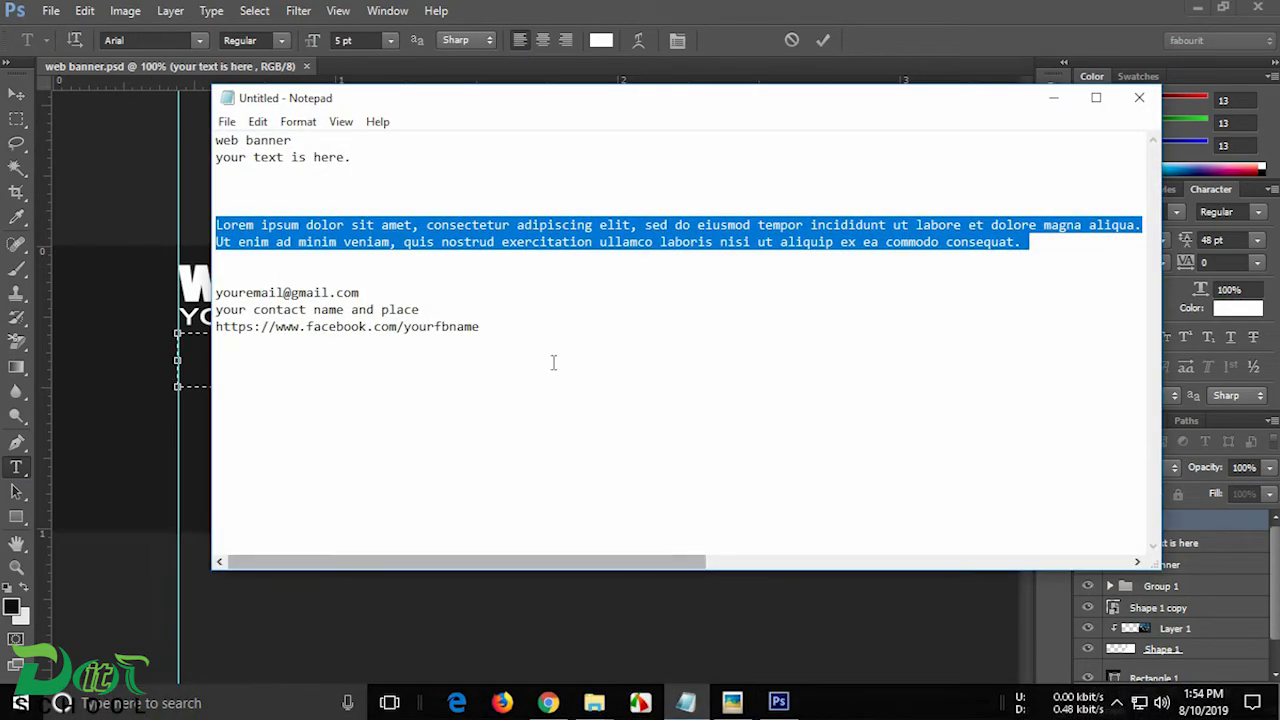
right_click(594, 234)
click(639, 293)
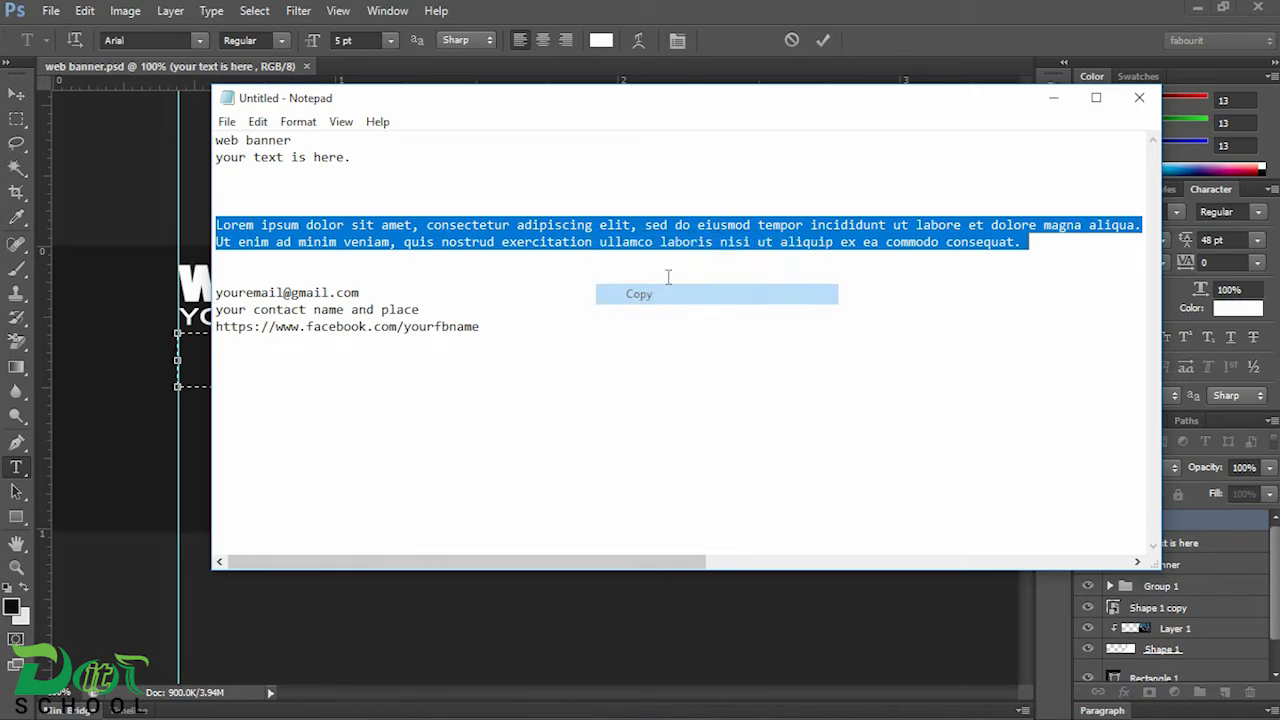
click(866, 40)
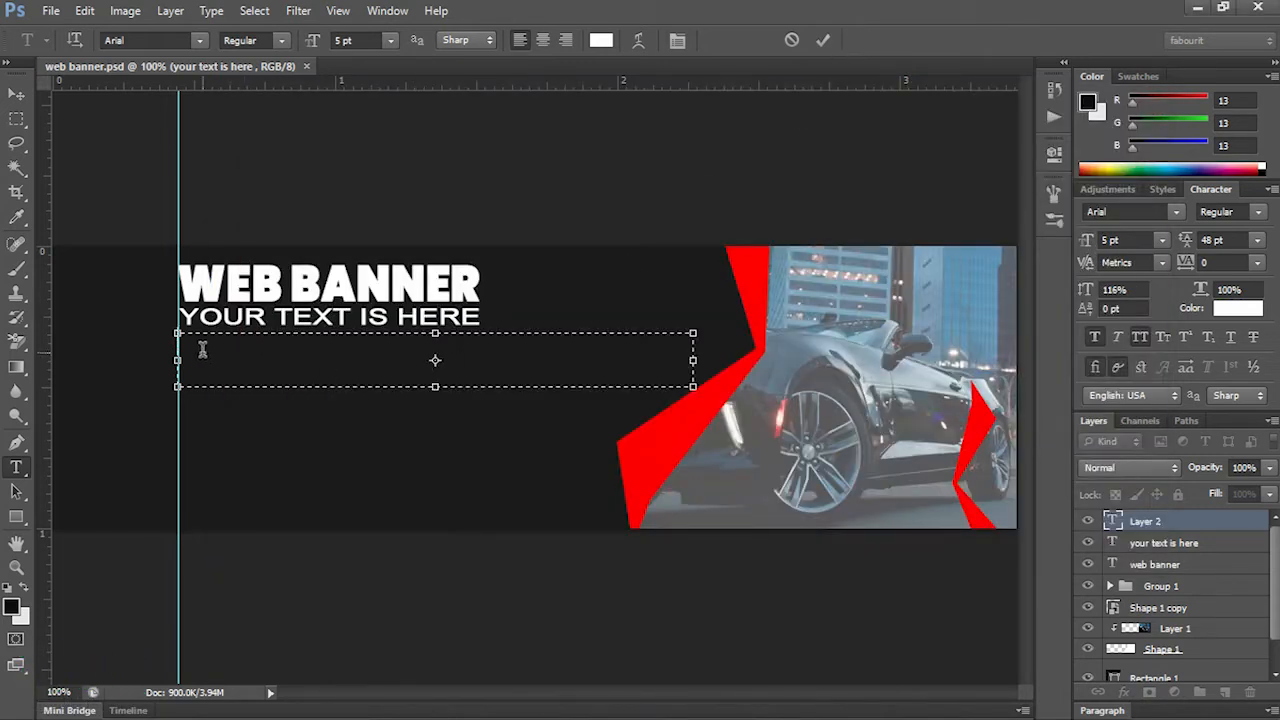
key(ctrl+v)
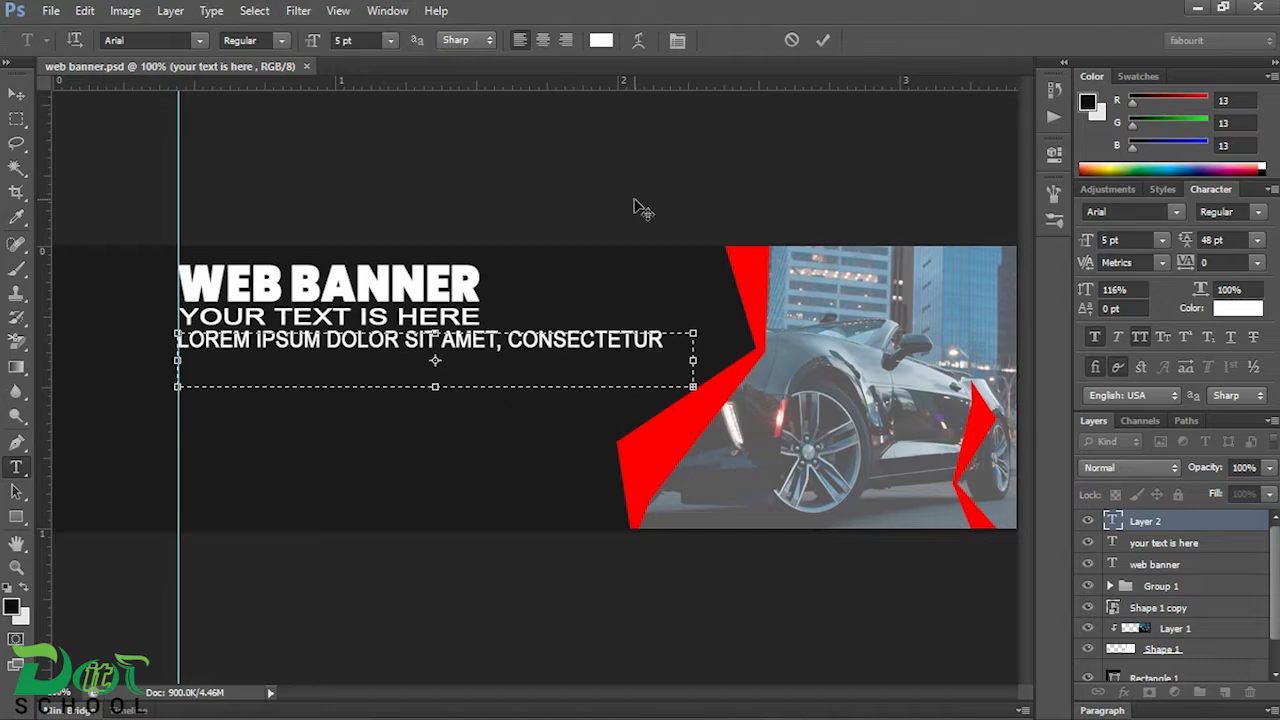
Step: Commit the Lorem ipsum paragraph and try other fonts on it, including Aston-Light and Aromabar Personal Use
click(1178, 213)
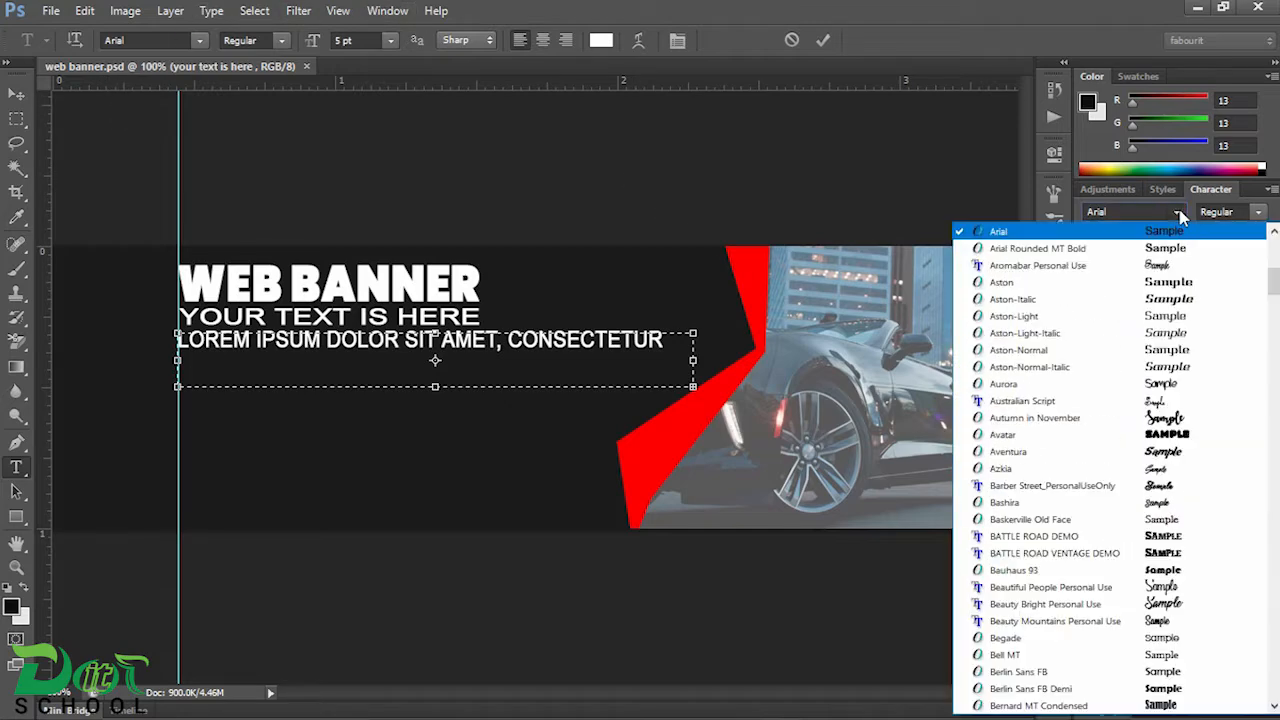
click(1075, 317)
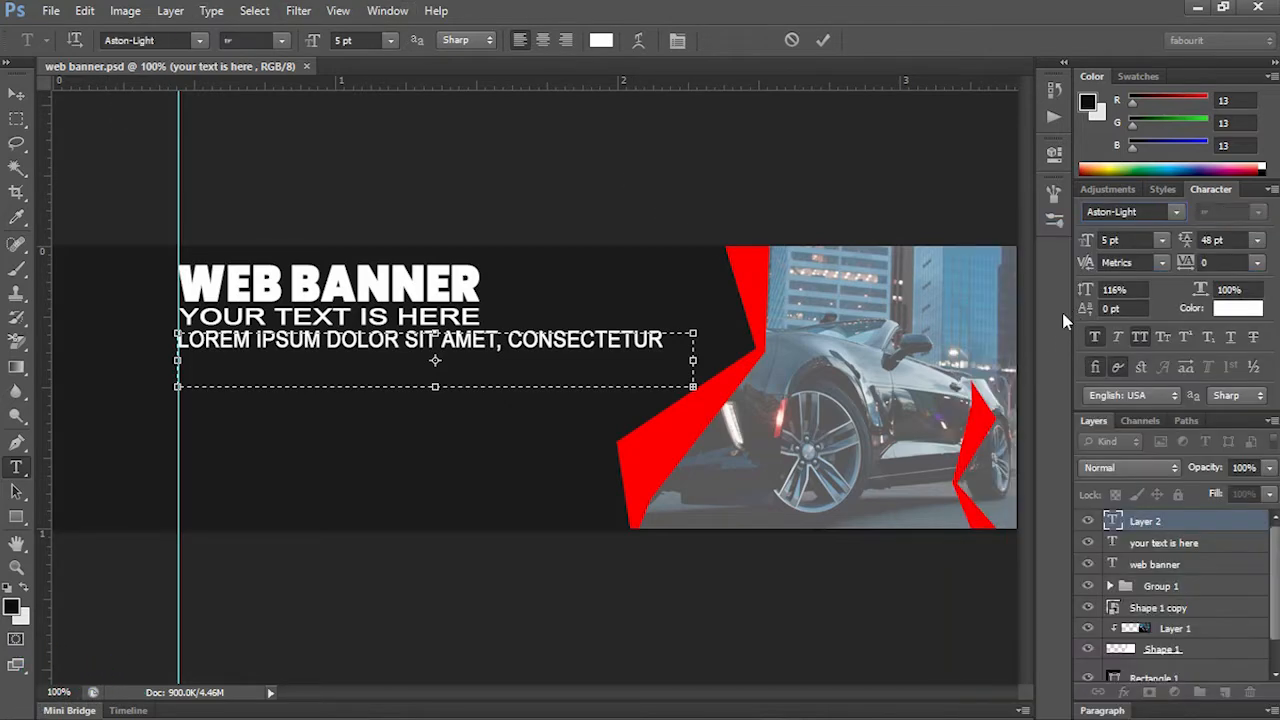
click(16, 93)
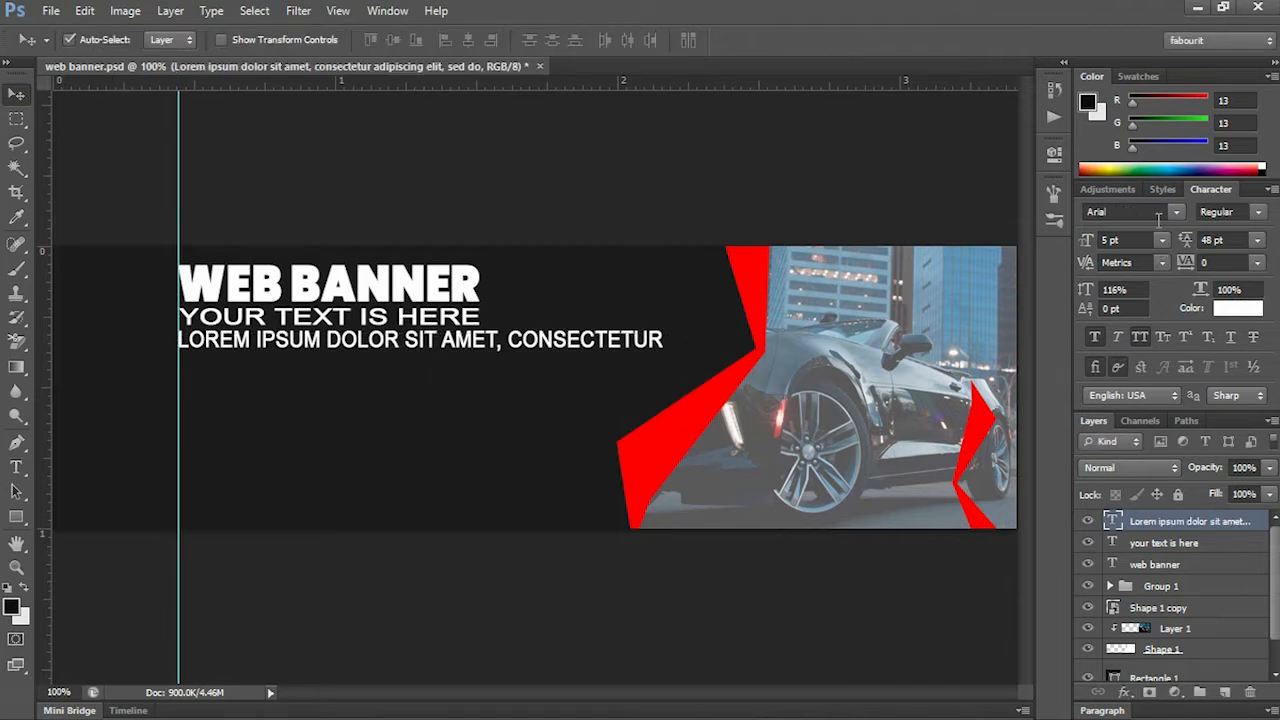
key(Down)
key(Down)
key(Down)
key(Down)
key(Down)
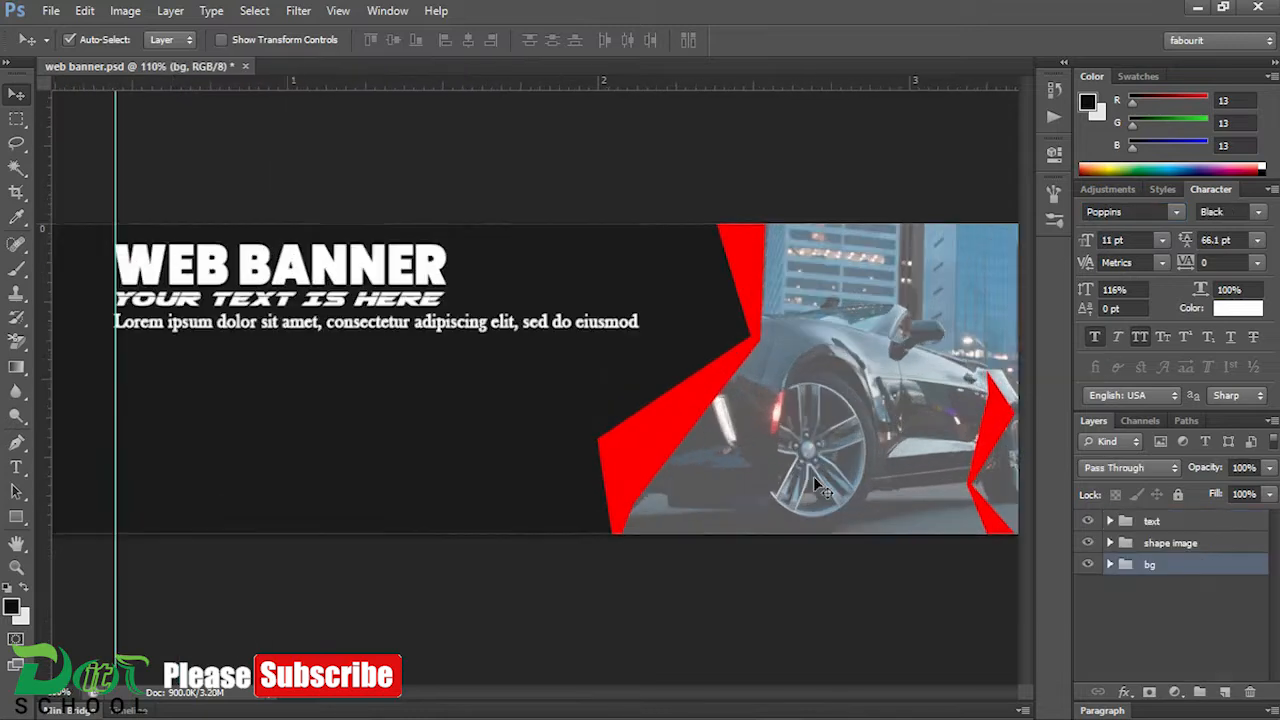
scroll(815, 475, down, 2)
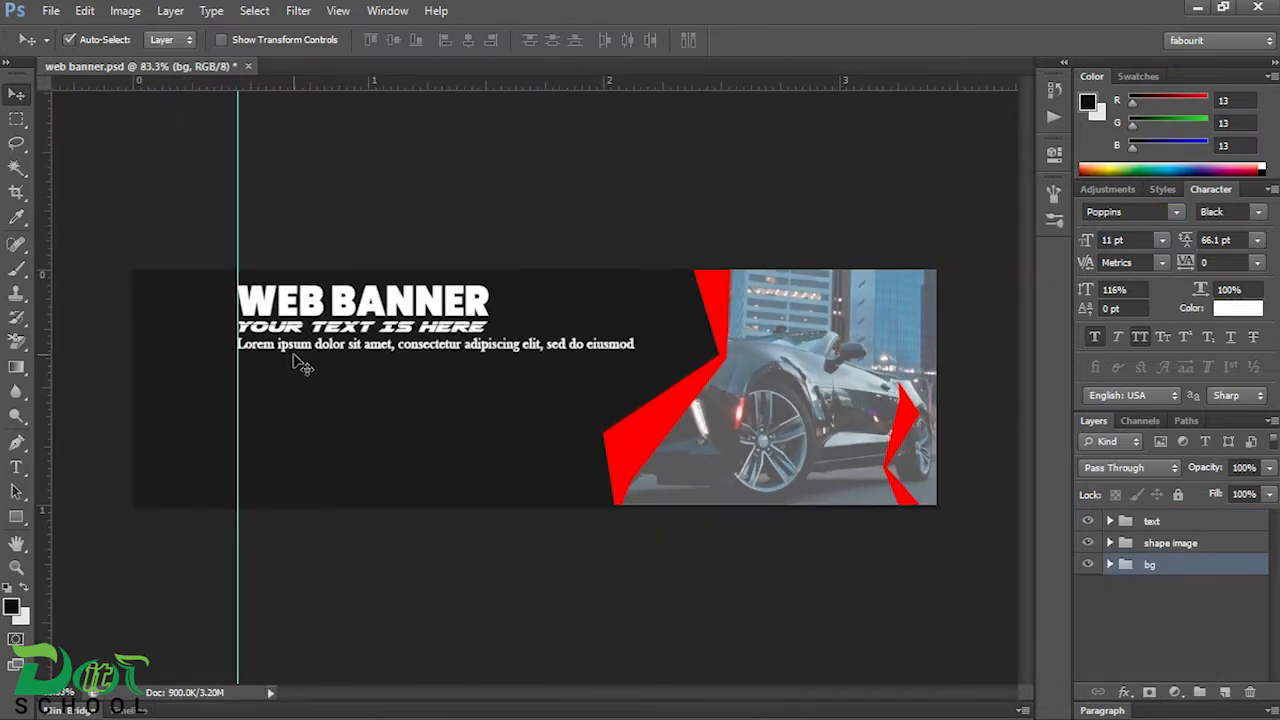
Step: Switch to Chrome and search Google for "icon"
click(545, 701)
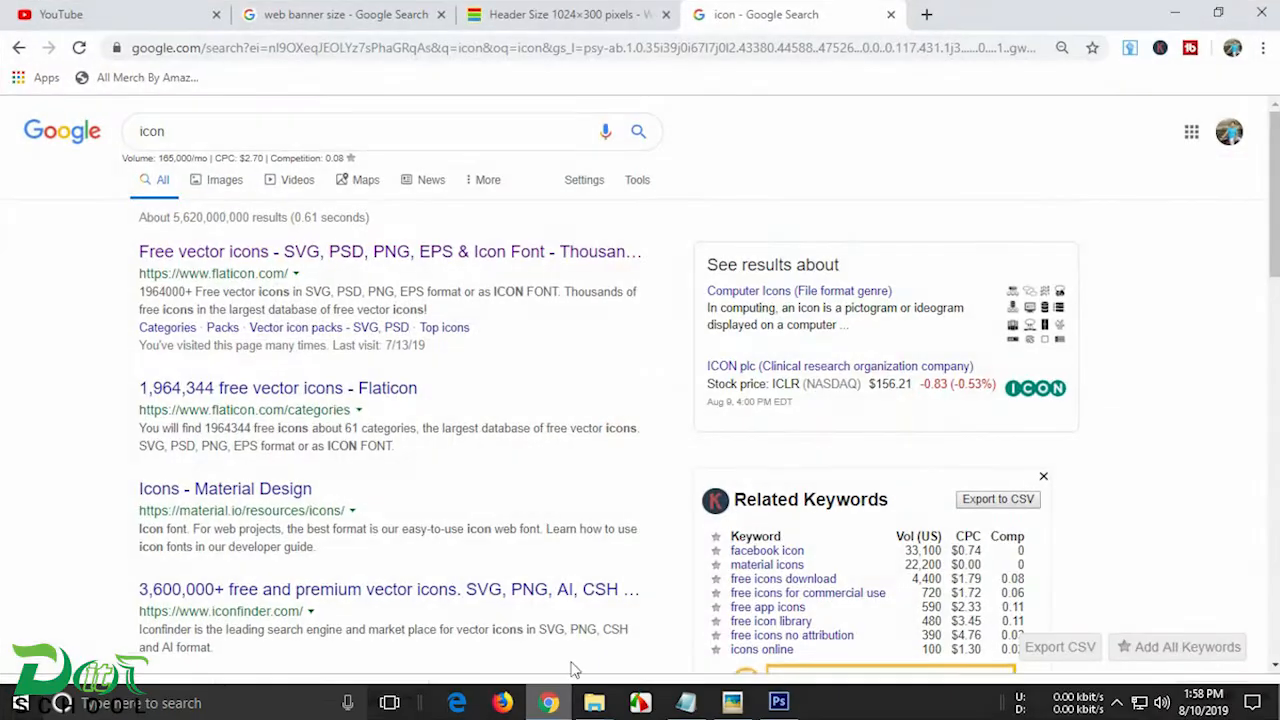
drag(290, 121, 6, 134)
drag(240, 138, 100, 138)
text(g)
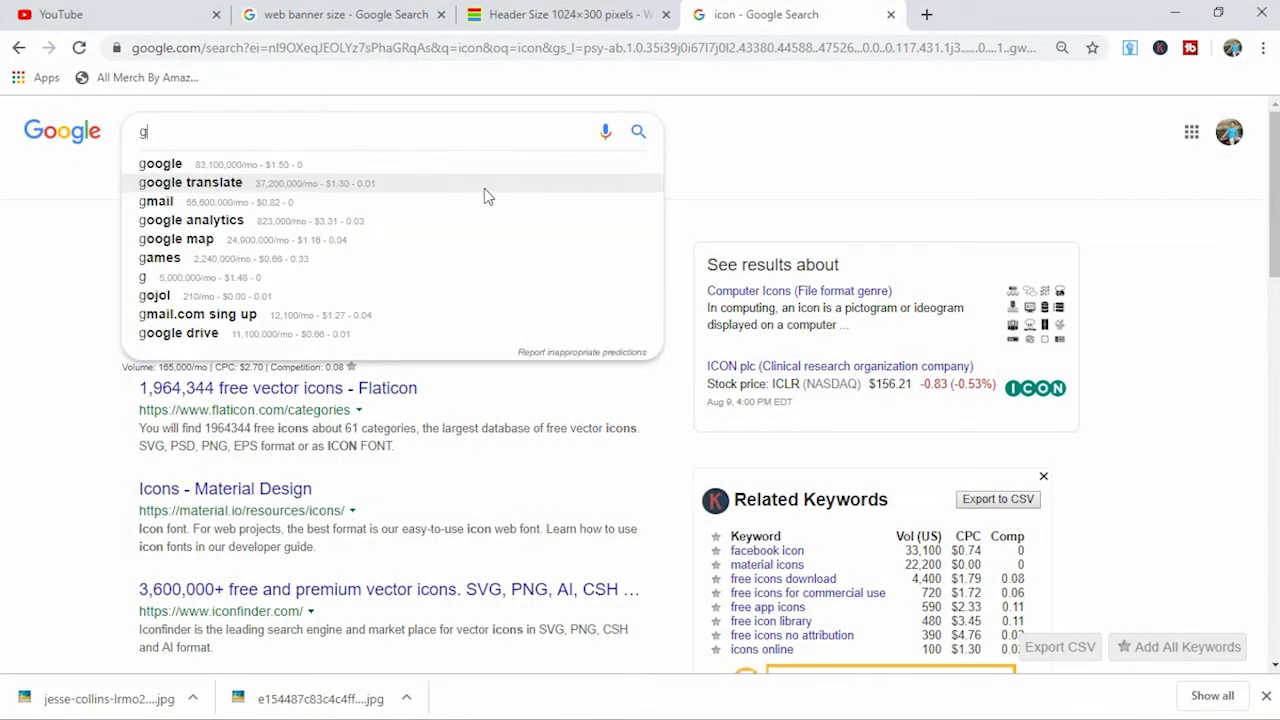
key(BackSpace)
text(icon)
key(Return)
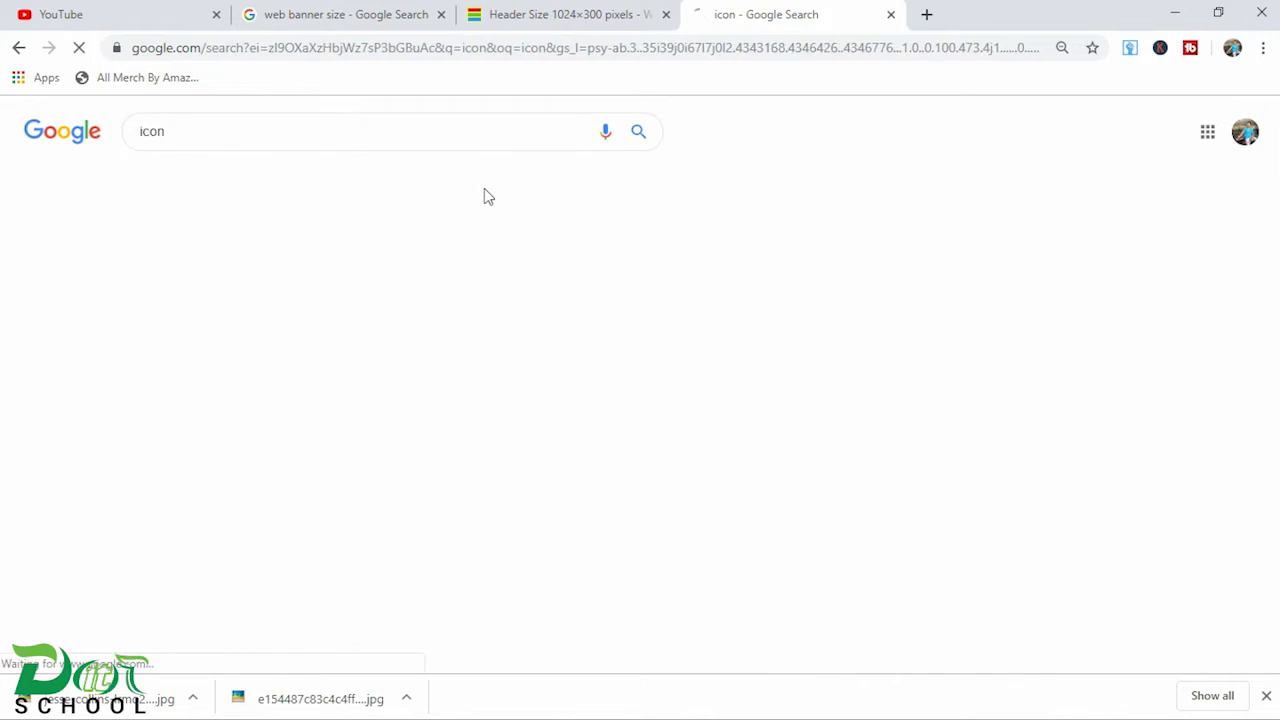
Step: Open the Flaticon website from the search results and search it for "email" icons
click(218, 251)
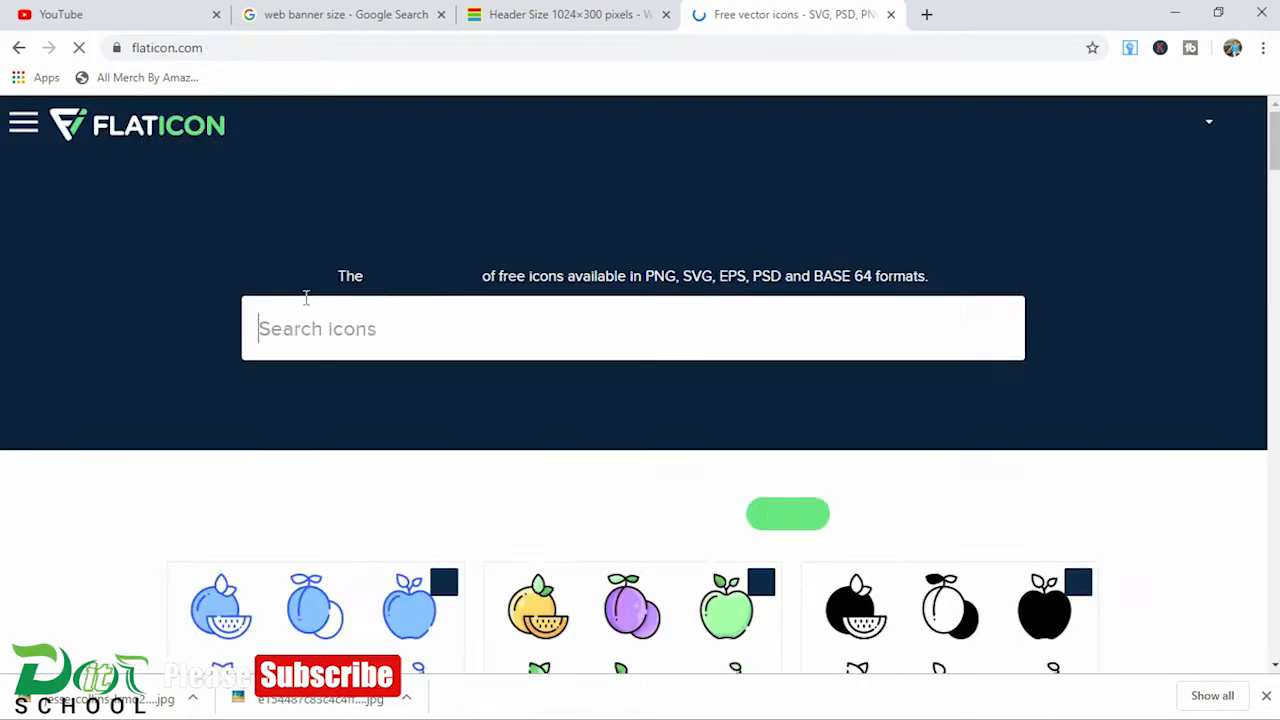
click(325, 333)
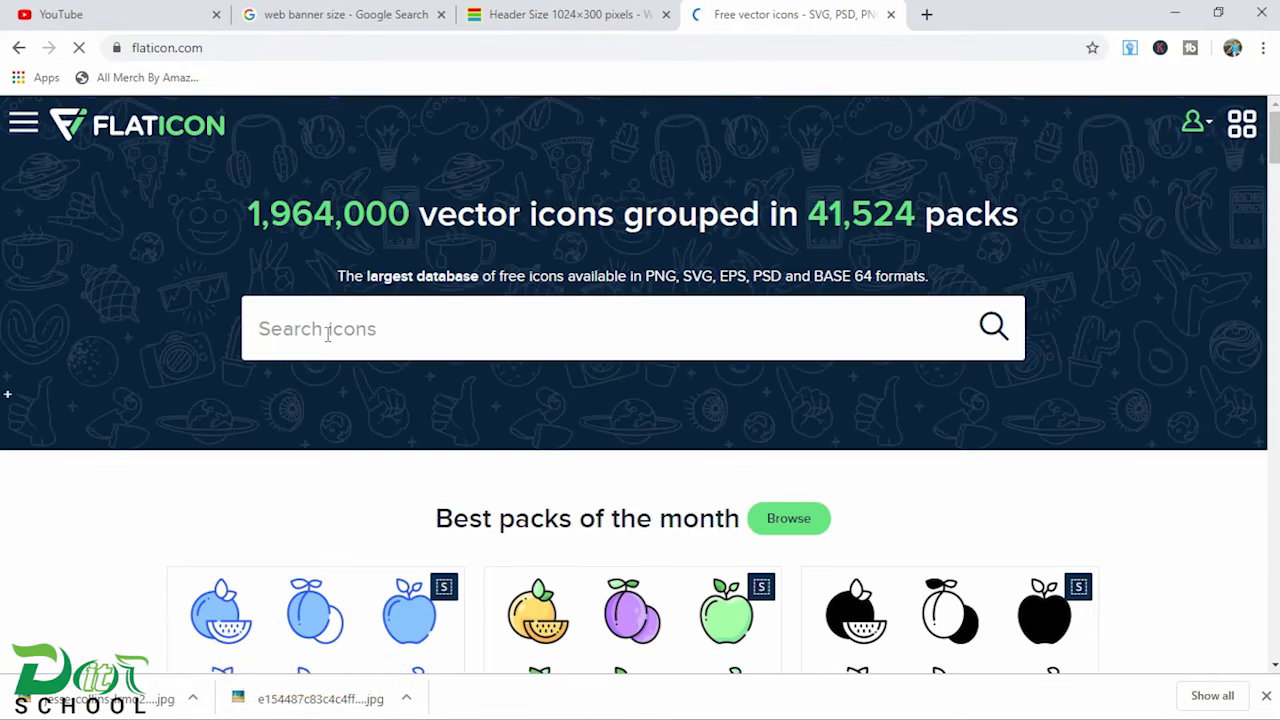
text(email)
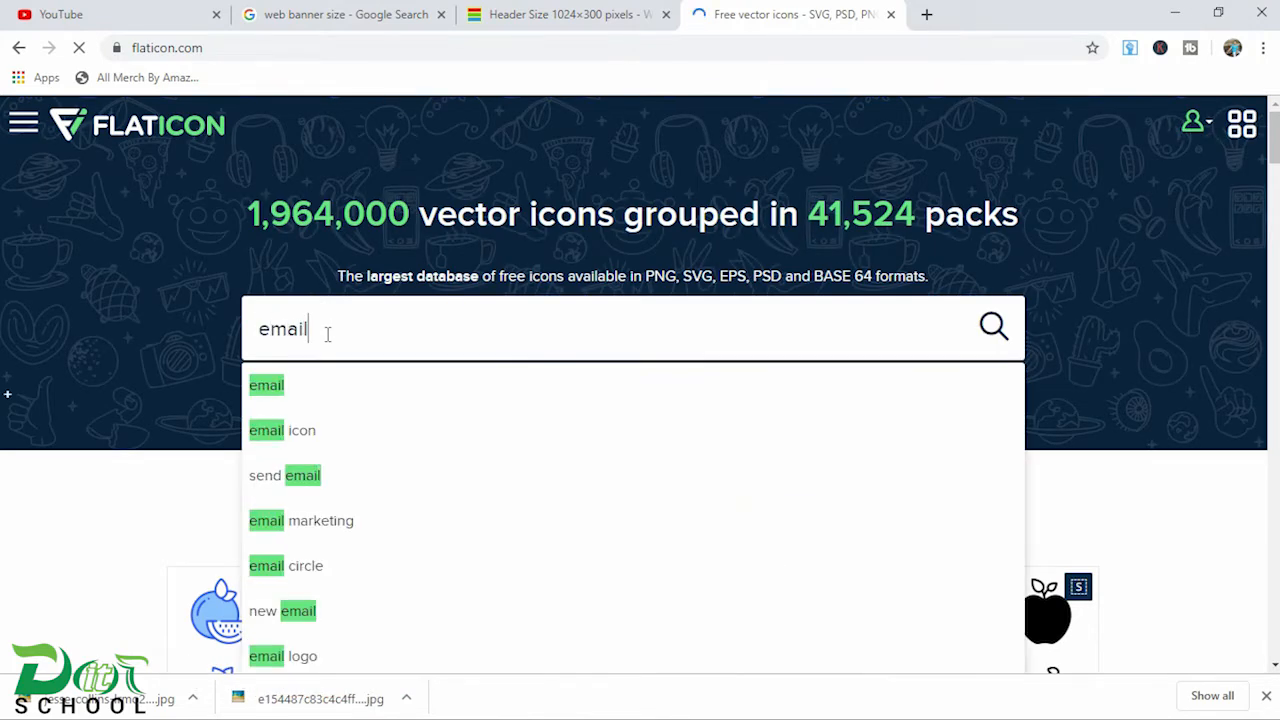
key(Return)
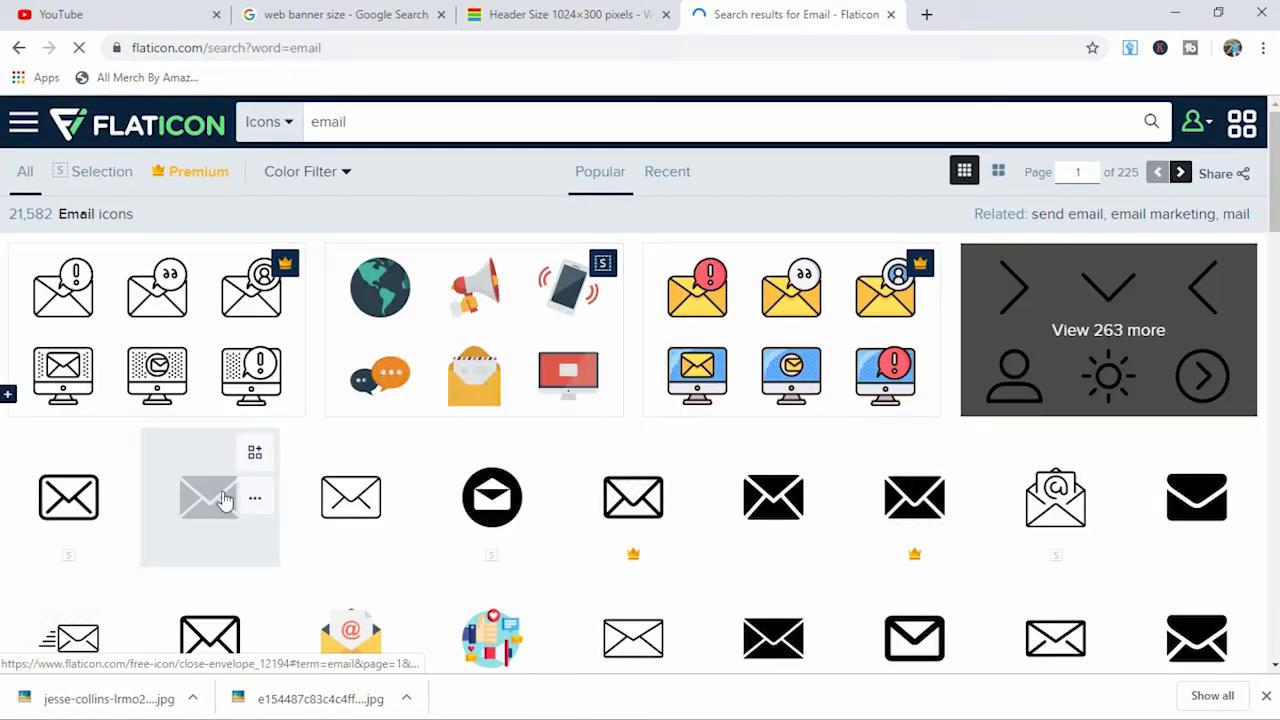
click(228, 470)
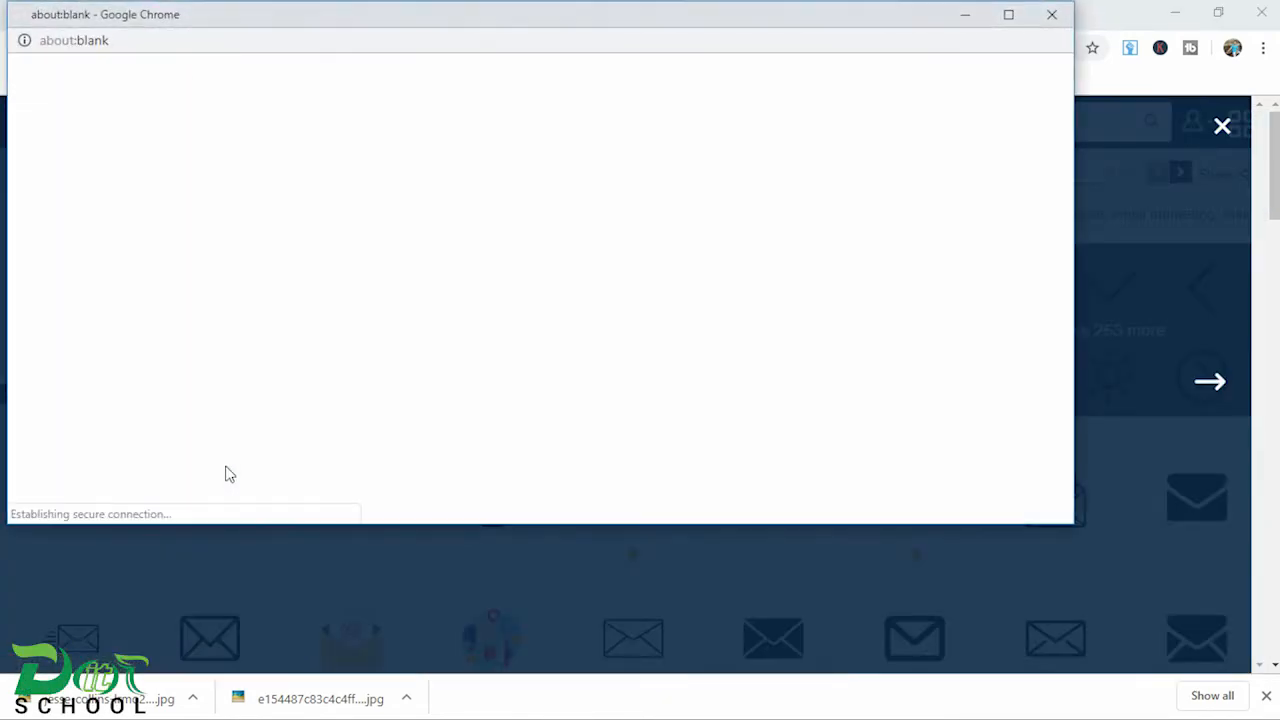
click(1051, 14)
click(1238, 126)
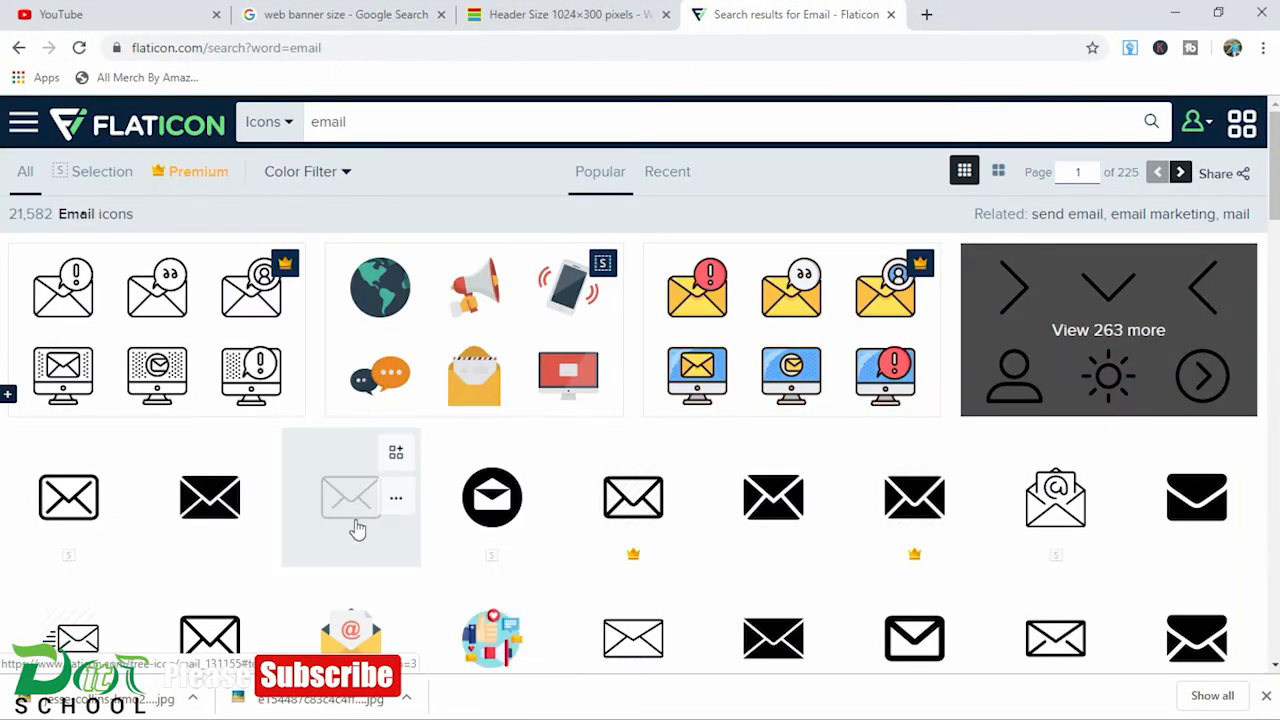
Step: Add the solid black envelope icon to the Flaticon collection and search the site for "contact" icons
click(254, 452)
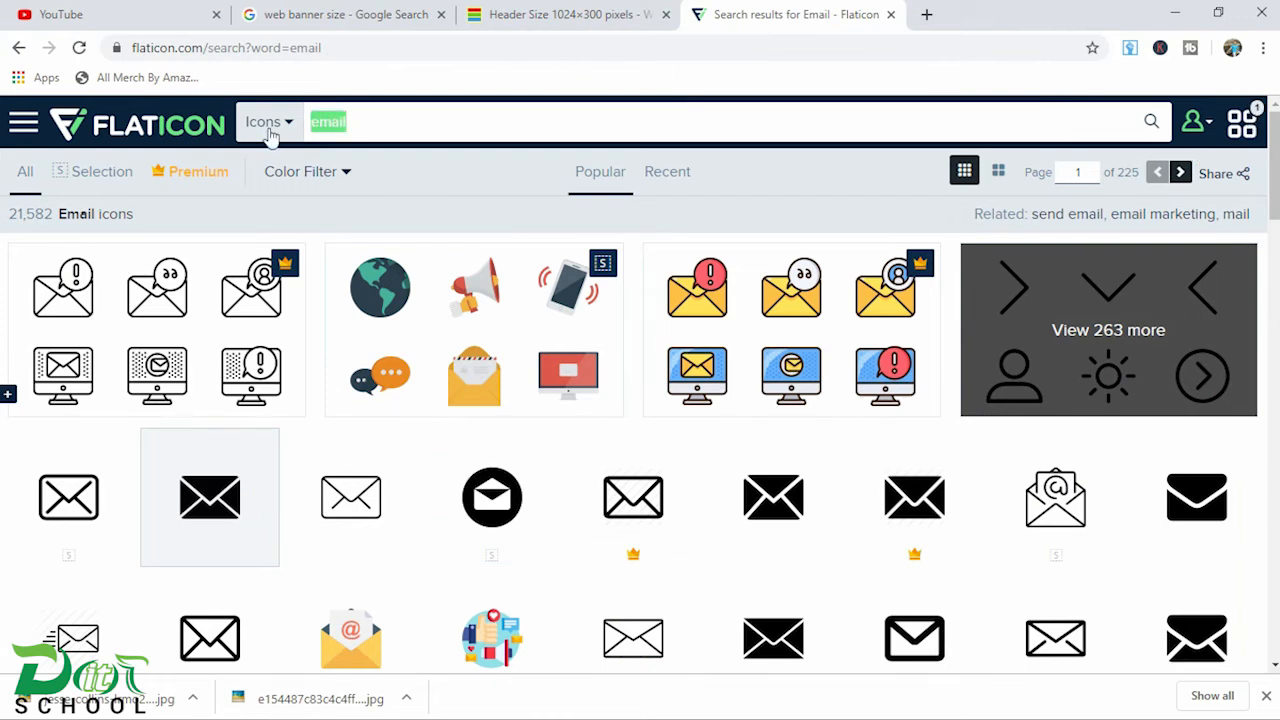
text(co)
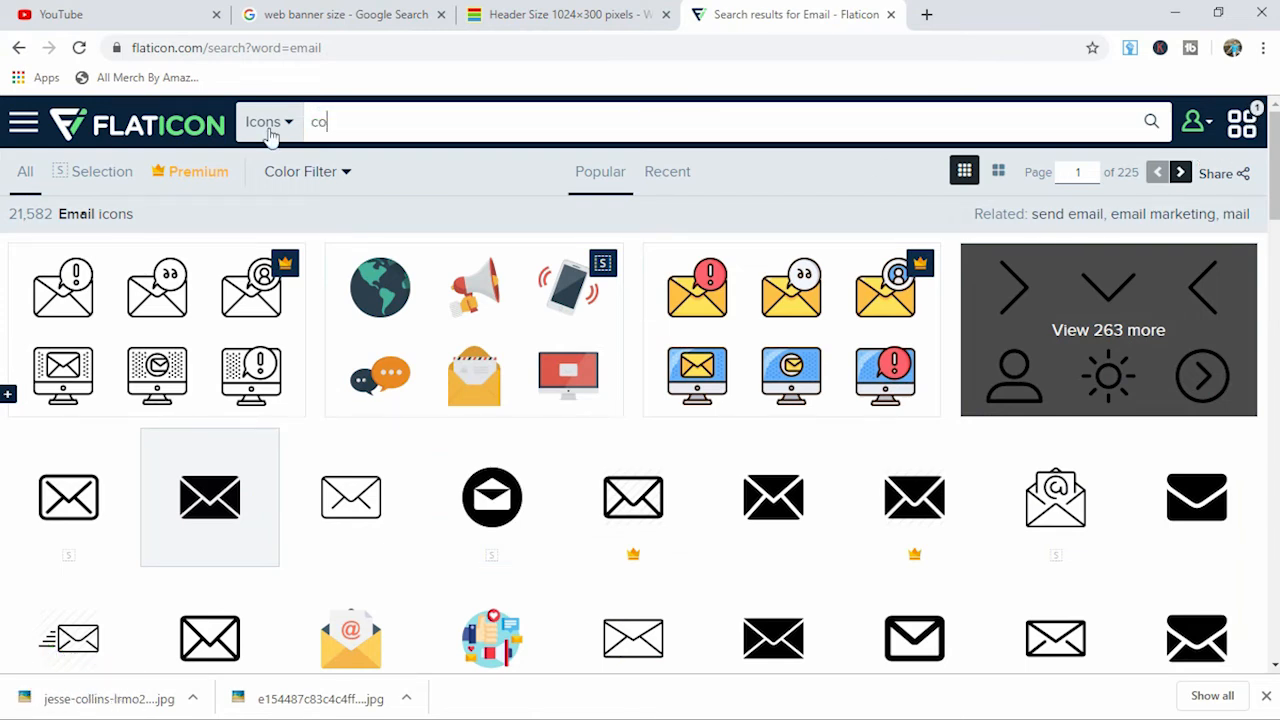
text(ntact)
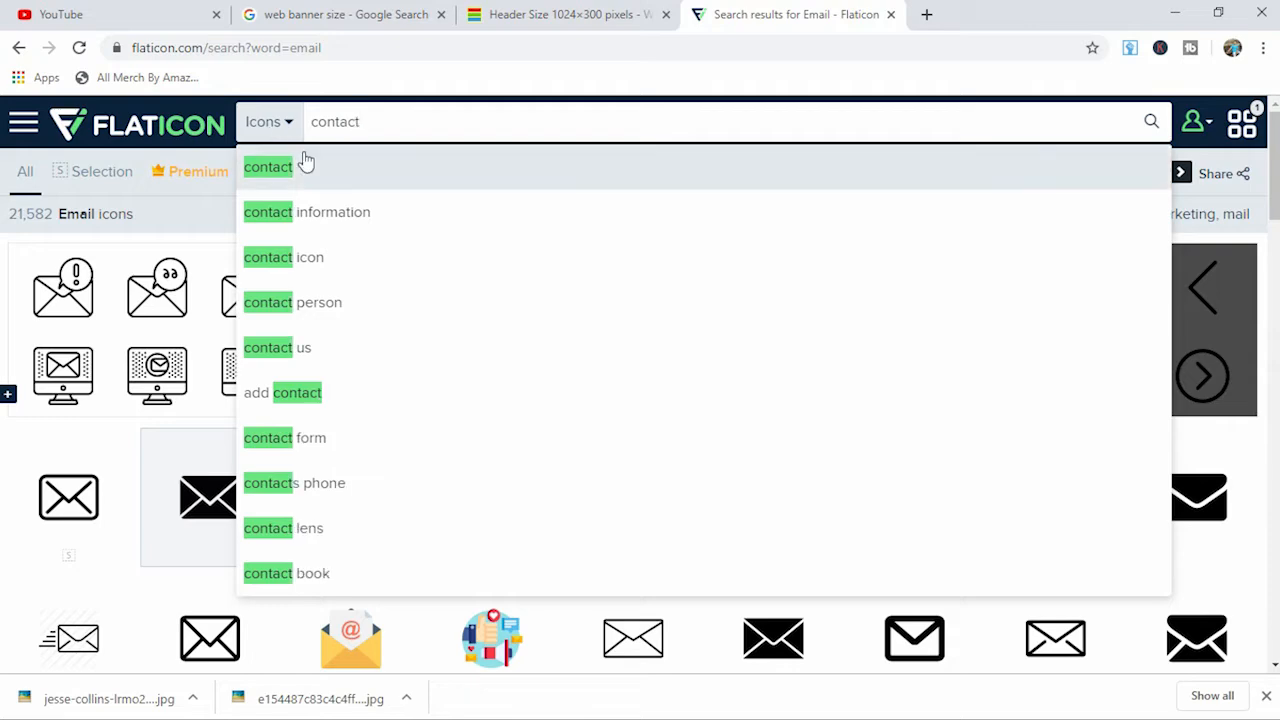
click(306, 162)
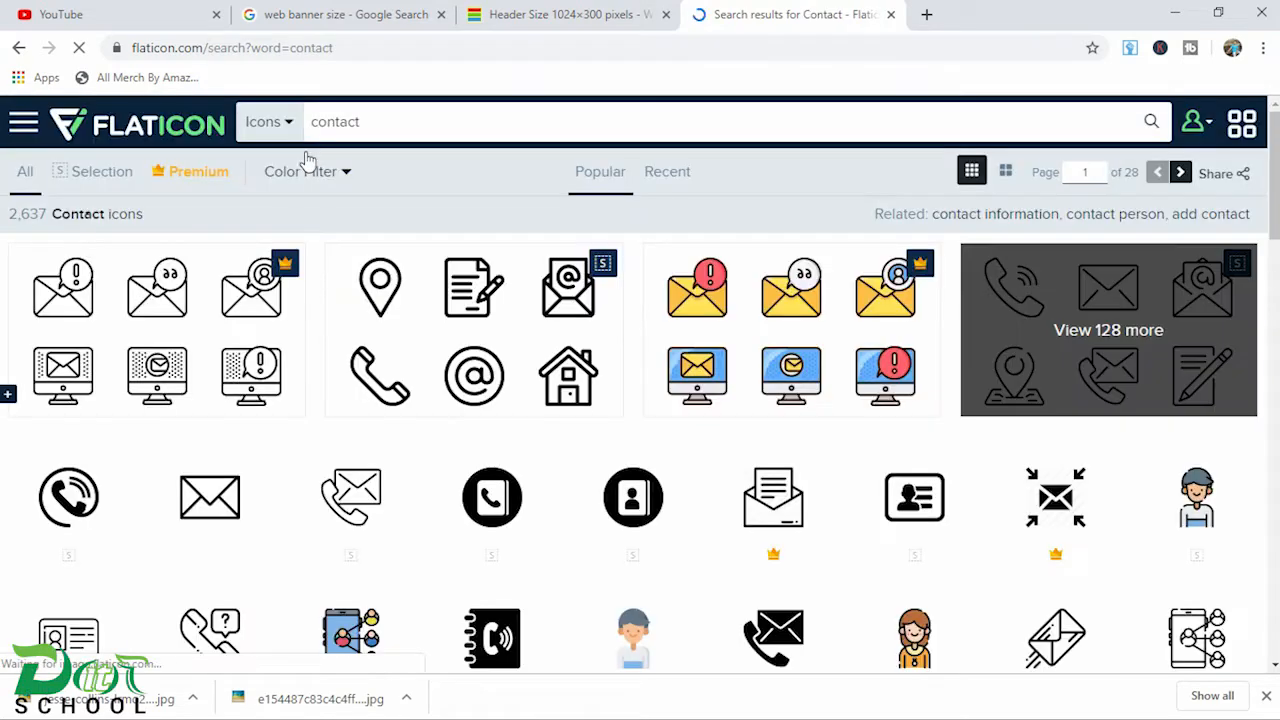
Step: Add the solid add-contact person icon to the collection and search for "facebook" icons
scroll(766, 437, down, 5)
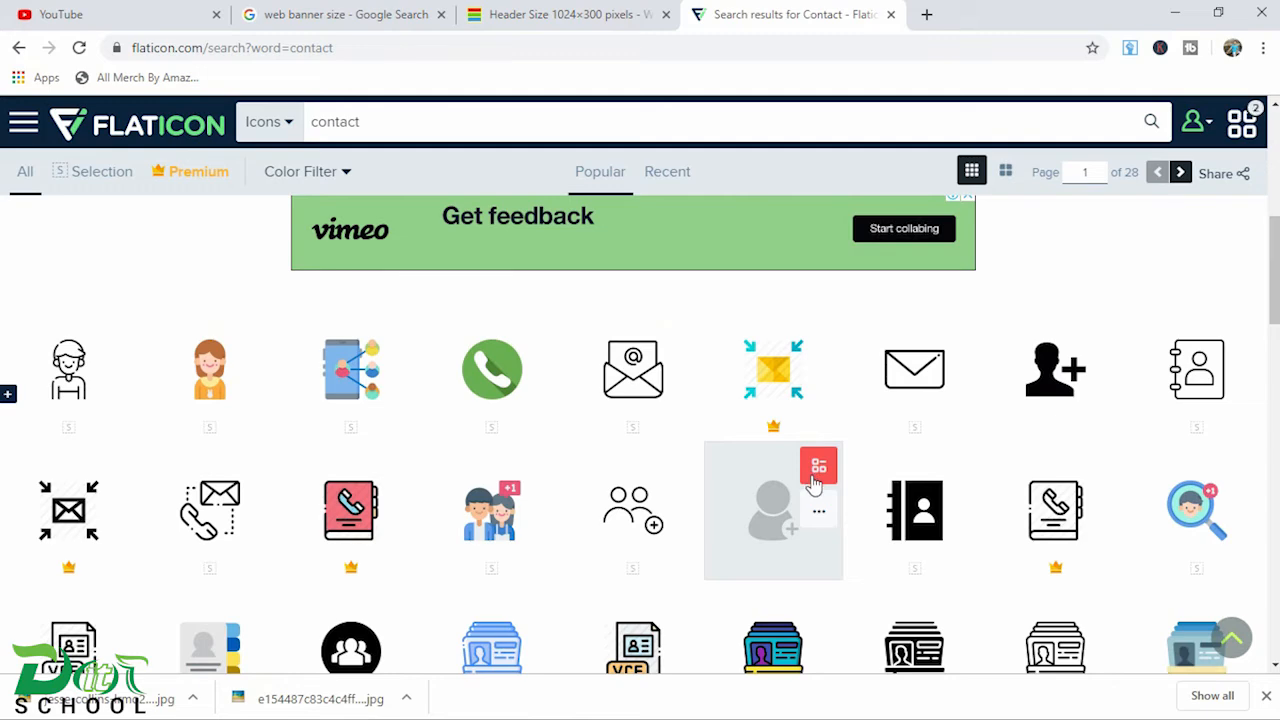
scroll(800, 472, down, 5)
scroll(797, 474, up, 2)
drag(383, 125, 280, 130)
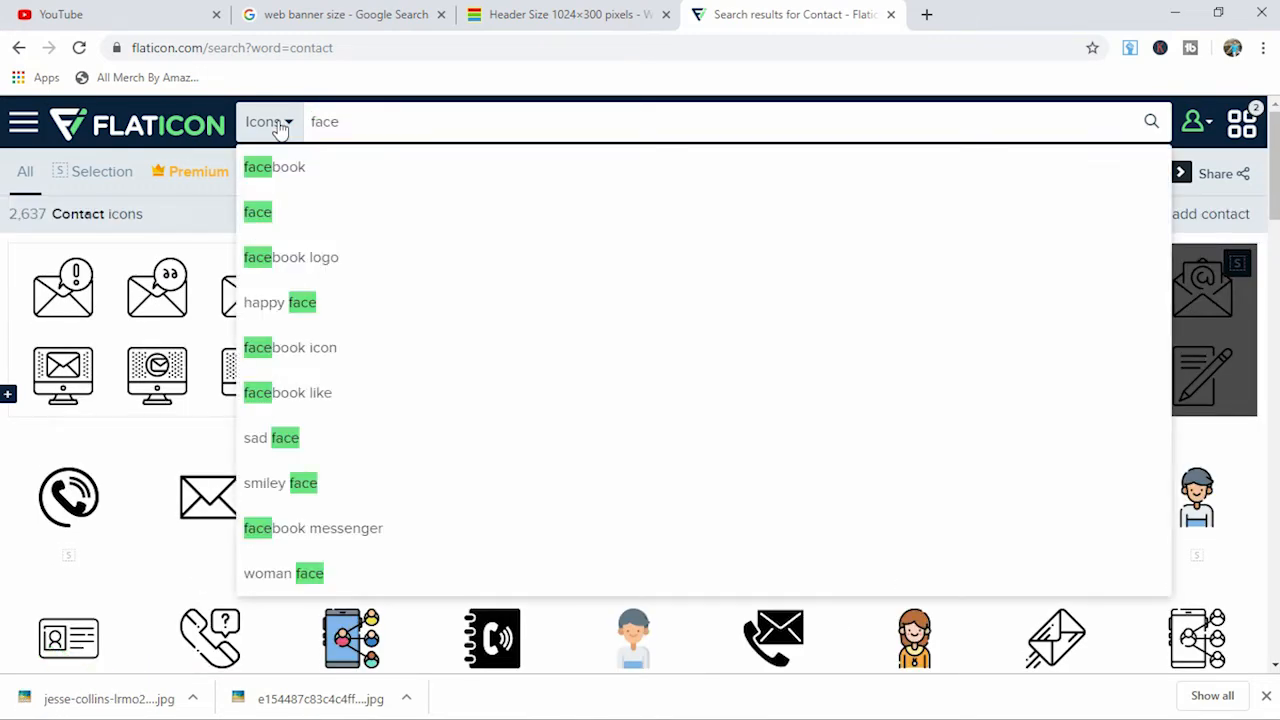
click(320, 166)
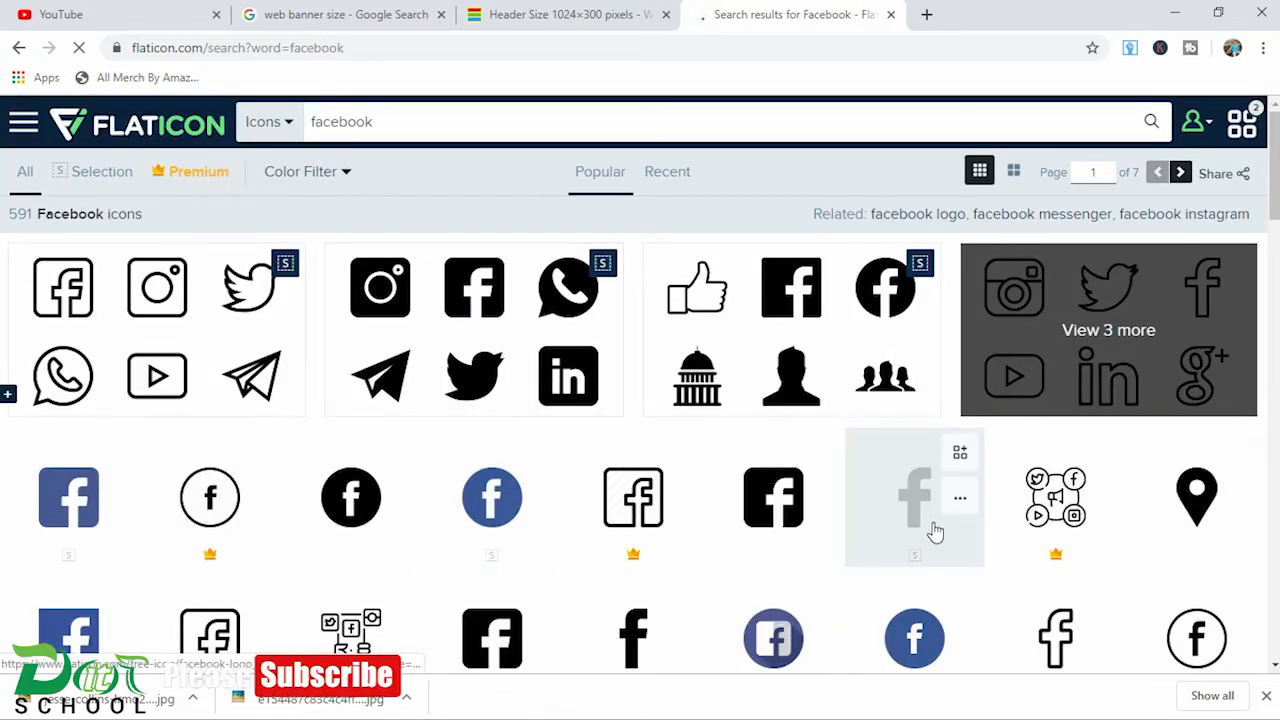
Step: Add the plain black Facebook "f" icon to the collection and download the collection free as 128 px PNG files
scroll(937, 531, down, 1)
click(961, 366)
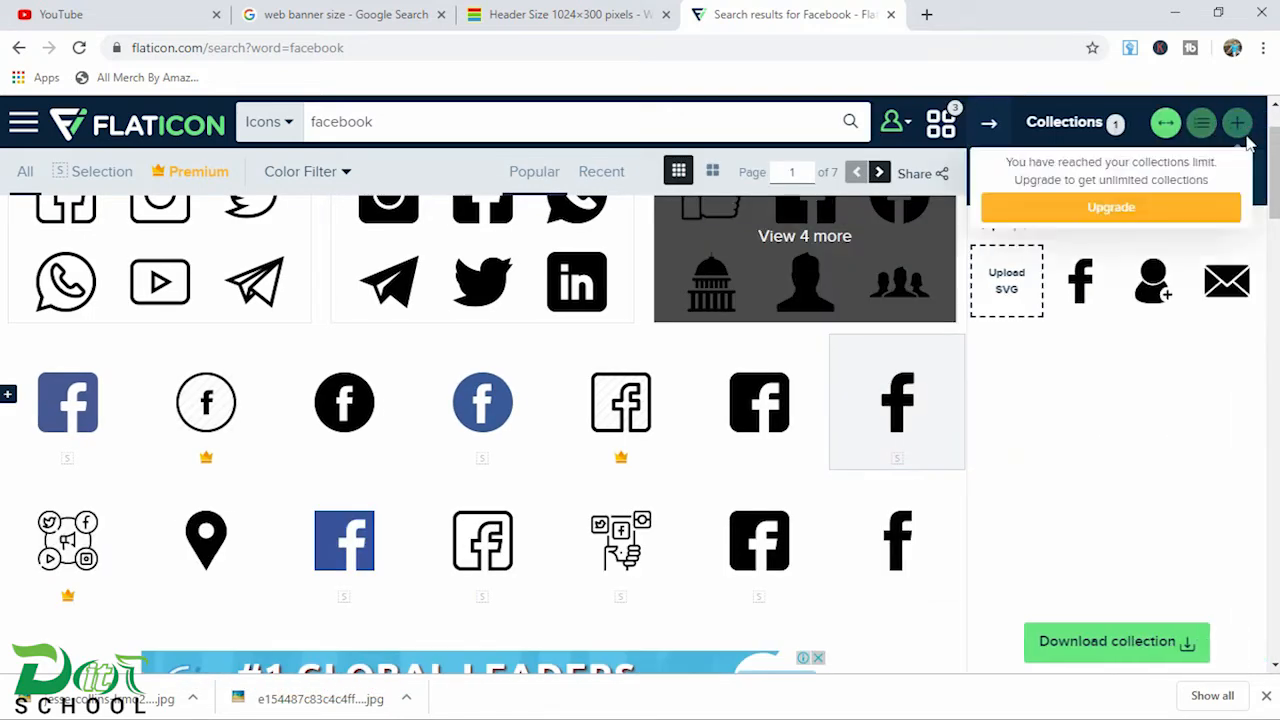
click(1147, 640)
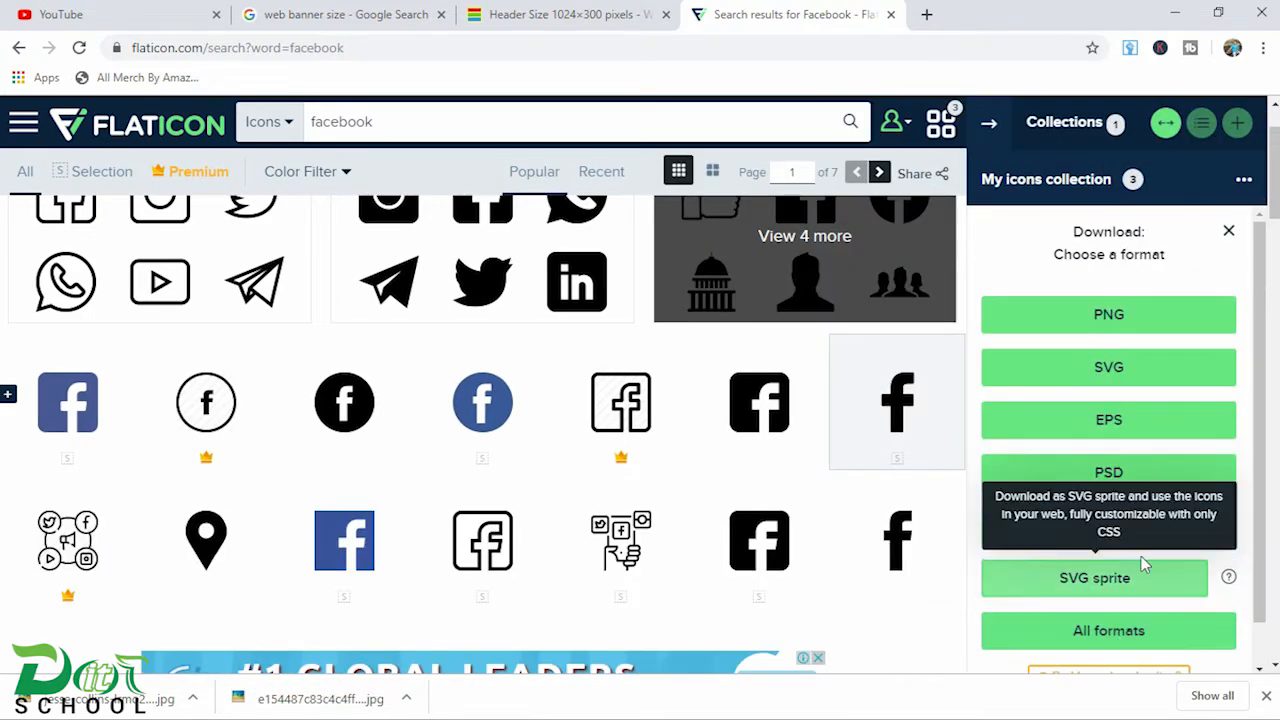
click(1170, 330)
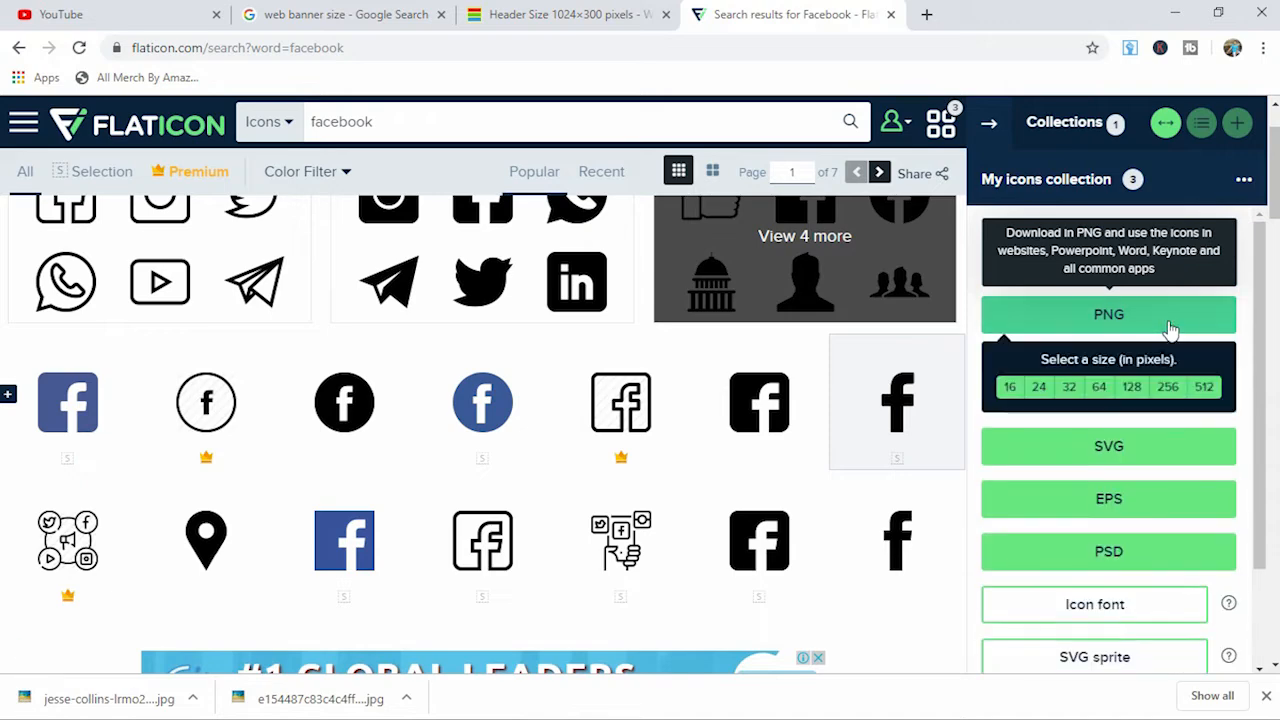
click(1138, 392)
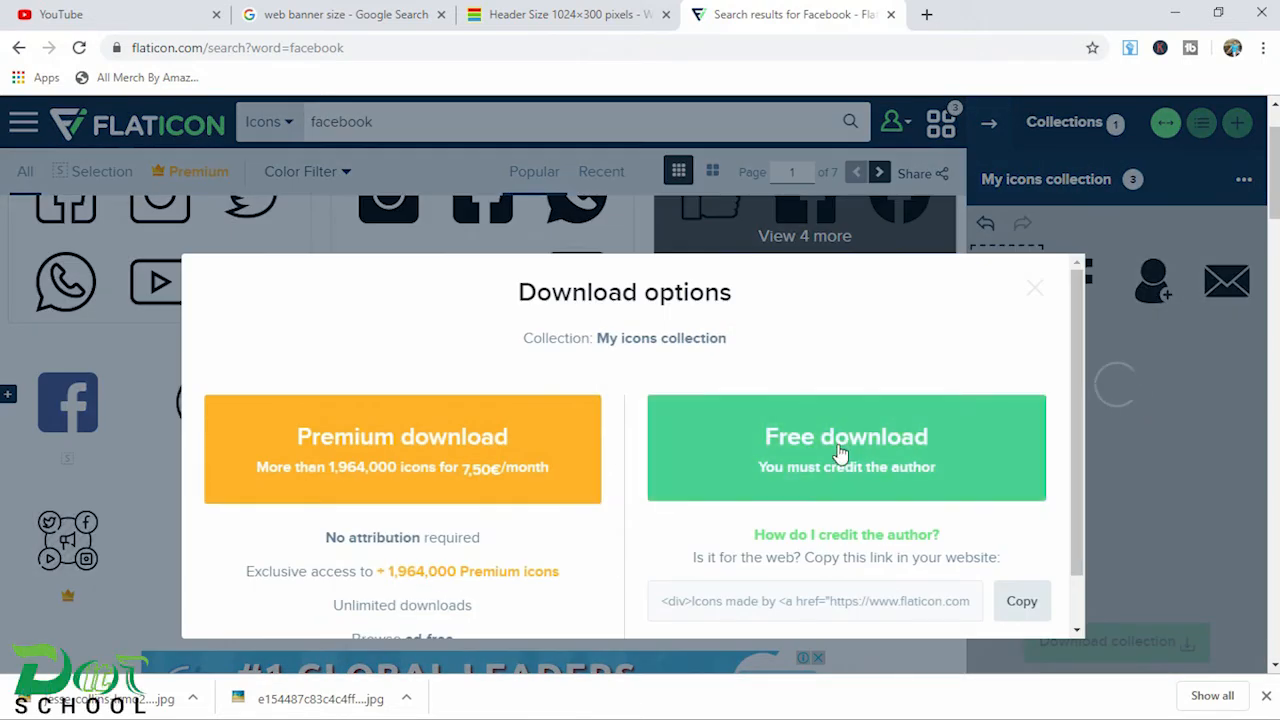
click(840, 455)
click(834, 443)
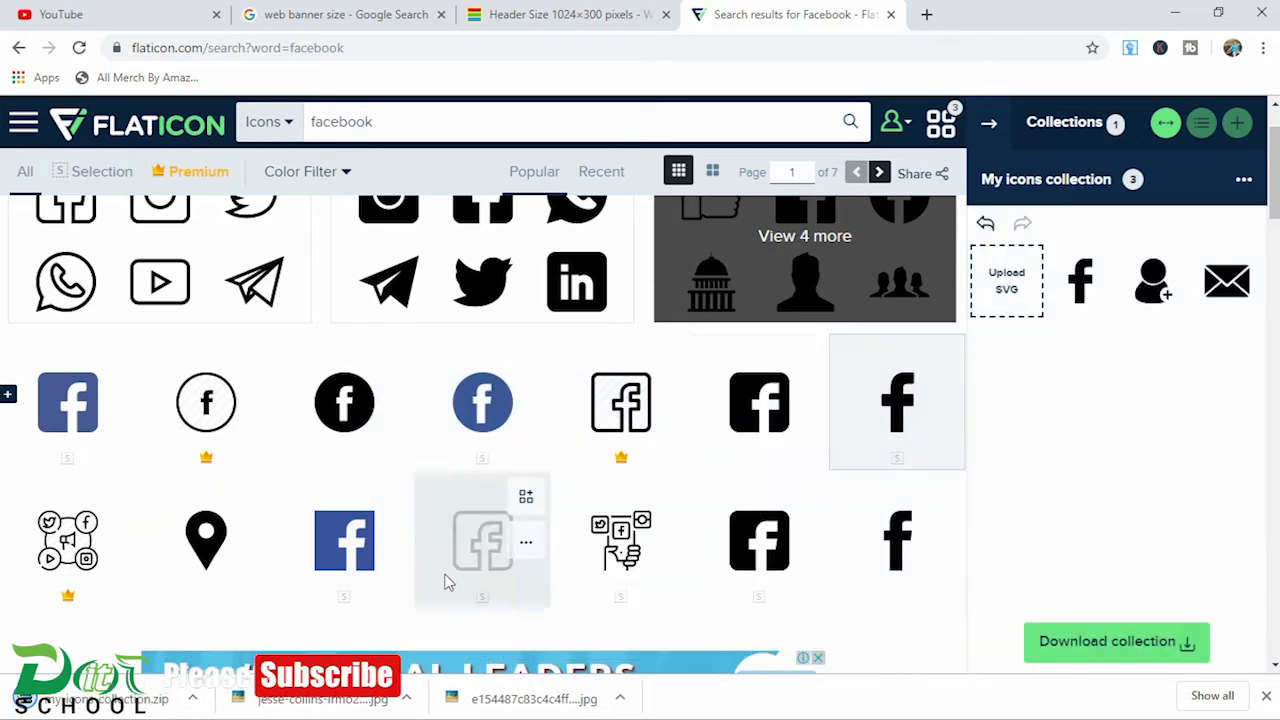
Step: Locate the downloaded my-icons-collection.zip in its folder and extract it into Downloads
click(193, 698)
click(230, 636)
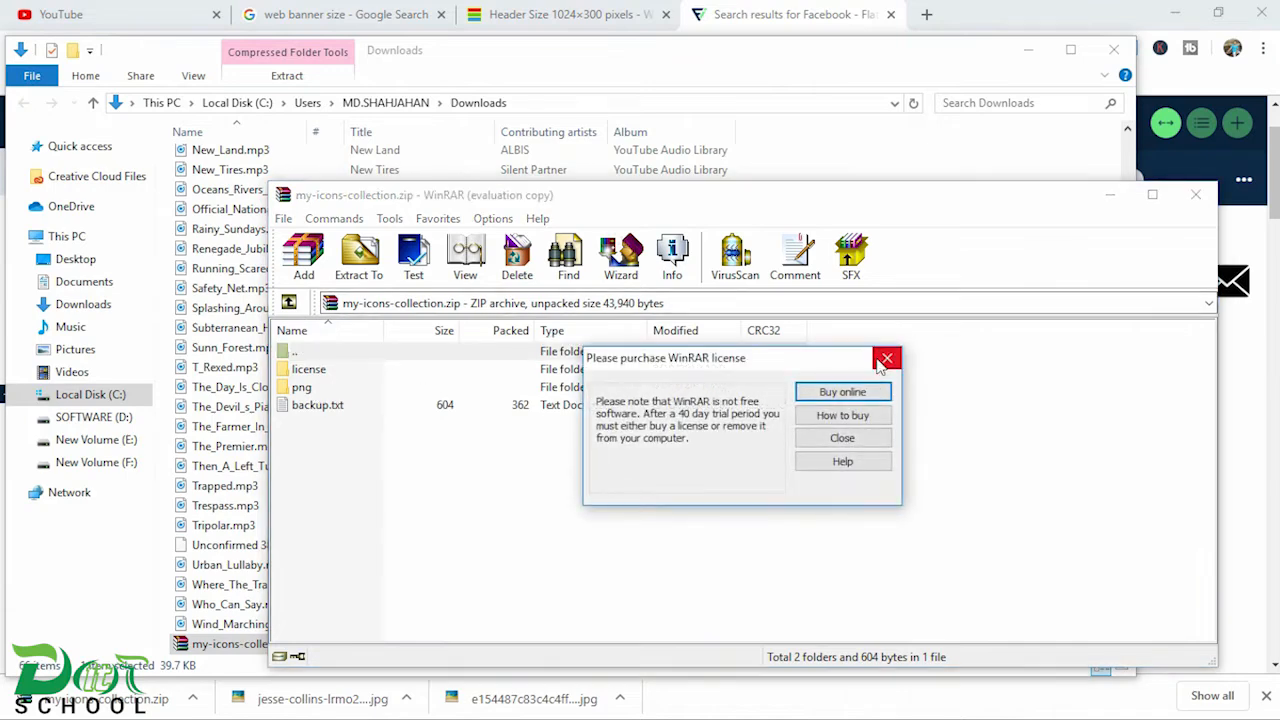
click(885, 359)
click(1195, 194)
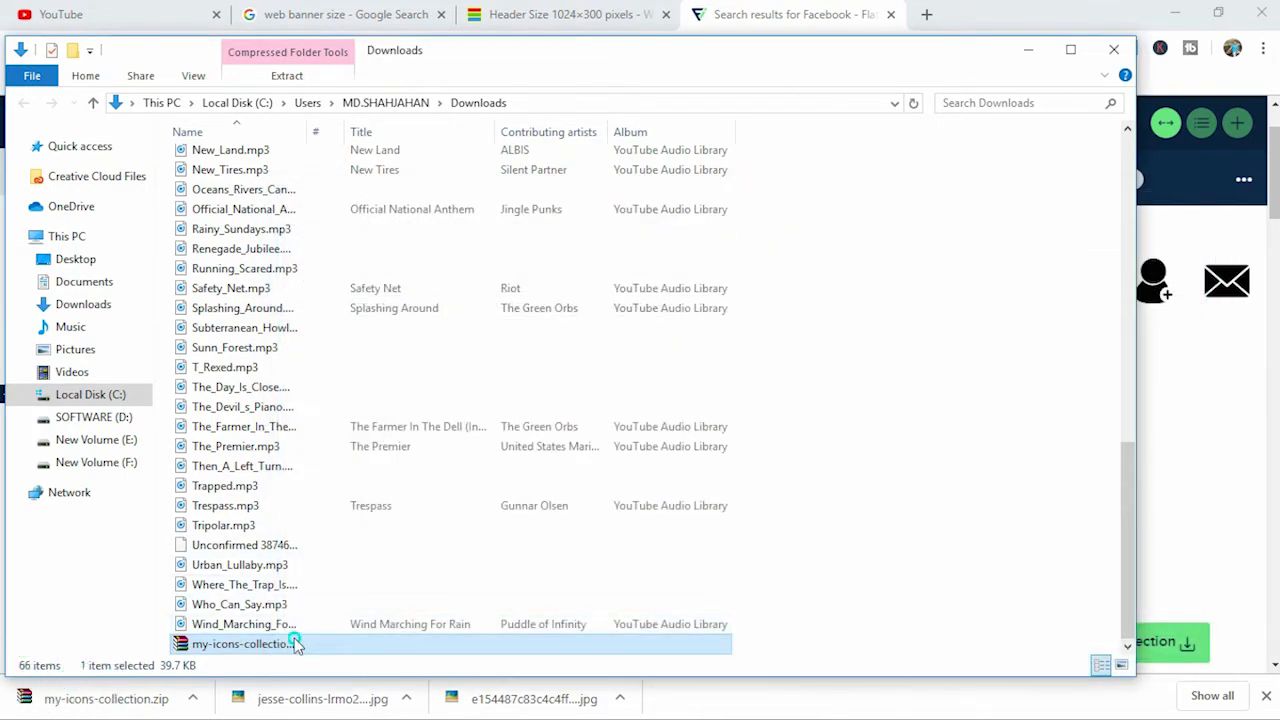
right_click(295, 640)
click(380, 301)
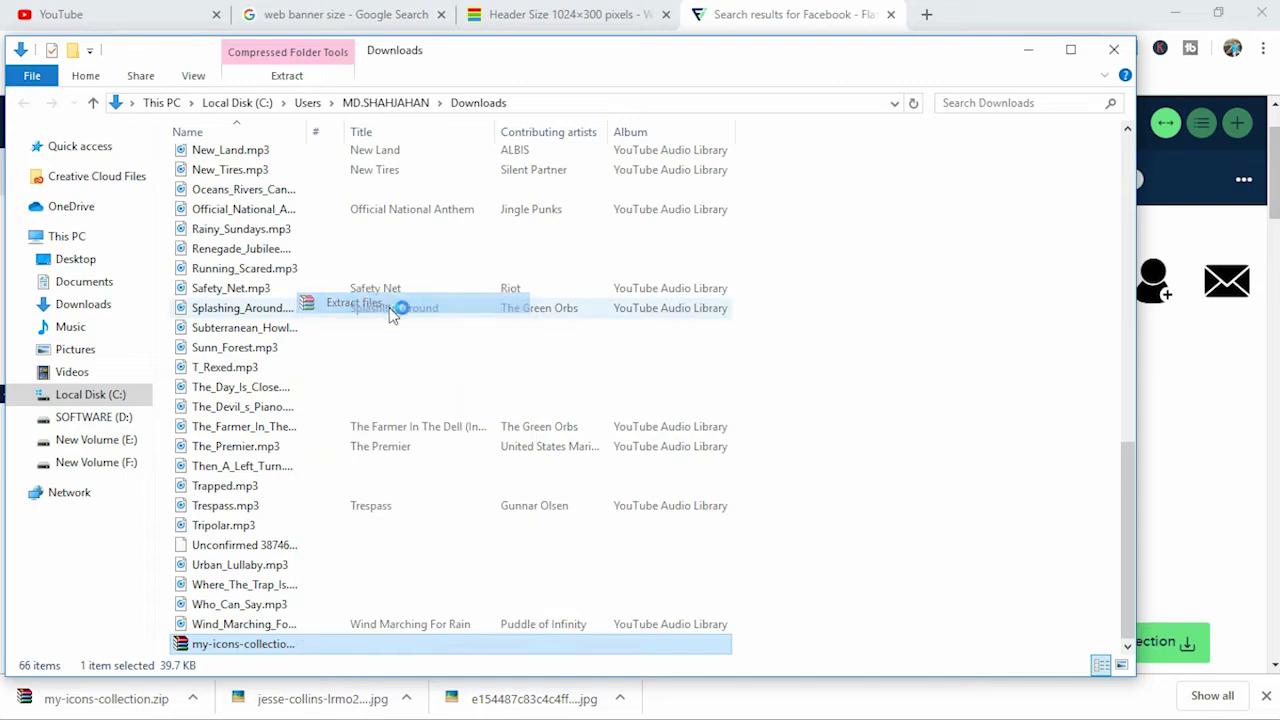
click(696, 562)
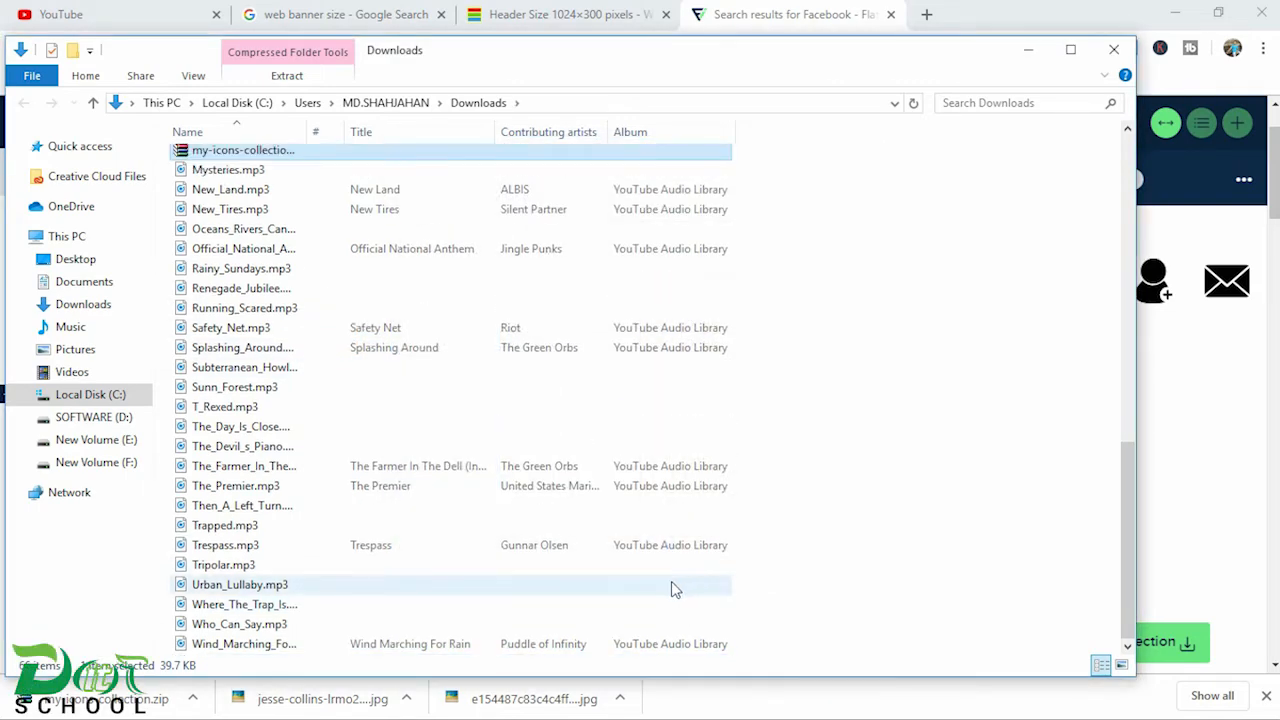
Step: Open the envelope, add-contact and Facebook logo images from the extracted png folder in Photoshop
scroll(314, 235, up, 15)
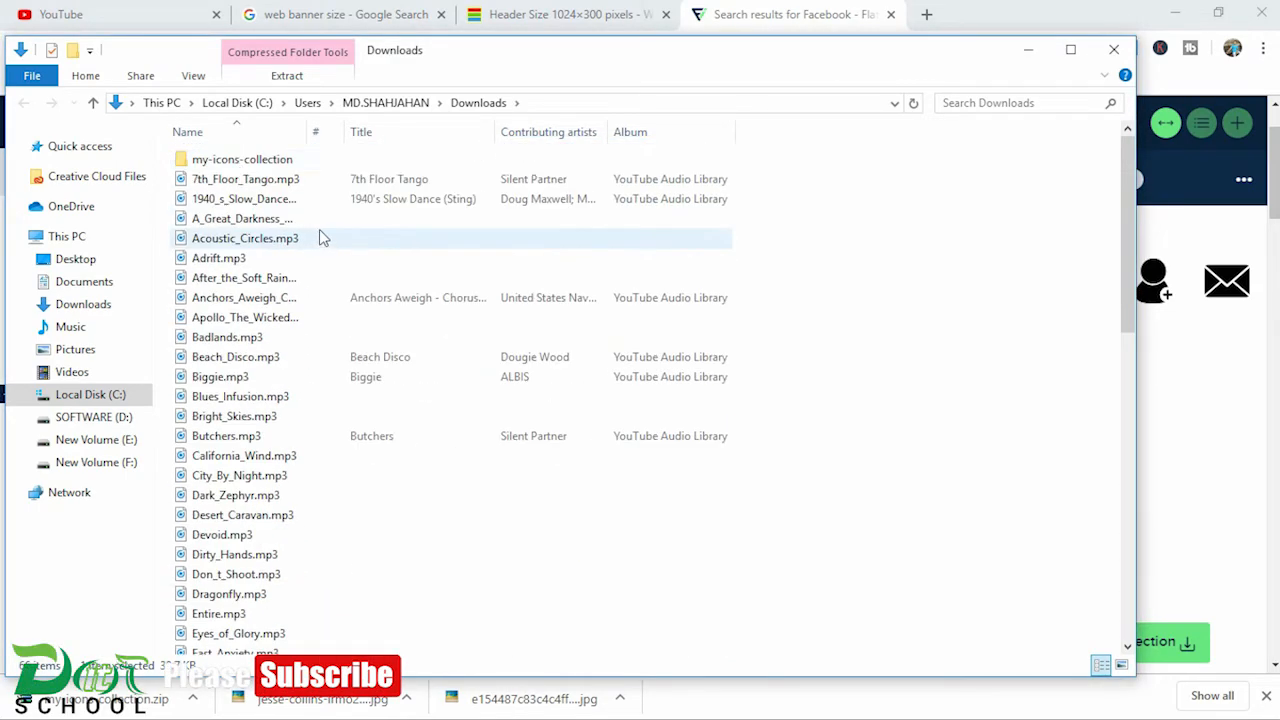
click(240, 162)
double_click(240, 162)
double_click(209, 186)
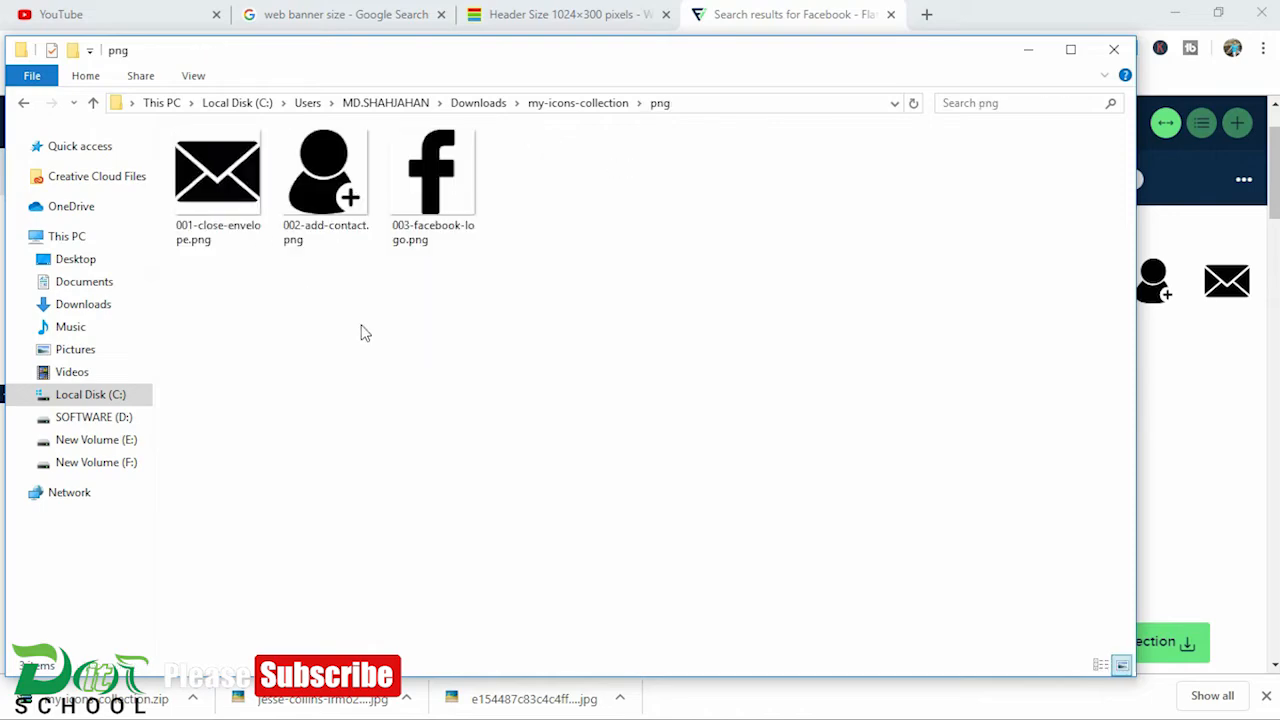
drag(500, 340, 153, 155)
drag(232, 178, 780, 108)
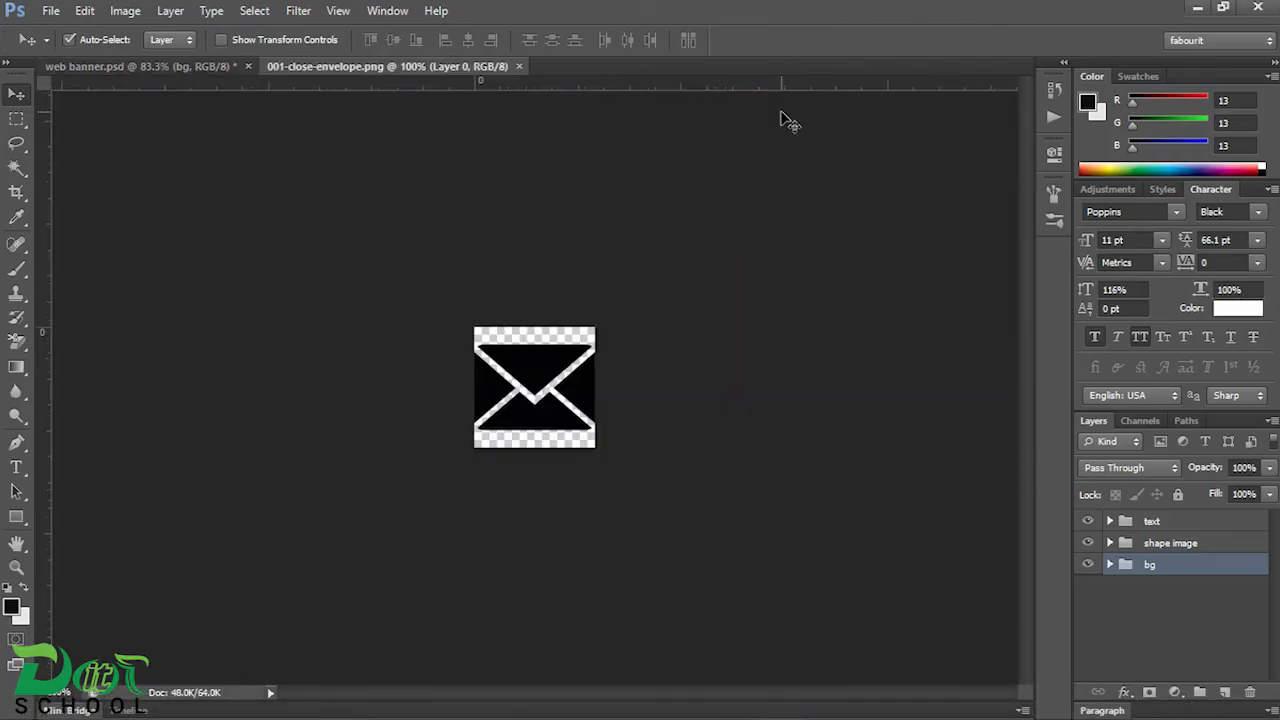
click(408, 70)
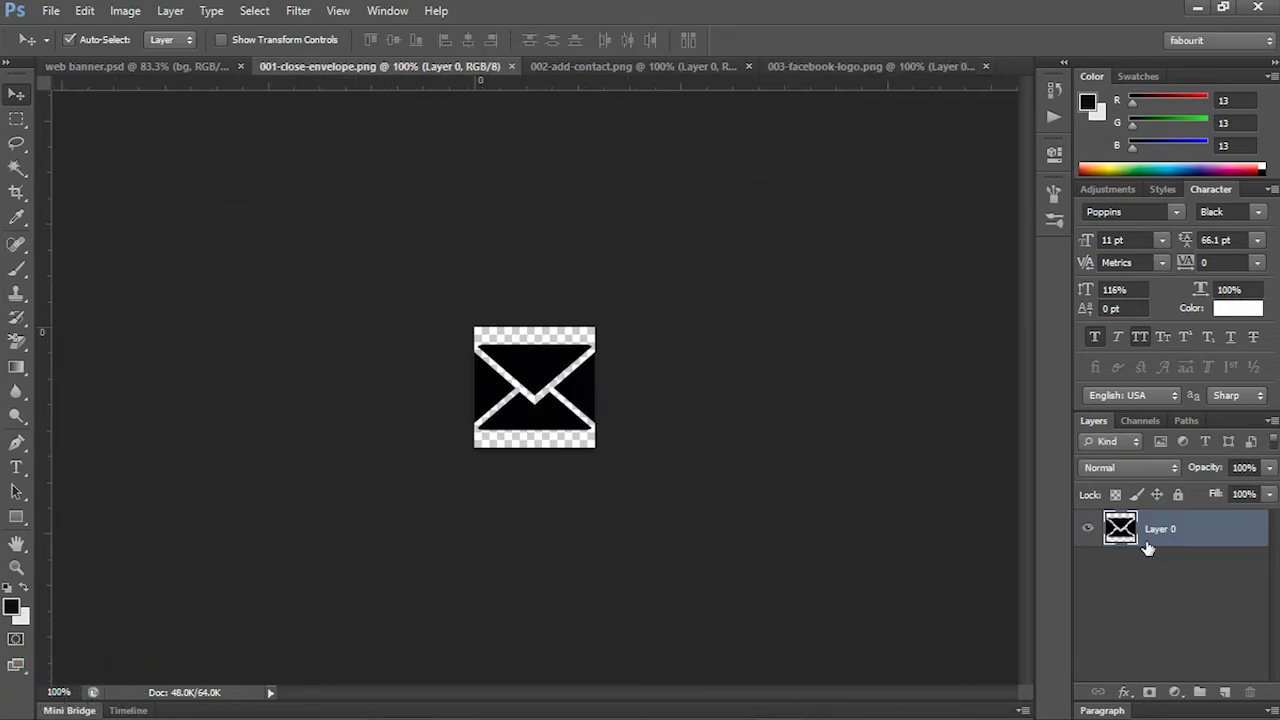
Step: Return to web banner.psd and draw a circle of about 53 px centred on the guide below the Lorem ipsum line
click(176, 67)
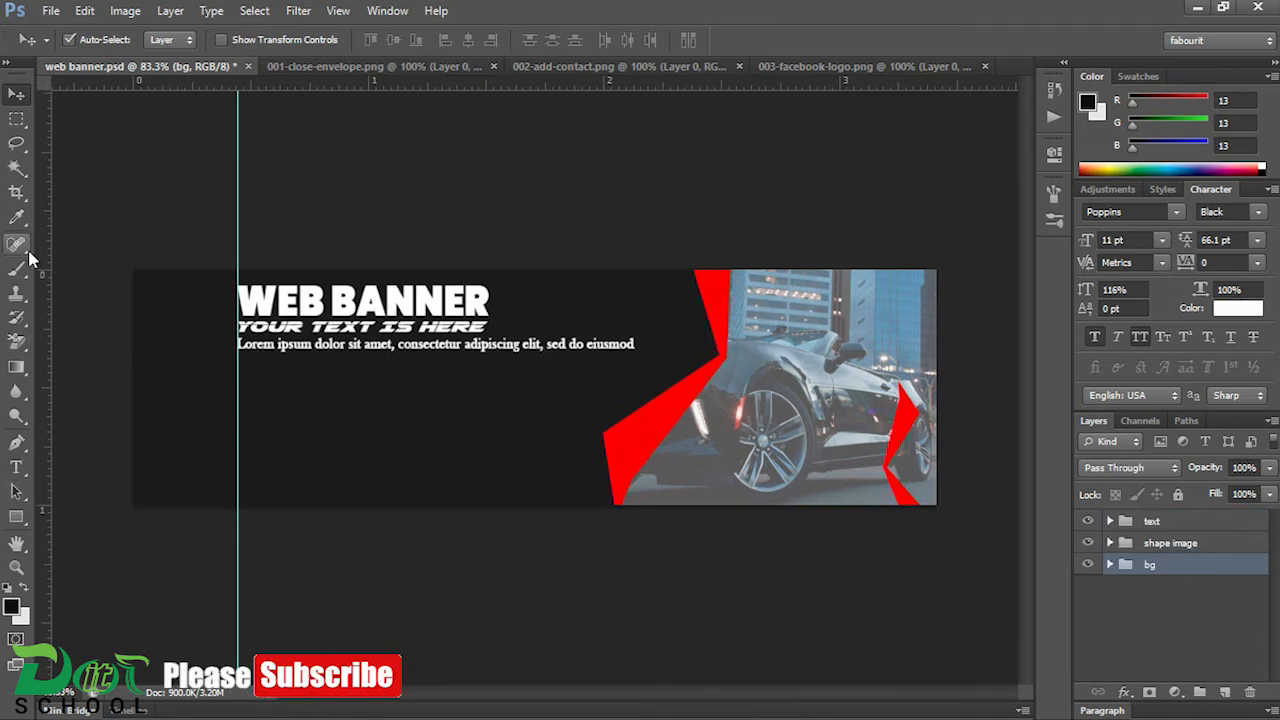
drag(5, 368, 58, 385)
drag(16, 517, 88, 565)
scroll(343, 414, up, 3)
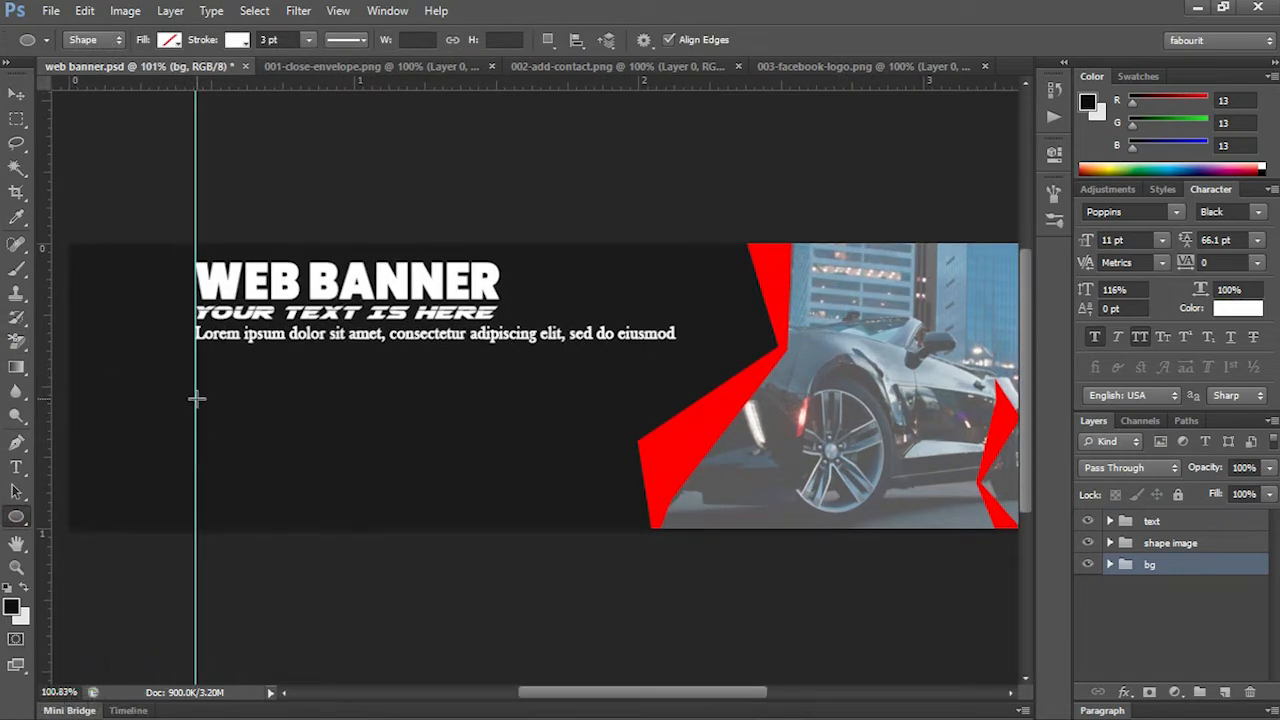
drag(197, 399, 224, 415)
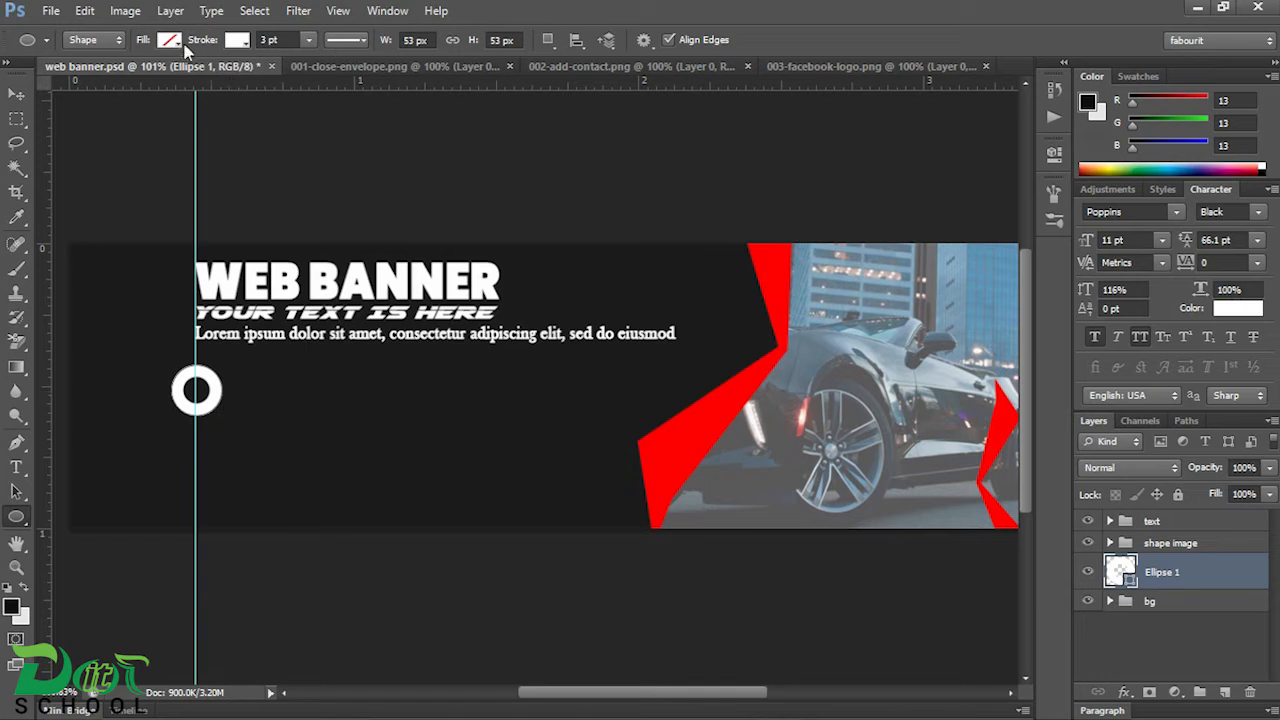
Step: Fill the circle with the recently used off-white colour and remove its stroke
click(170, 41)
click(91, 130)
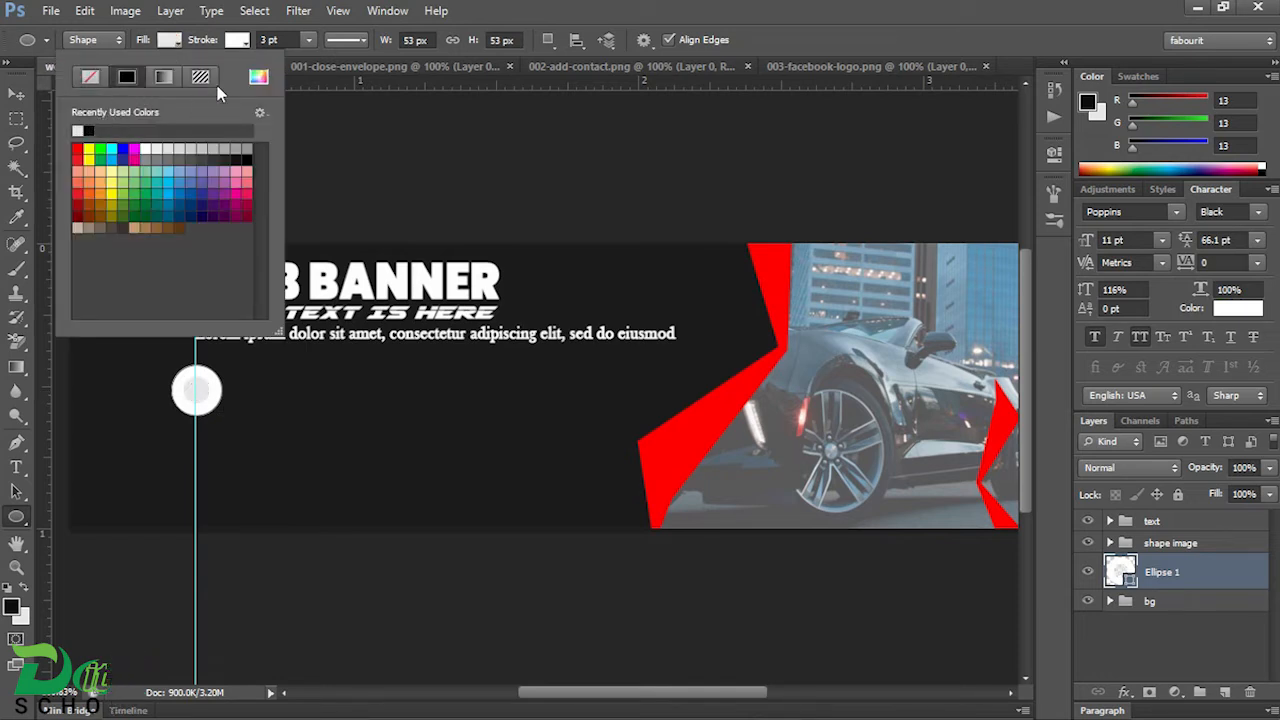
click(241, 41)
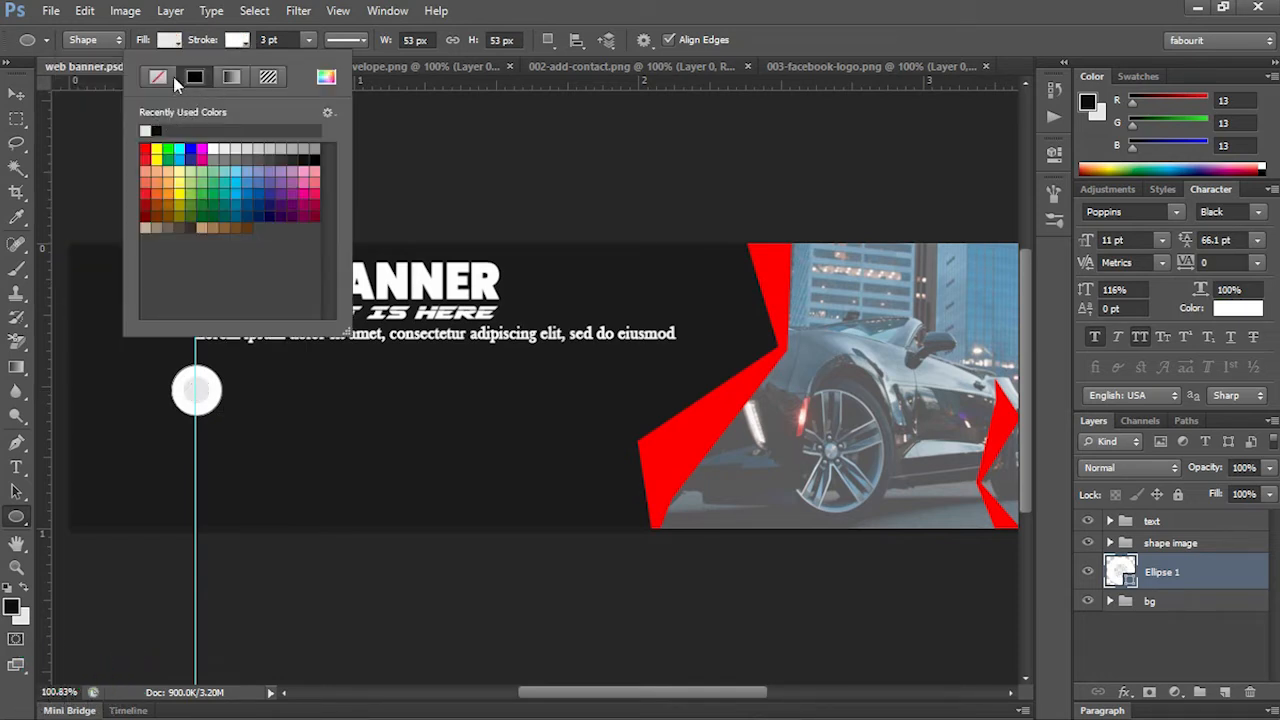
click(157, 78)
Step: Duplicate the circle twice in a column beneath it and move all three circles up until they fit inside the banner
click(16, 93)
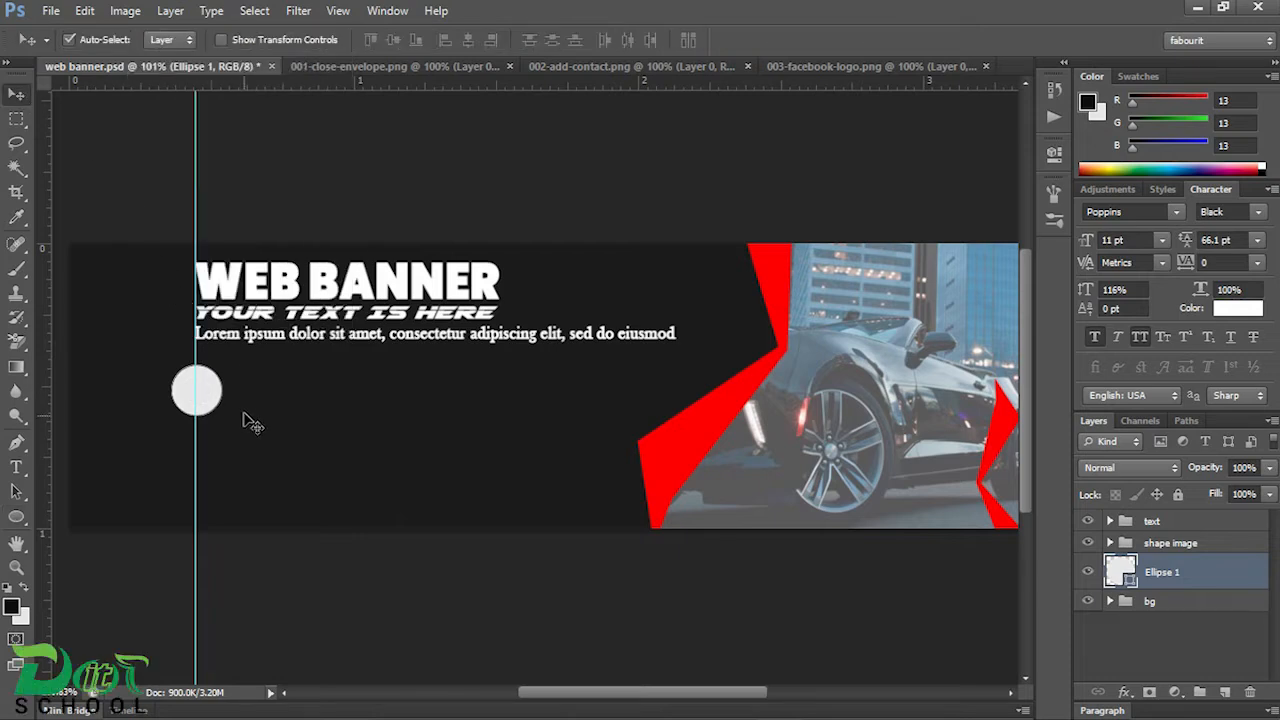
drag(212, 402, 207, 528)
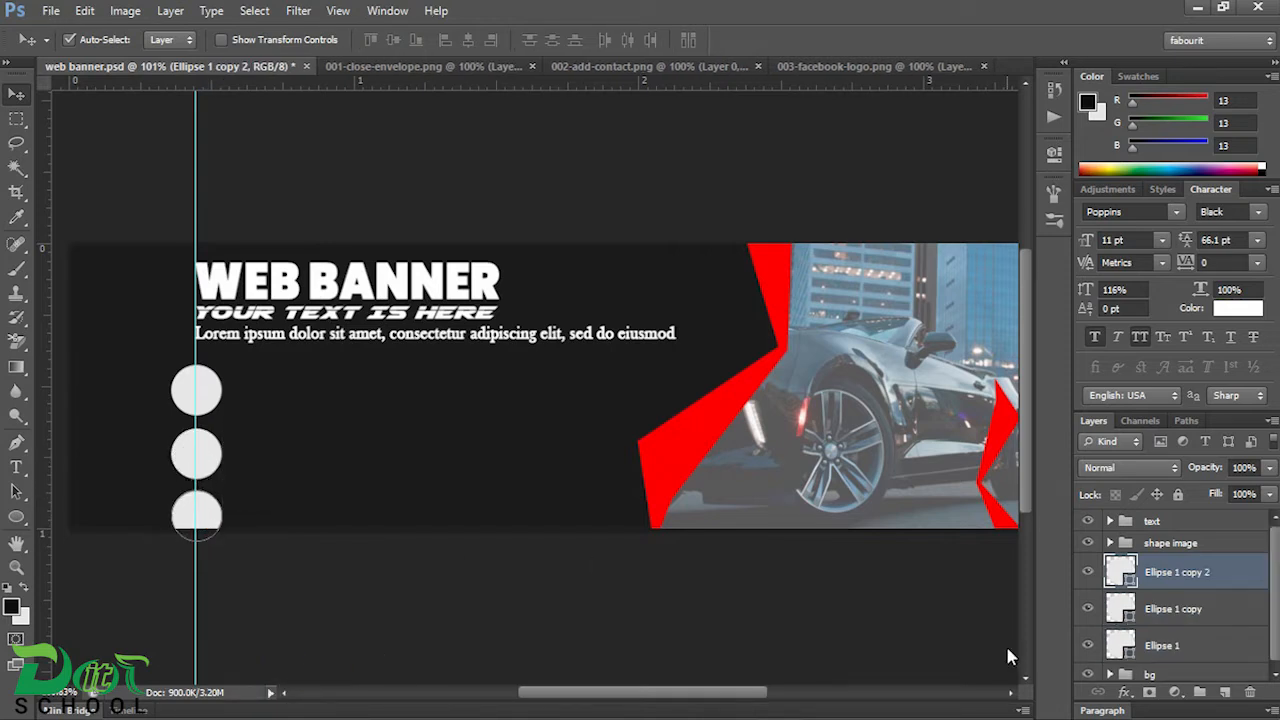
shift+click(1168, 647)
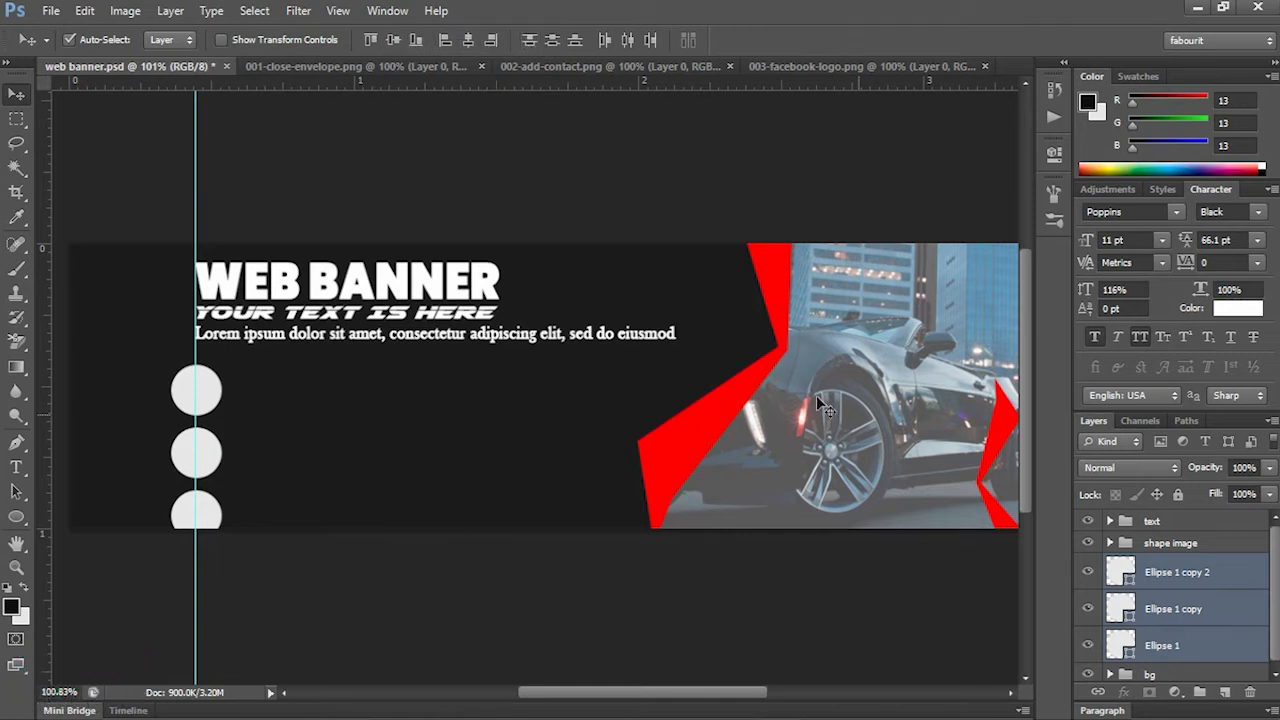
key(Up)
key(Up)
key(Up)
key(Up)
key(Up)
key(Up)
key(Up)
key(Up)
key(Up)
key(Up)
key(Up)
key(Up)
key(Up)
key(Up)
key(Up)
key(Up)
key(Up)
key(Up)
key(Up)
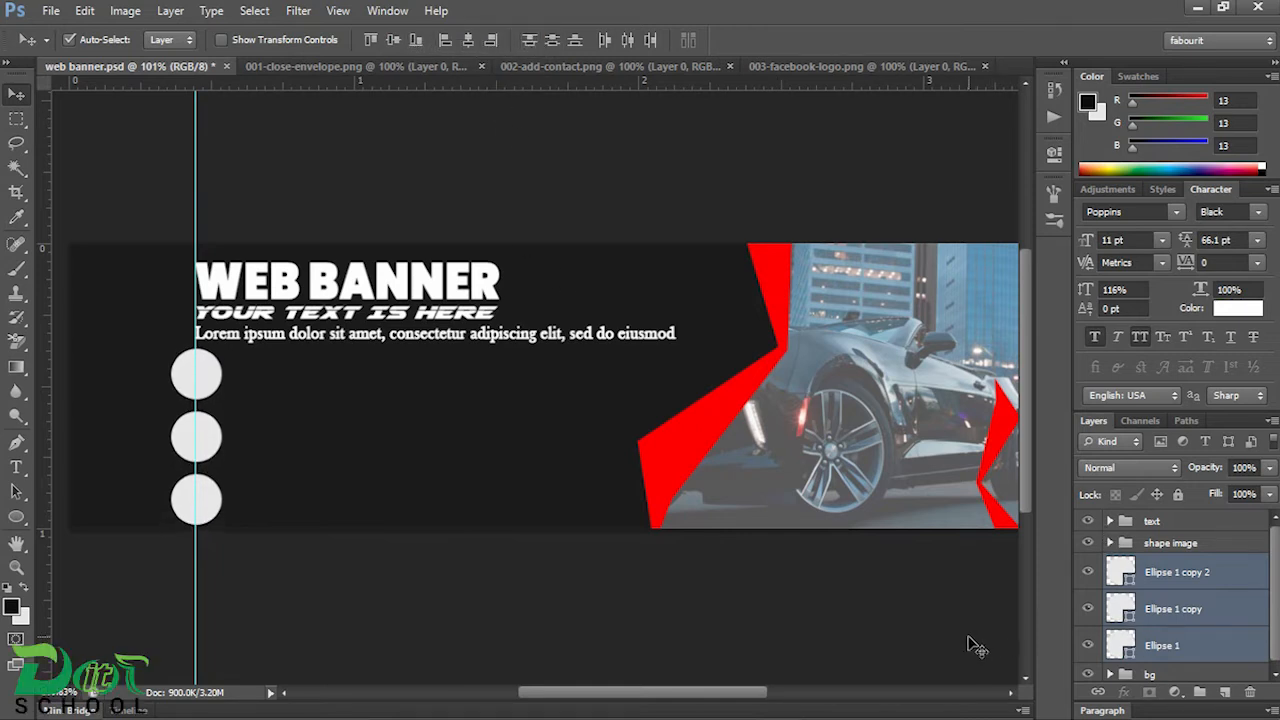
Step: Scale the three circles together to about 81% and move them down to a Y position of 213.5 px
key(ctrl+t)
drag(221, 350, 220, 366)
key(Down)
key(Down)
key(Down)
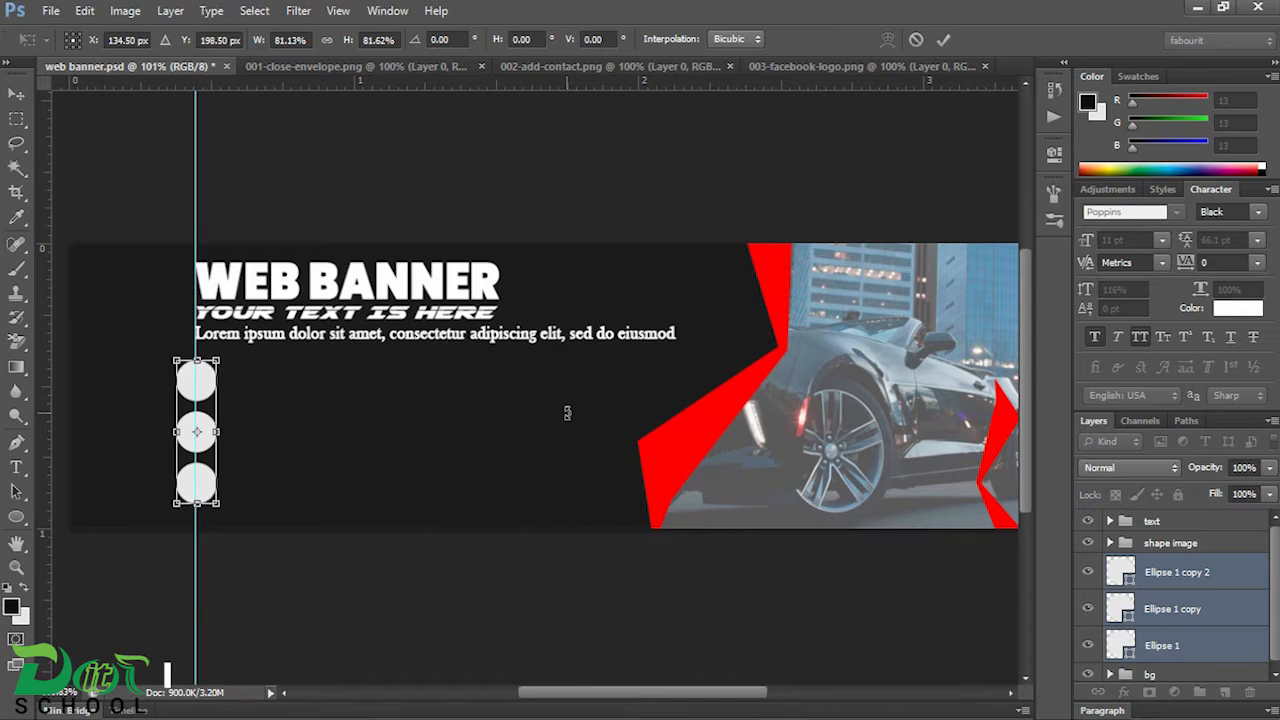
key(Down)
key(Down)
key(Down)
key(Down)
key(Down)
key(Down)
key(Down)
key(Down)
key(Down)
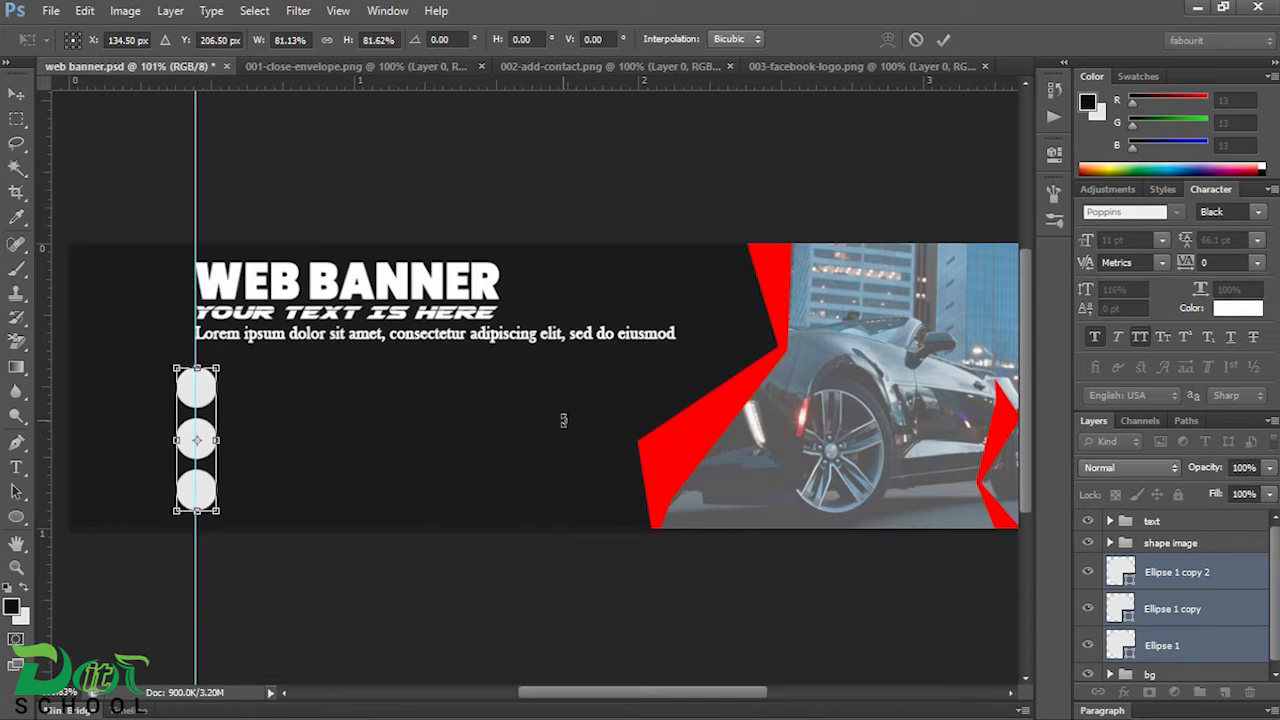
key(Down)
key(Down)
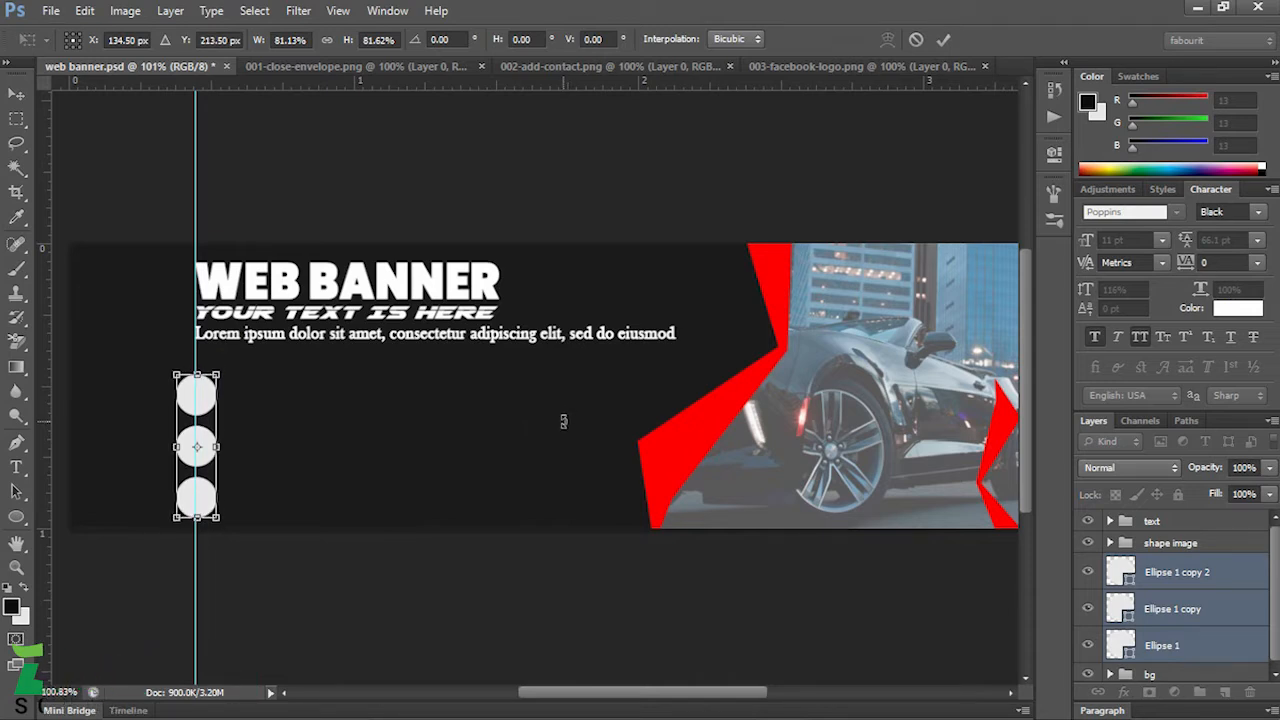
key(Return)
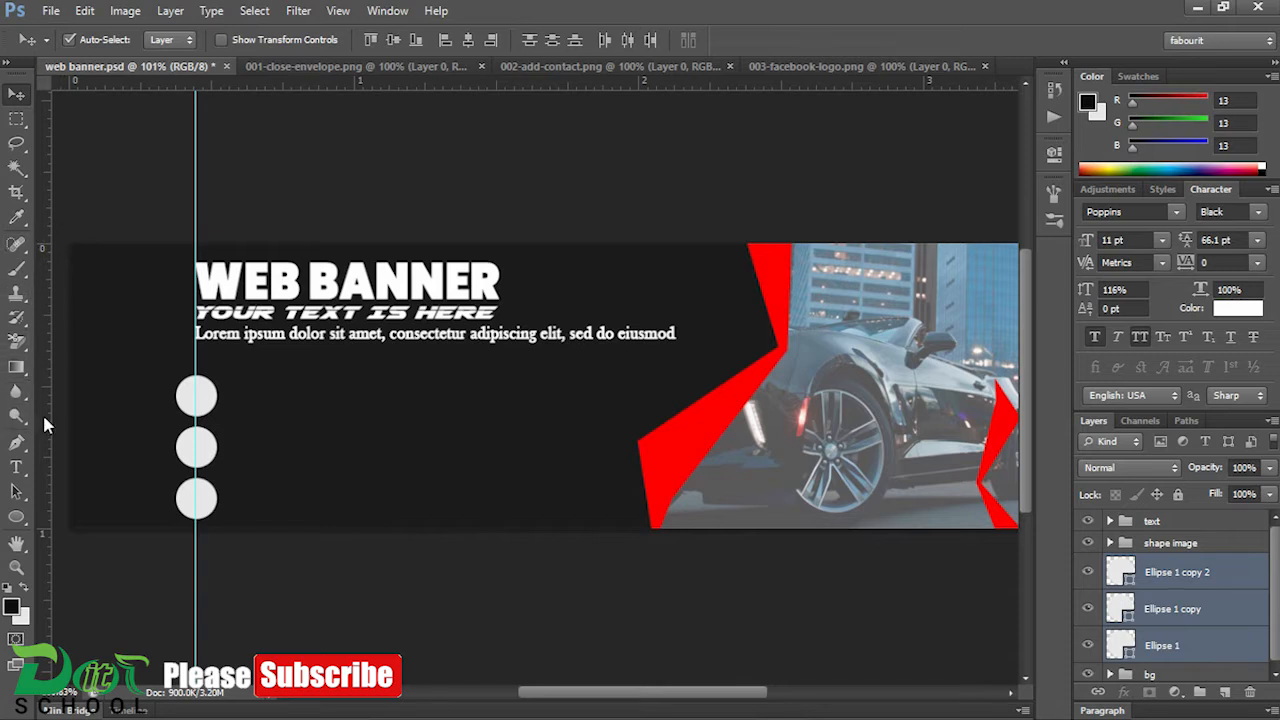
Step: Copy the envelope icon from 001-close-envelope.png into web banner.psd, placing its layer above the three circle layers
click(1156, 583)
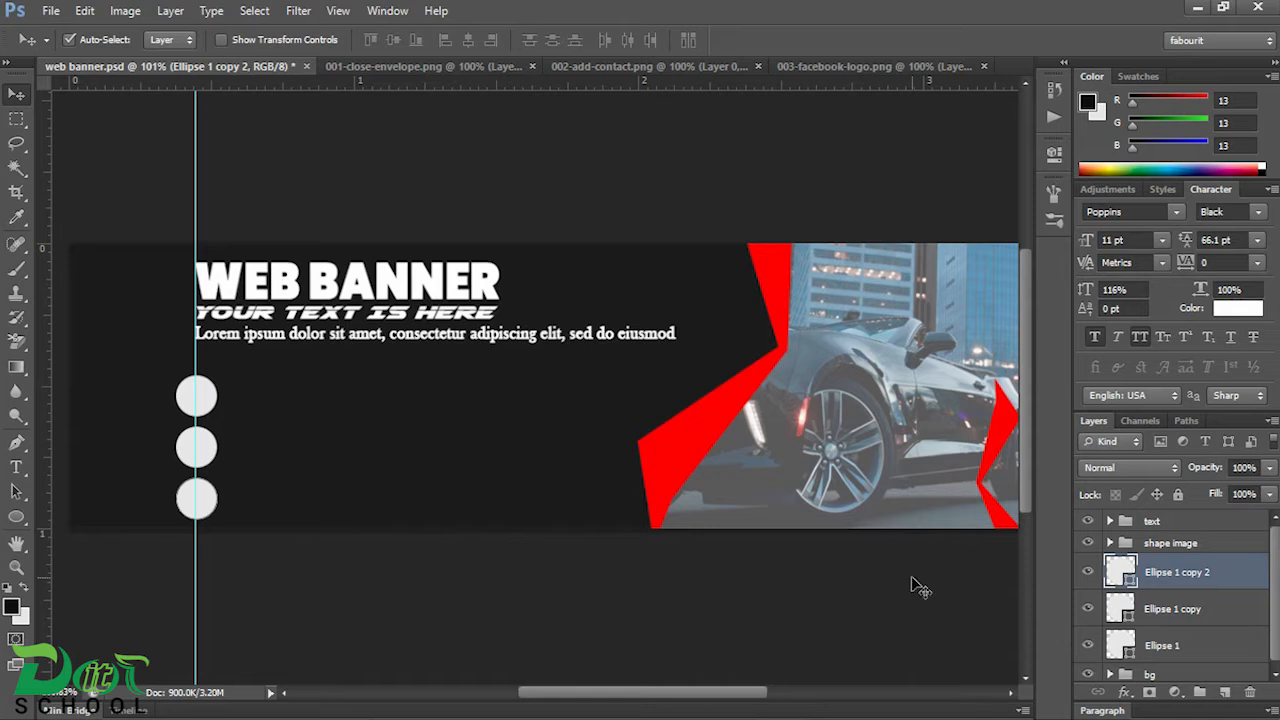
click(432, 70)
drag(560, 365, 402, 458)
key(ctrl+t)
drag(401, 395, 361, 450)
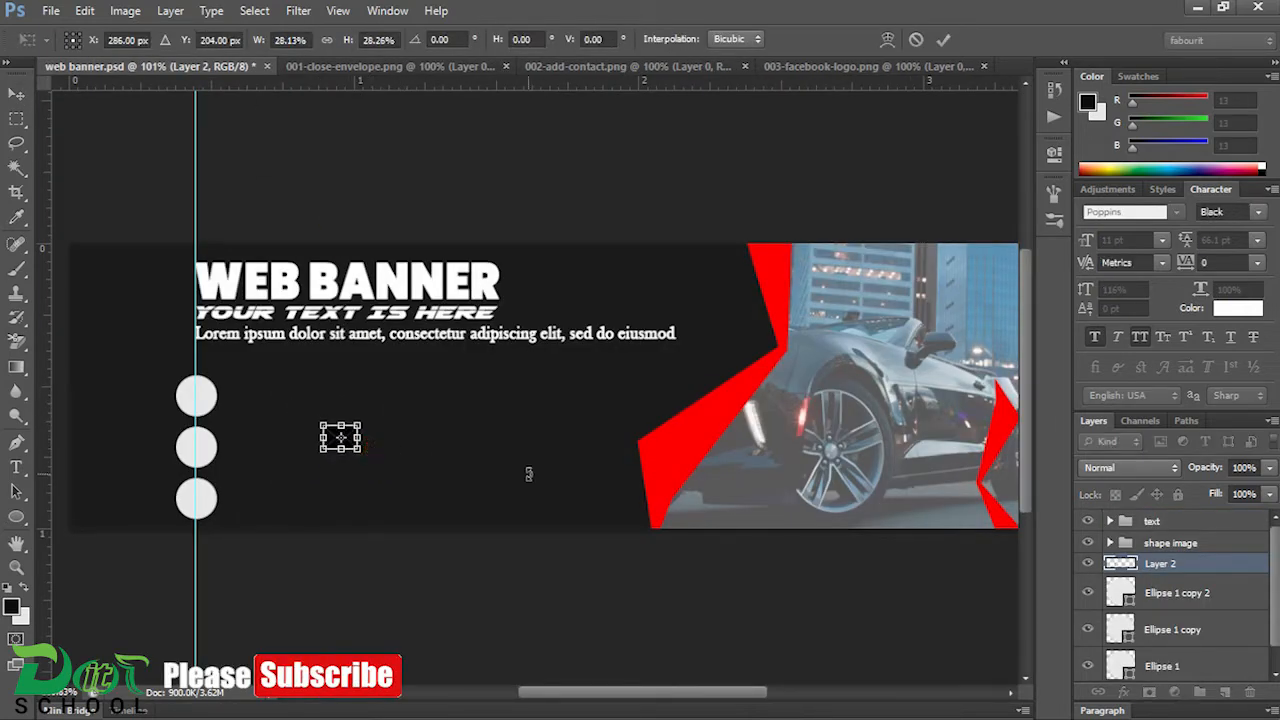
key(Escape)
Step: Copy the contact icon from 002-add-contact.png and the Facebook logo from 003-facebook-logo.png into web banner.psd
click(620, 66)
drag(510, 345, 522, 448)
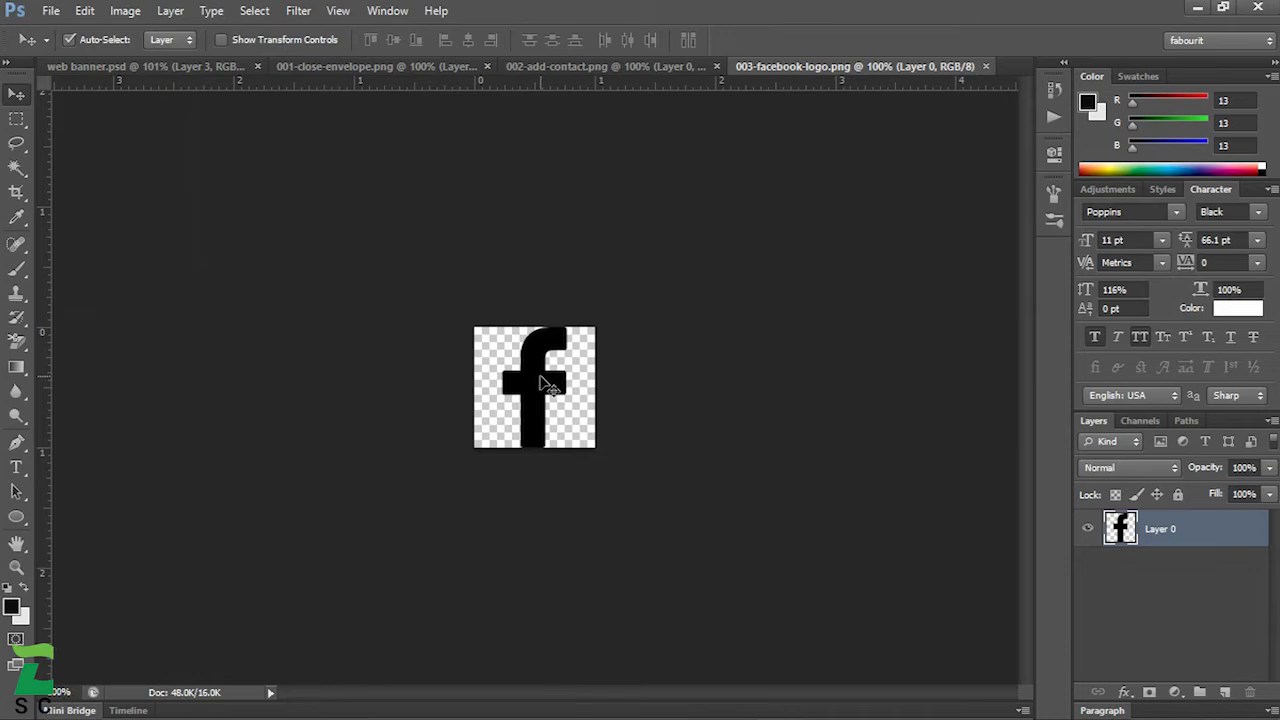
drag(540, 380, 385, 517)
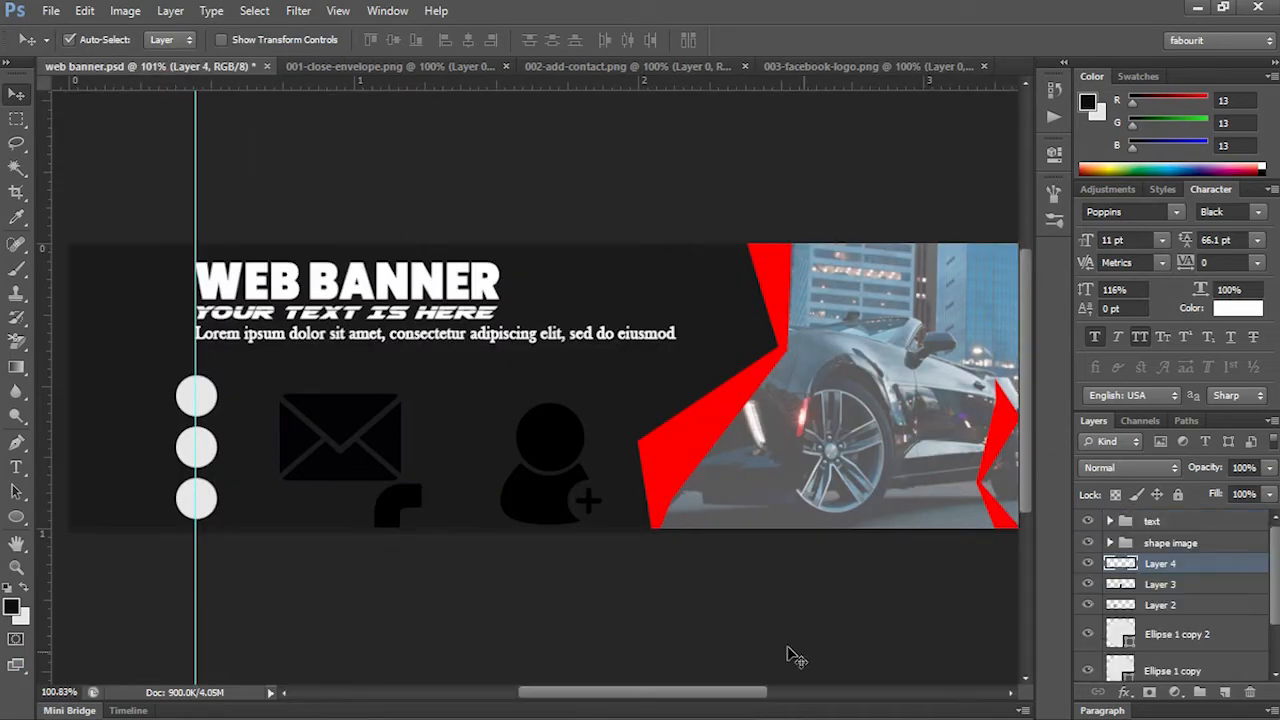
Step: Group the three icon layers with the three circle layers and name the group "icon"
shift+click(1152, 607)
scroll(1165, 648, down, 2)
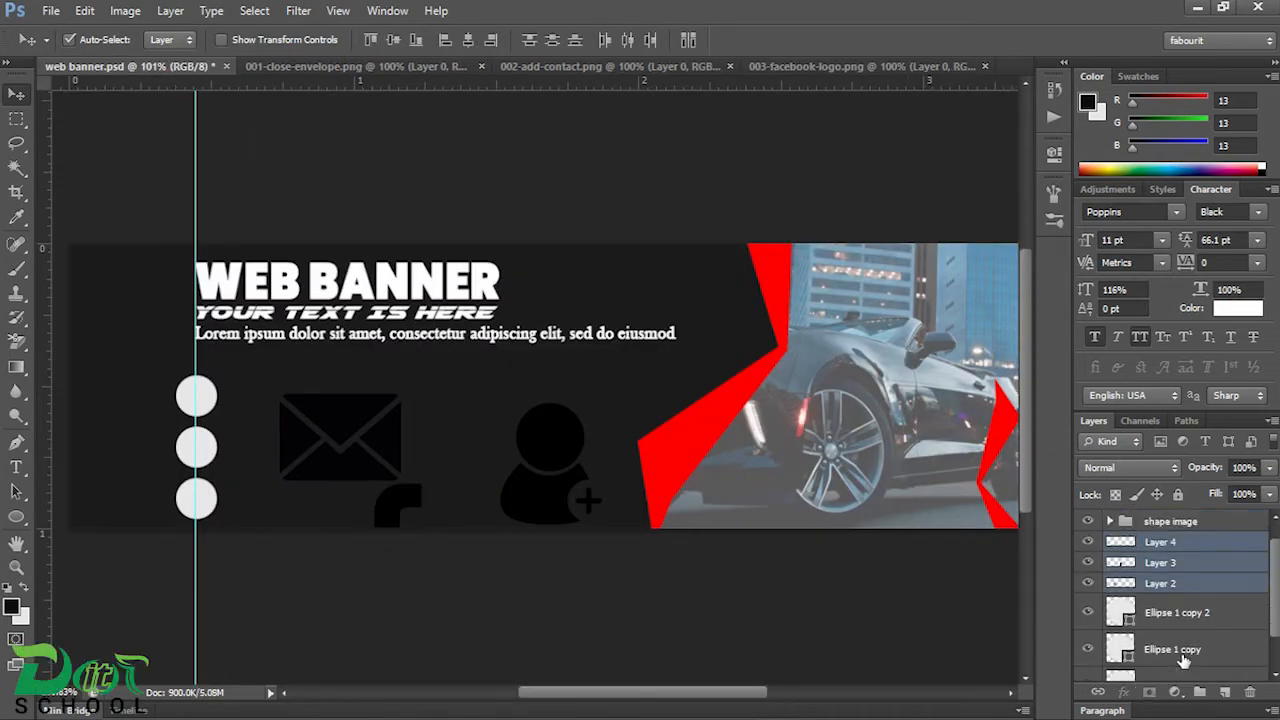
shift+click(1181, 666)
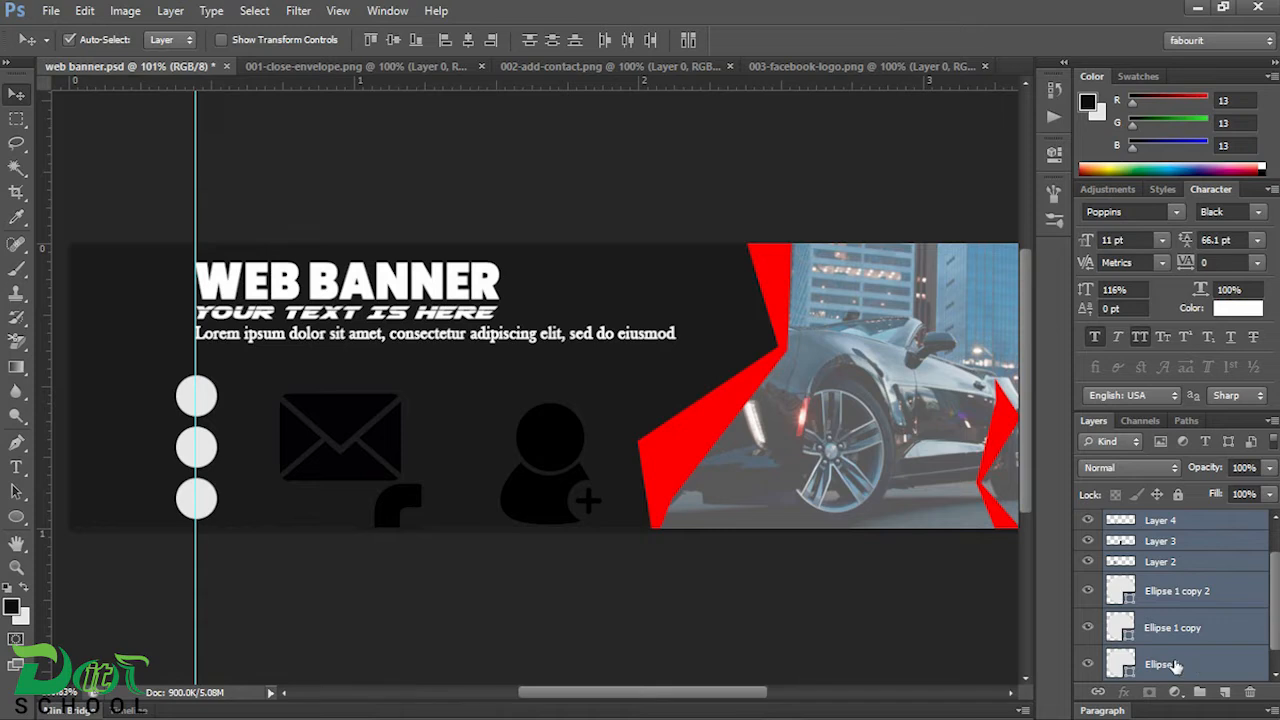
key(ctrl+g)
double_click(1165, 564)
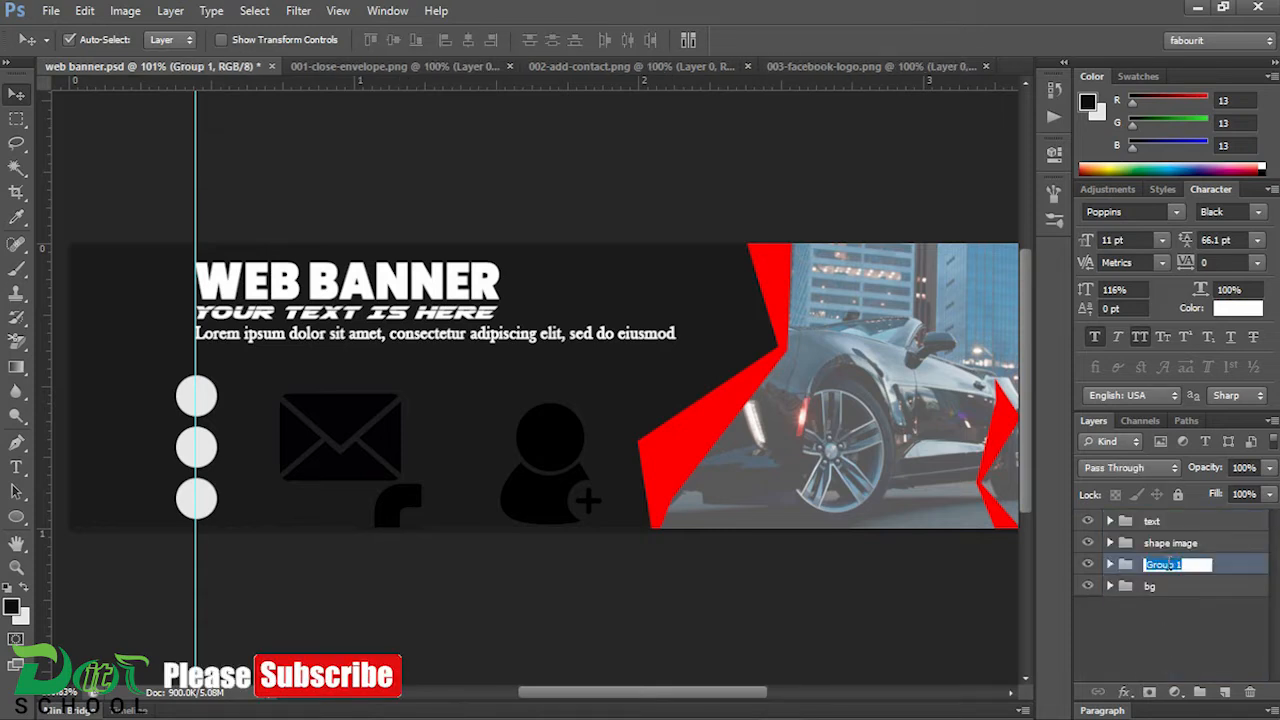
key(Return)
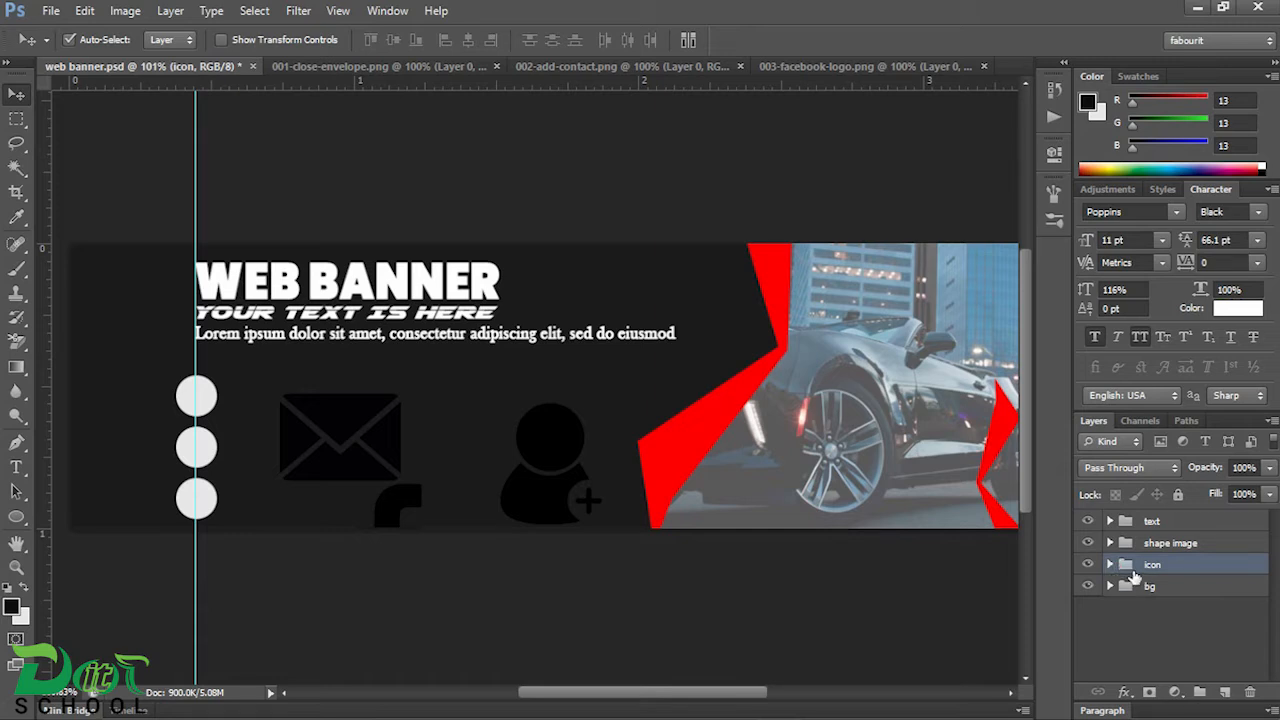
Step: Scale the three icons in the icon group together to about 25% and move them beside the column of circles
click(1111, 565)
scroll(1187, 610, down, 1)
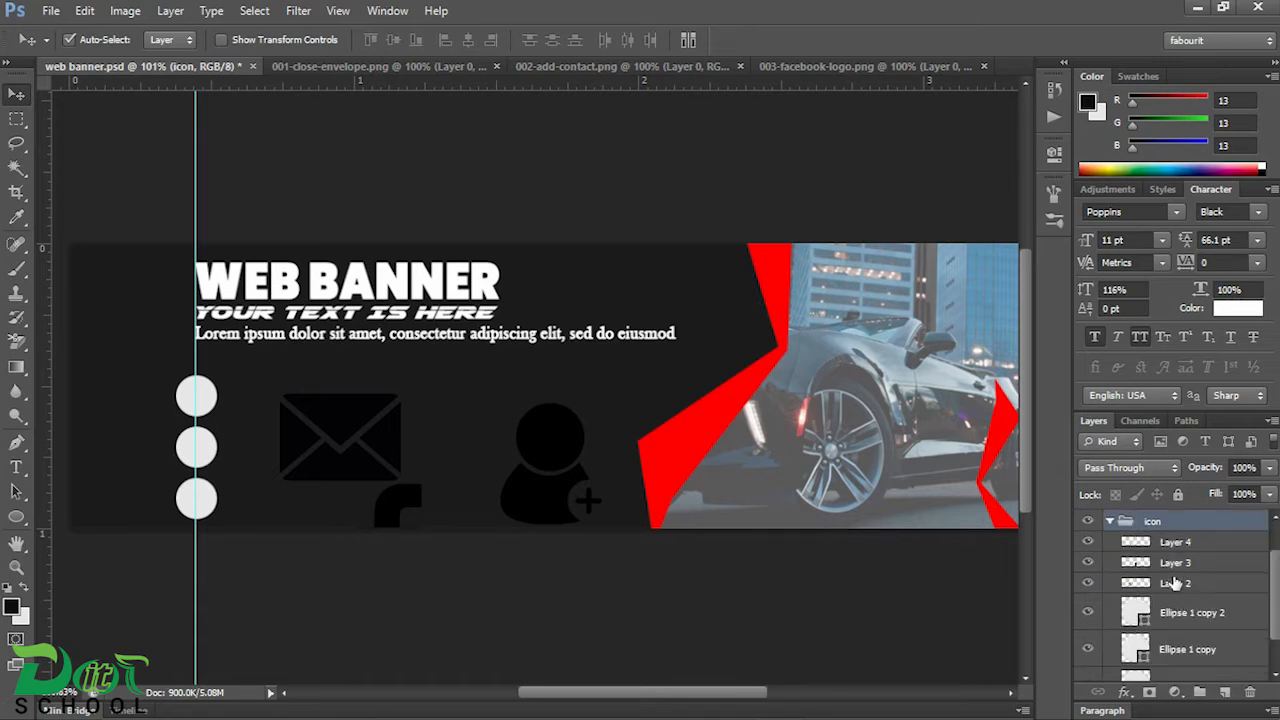
click(1178, 541)
shift+click(1182, 585)
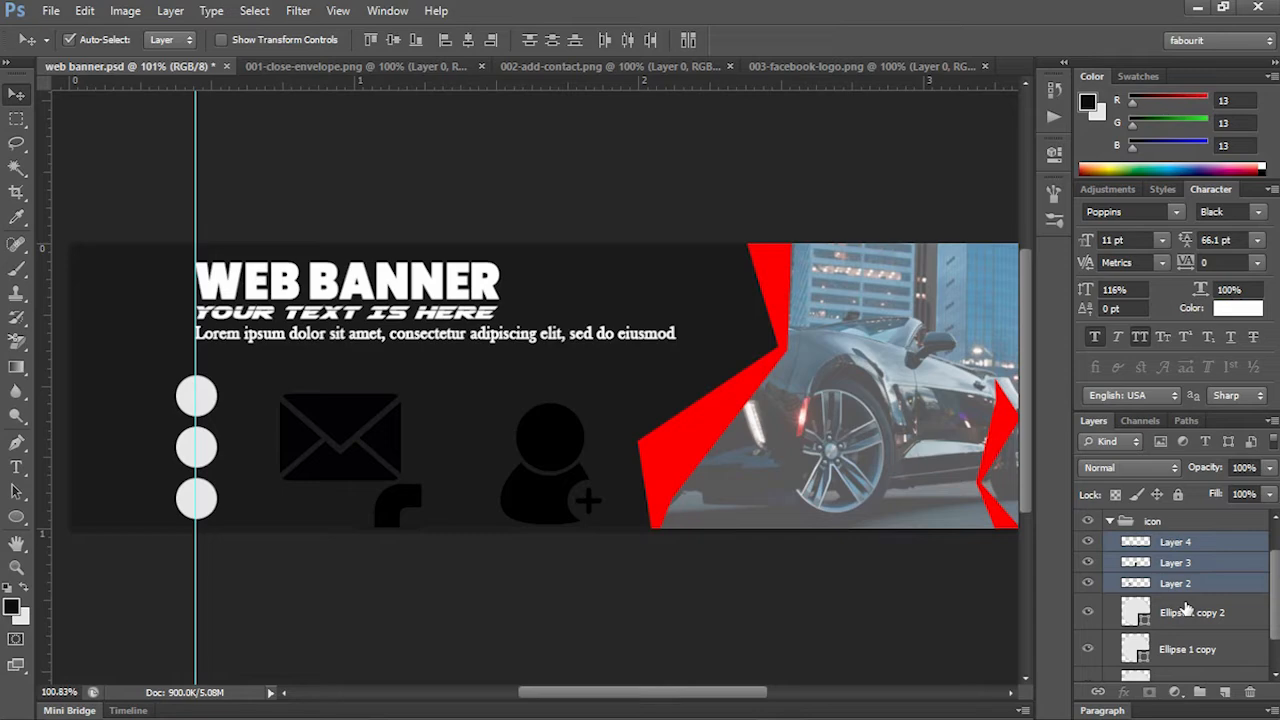
key(ctrl+t)
drag(606, 394, 1105, 447)
scroll(586, 457, up, 8)
drag(899, 494, 537, 298)
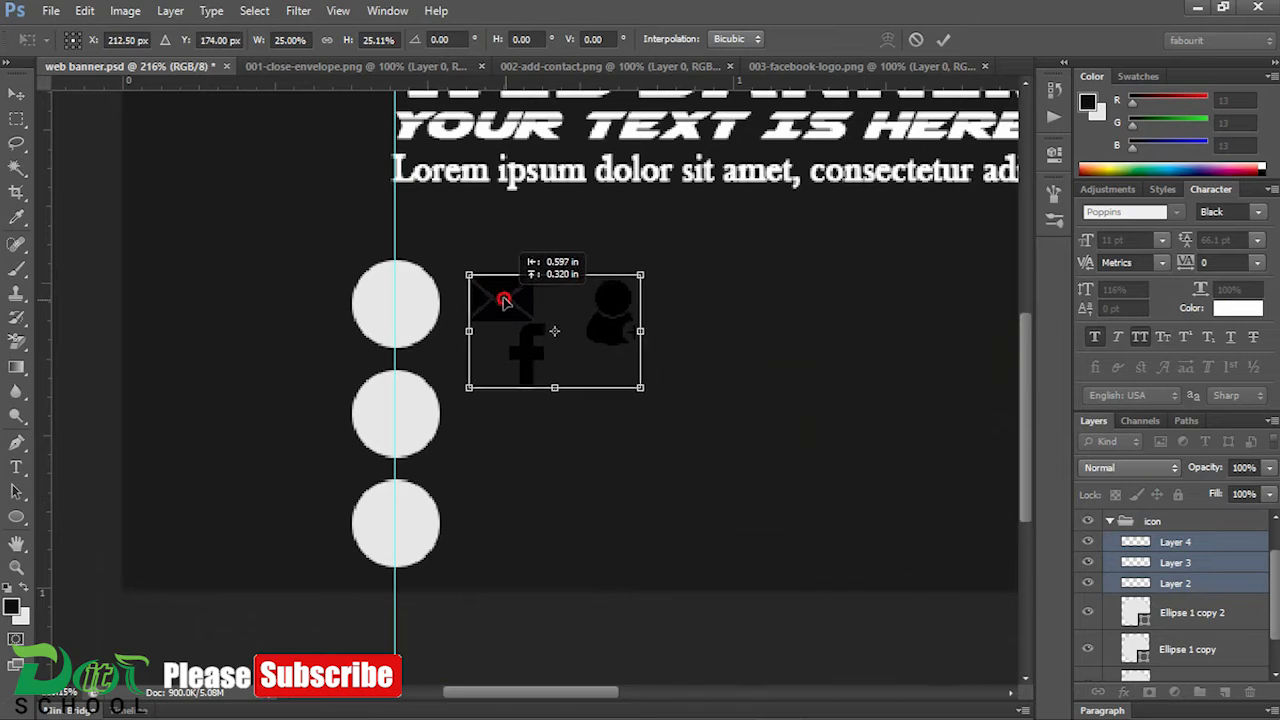
double_click(537, 330)
click(782, 322)
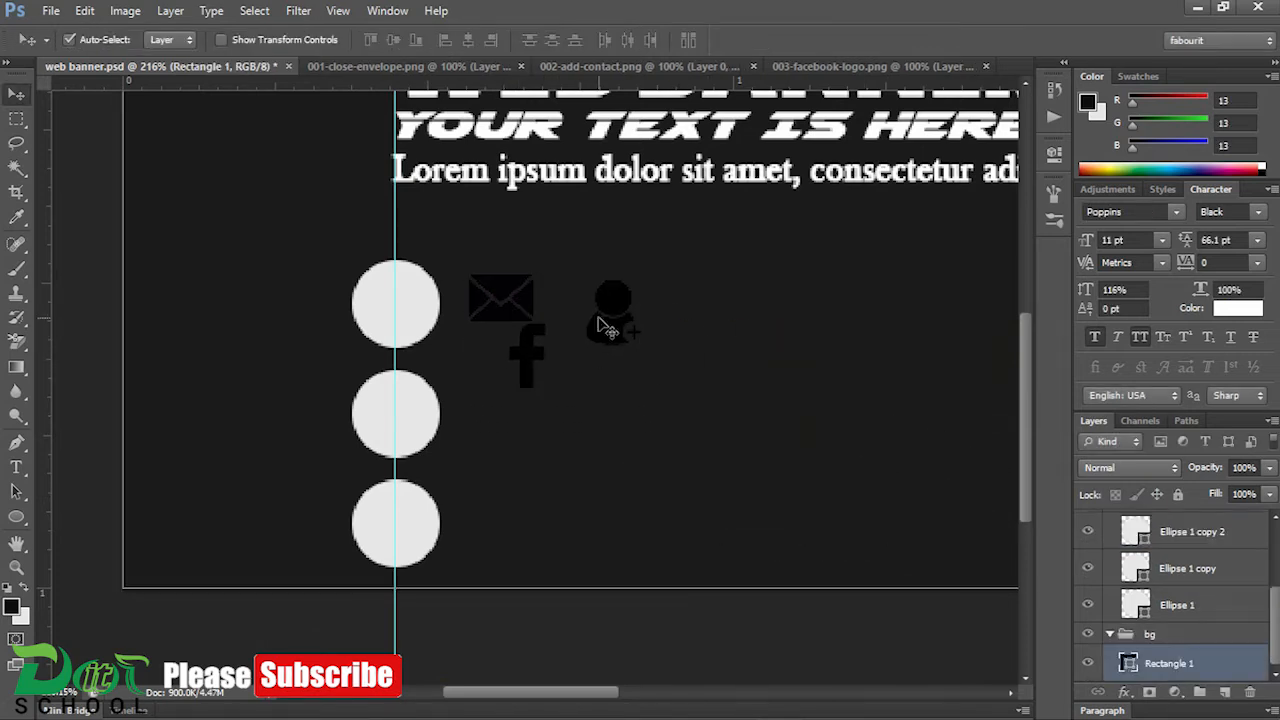
Step: Place the envelope on the top circle, the Facebook logo on the middle one and the contact icon on the bottom one
click(524, 300)
drag(530, 308, 403, 294)
drag(618, 316, 397, 523)
drag(497, 395, 528, 360)
drag(528, 360, 393, 418)
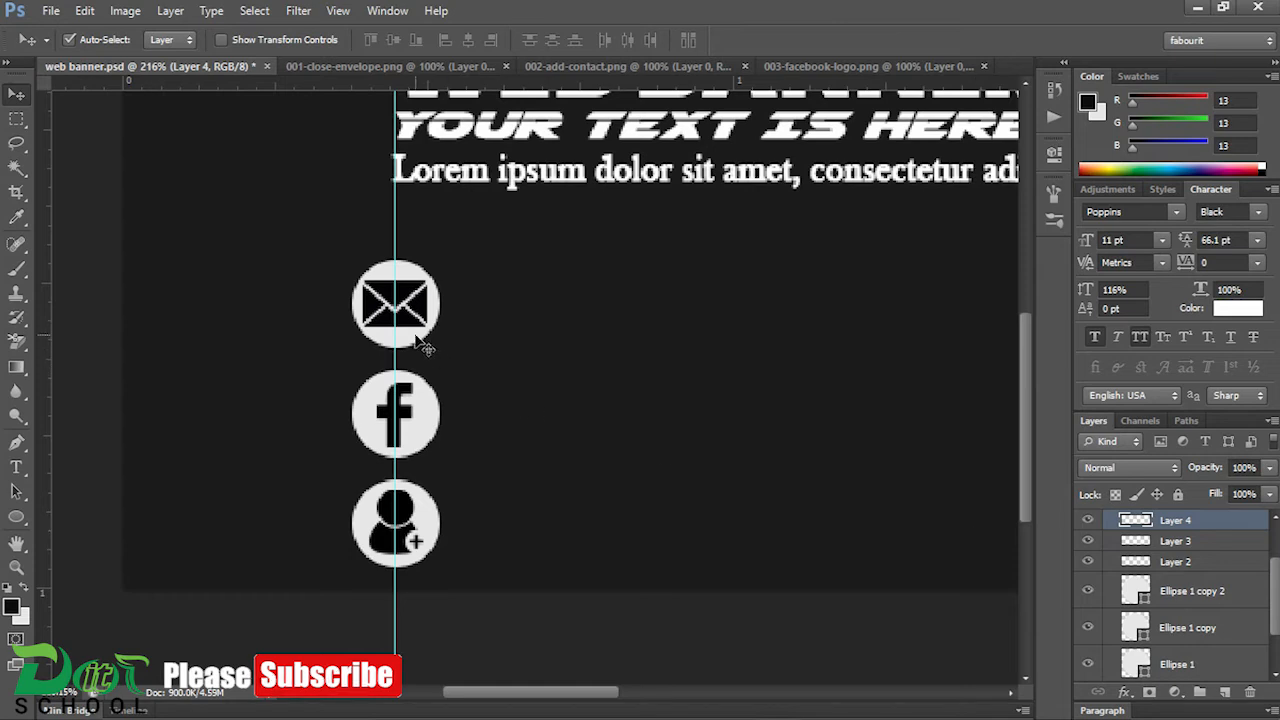
Step: Align the envelope, Facebook and contact icons with the centres of their own circles, one pair at a time
click(415, 275)
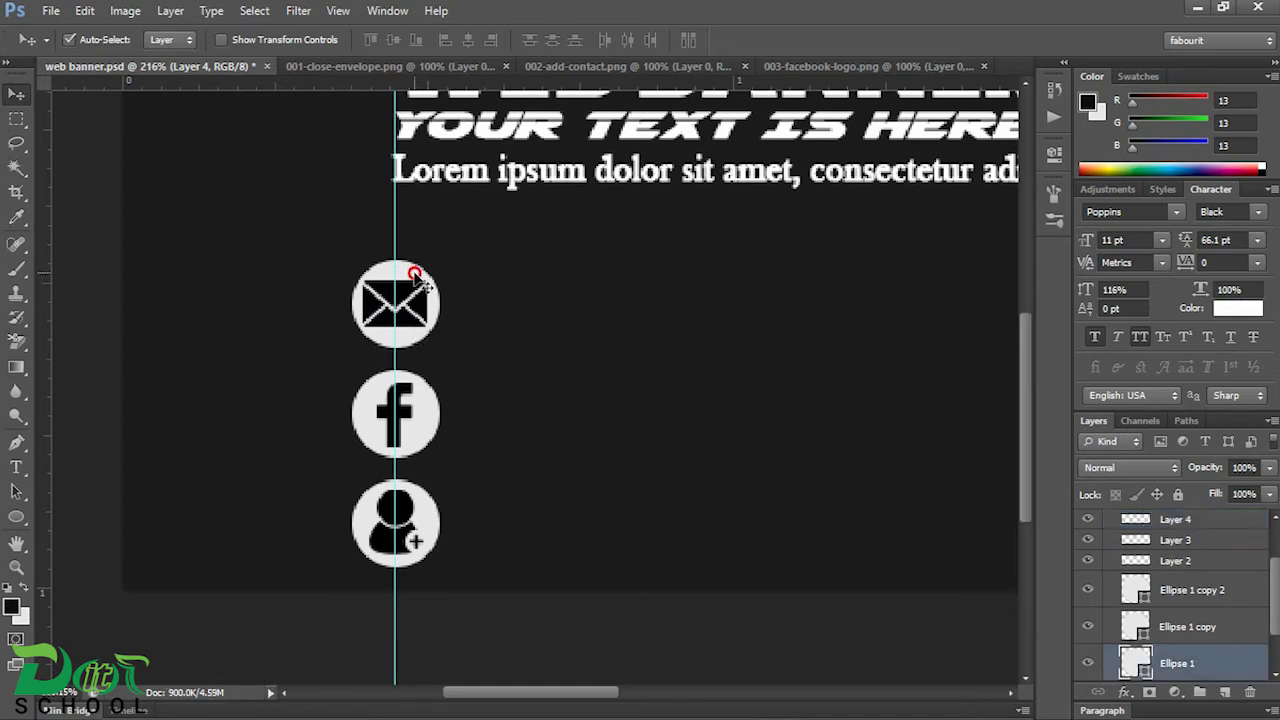
shift+click(419, 300)
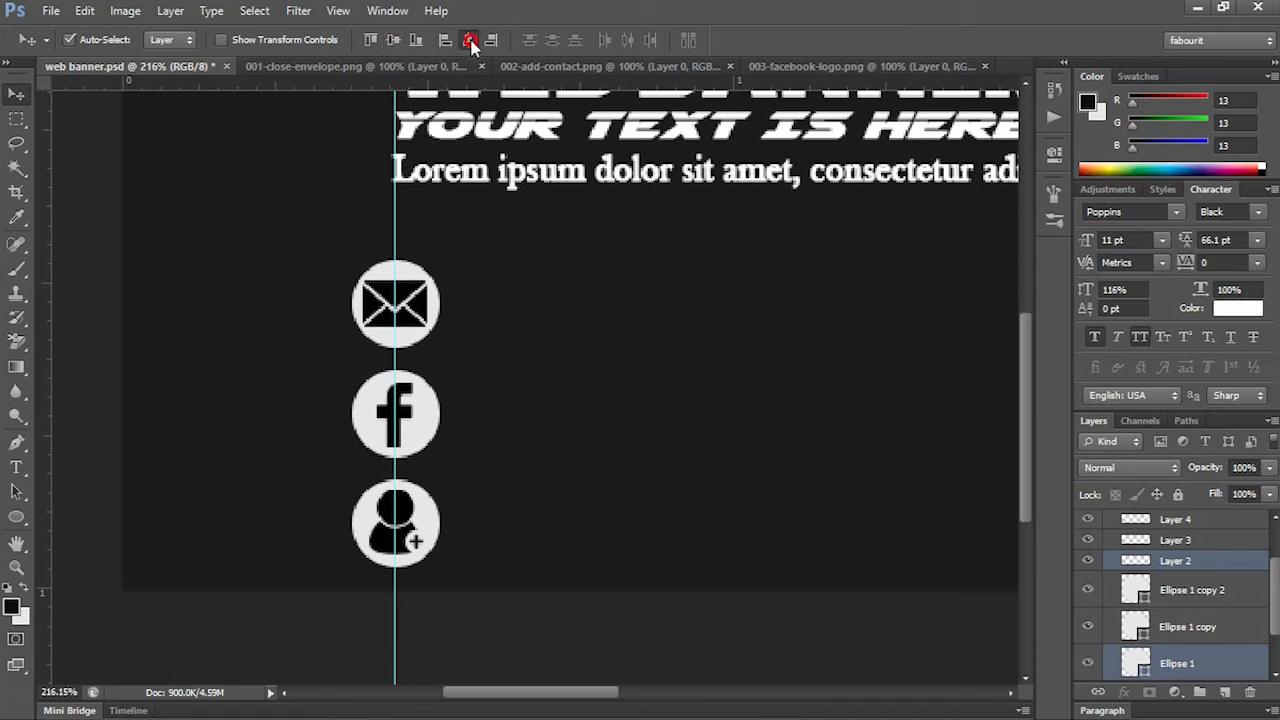
click(440, 420)
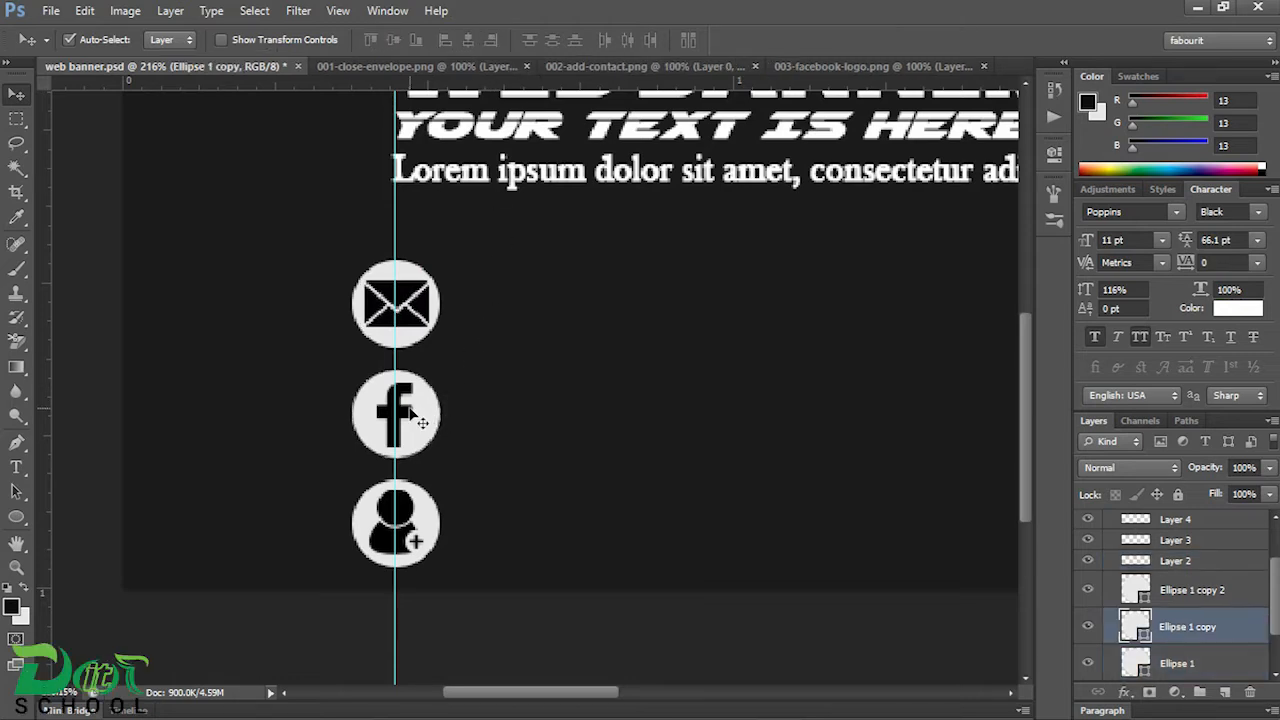
shift+click(409, 408)
click(468, 41)
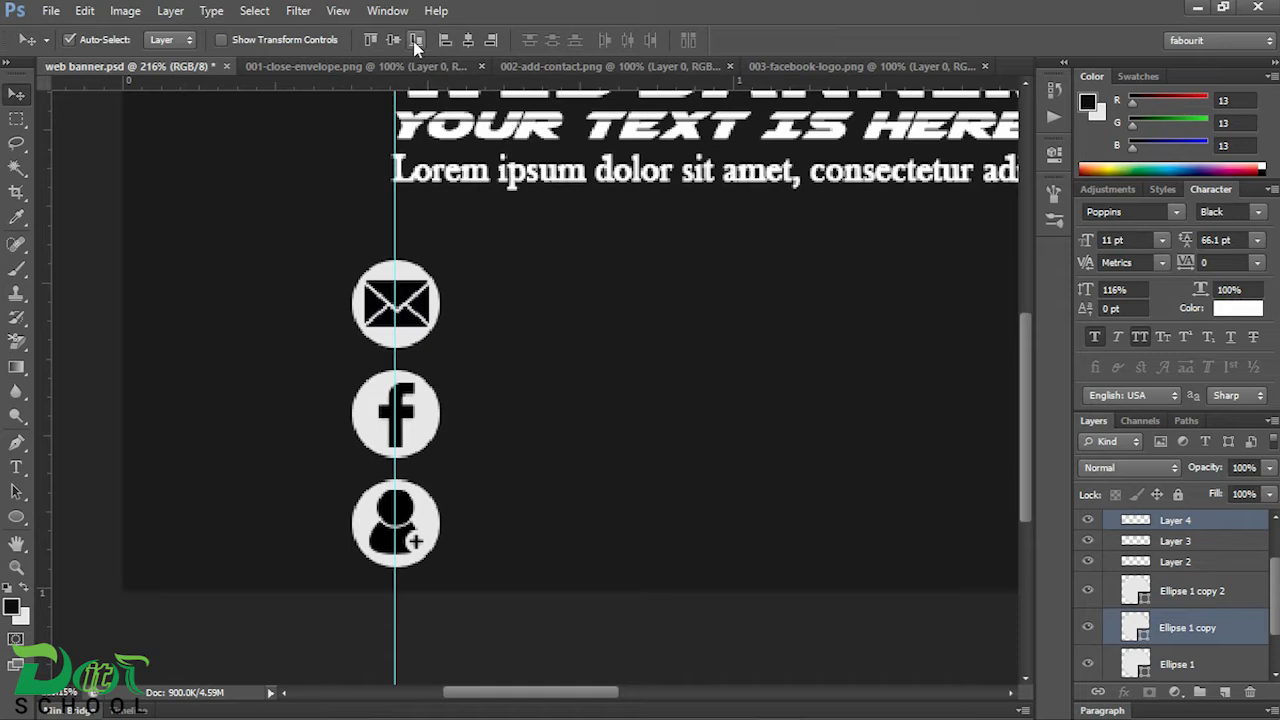
click(434, 534)
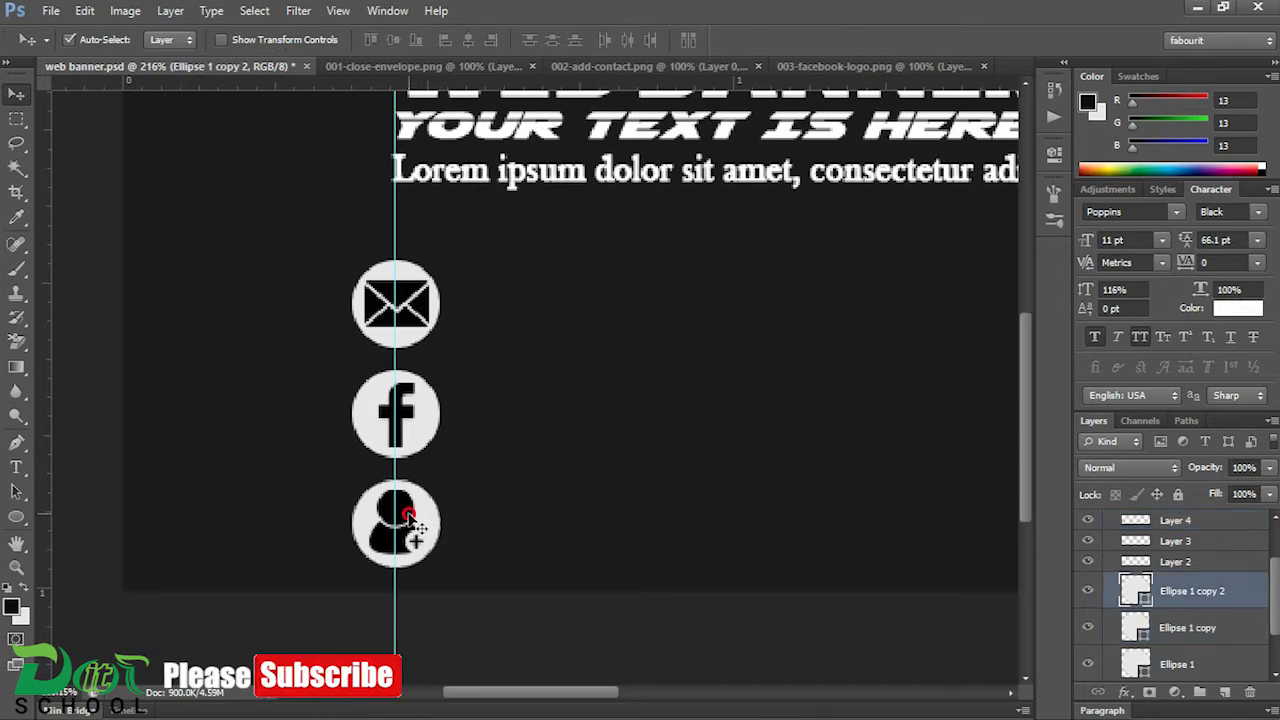
shift+click(410, 518)
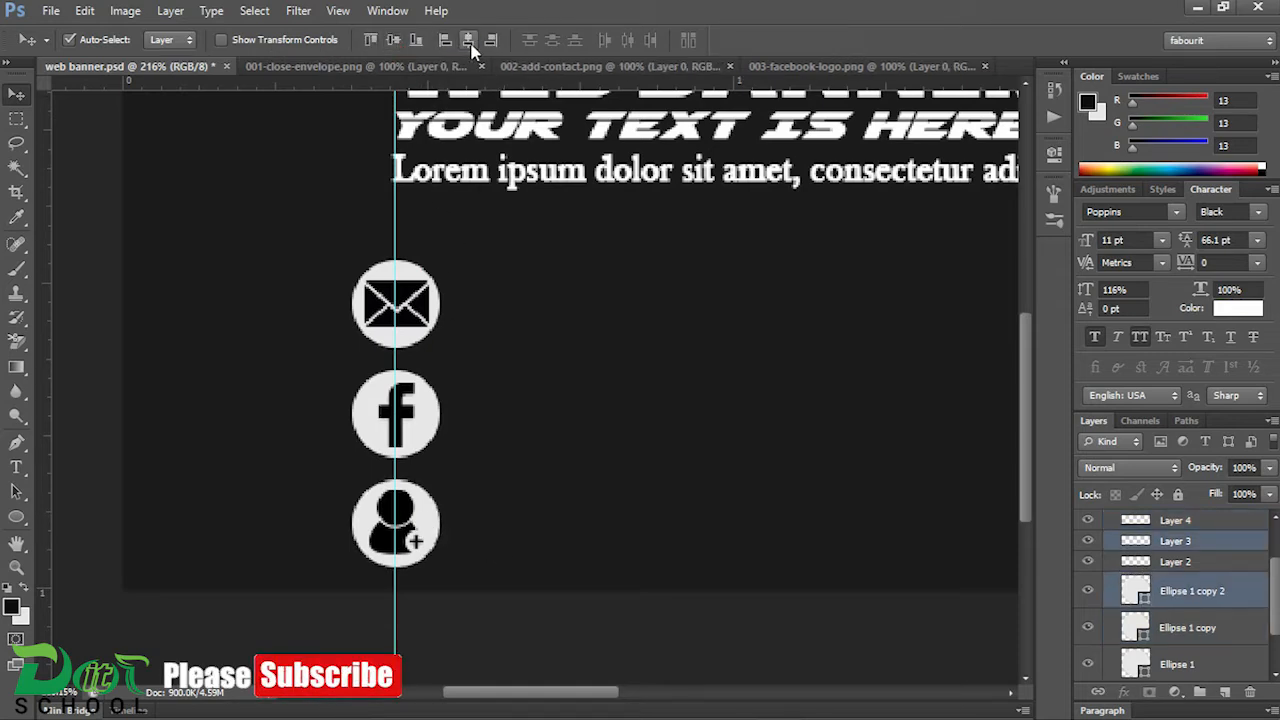
click(552, 371)
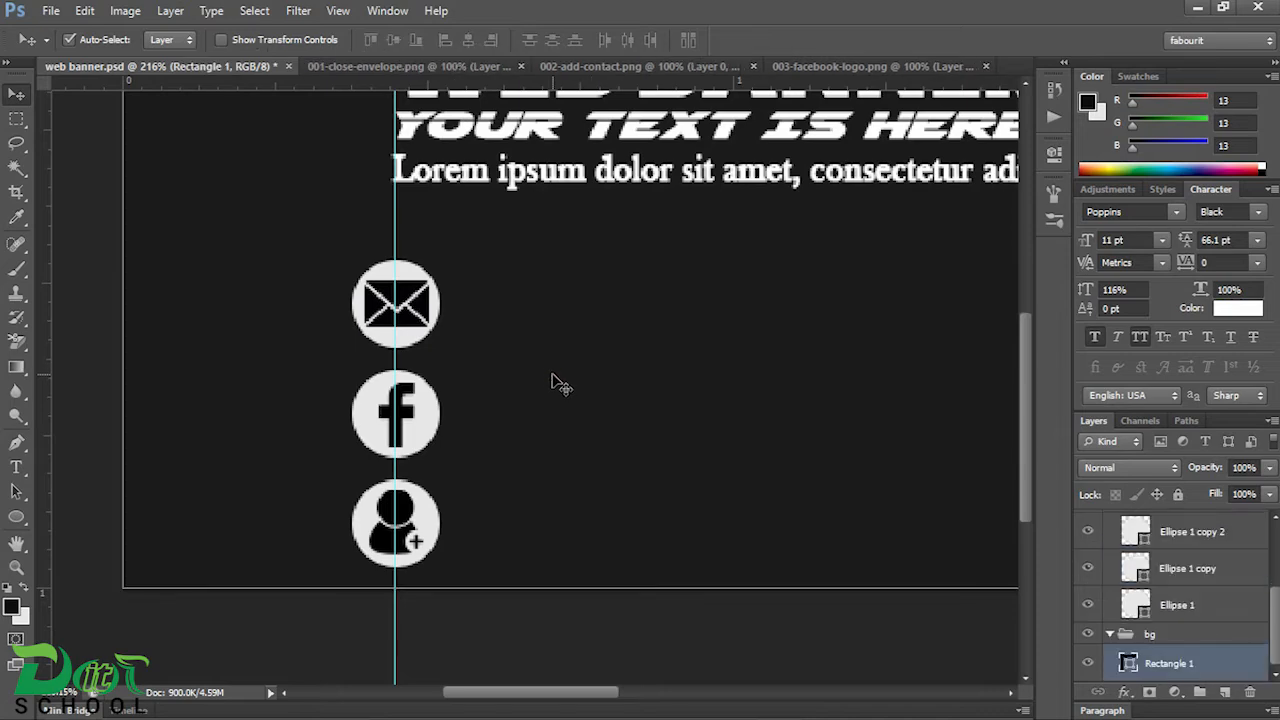
click(486, 617)
scroll(542, 494, down, 1)
scroll(542, 495, down, 3)
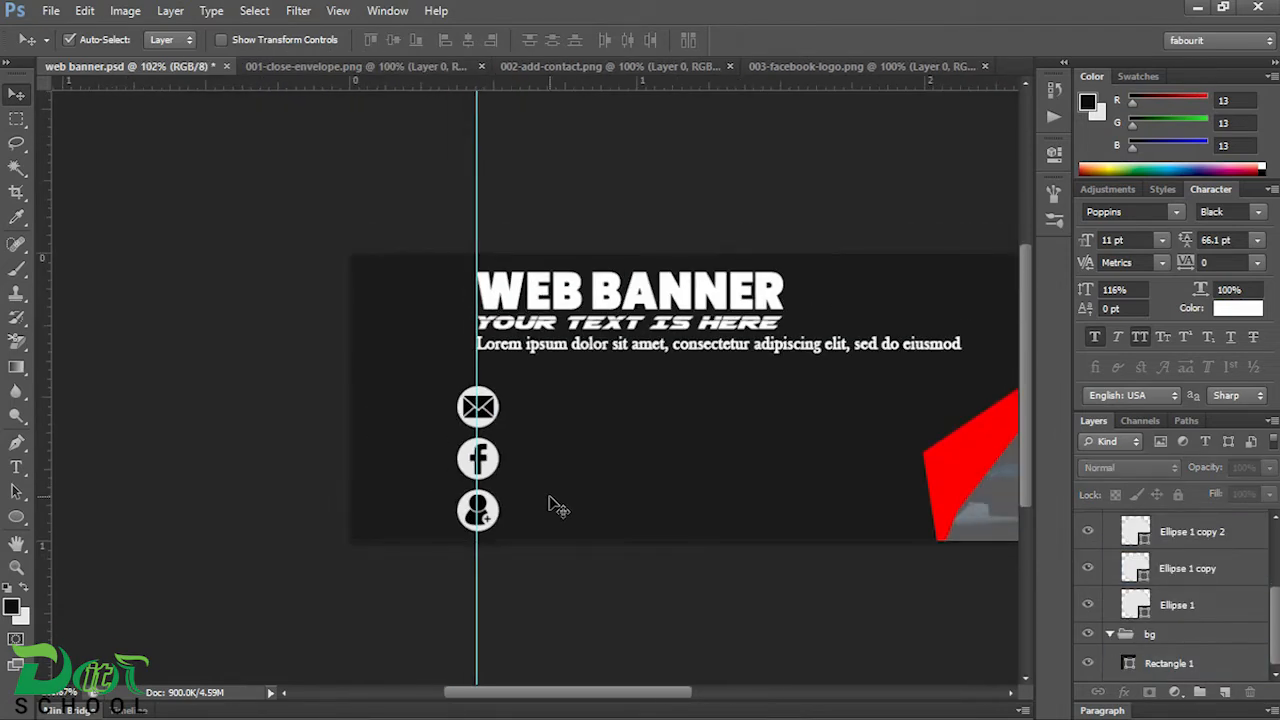
scroll(548, 496, up, 4)
scroll(558, 503, down, 3)
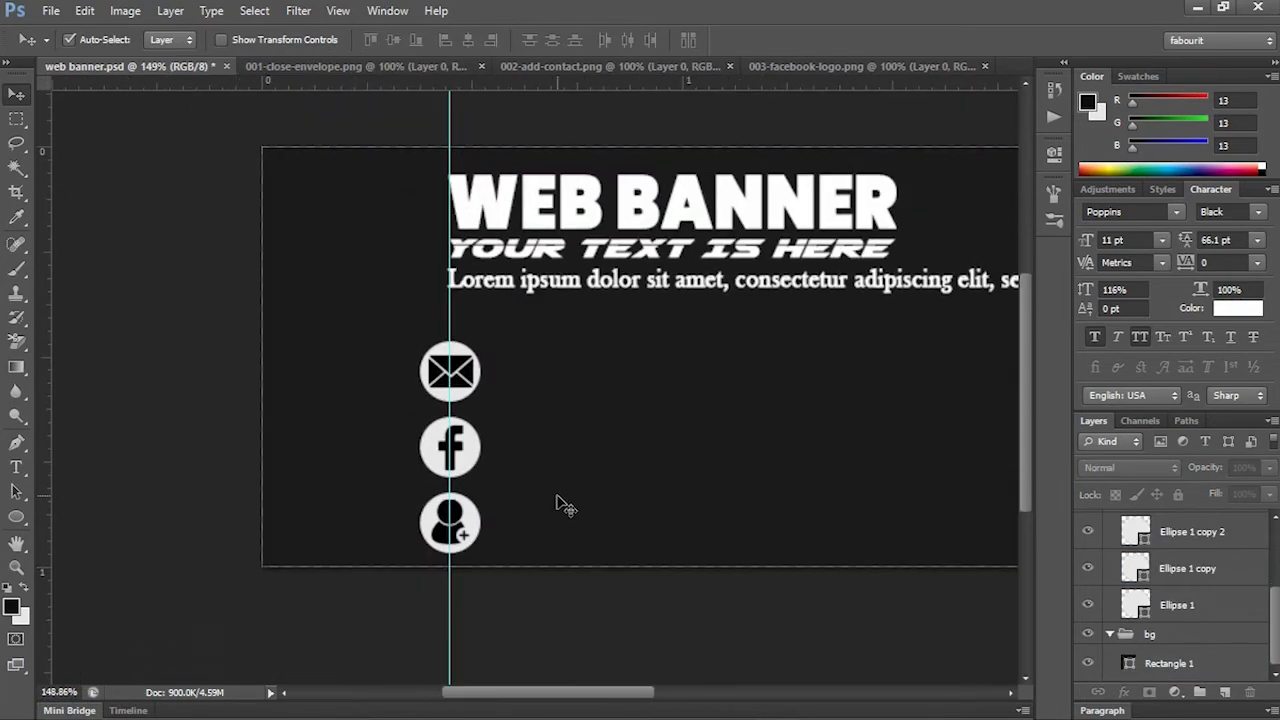
scroll(560, 503, up, 2)
scroll(562, 503, down, 1)
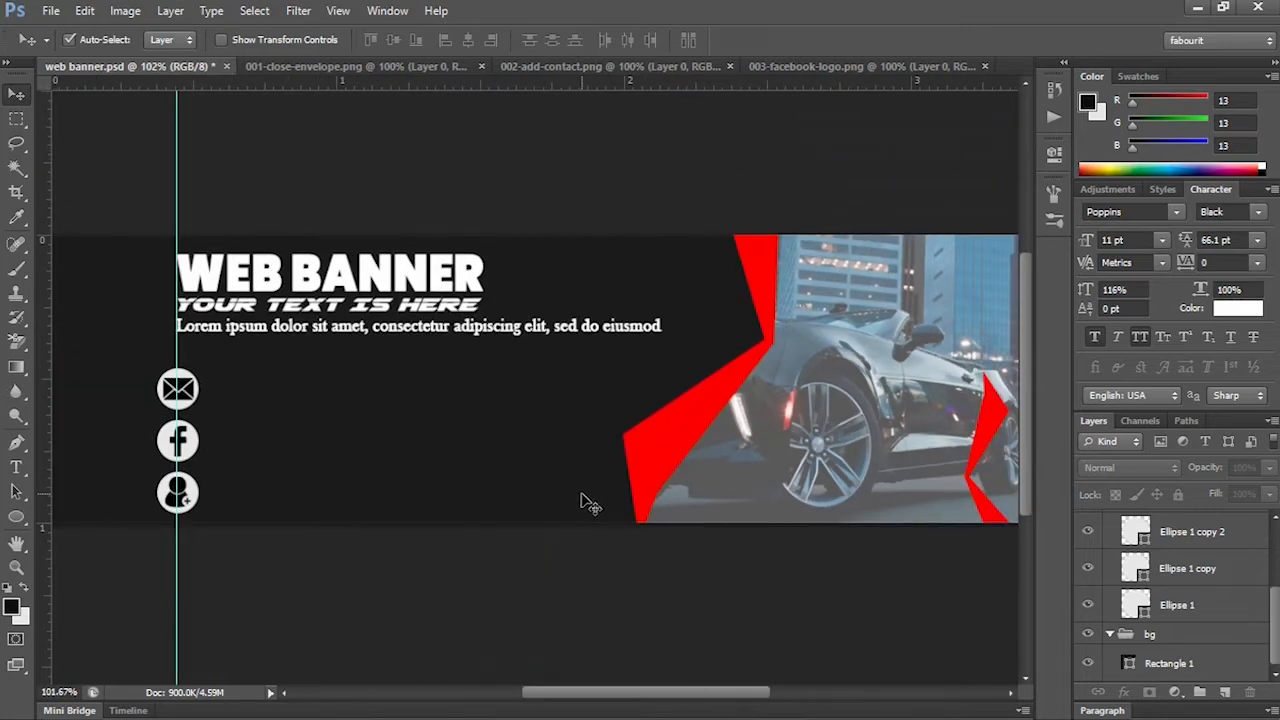
Step: Group the envelope icon with its circle and name the group "email"
drag(325, 436, 617, 466)
scroll(500, 465, up, 3)
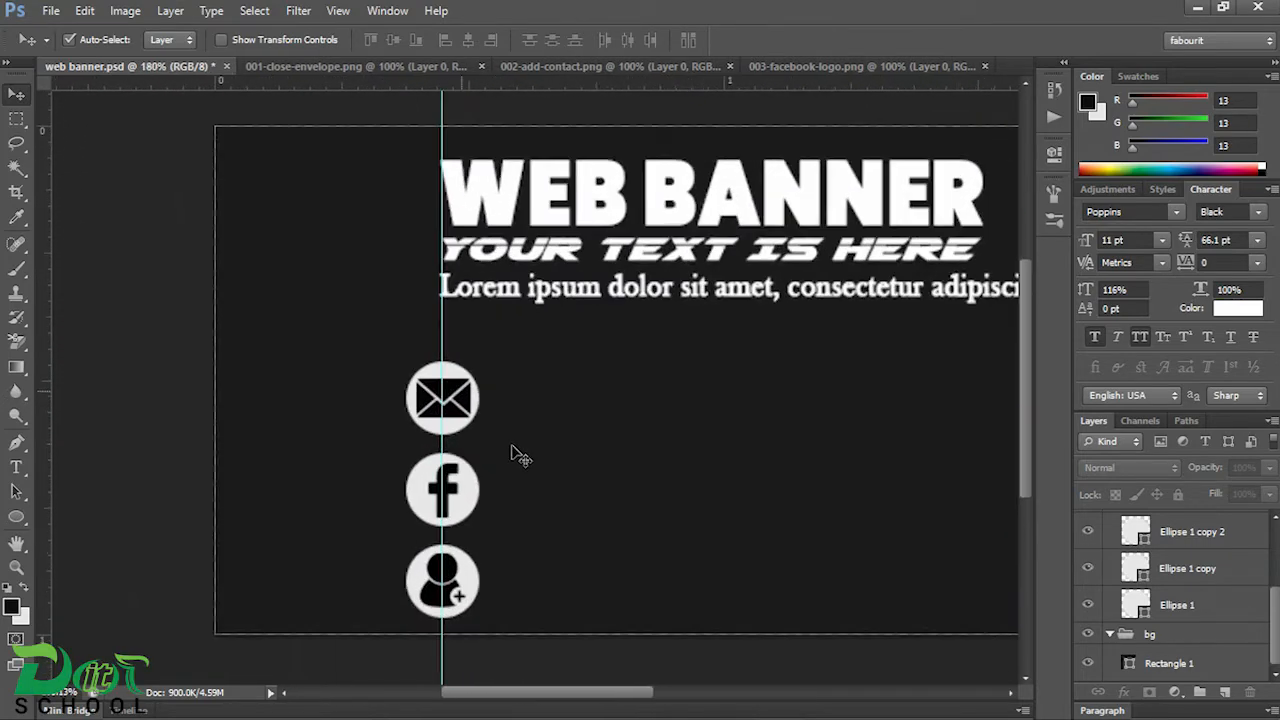
click(455, 392)
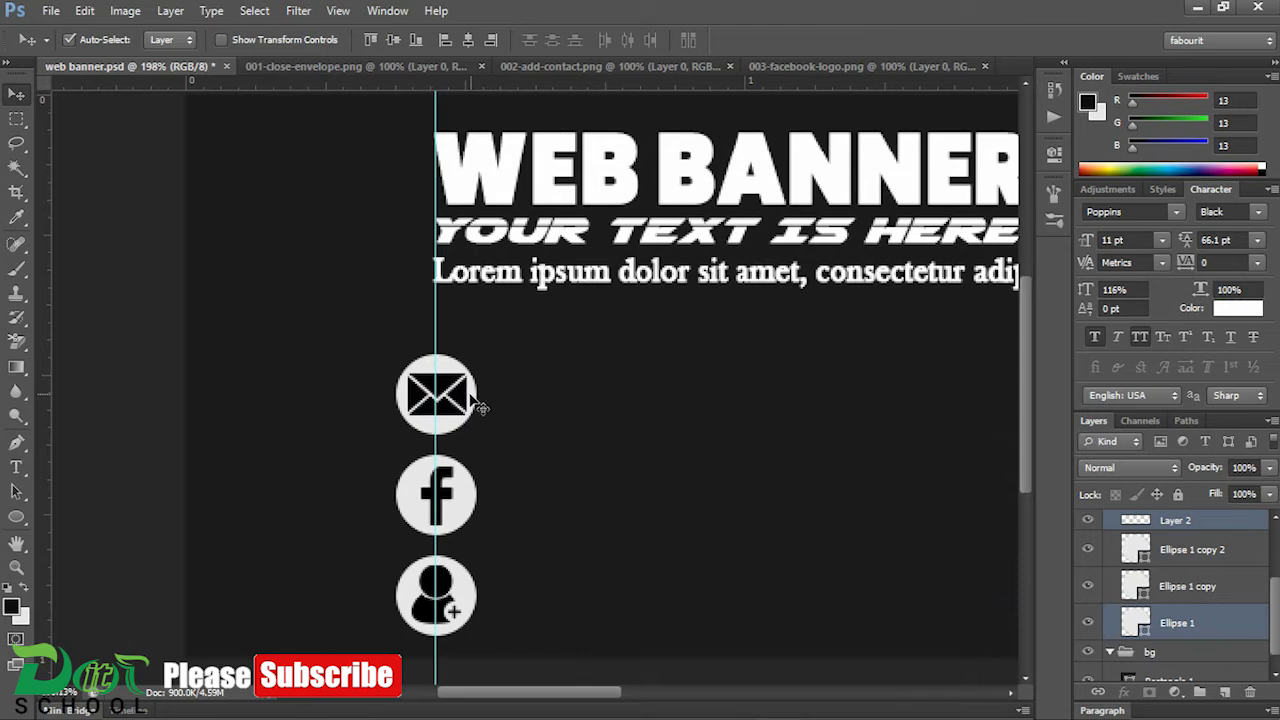
key(ctrl+g)
double_click(1179, 540)
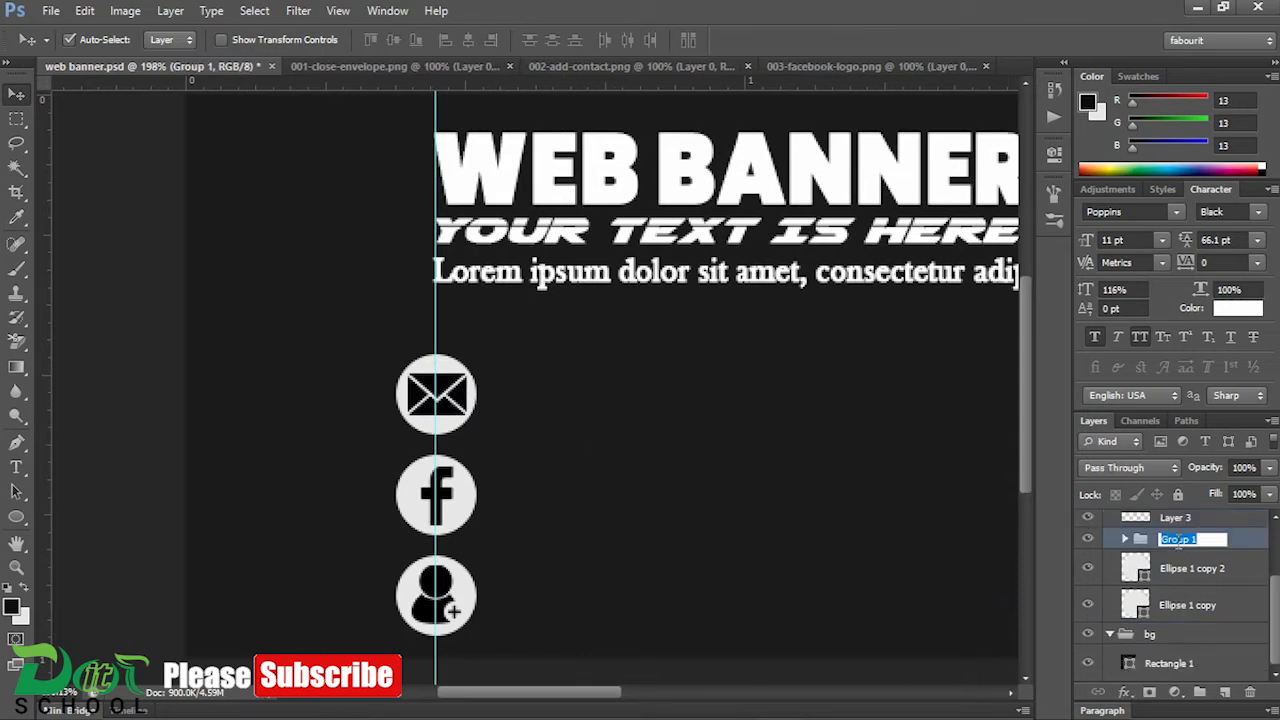
text(email)
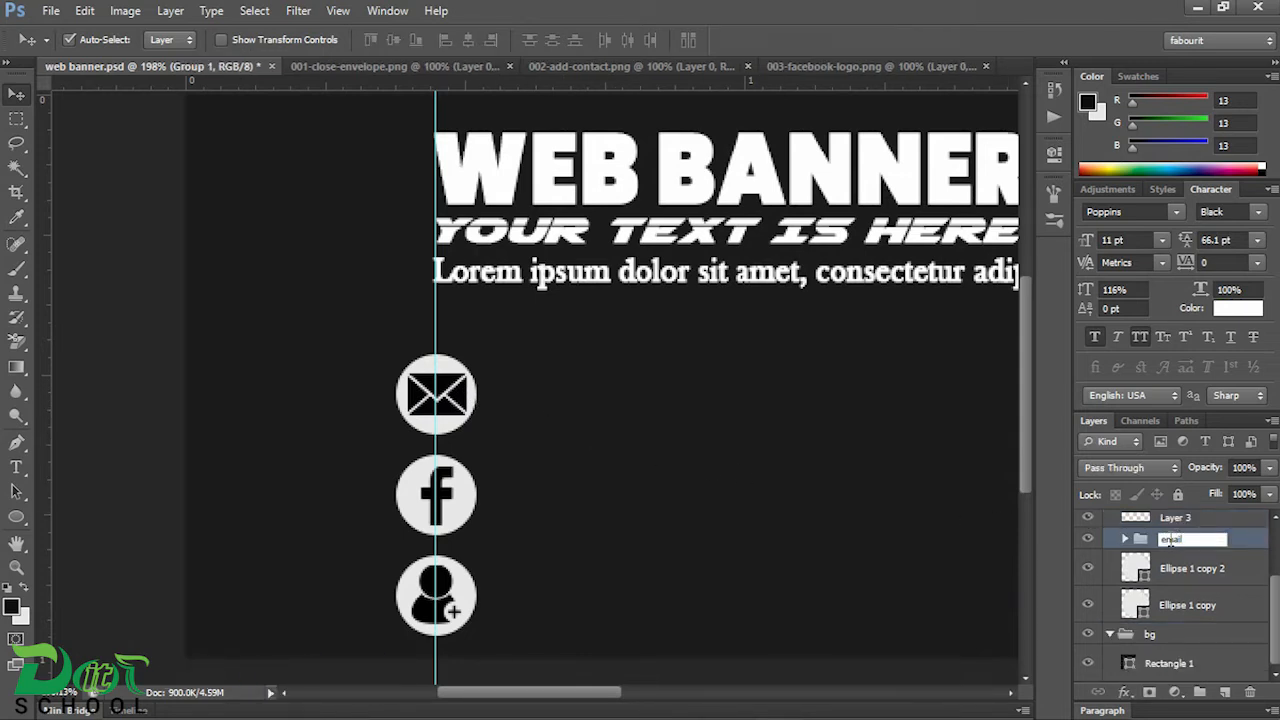
click(1130, 569)
Step: Group the Facebook logo with its circle and name the group "fb"
click(463, 518)
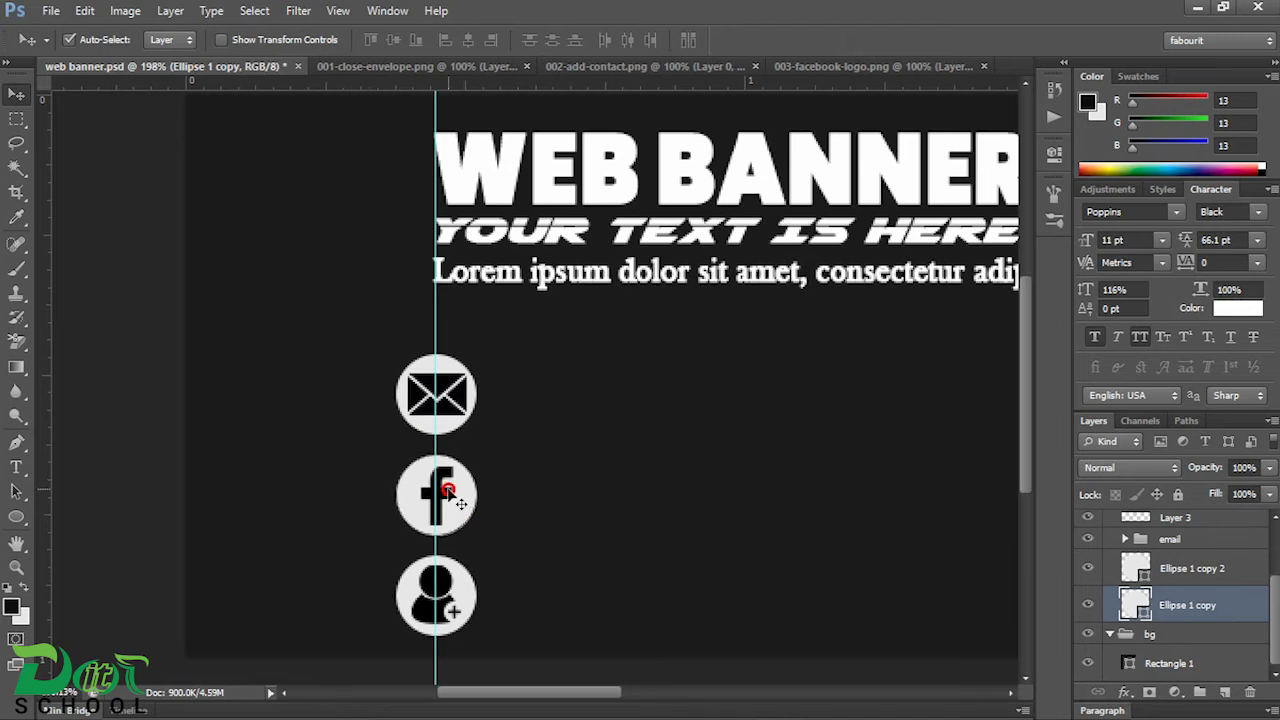
key(ctrl+g)
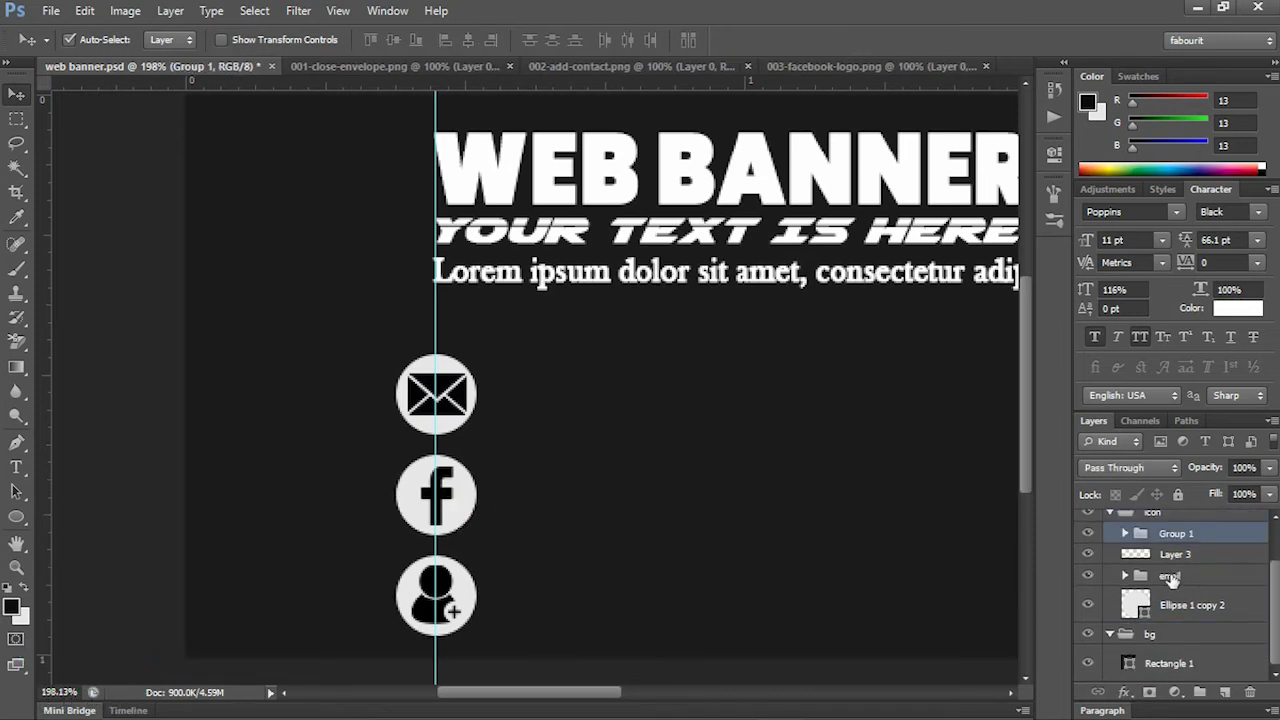
double_click(1172, 540)
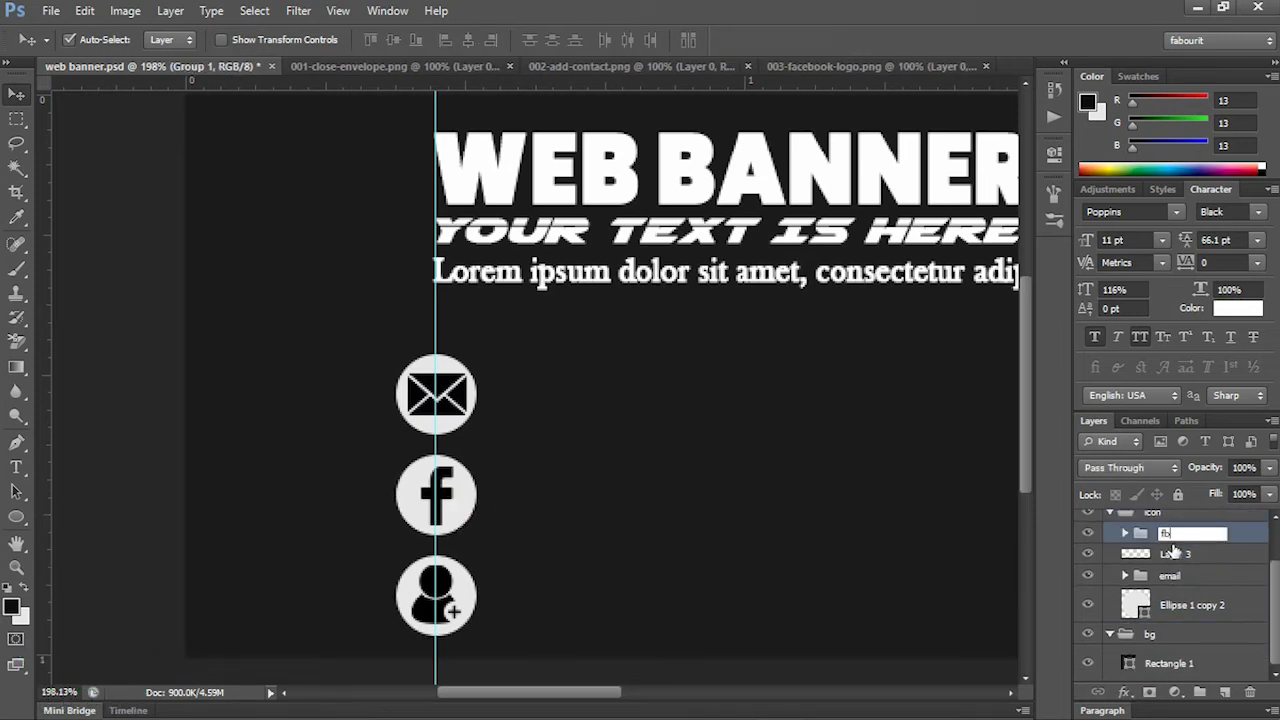
text(fb)
key(Return)
Step: Group the contact icon with its circle and name the group "contact"
shift+click(460, 595)
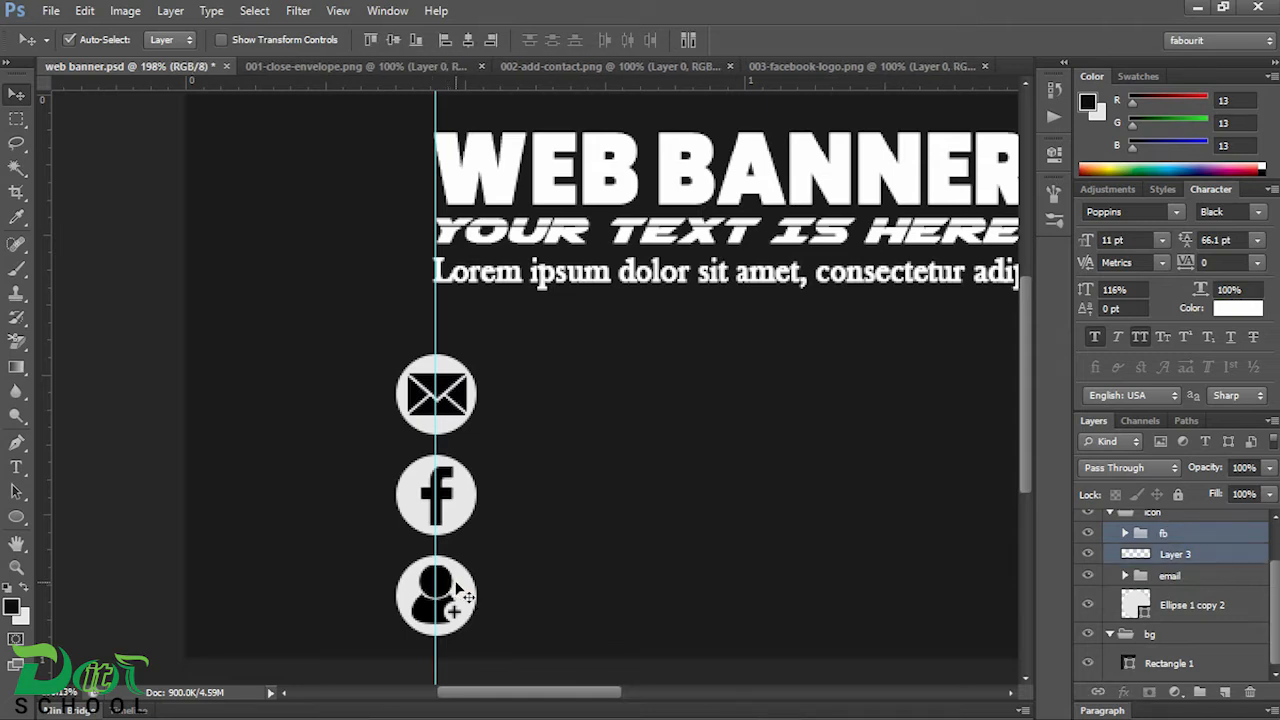
click(485, 602)
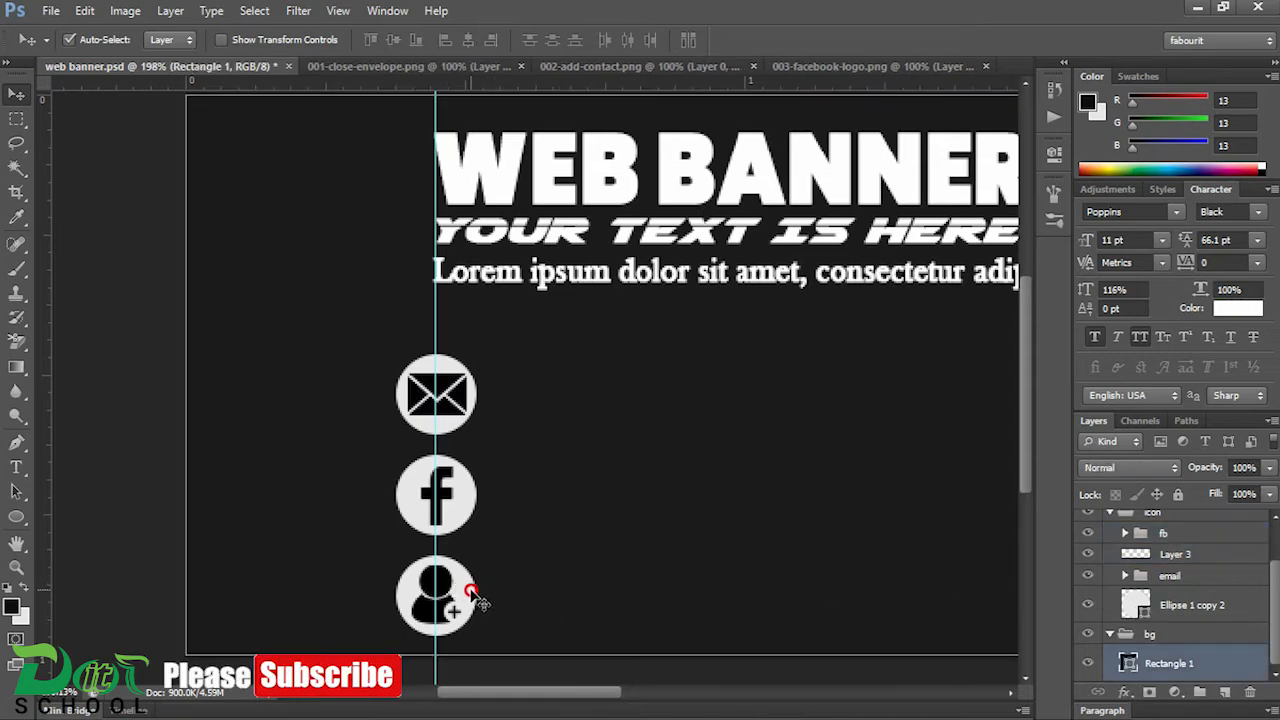
click(480, 602)
shift+click(456, 594)
key(ctrl+g)
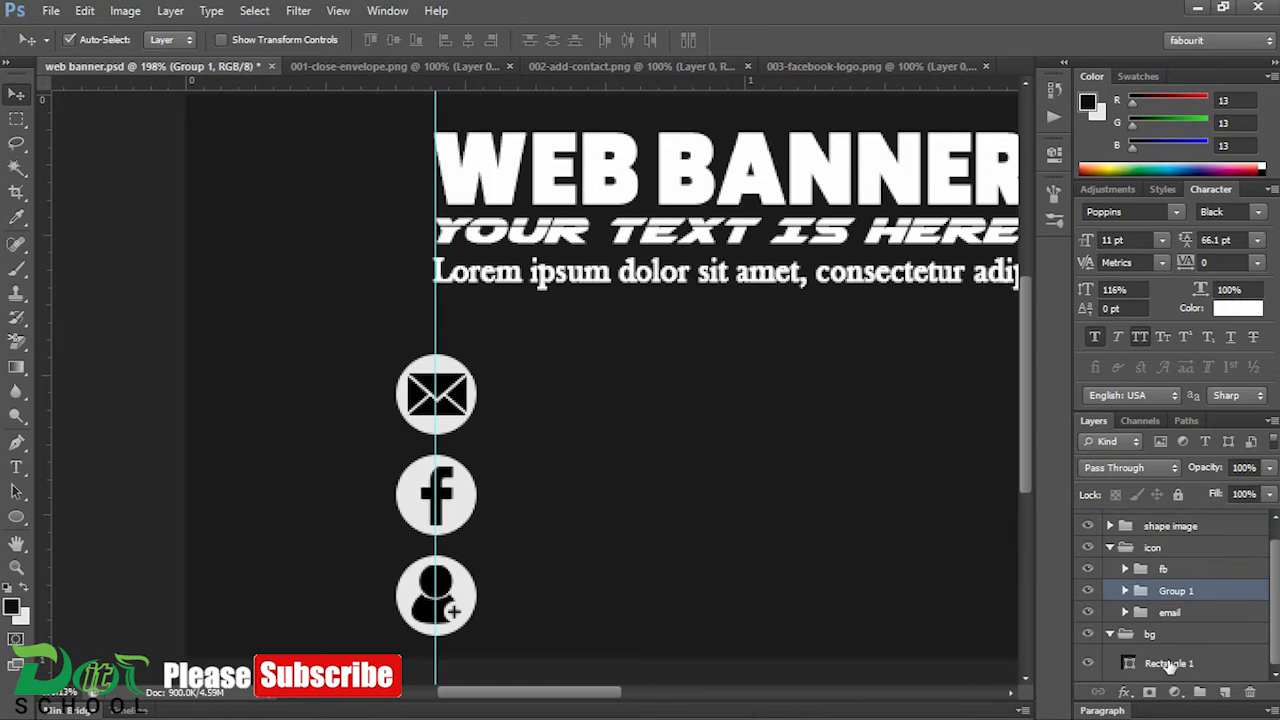
double_click(1172, 591)
text(contact)
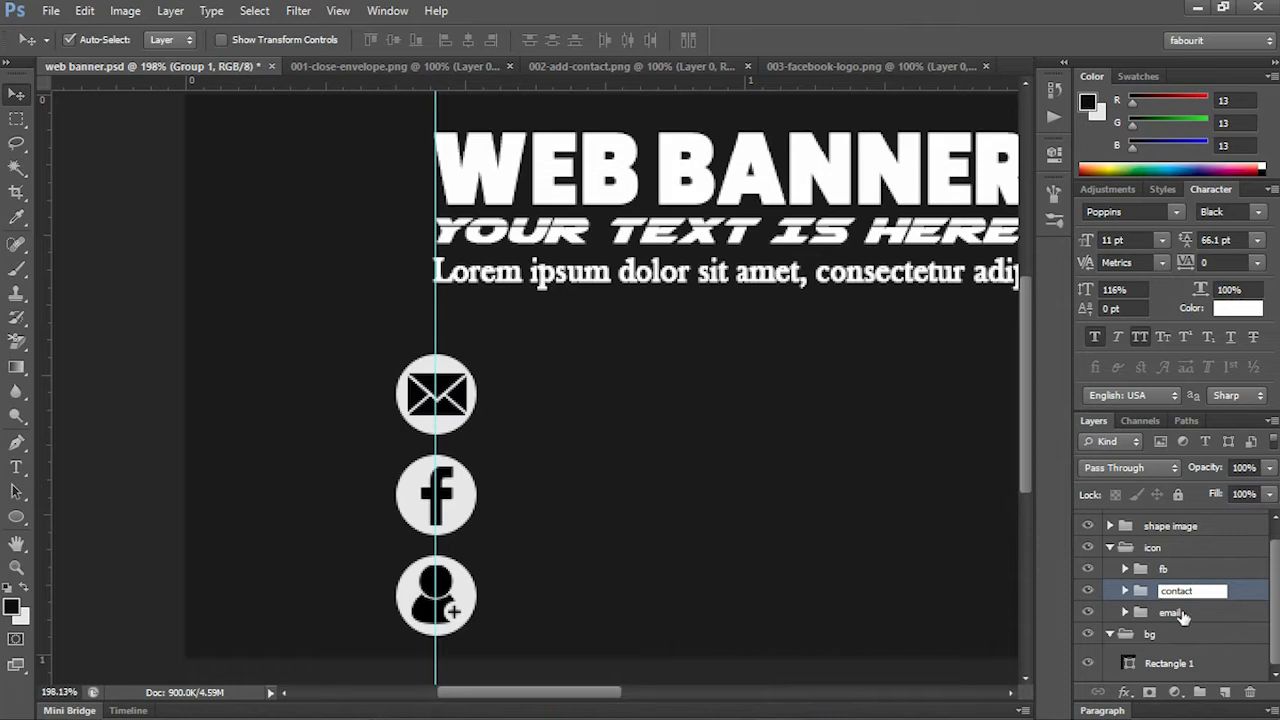
click(1184, 618)
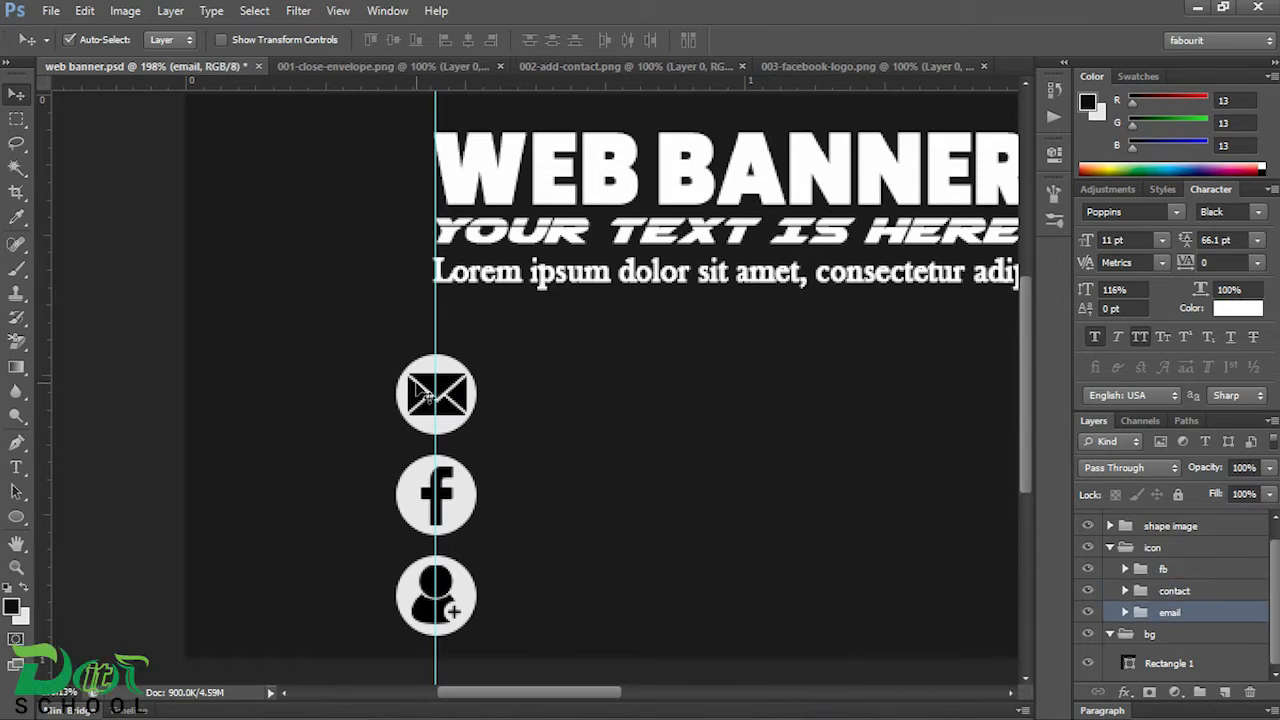
scroll(552, 423, down, 5)
scroll(549, 413, down, 1)
scroll(549, 413, up, 5)
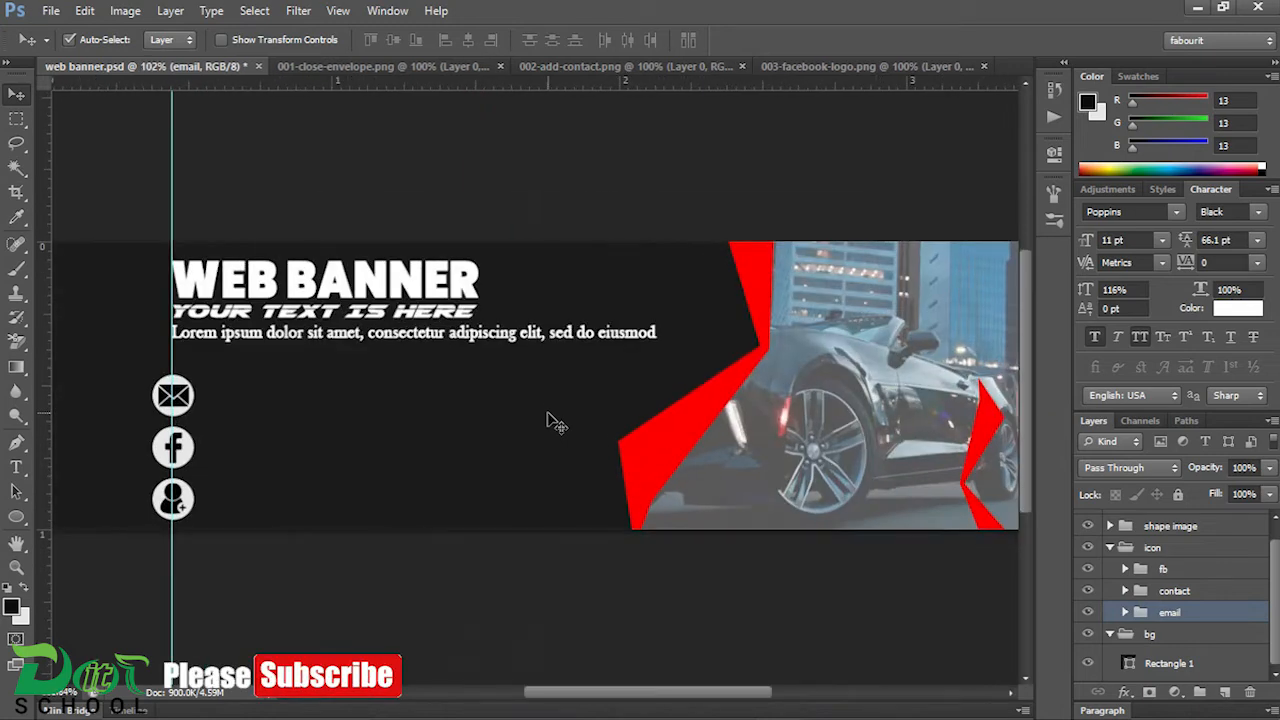
drag(470, 442, 801, 485)
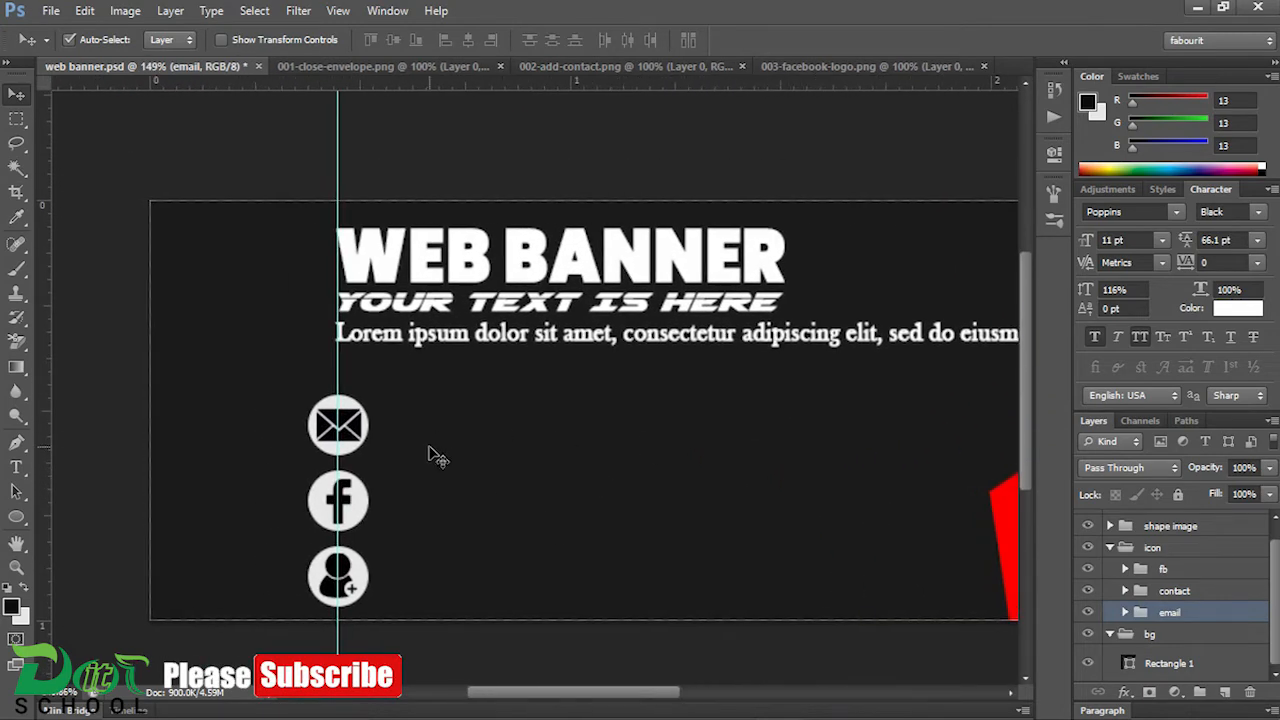
scroll(466, 463, down, 3)
drag(480, 471, 458, 427)
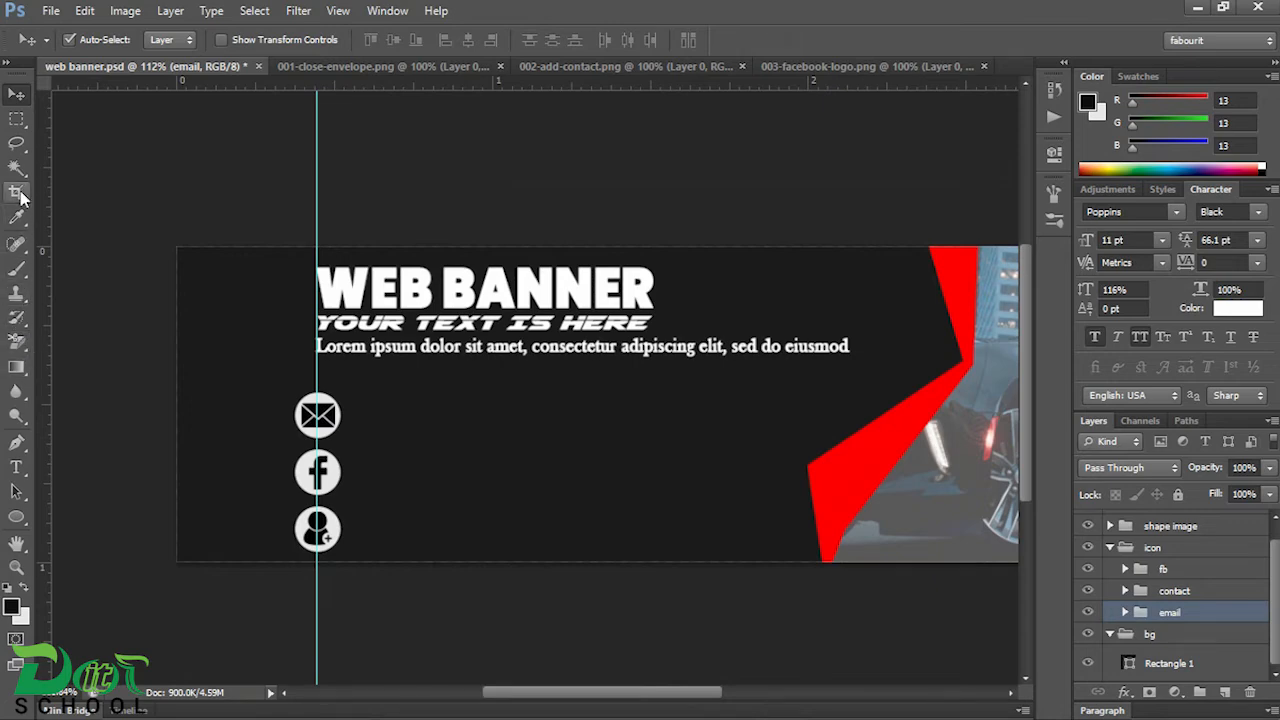
Step: Add a text line beside the envelope icon containing the email address copied from the Notepad file
click(16, 467)
scroll(362, 410, up, 5)
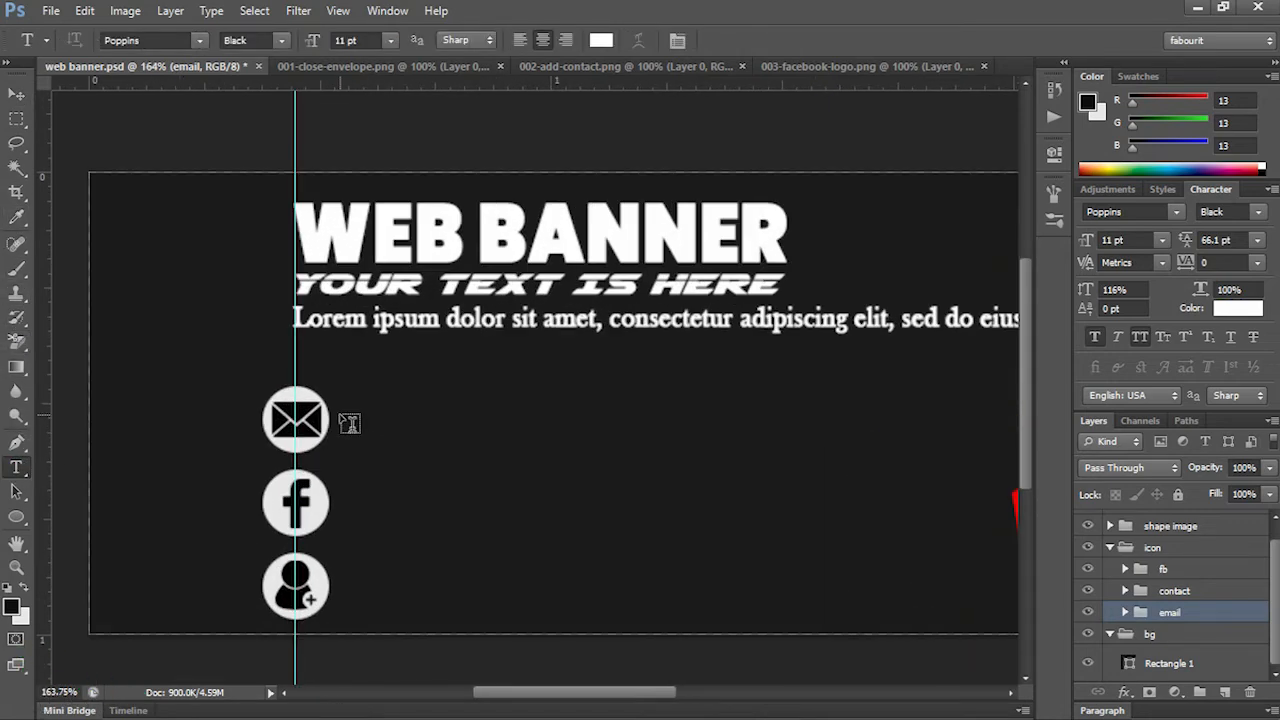
click(340, 414)
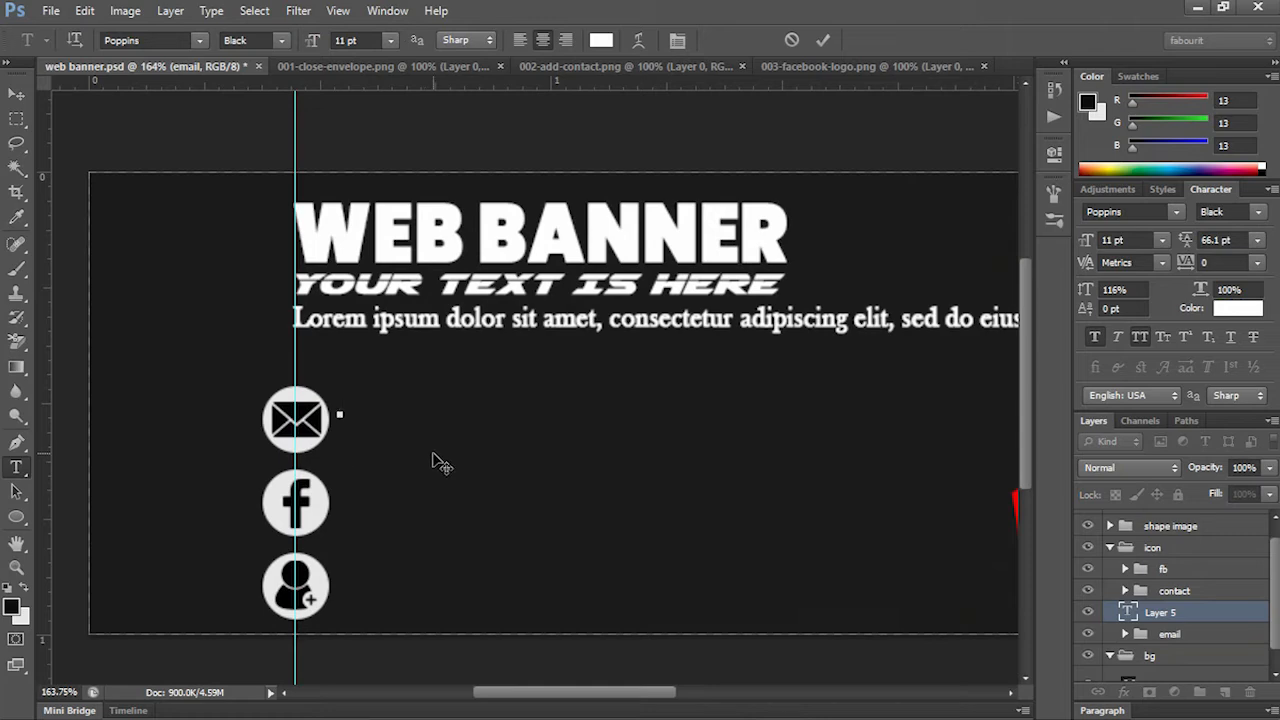
click(686, 703)
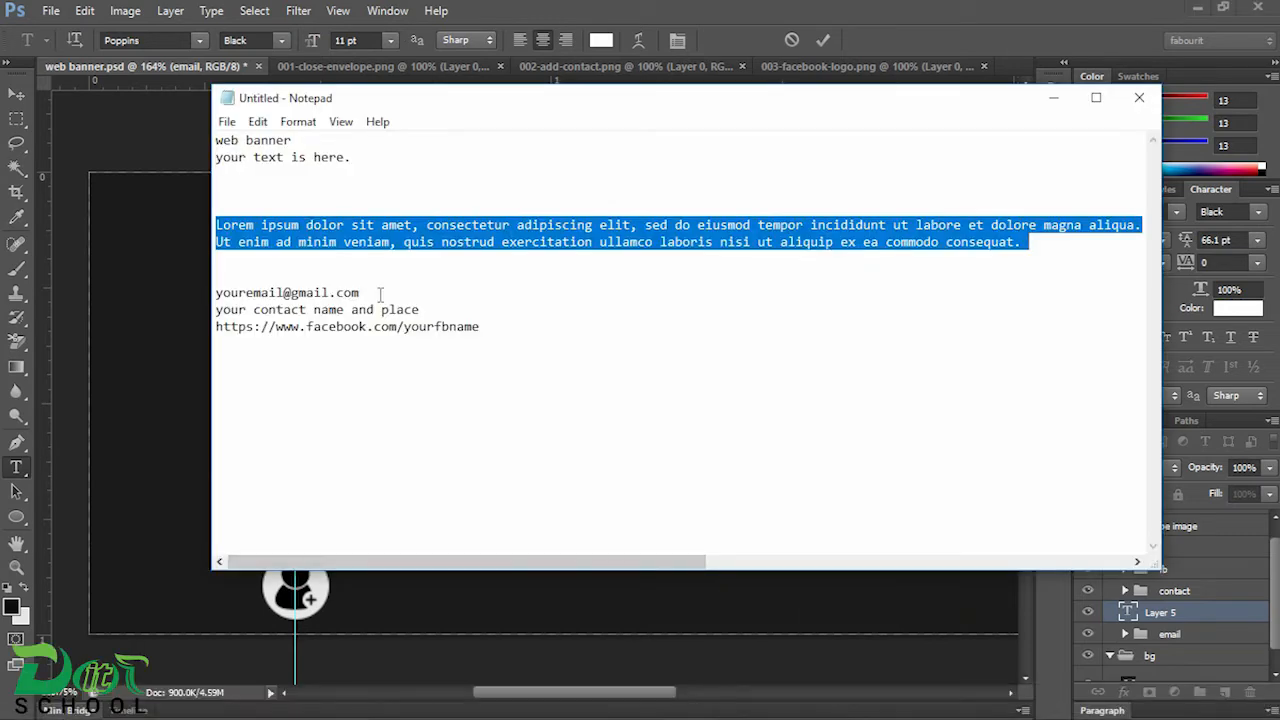
drag(383, 294, 212, 292)
key(ctrl+c)
key(alt+Tab)
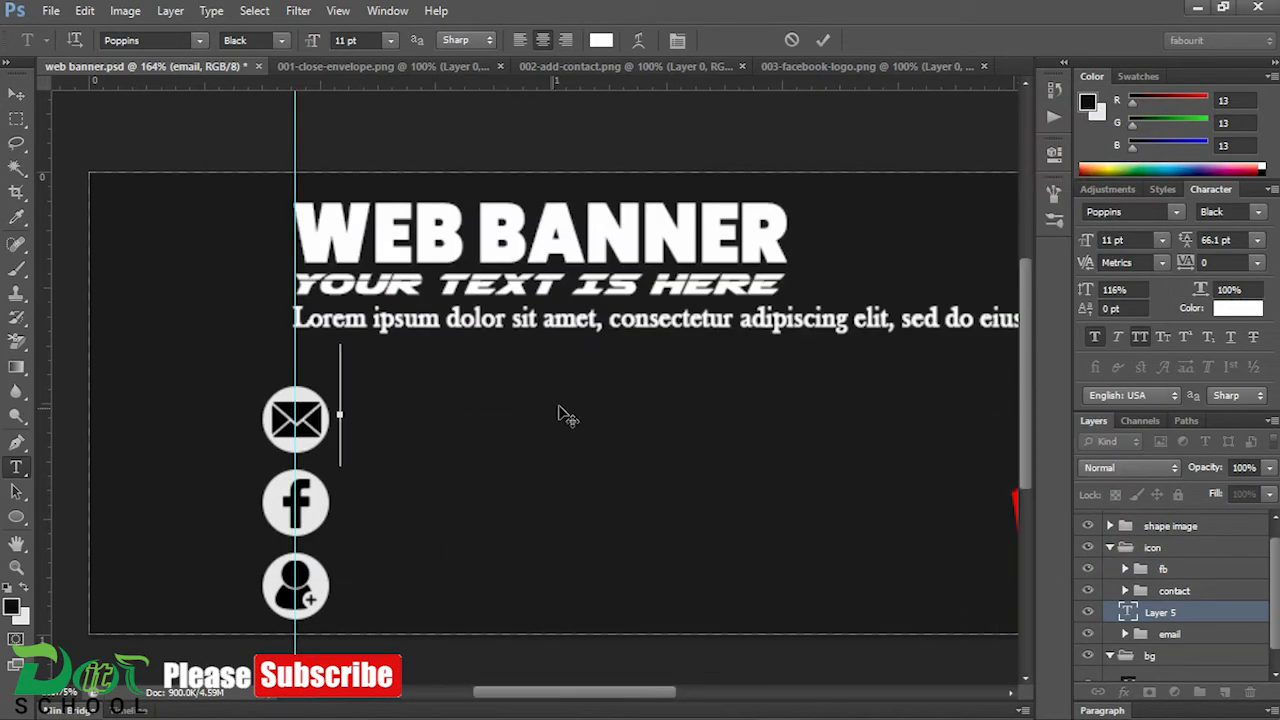
key(ctrl+v)
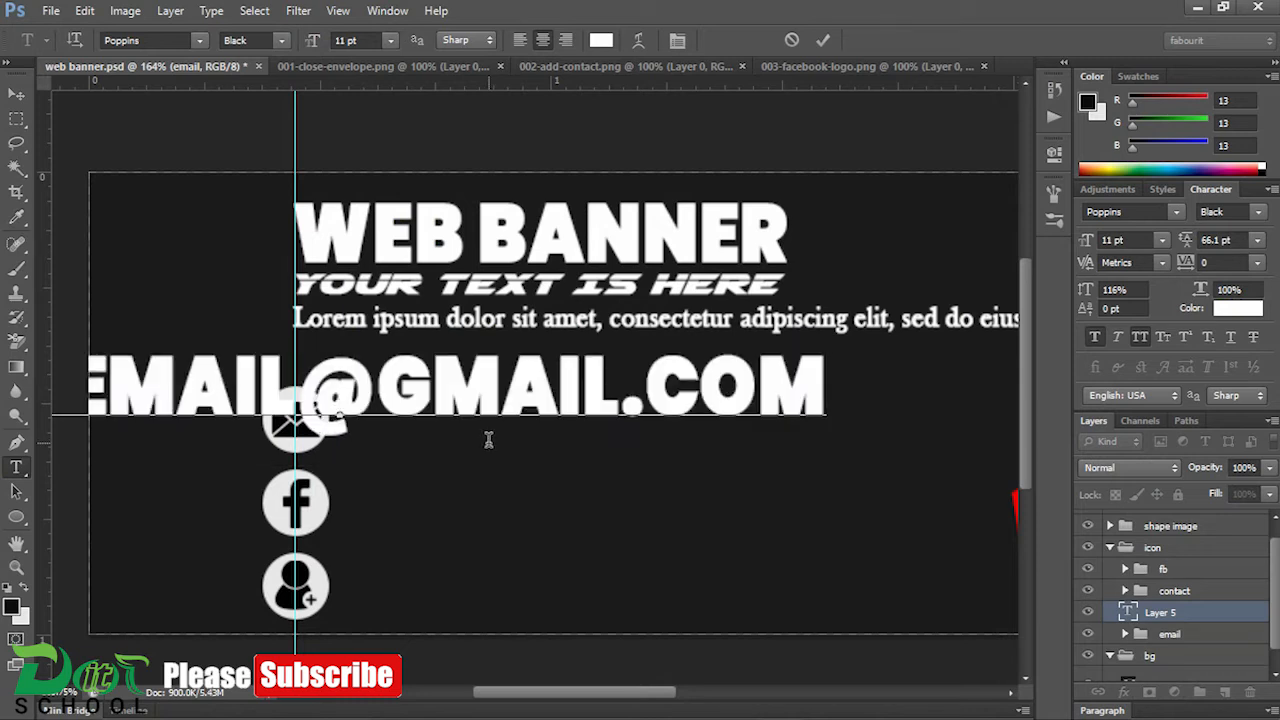
click(17, 95)
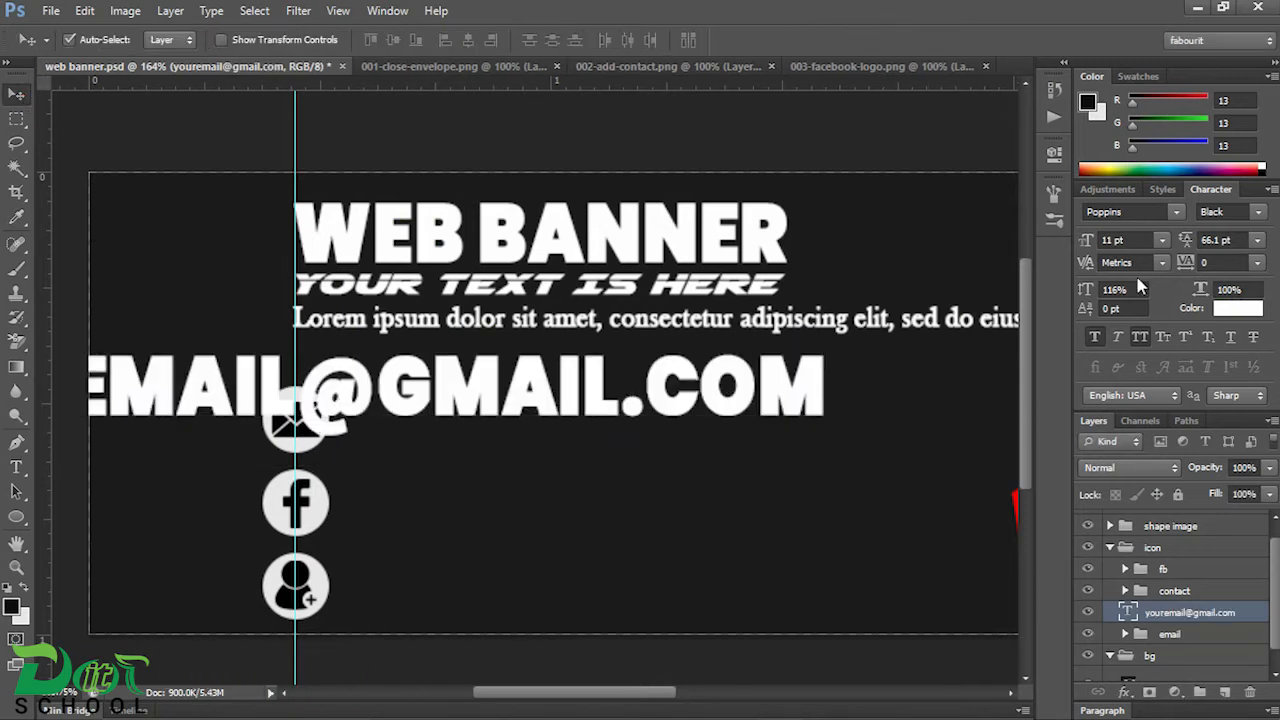
Step: Turn off all caps for the email text and set its size to 6 pt
click(1138, 339)
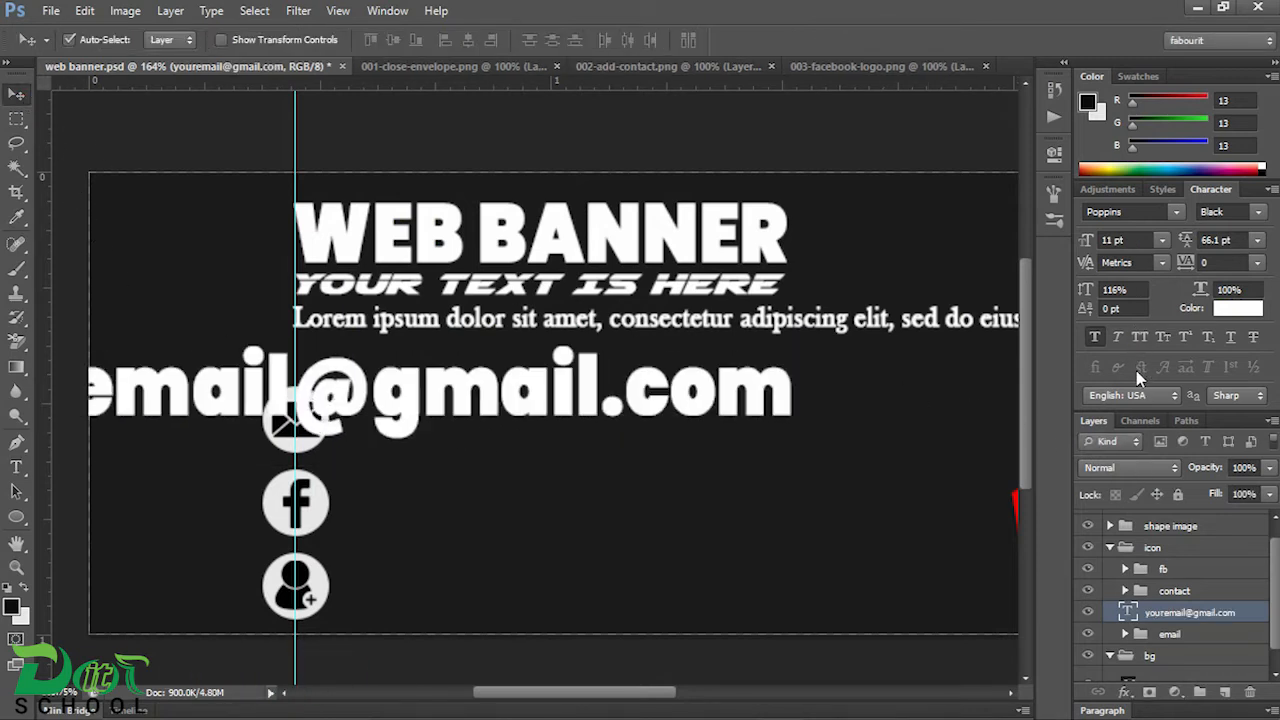
click(1162, 242)
click(1150, 288)
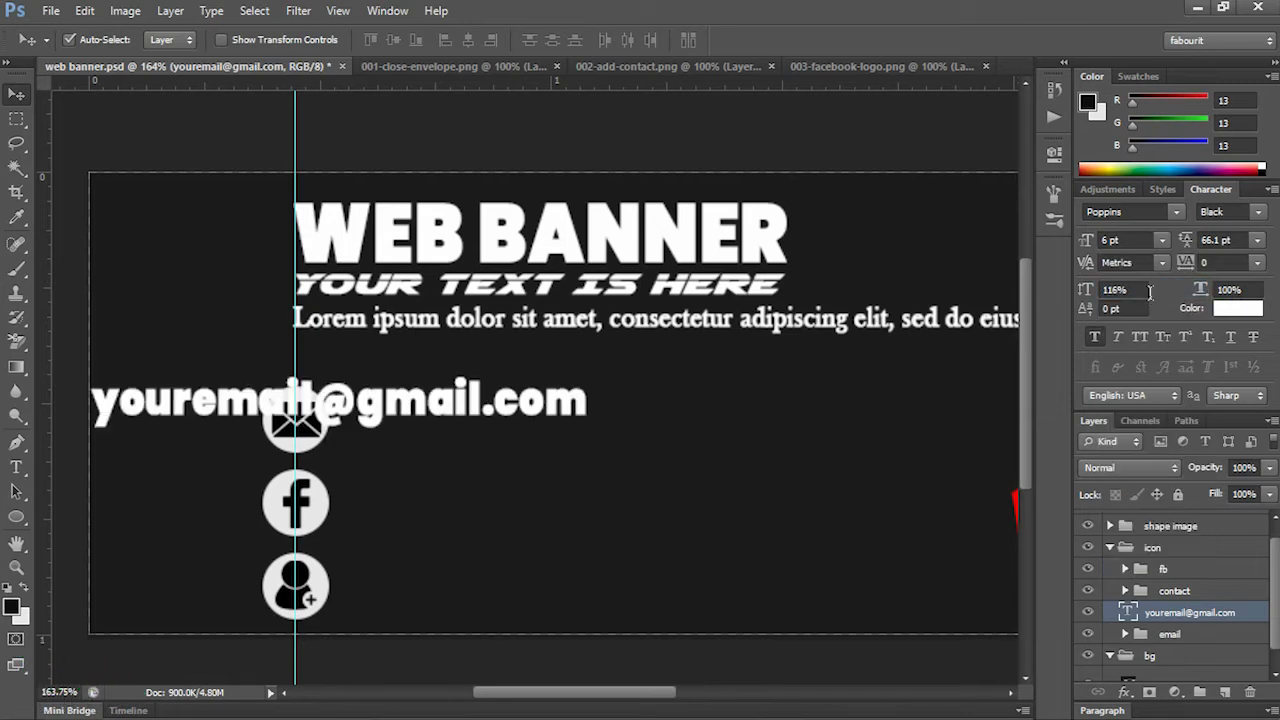
Step: Move the email text to the right of the envelope icon and set its size to 5 pt
drag(408, 408, 675, 415)
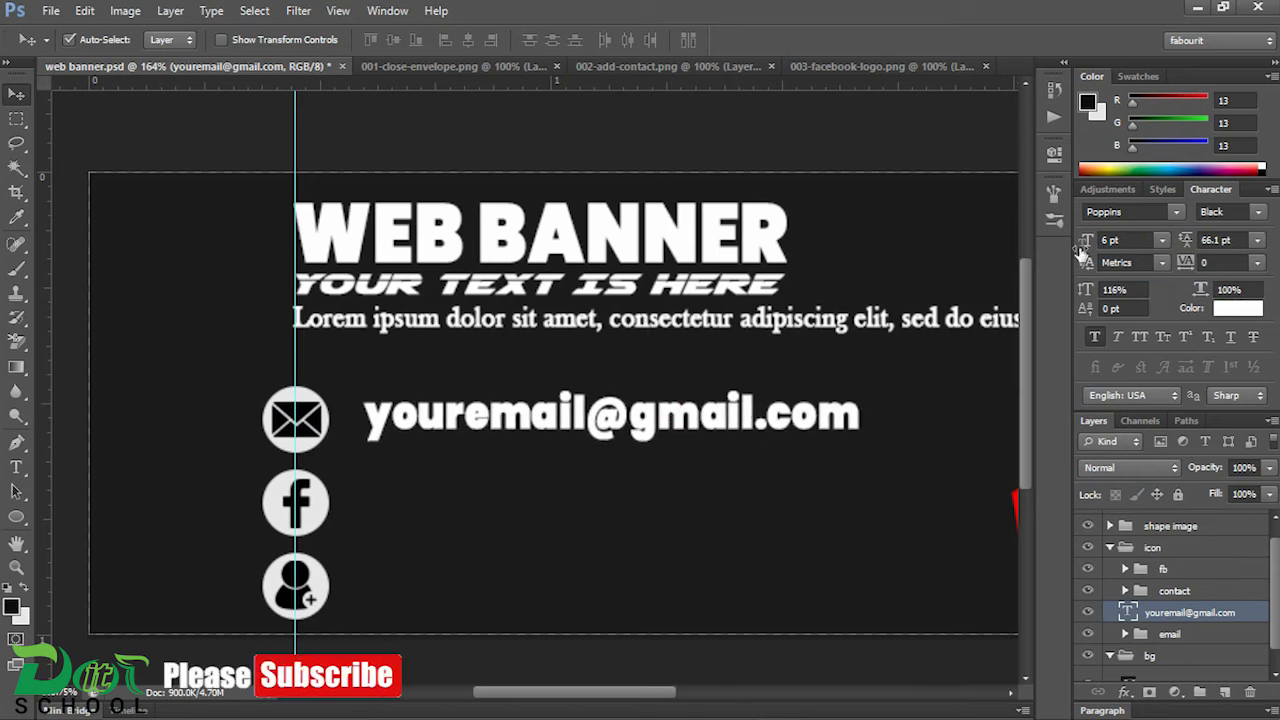
drag(1124, 242, 1055, 264)
text(5)
key(Return)
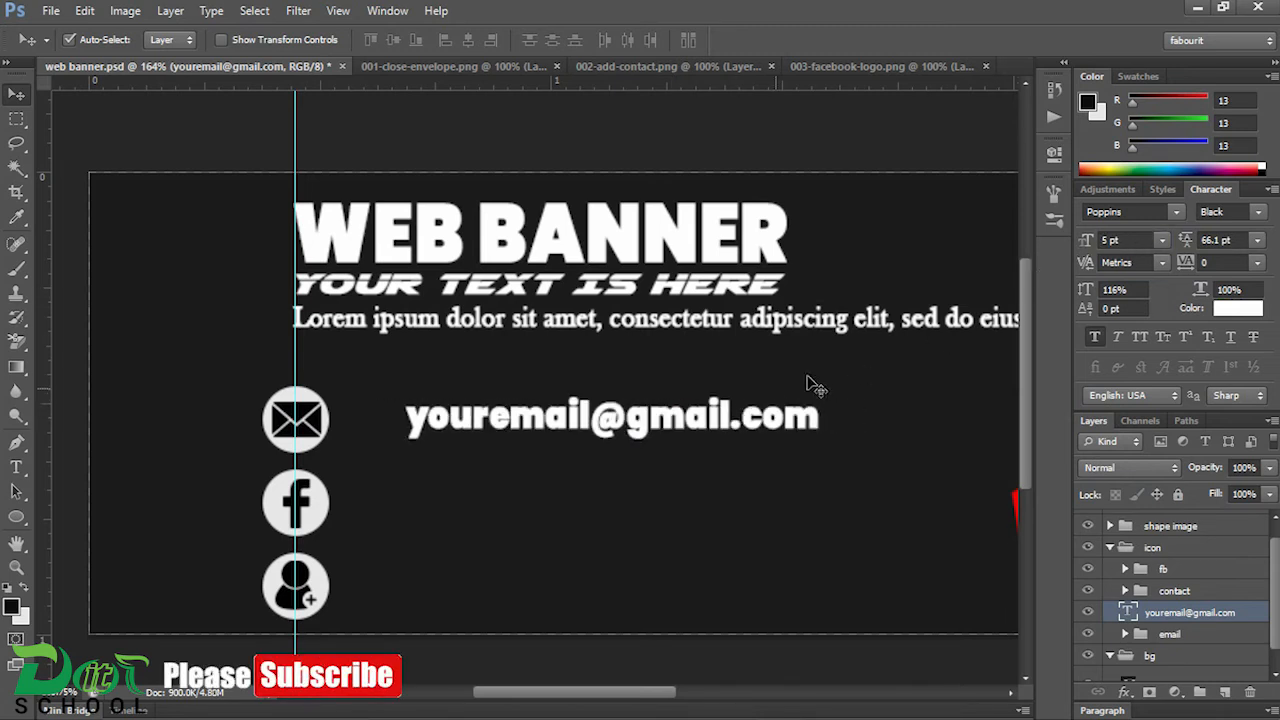
key(Left)
key(Left)
key(Left)
key(Left)
key(Left)
key(Left)
key(Left)
key(Left)
key(Left)
key(Left)
key(Left)
key(Left)
key(Left)
key(Left)
key(Left)
key(Left)
key(Left)
key(Left)
key(Left)
key(Left)
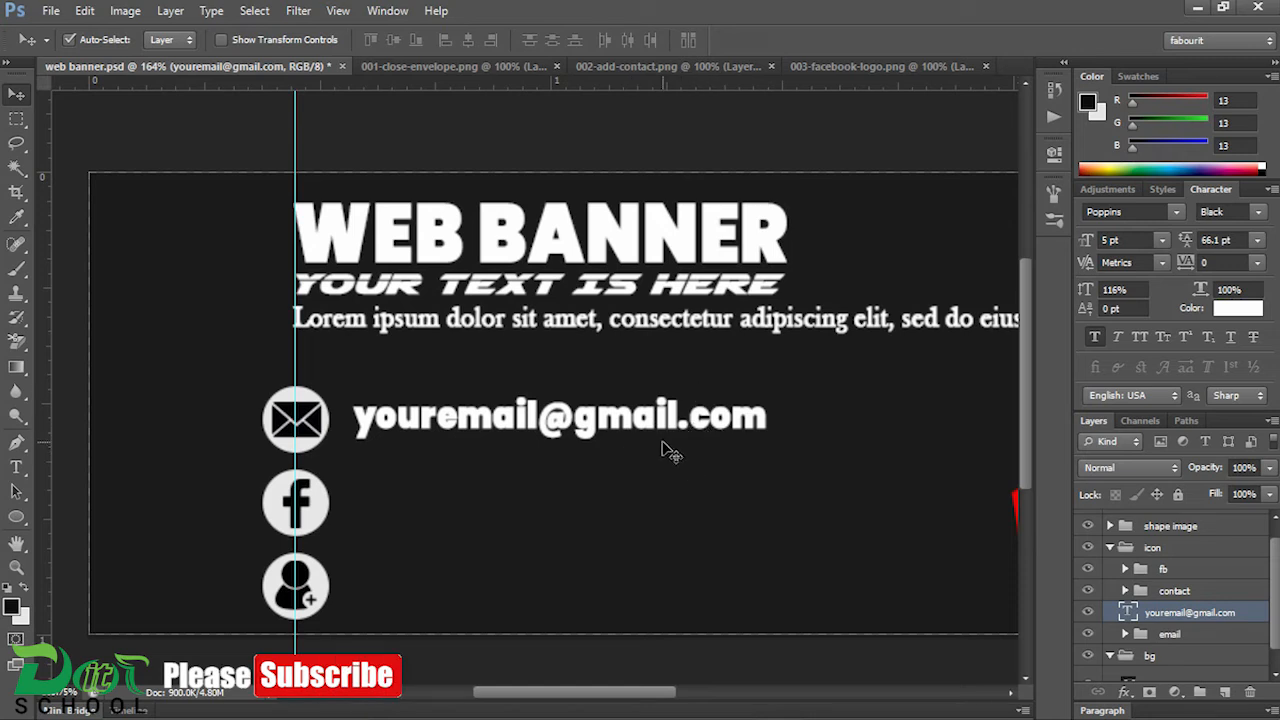
Step: Change the email text's font style to Thin and nudge it closer to the envelope icon
click(1257, 214)
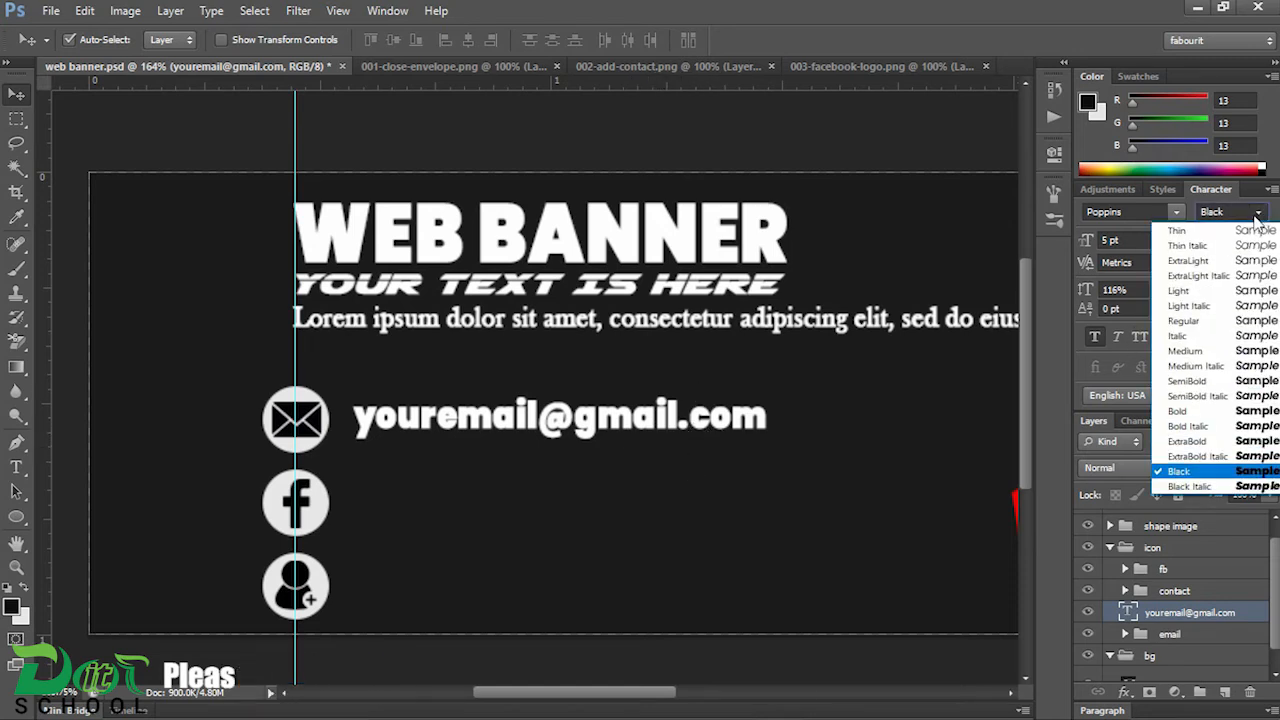
click(1203, 234)
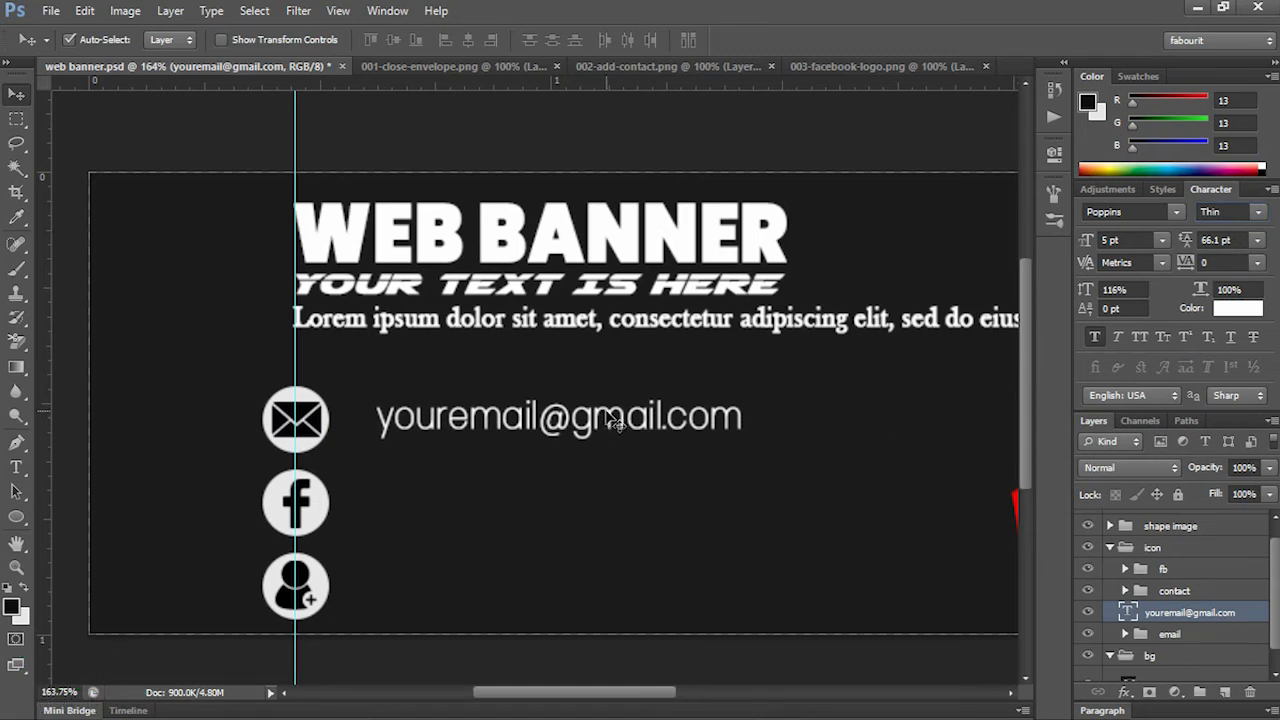
key(Left)
key(Left)
key(Left)
key(Left)
key(Left)
key(Left)
key(Left)
key(Left)
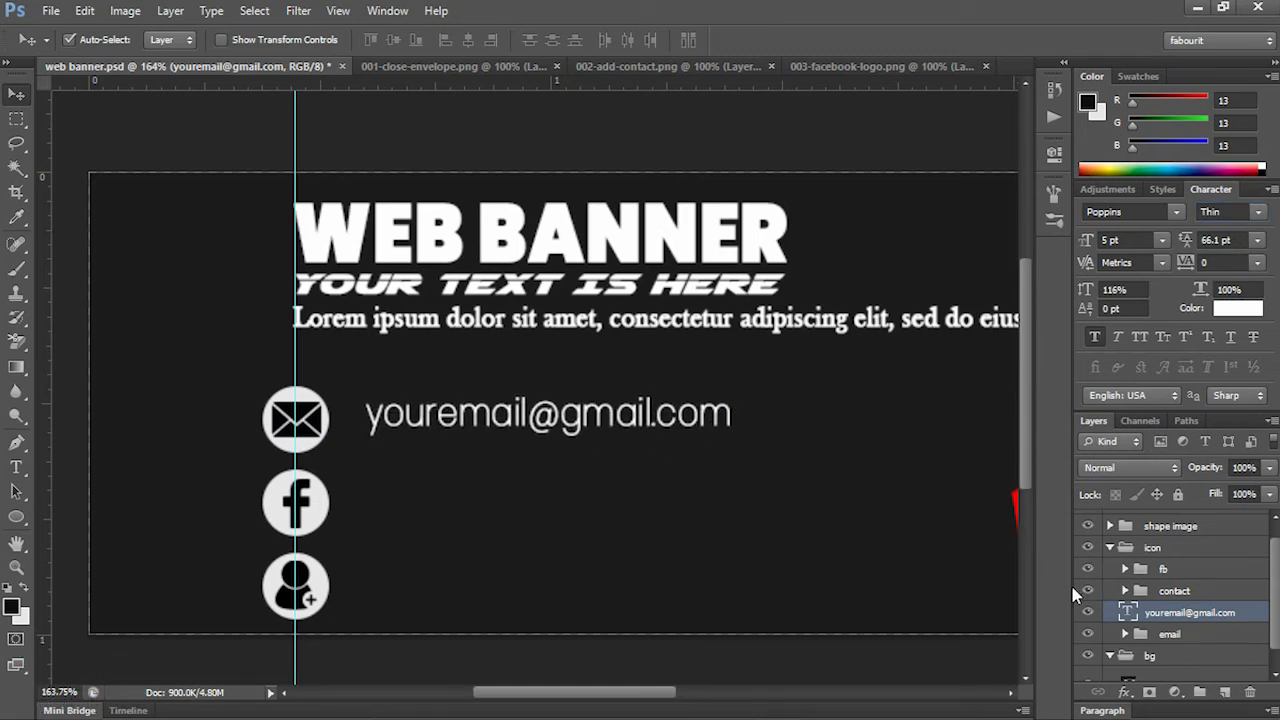
key(Left)
key(Up)
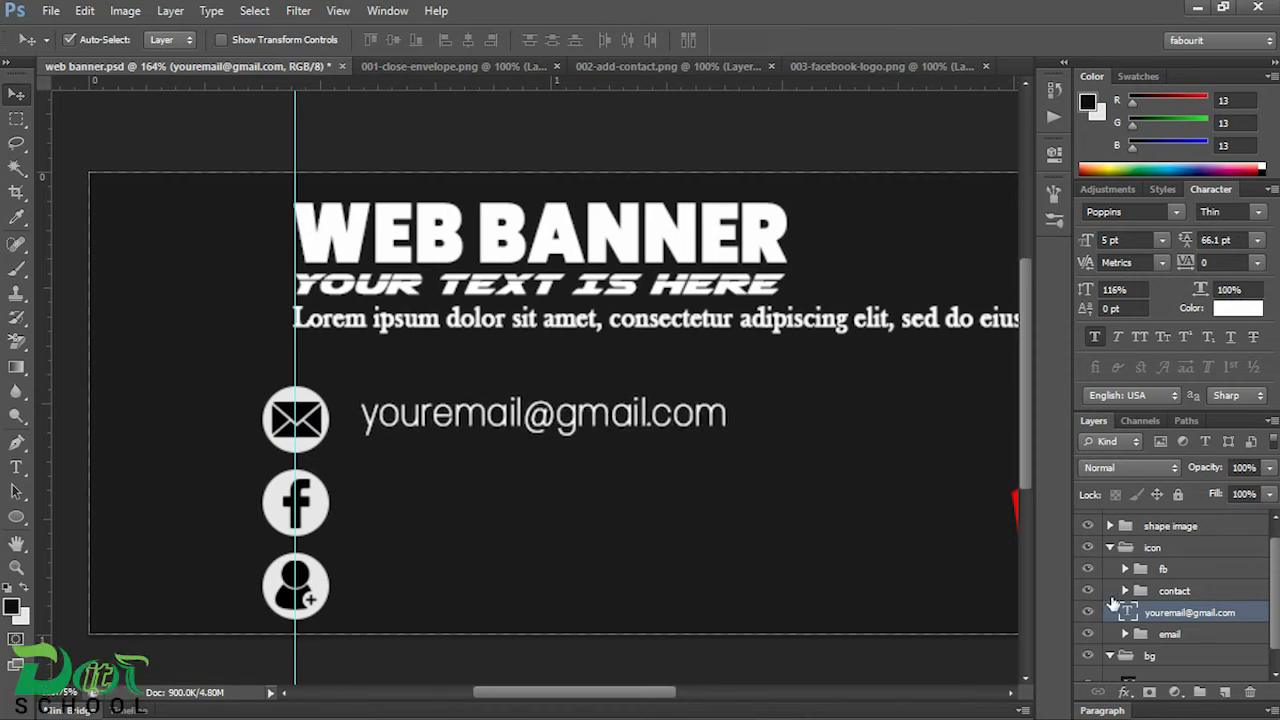
Step: Align the vertical centres of the email text and the "email" icon group, then deselect the layers
ctrl+click(1168, 636)
click(398, 40)
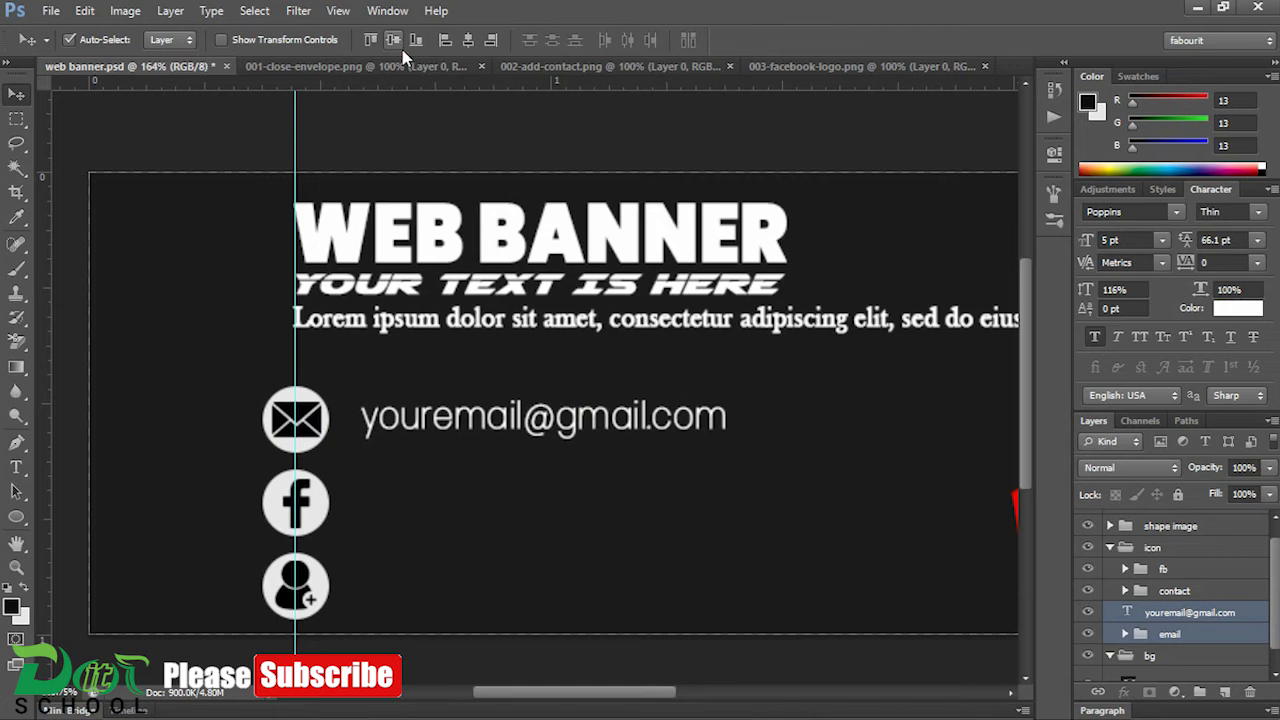
click(868, 648)
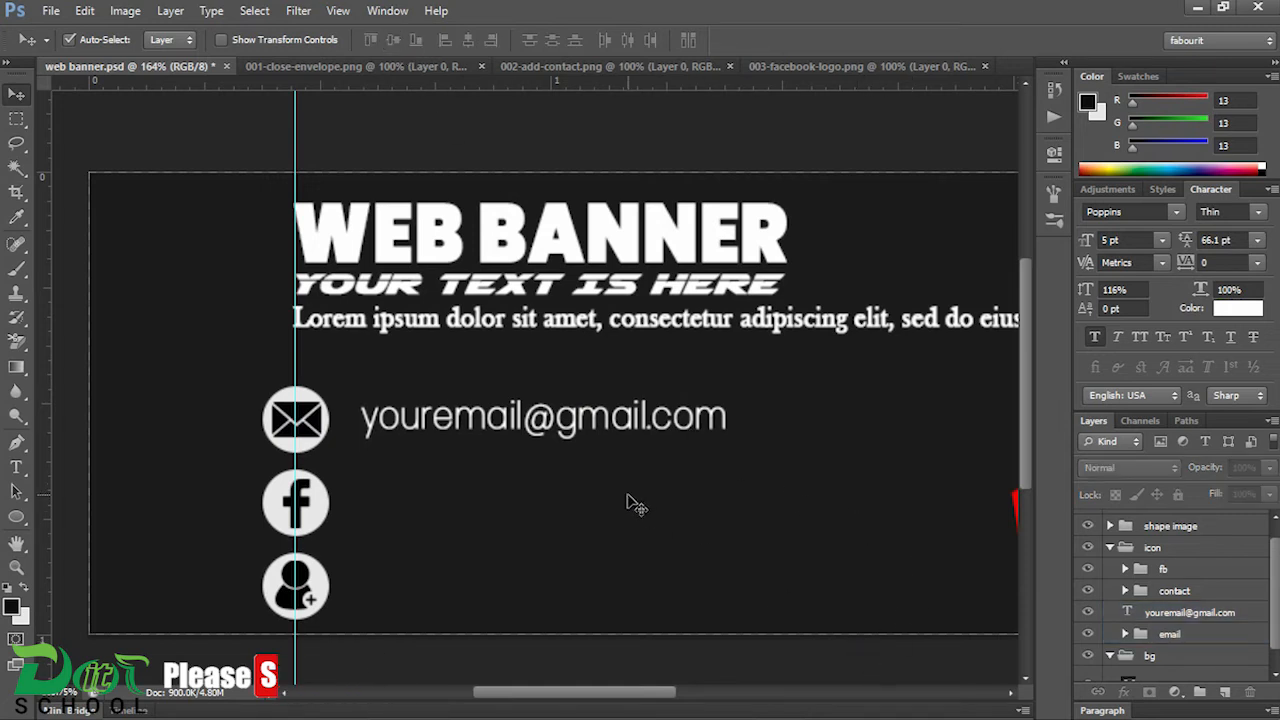
Step: Duplicate the email text twice, placing one copy beside the Facebook icon and one beside the contact icon
click(587, 430)
drag(580, 425, 581, 594)
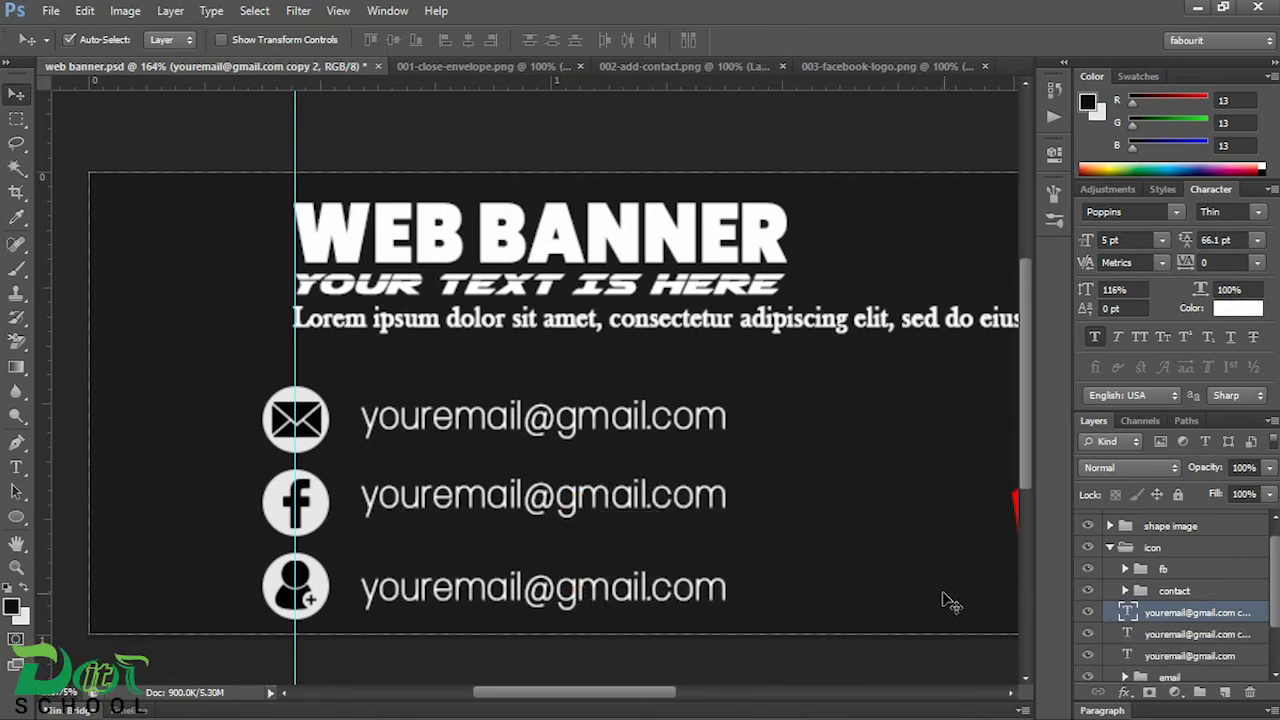
Step: Replace the text beside the contact icon with "your contact name and place" copied from Notepad
double_click(1127, 612)
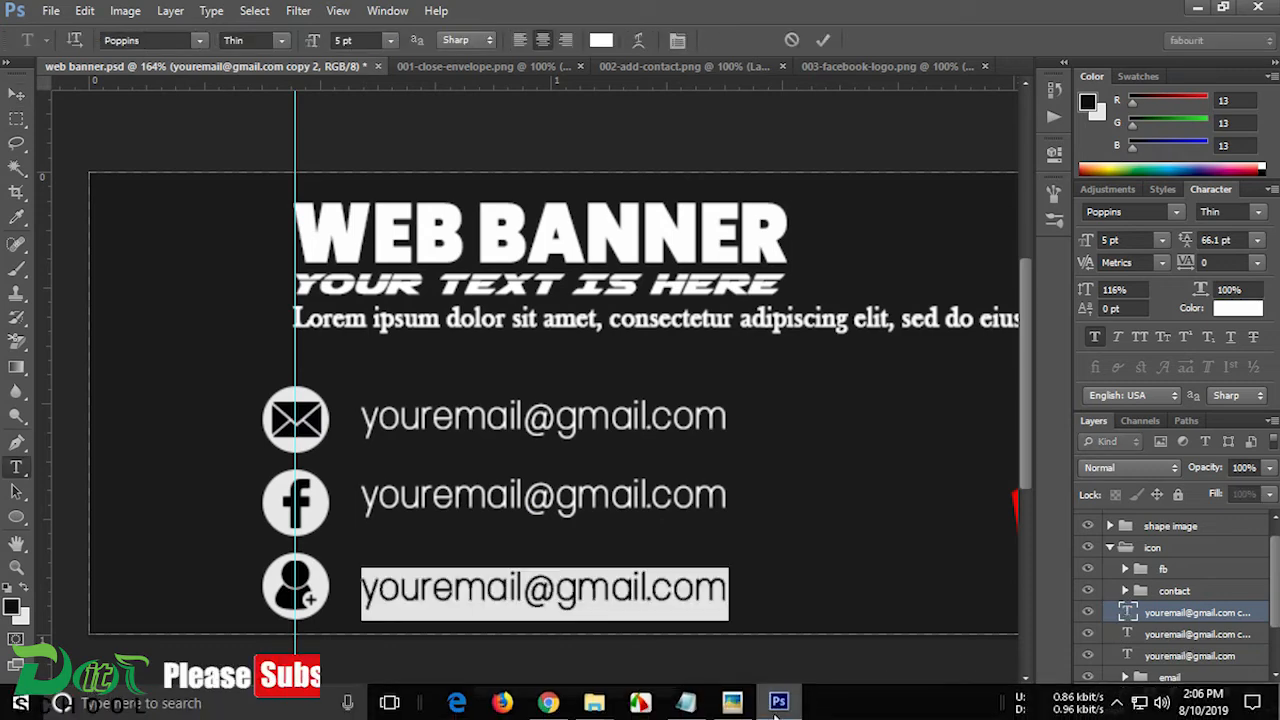
click(686, 703)
drag(428, 310, 216, 310)
key(ctrl+c)
key(alt+Tab)
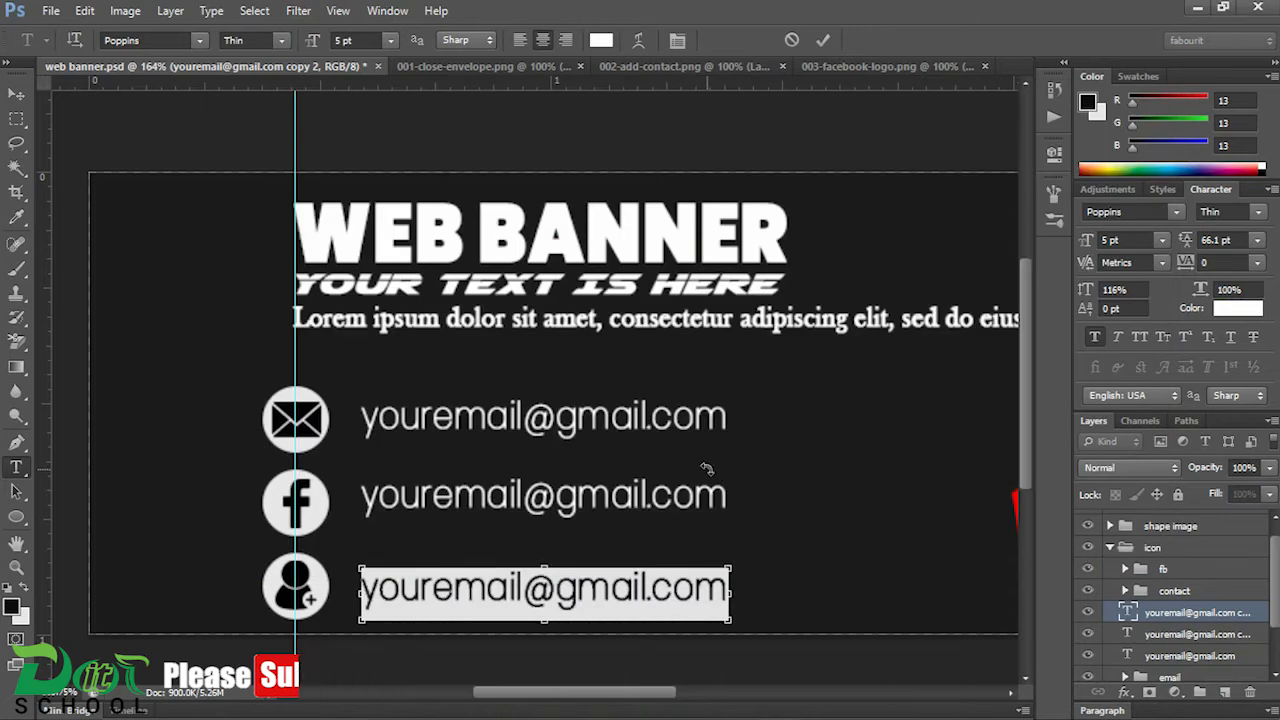
key(ctrl+v)
click(16, 93)
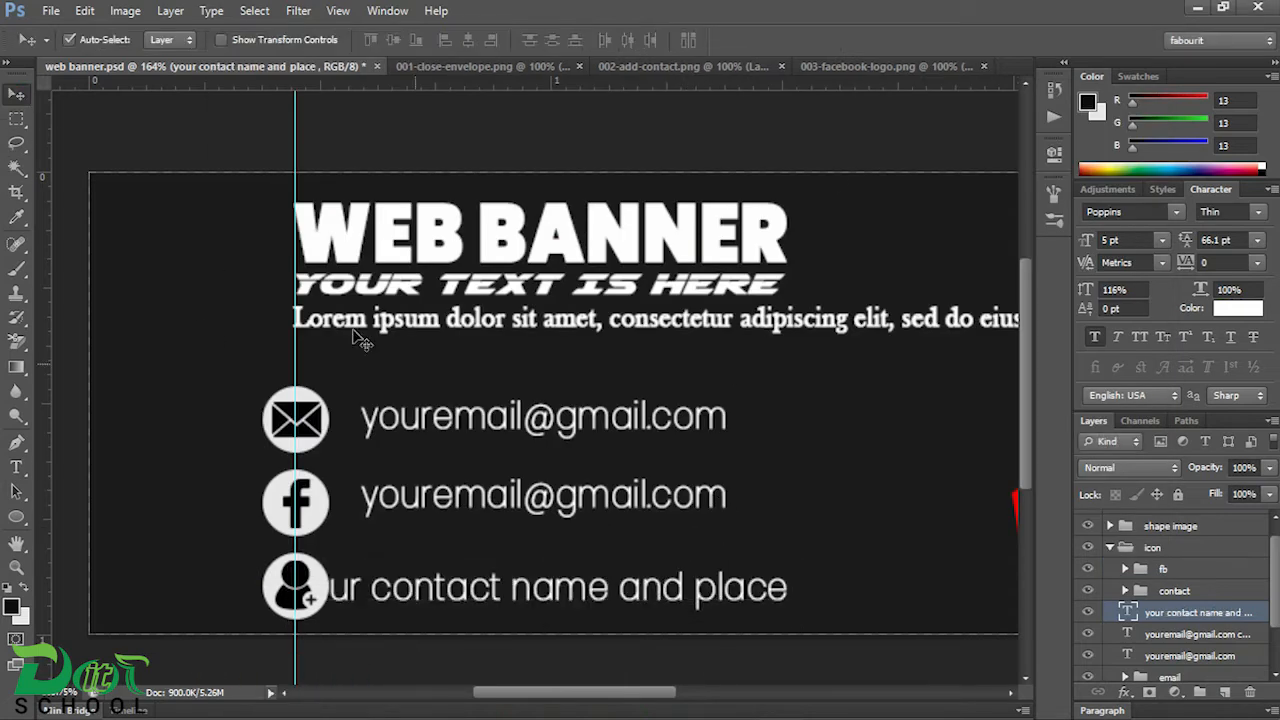
Step: Move the contact text to start in line with the email text and place a vertical guide at their left edge
drag(643, 596, 712, 588)
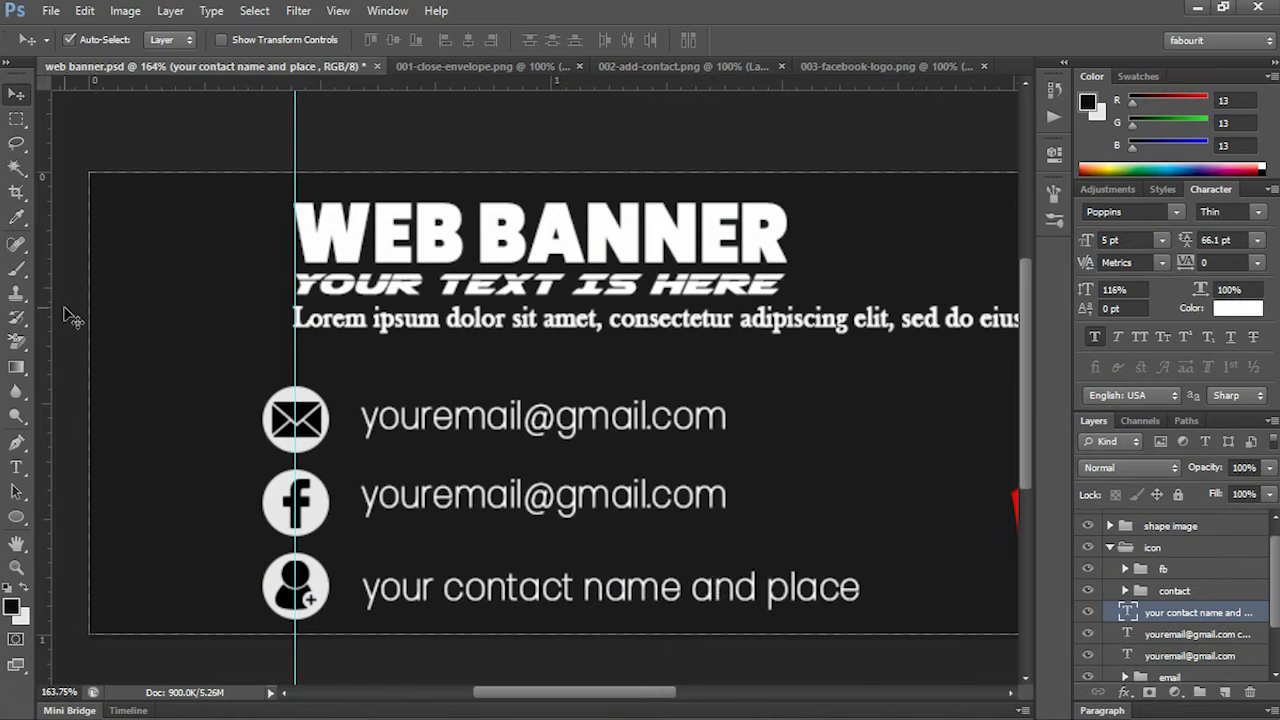
drag(52, 316, 362, 365)
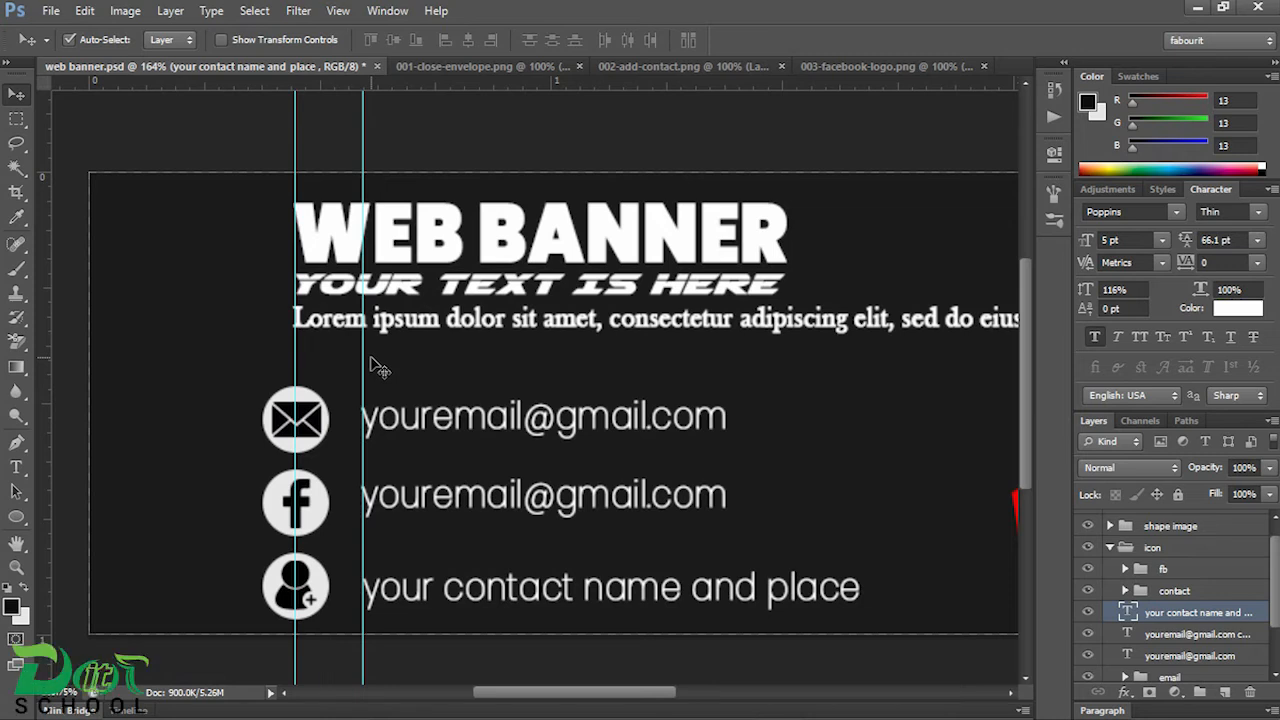
double_click(1128, 634)
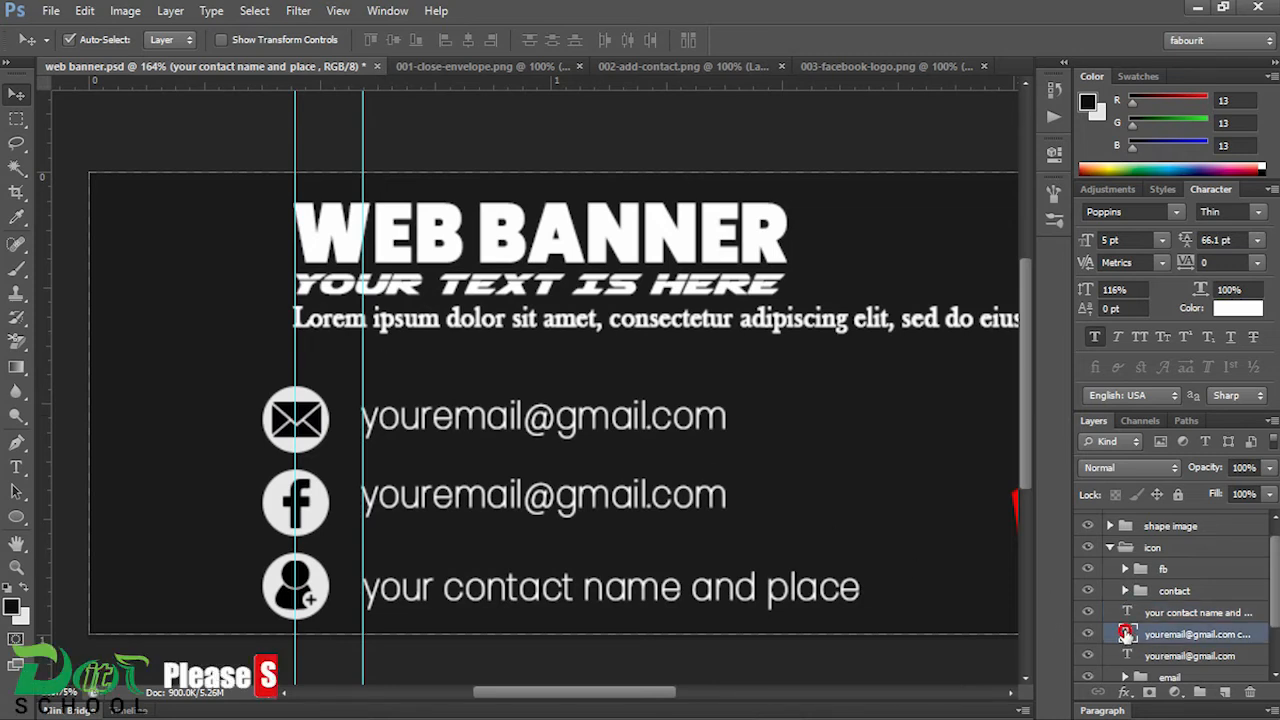
click(686, 703)
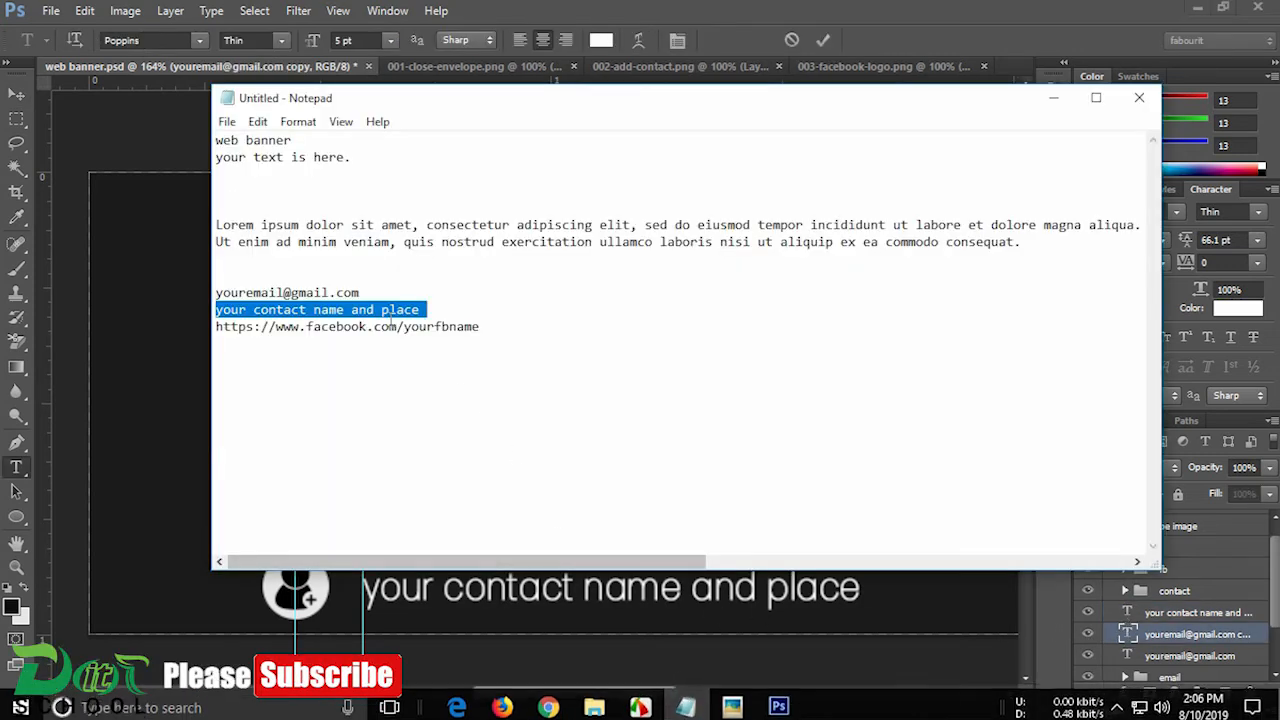
drag(487, 330, 149, 324)
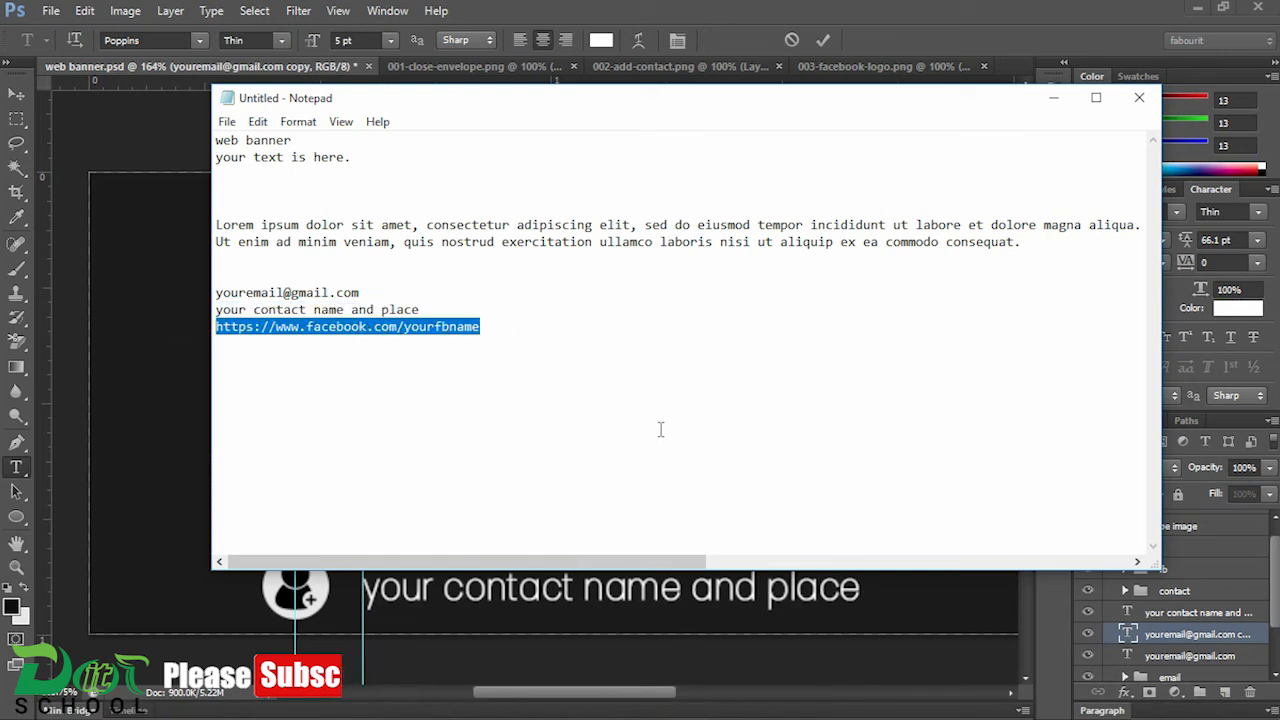
click(935, 48)
key(ctrl+v)
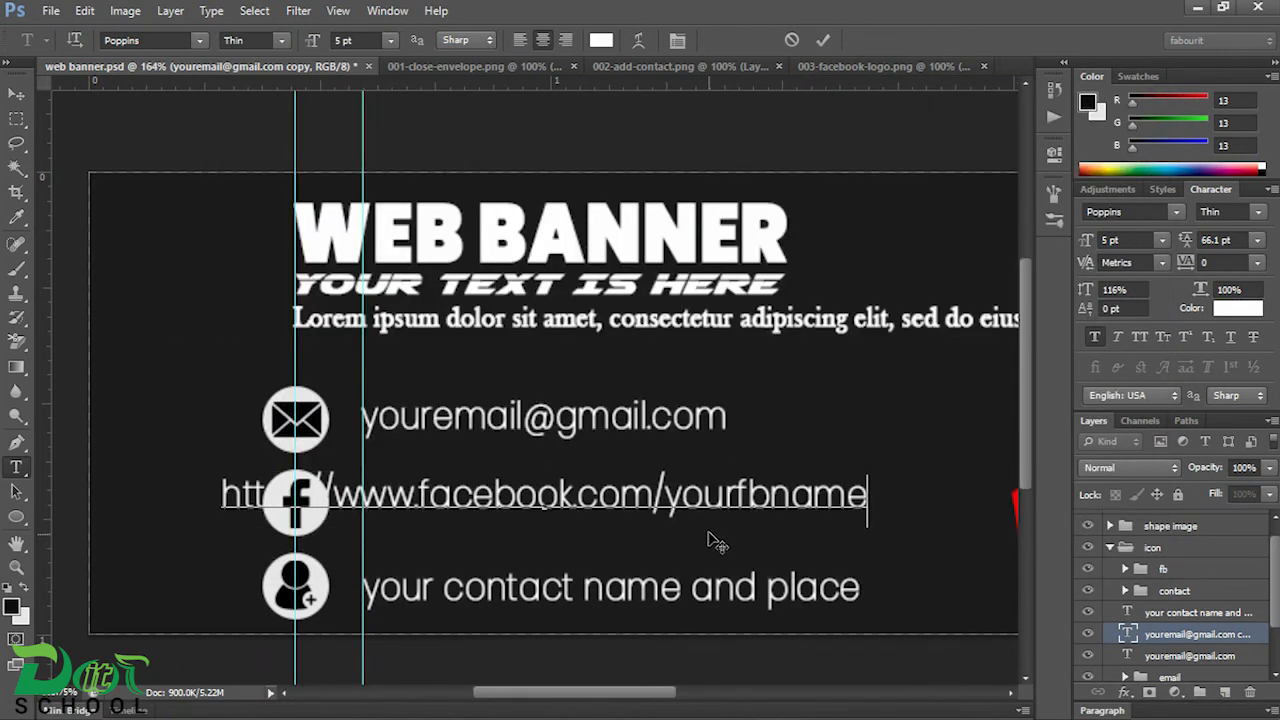
click(16, 93)
drag(520, 500, 658, 520)
drag(657, 517, 652, 505)
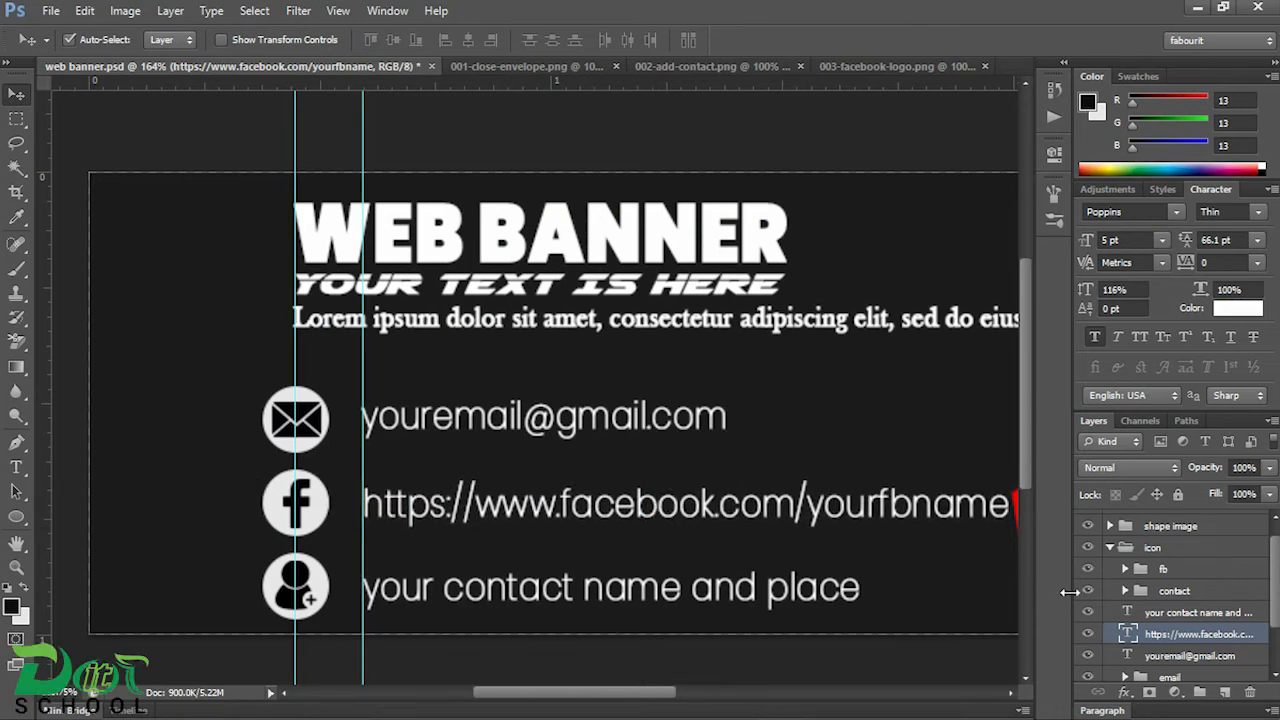
Step: Align the vertical centres of the Facebook link text and the "fb" icon group
click(1162, 570)
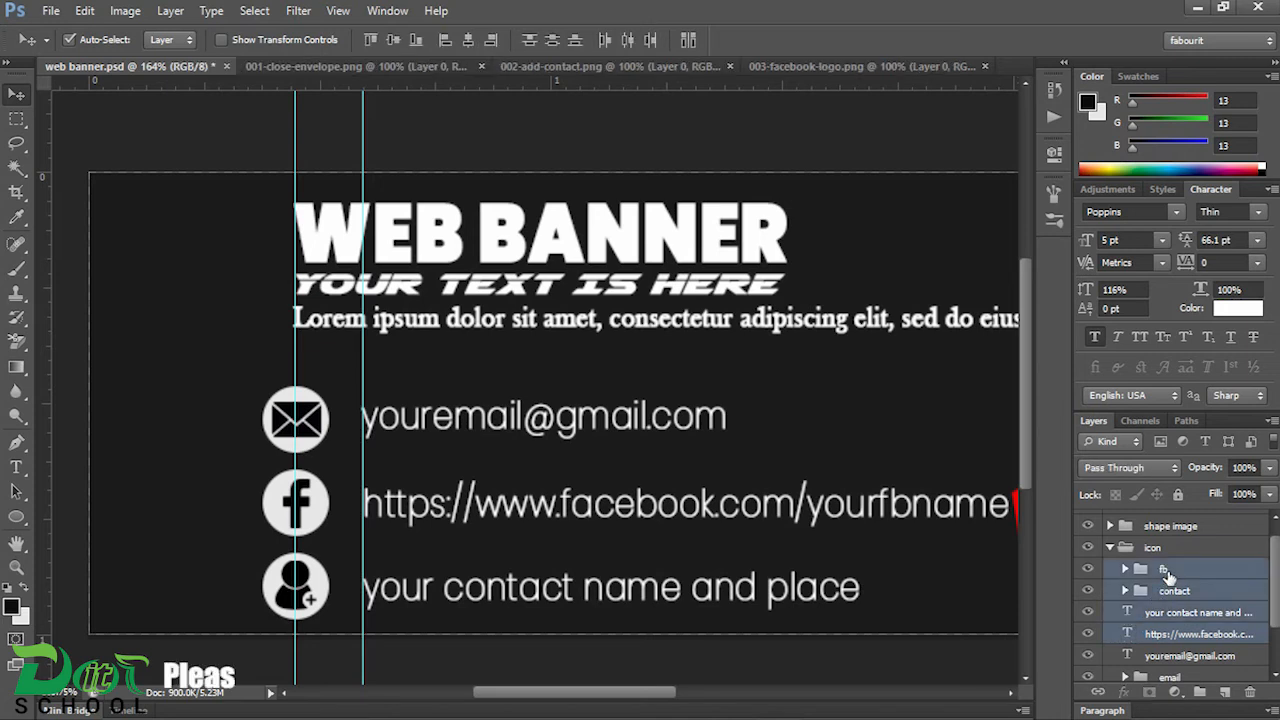
ctrl+click(1175, 638)
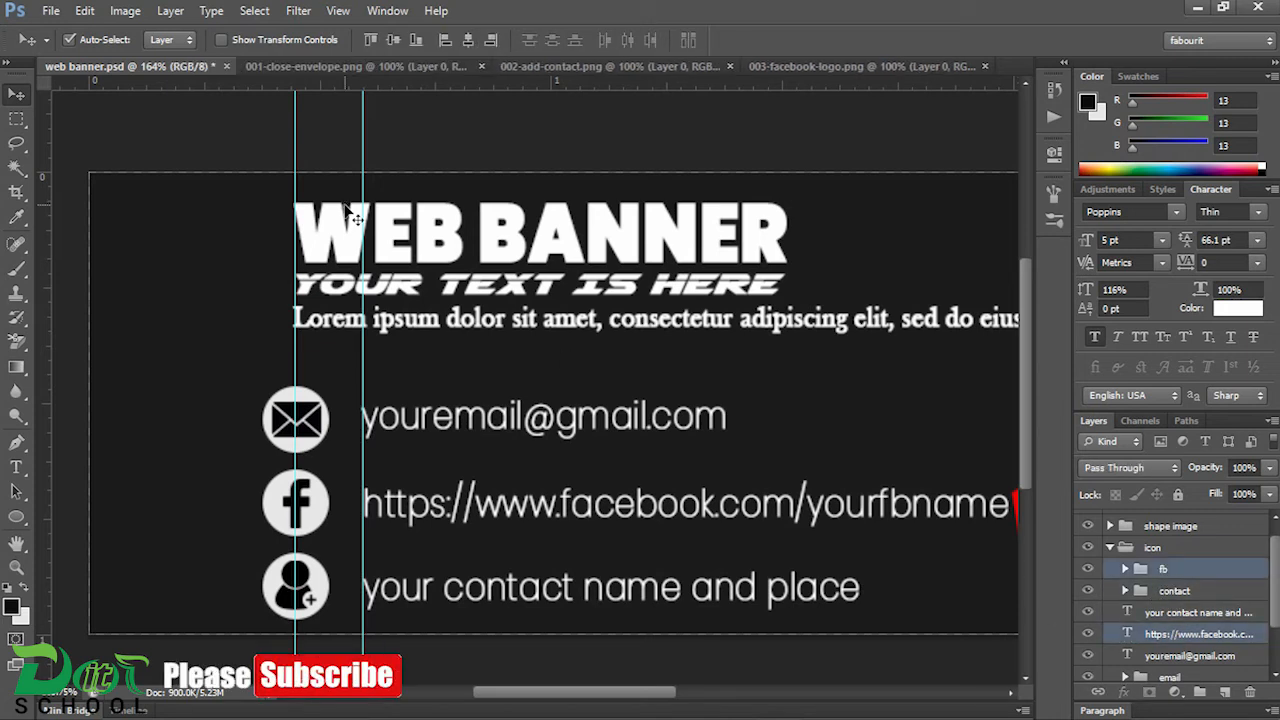
click(394, 44)
Step: Align the vertical centres of the contact text and the "contact" icon group
click(643, 596)
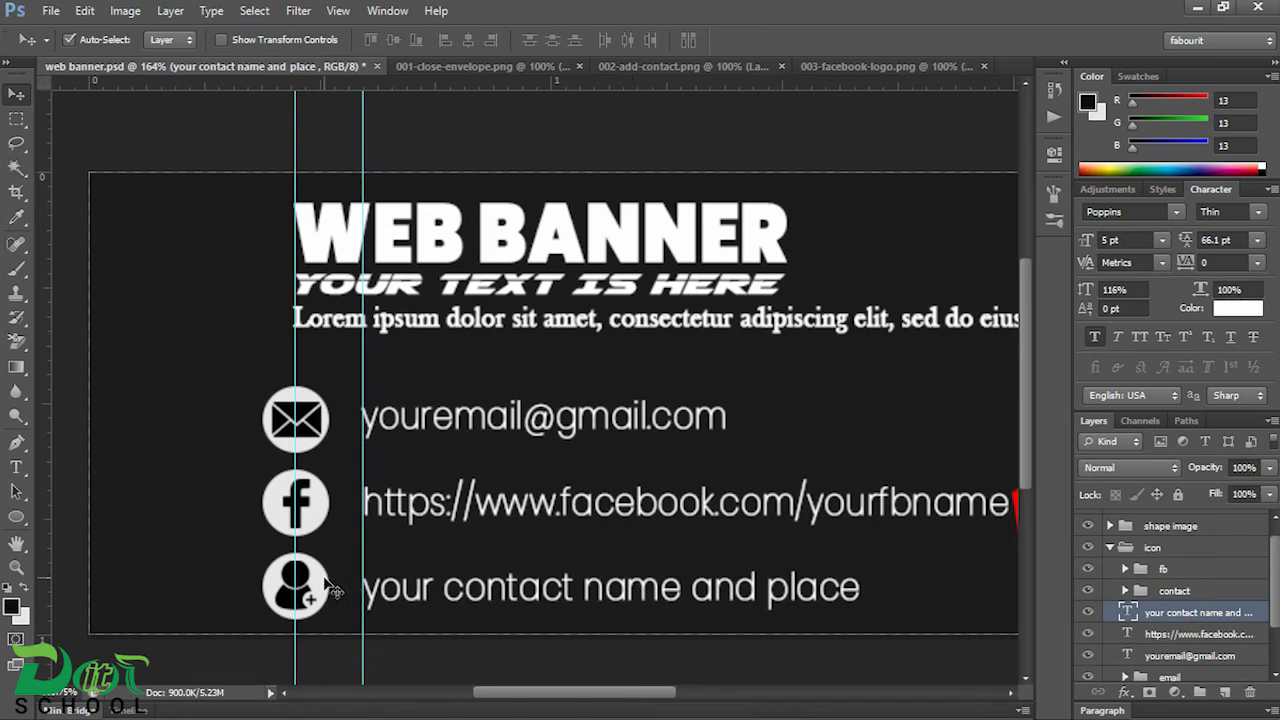
shift+click(324, 580)
click(1146, 612)
ctrl+click(1161, 593)
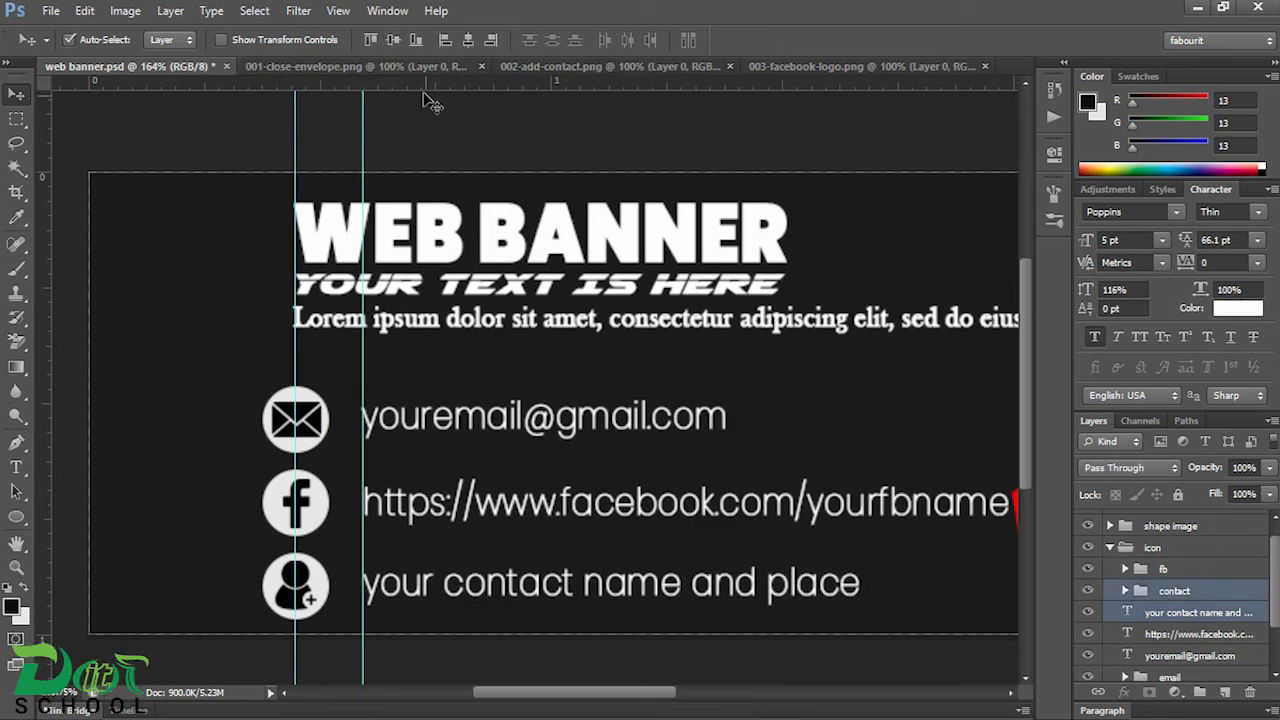
scroll(600, 455, down, 3)
scroll(594, 447, up, 1)
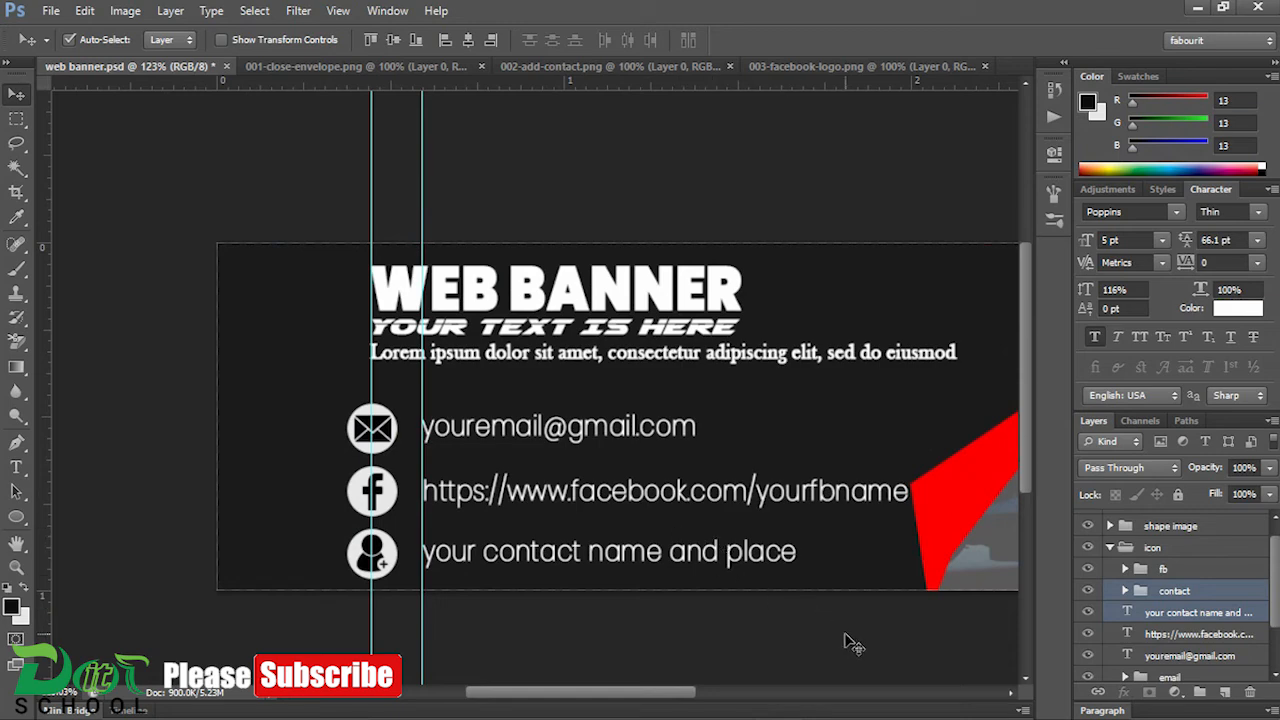
scroll(841, 594, down, 2)
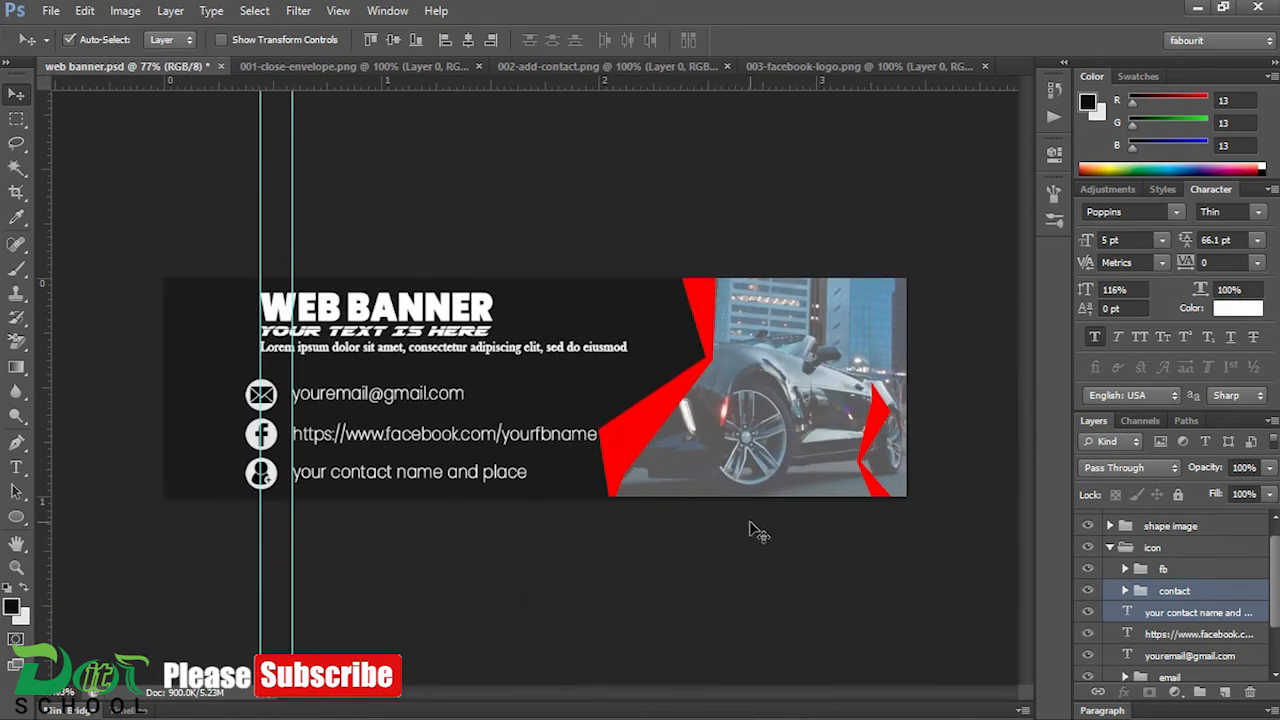
scroll(587, 465, up, 3)
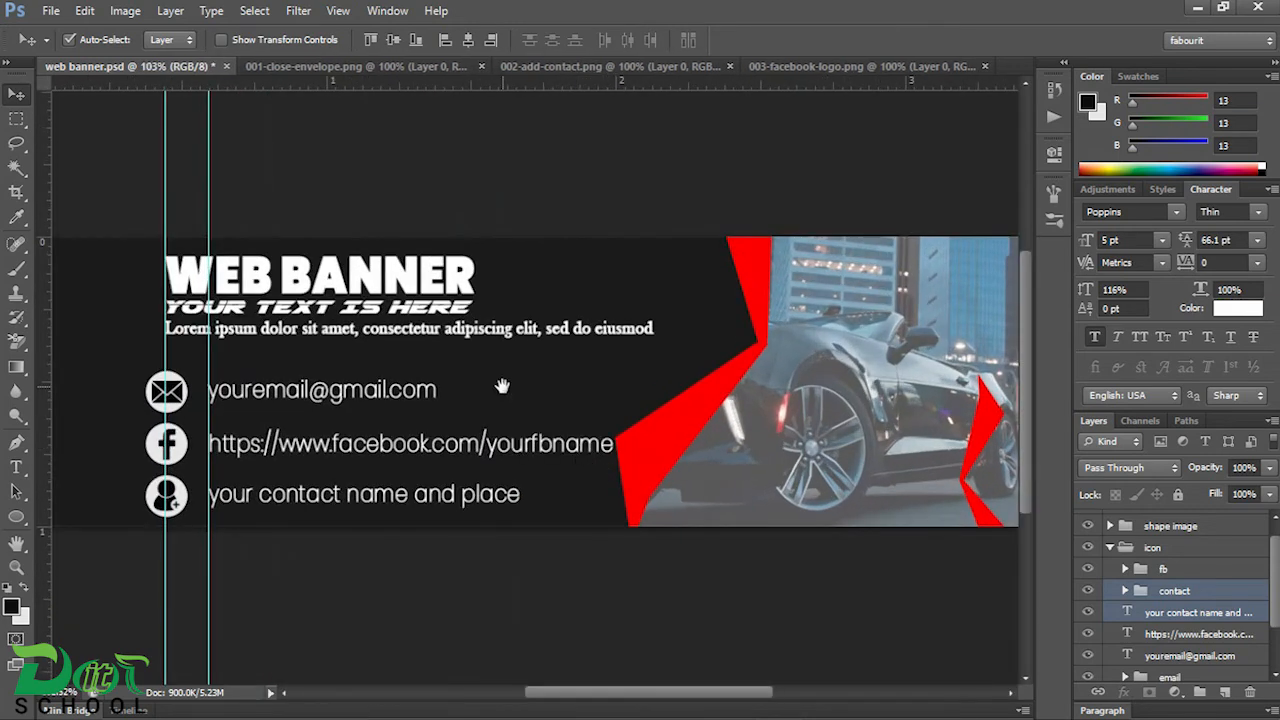
drag(502, 386, 583, 371)
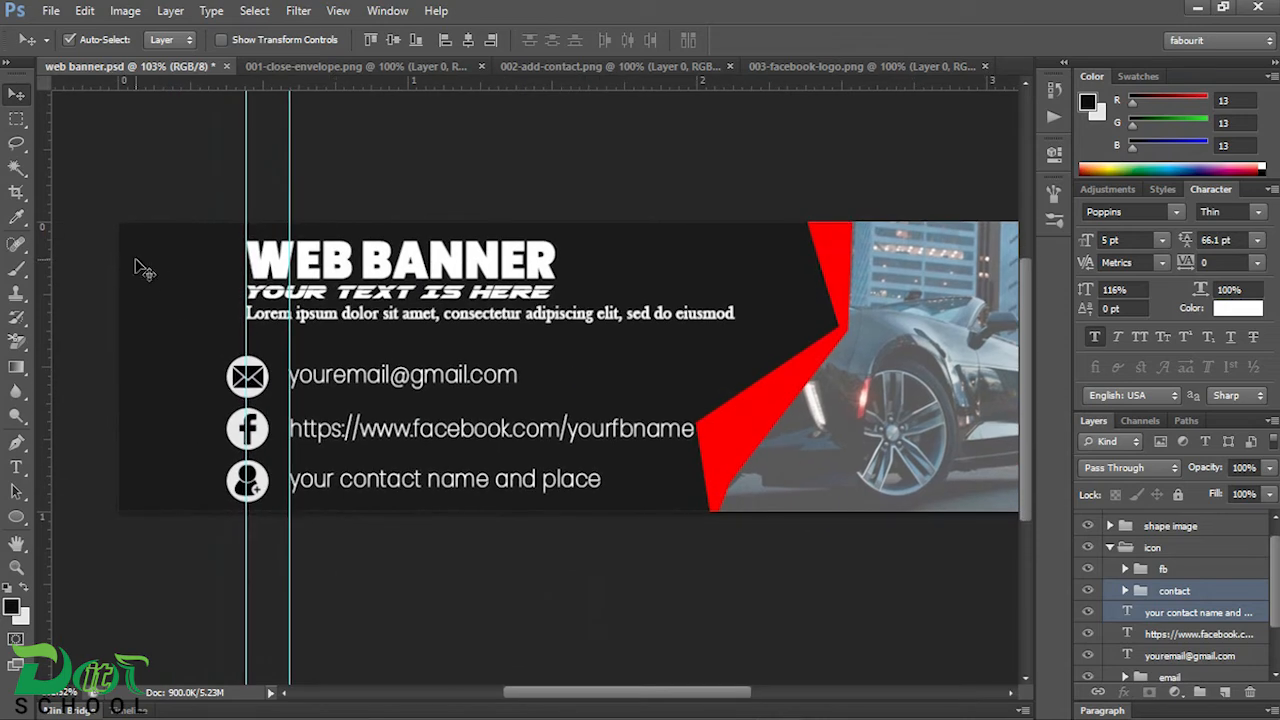
Step: Place a horizontal guide at the top edge of the email icon and draw a small upright light-grey rectangle beside the contact icons
scroll(200, 354, up, 3)
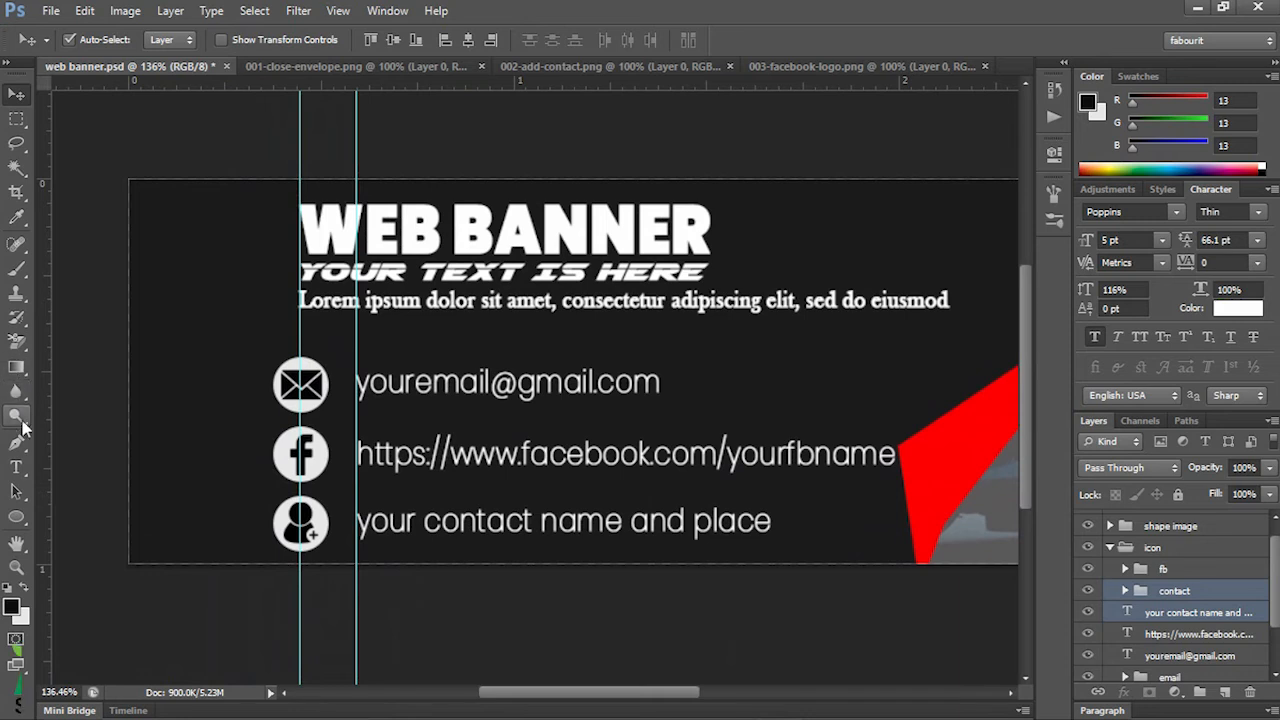
click(19, 517)
drag(22, 517, 72, 516)
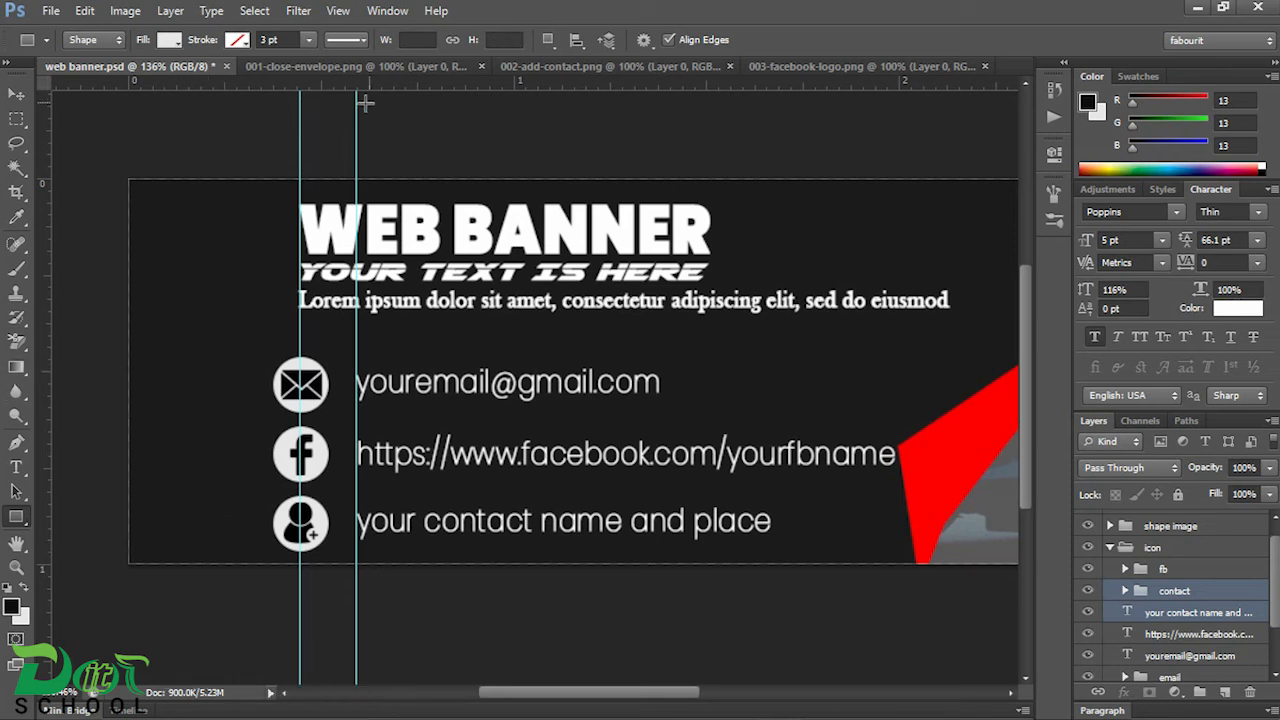
drag(398, 86, 375, 357)
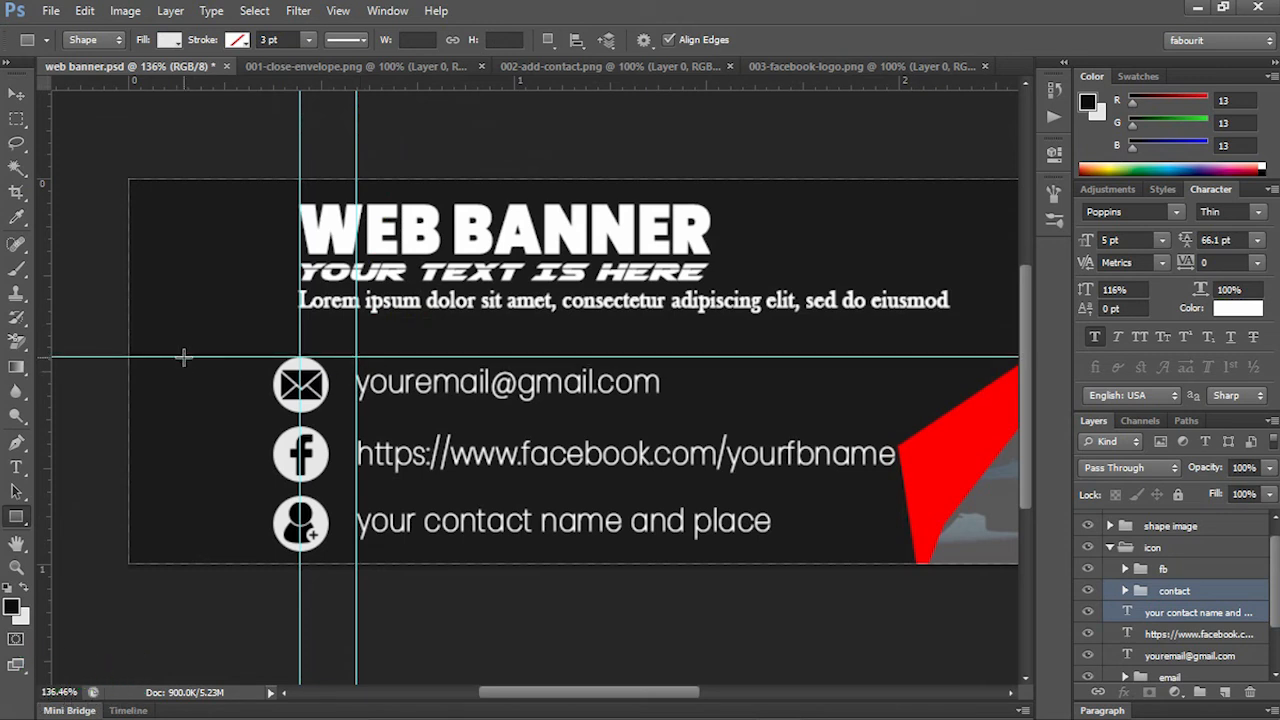
drag(162, 316, 182, 400)
click(16, 93)
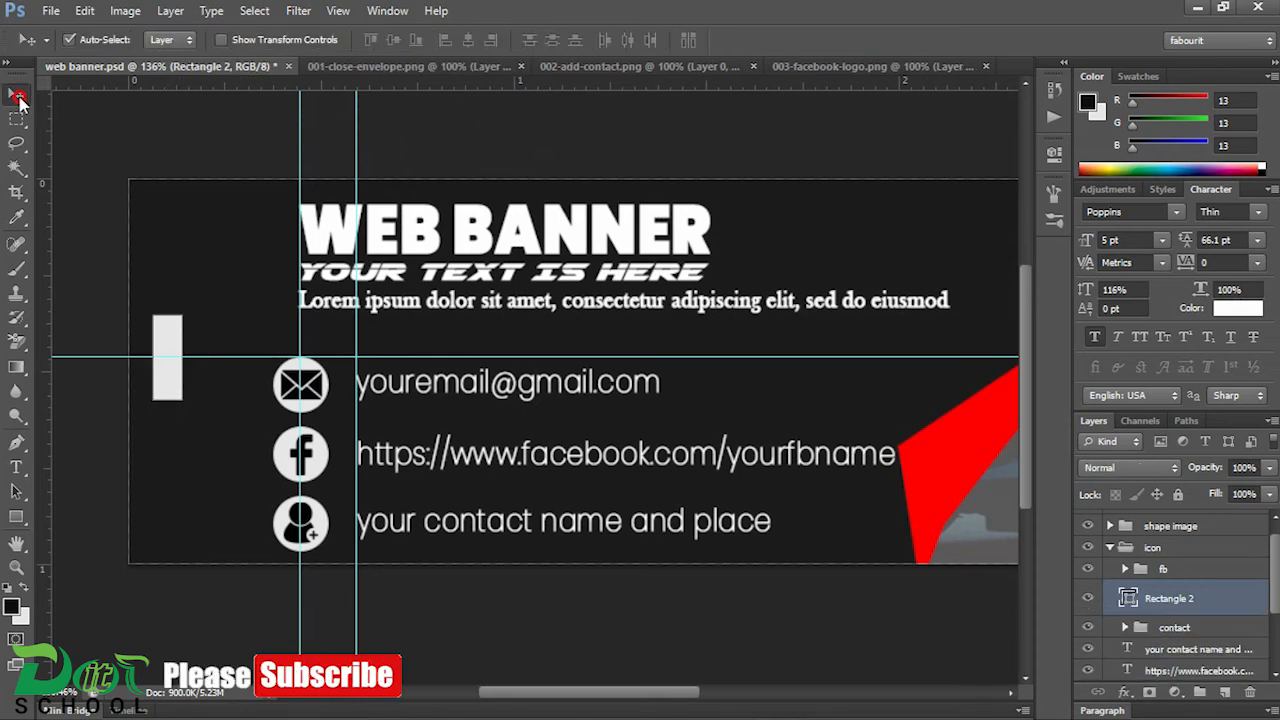
Step: Place a horizontal guide at the contact icon's bottom edge and transform the rectangle into a thin bar spanning both horizontal guides
key(ctrl+t)
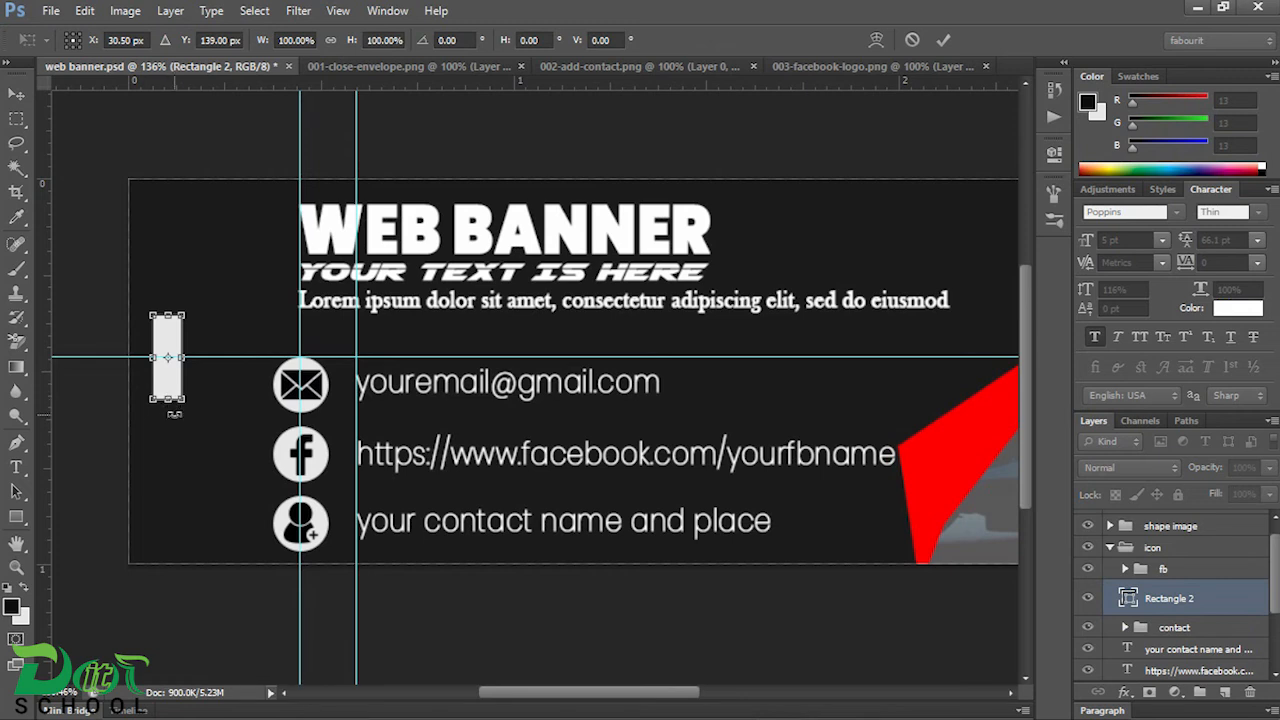
drag(182, 360, 166, 543)
drag(368, 92, 335, 552)
drag(188, 451, 172, 451)
scroll(190, 452, up, 5)
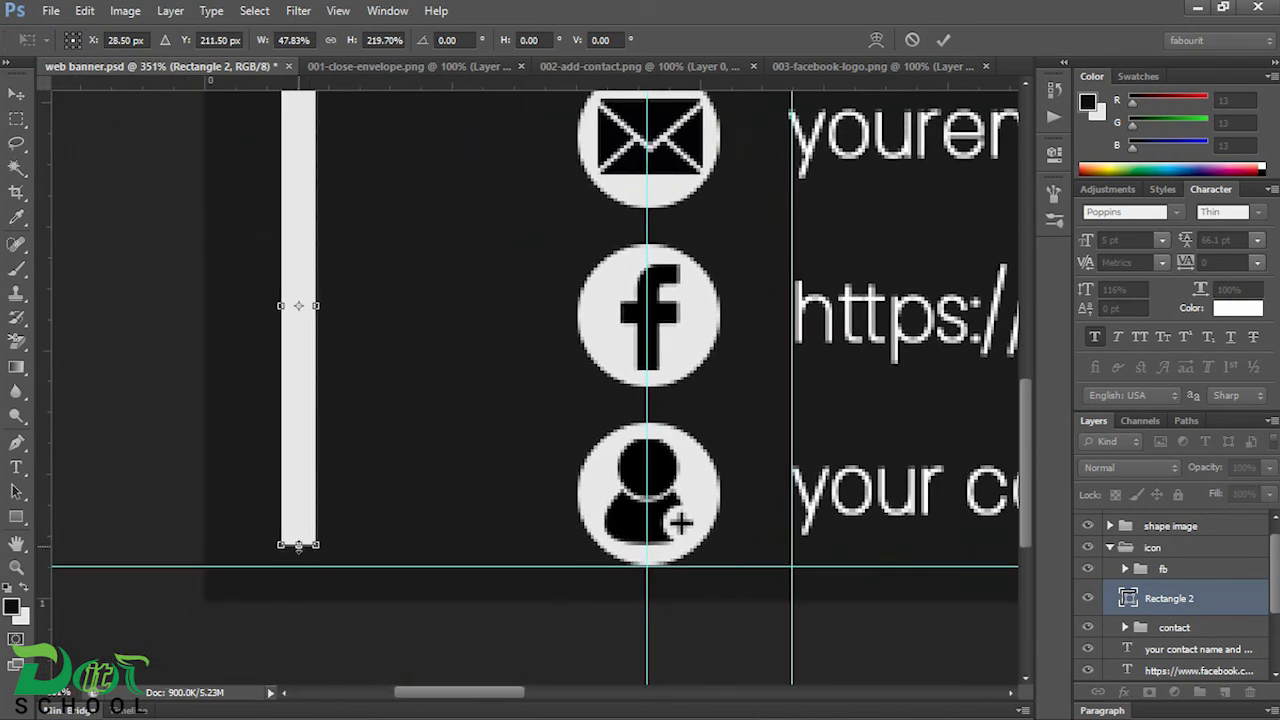
drag(298, 545, 298, 564)
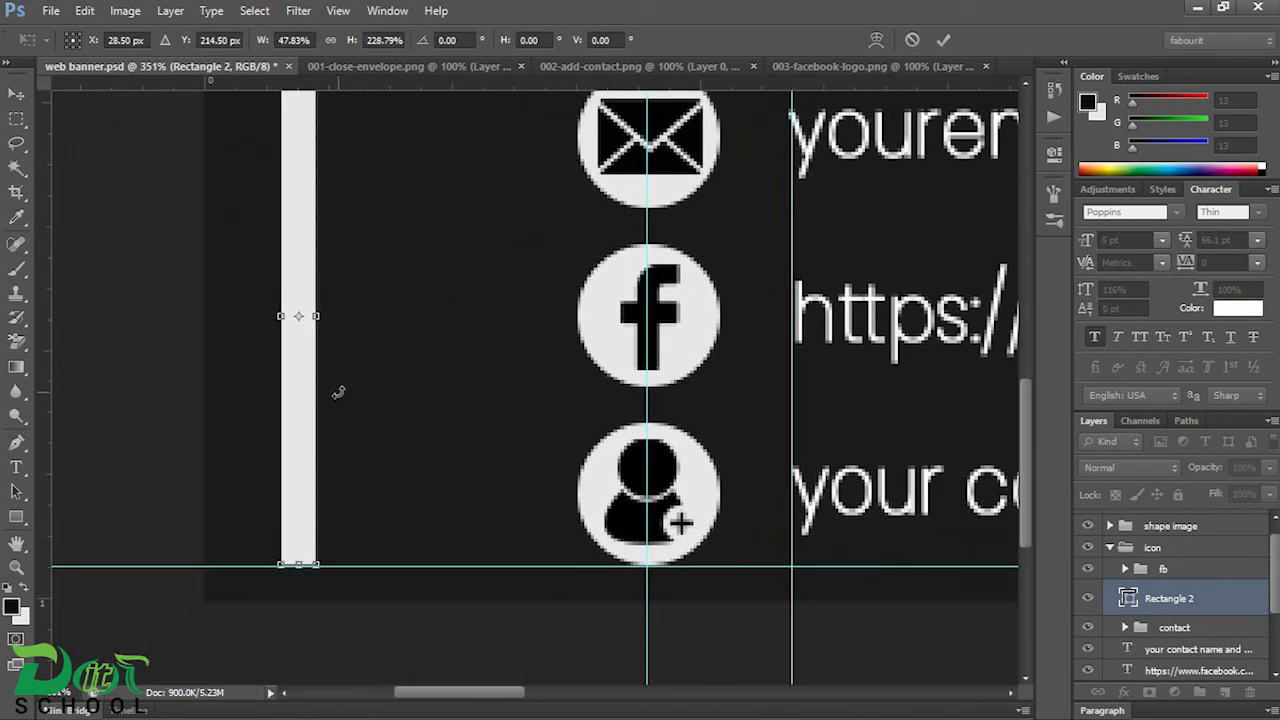
drag(319, 316, 295, 316)
drag(412, 297, 366, 411)
key(Return)
Step: Duplicate the thin bar twice side by side and distribute the three bars evenly horizontally
drag(226, 430, 300, 440)
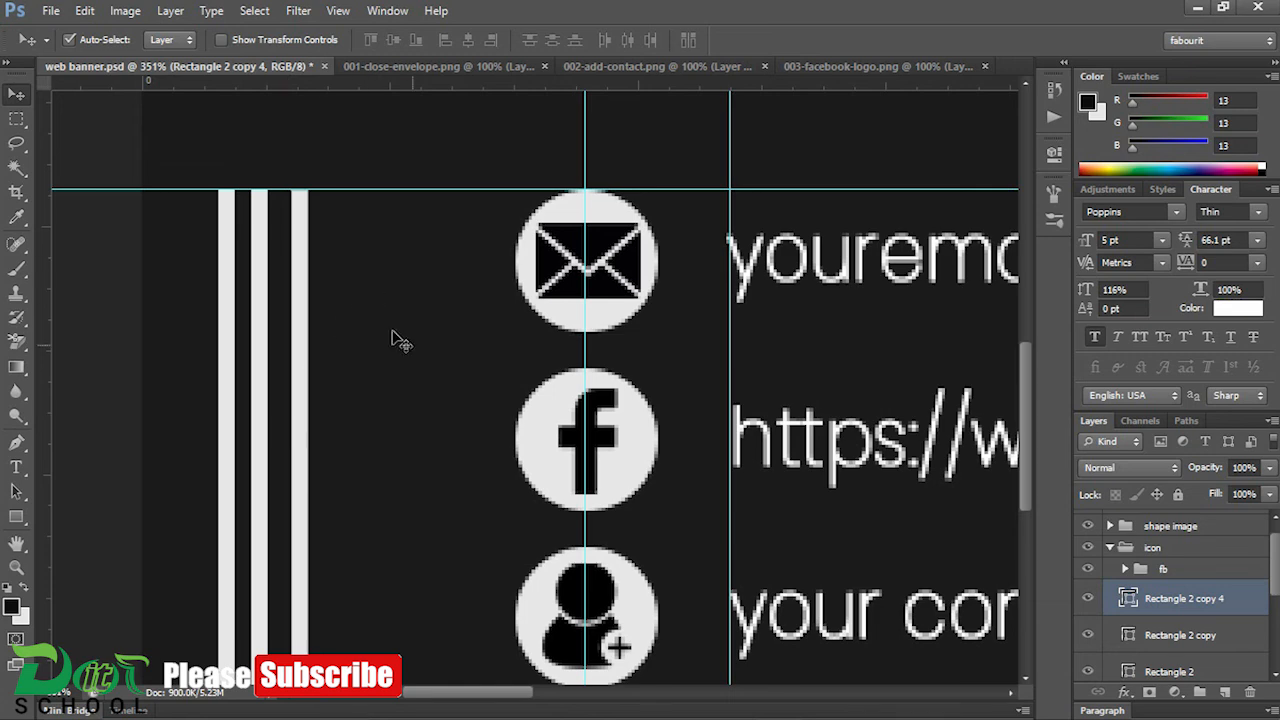
shift+click(1176, 671)
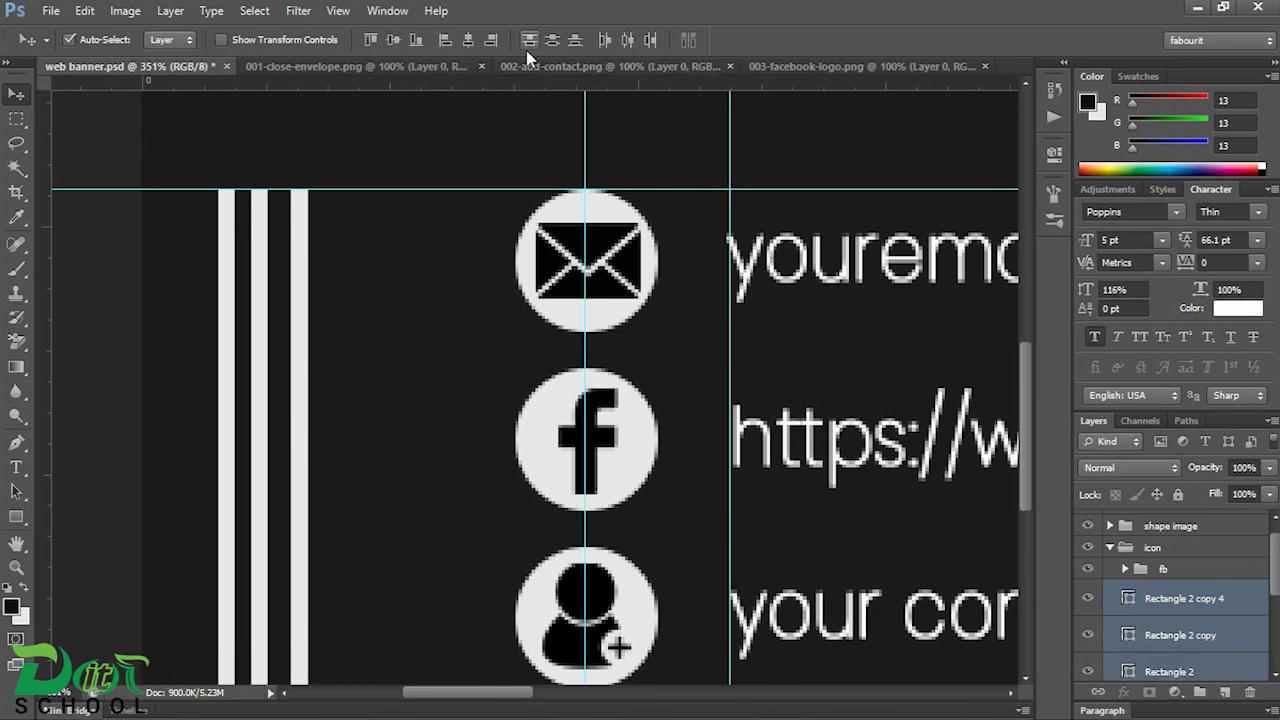
click(606, 40)
Step: Nudge the three bars rightward until they sit close beside the column of contact icons
scroll(423, 271, down, 4)
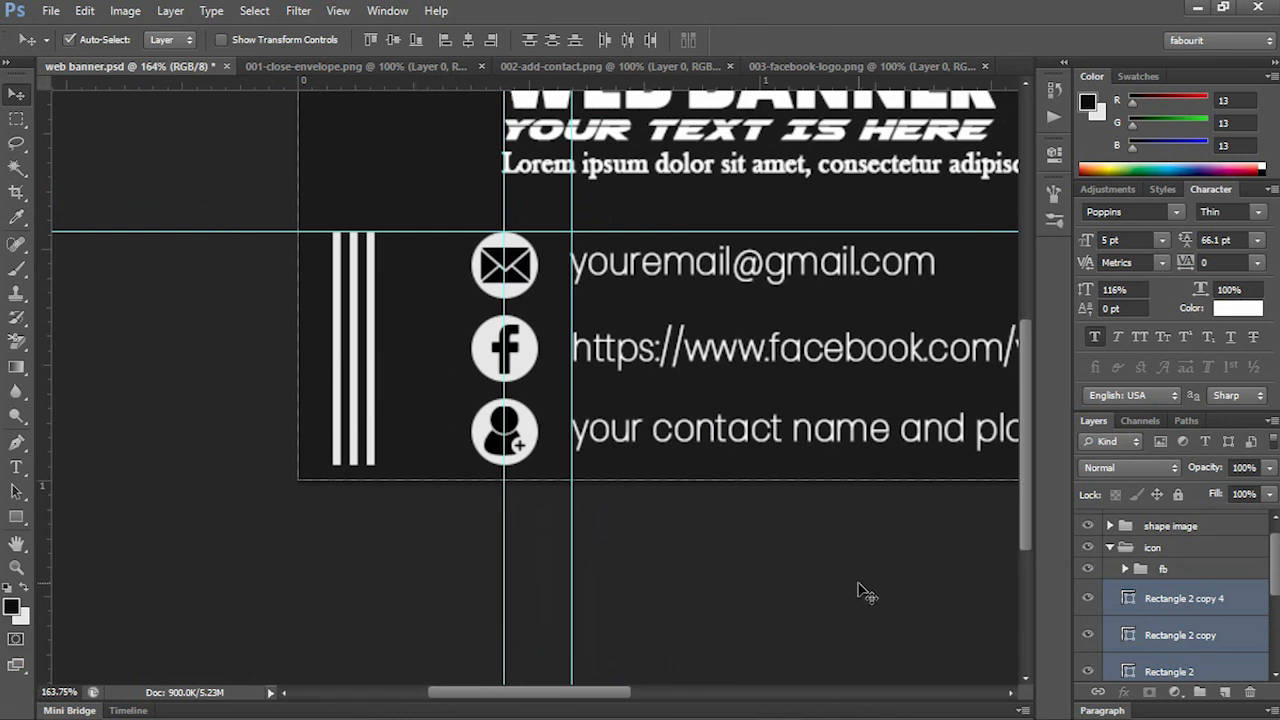
key(Right)
key(Right)
key(Right)
key(Right)
key(Right)
key(Right)
key(Right)
key(Right)
key(Right)
key(Right)
key(Right)
key(Right)
key(Right)
key(Right)
key(Right)
key(Right)
key(Right)
key(Right)
key(Right)
key(Right)
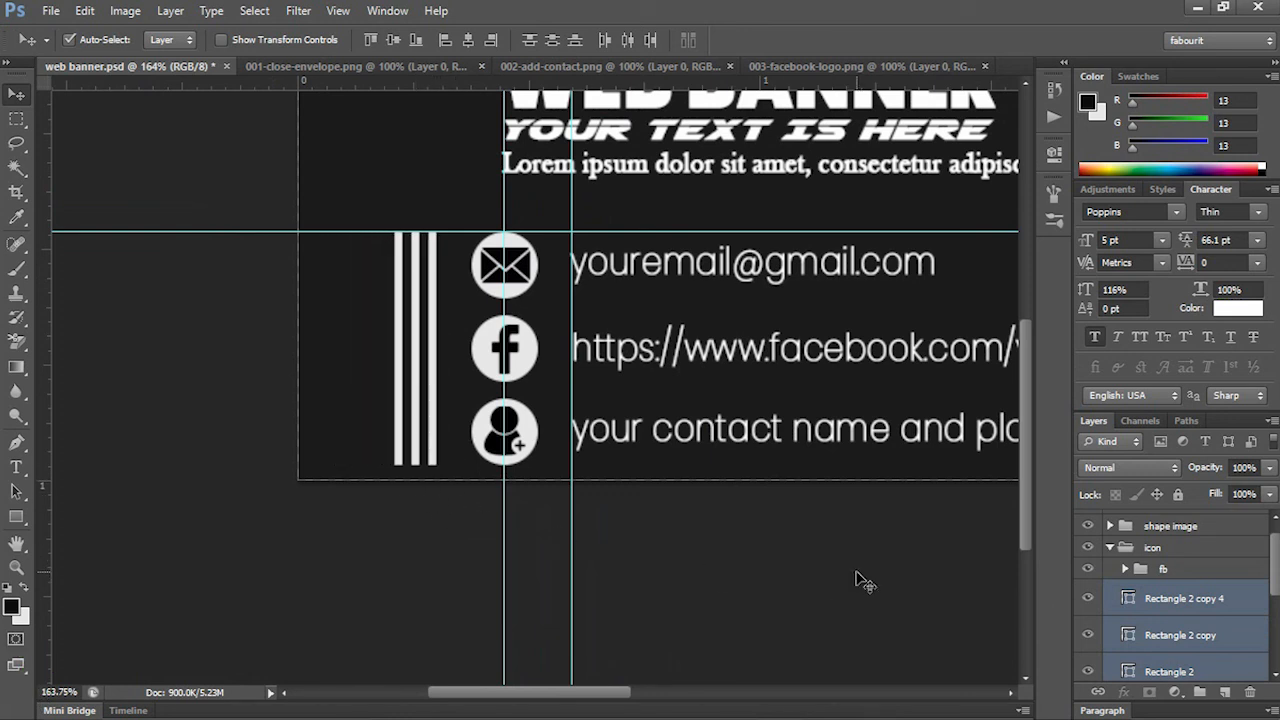
key(Right)
key(Right)
key(Right)
click(814, 581)
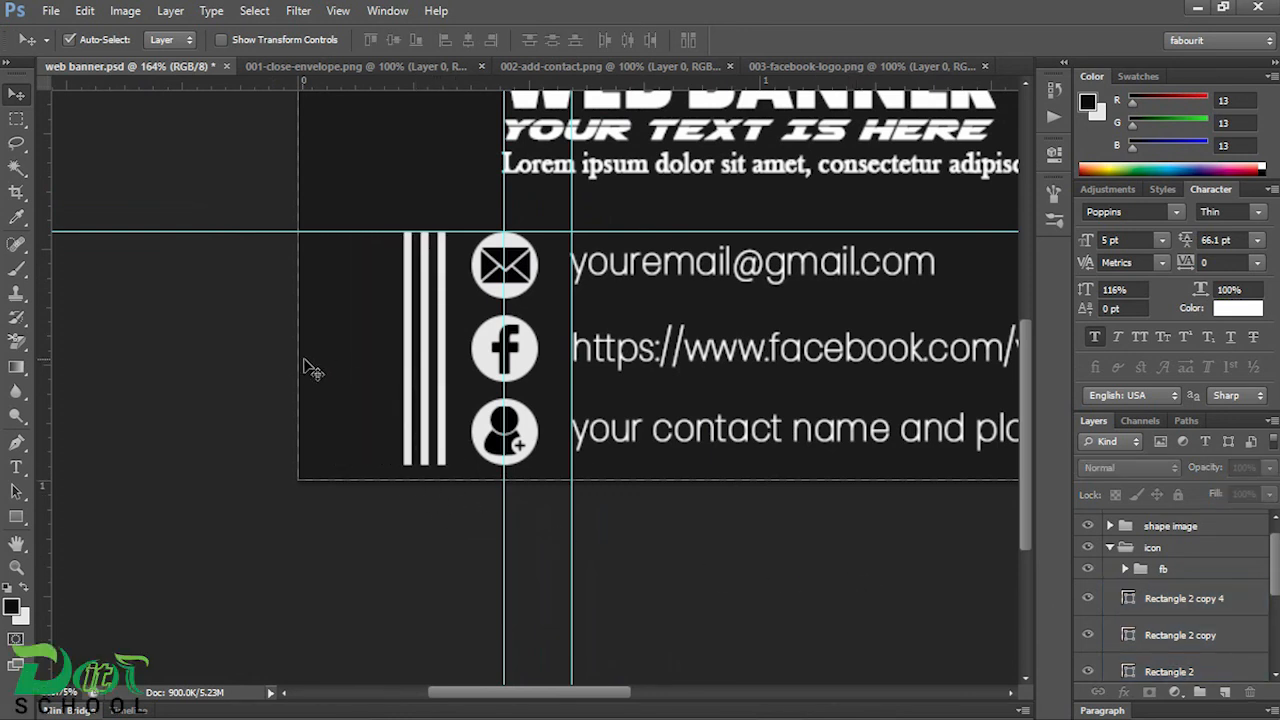
Step: Remove all horizontal and vertical guides from the banner
scroll(303, 361, down, 3)
scroll(311, 370, down, 2)
drag(70, 377, 196, 80)
drag(203, 134, 51, 149)
drag(246, 163, 40, 171)
scroll(271, 200, up, 2)
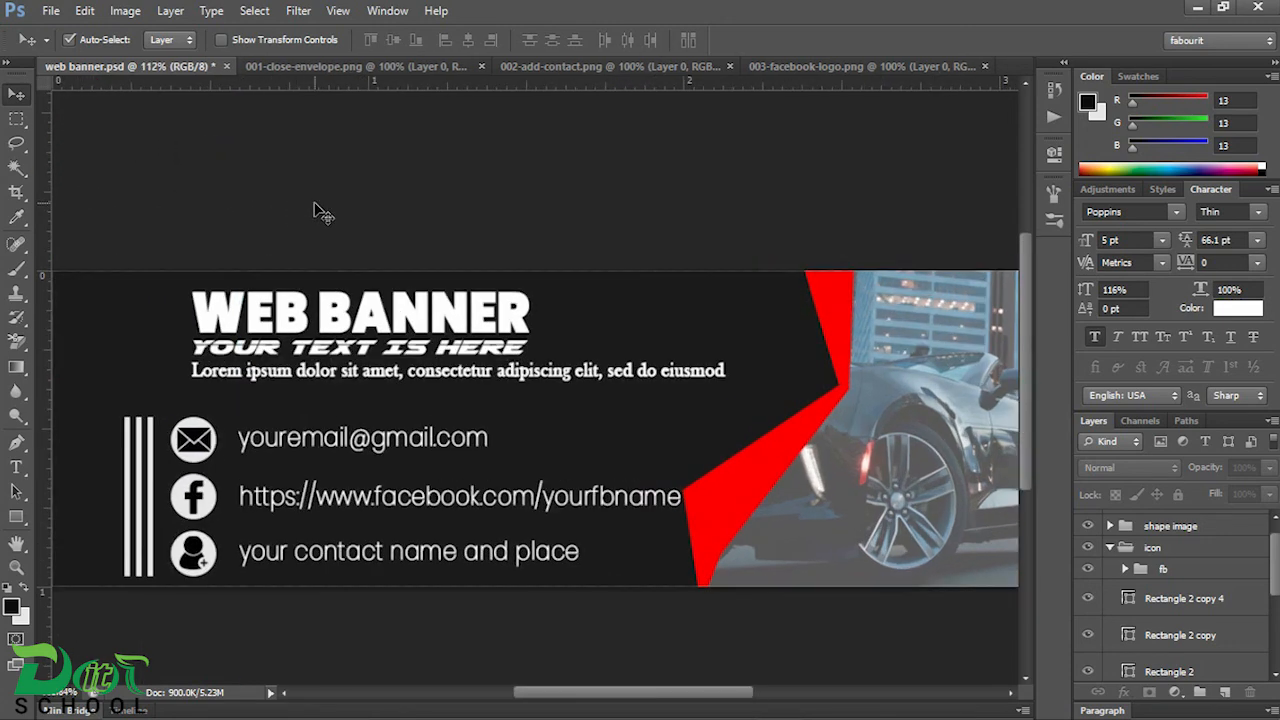
scroll(321, 212, up, 1)
drag(477, 249, 586, 176)
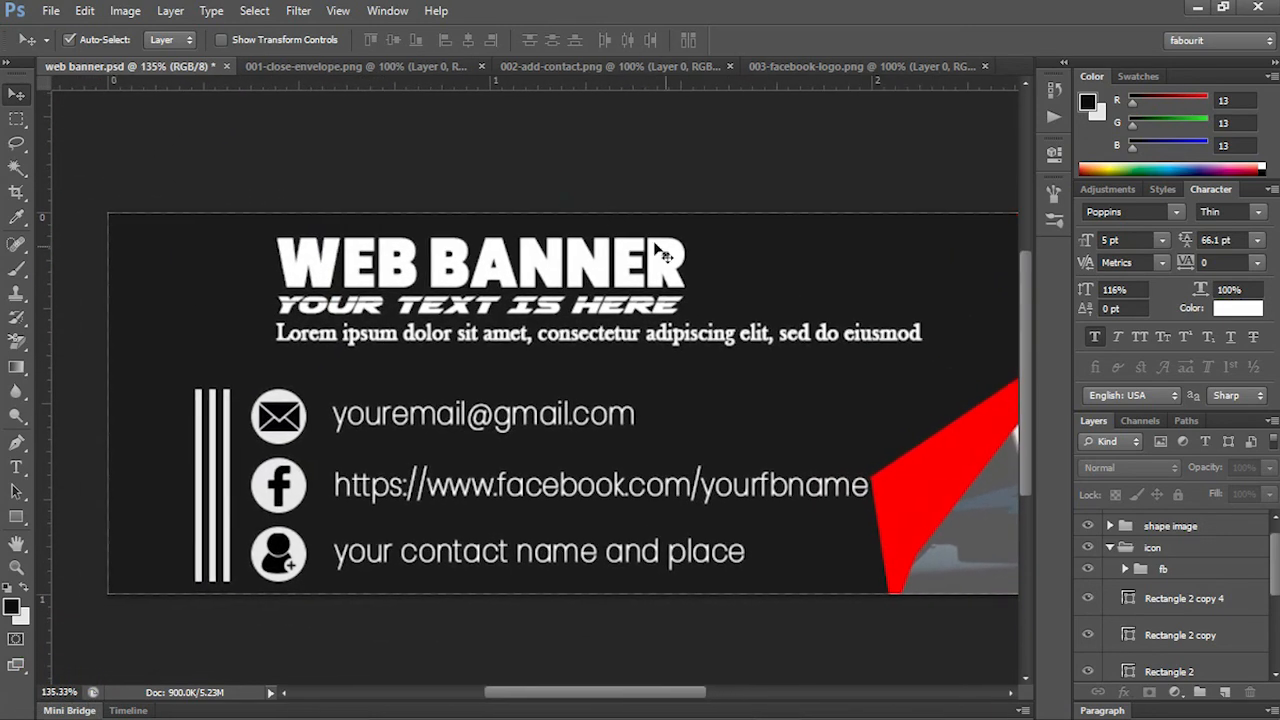
Step: Move the three bar layers out of the "icon" group into the "shape image" group and expand that group
click(1168, 672)
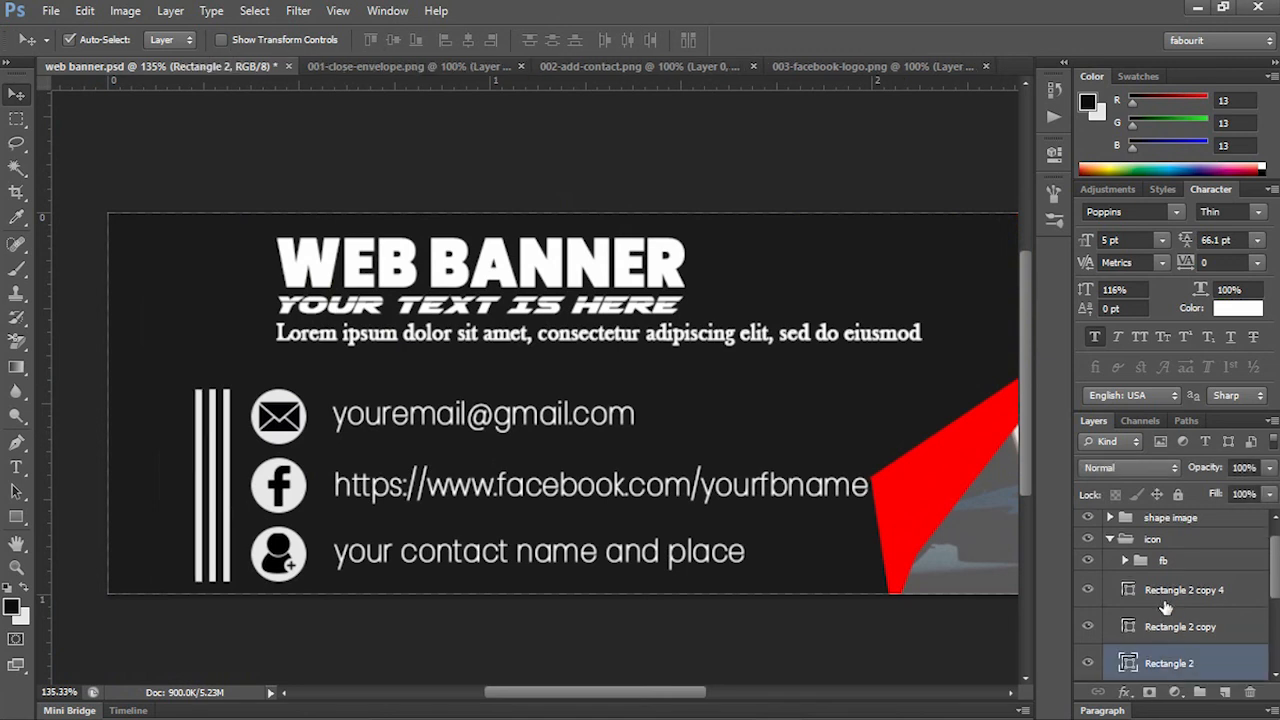
shift+click(1165, 602)
scroll(1168, 605, up, 2)
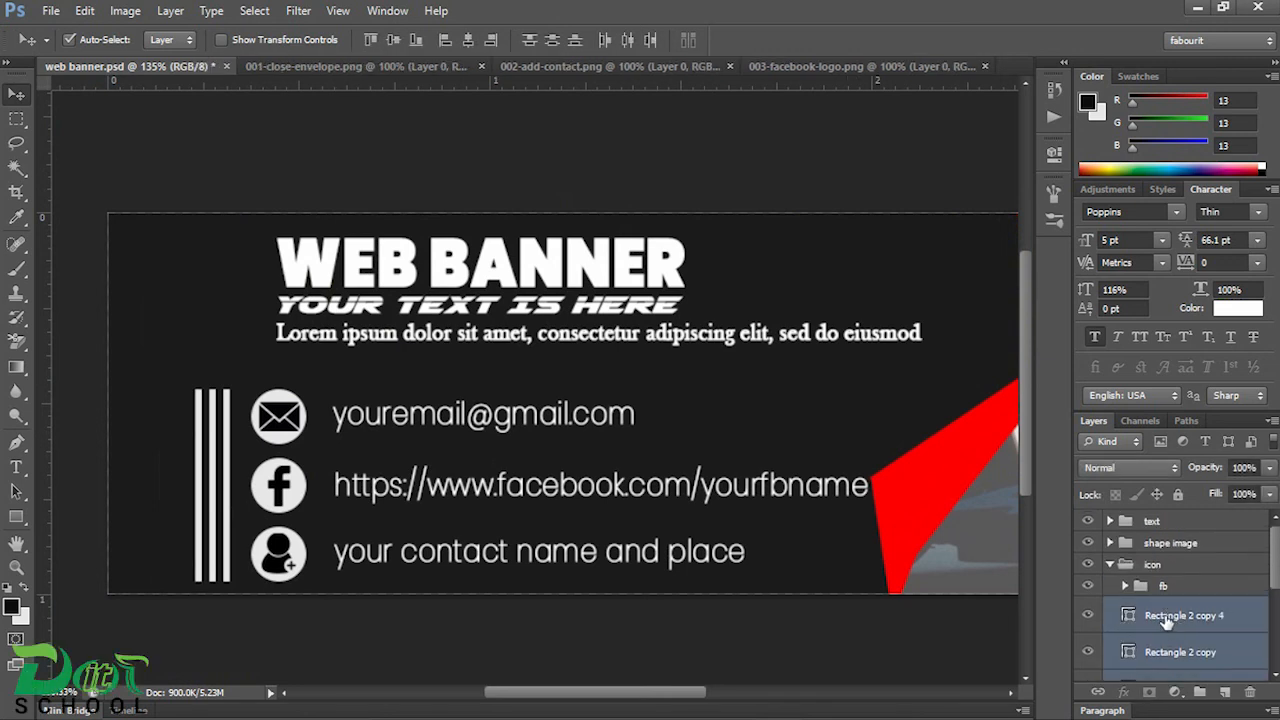
drag(1163, 618, 1170, 543)
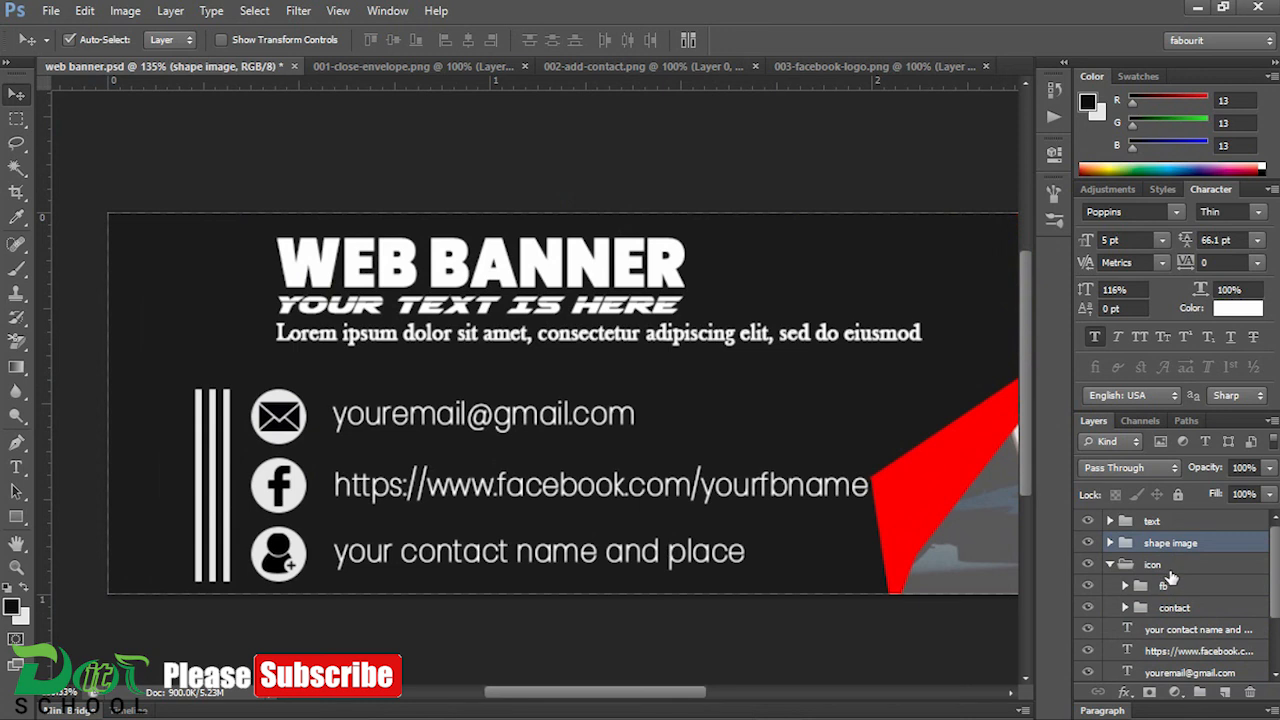
click(1110, 543)
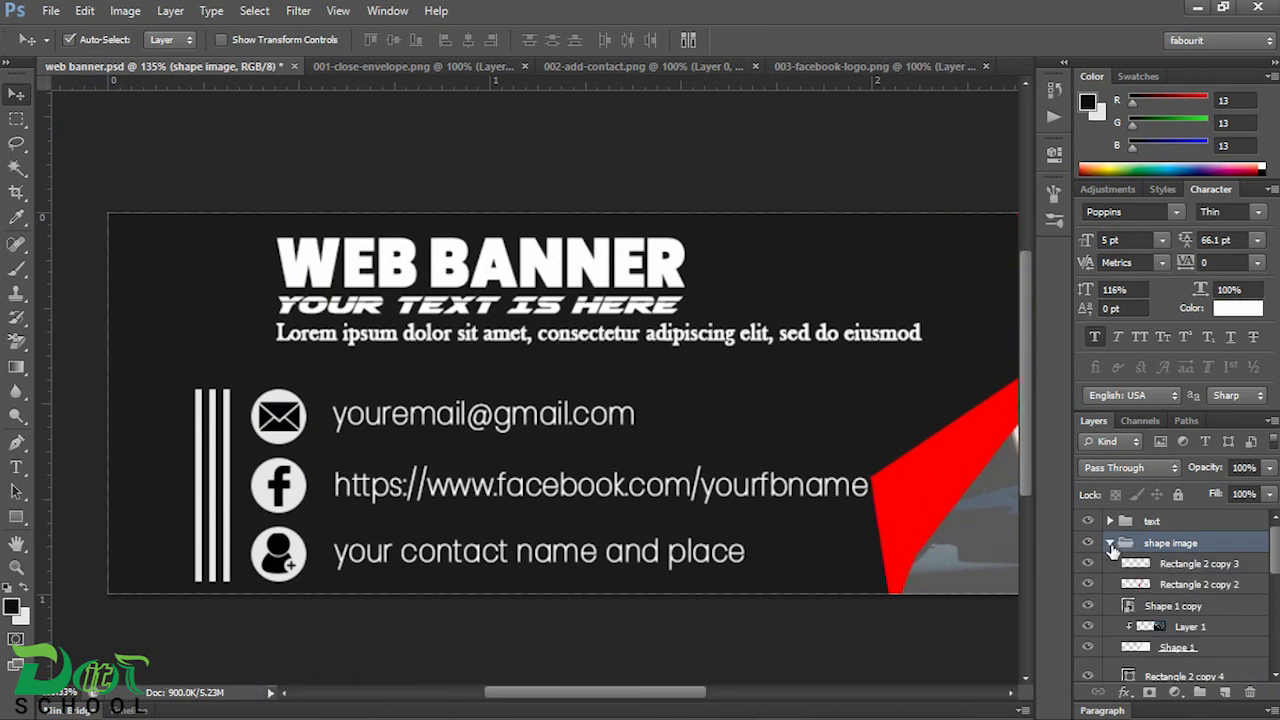
Step: Change the fill colour of the middle bar, "Rectangle 2 copy", to red fe0000
scroll(1129, 607, down, 3)
scroll(1129, 607, down, 1)
click(1089, 605)
click(1089, 605)
double_click(1128, 605)
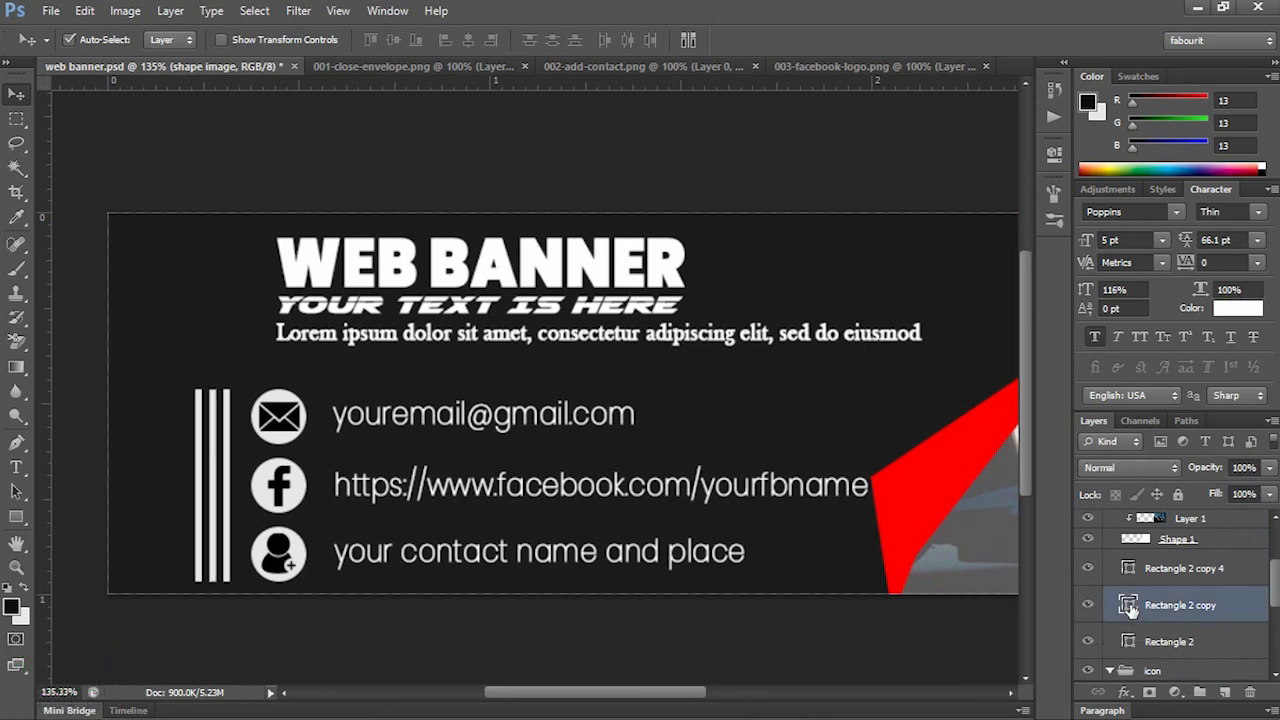
drag(823, 240, 838, 207)
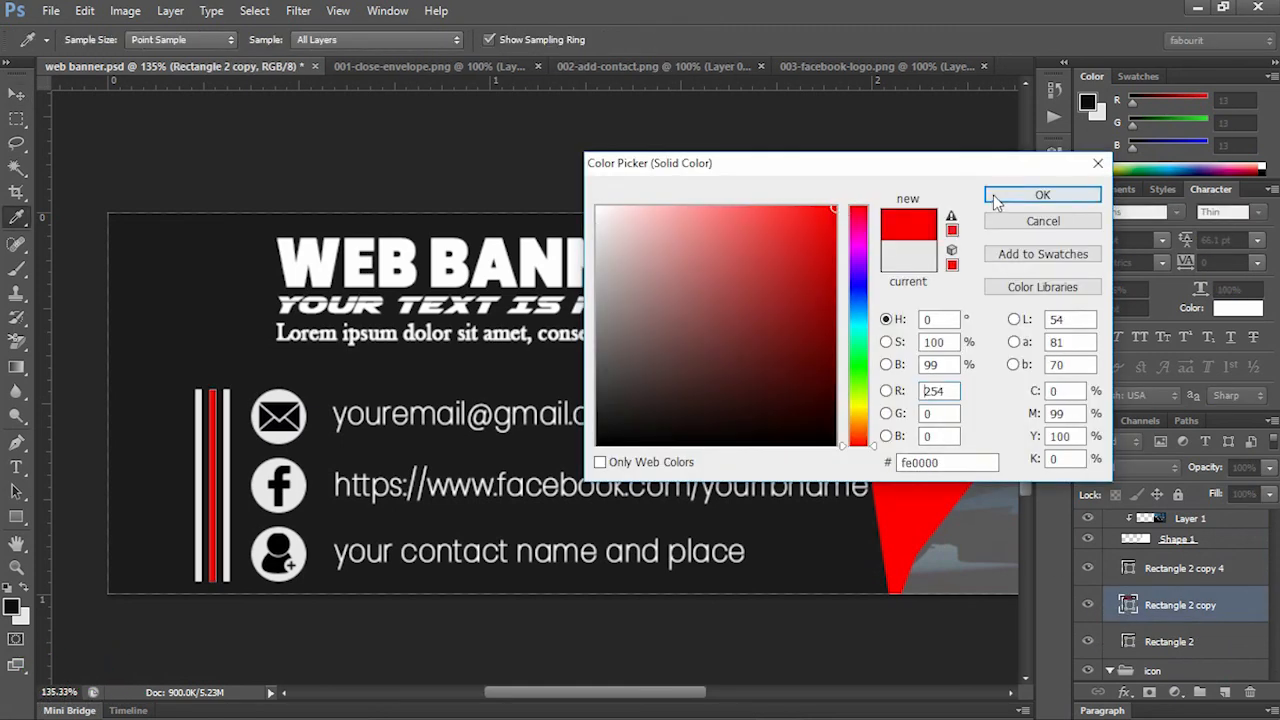
click(1042, 194)
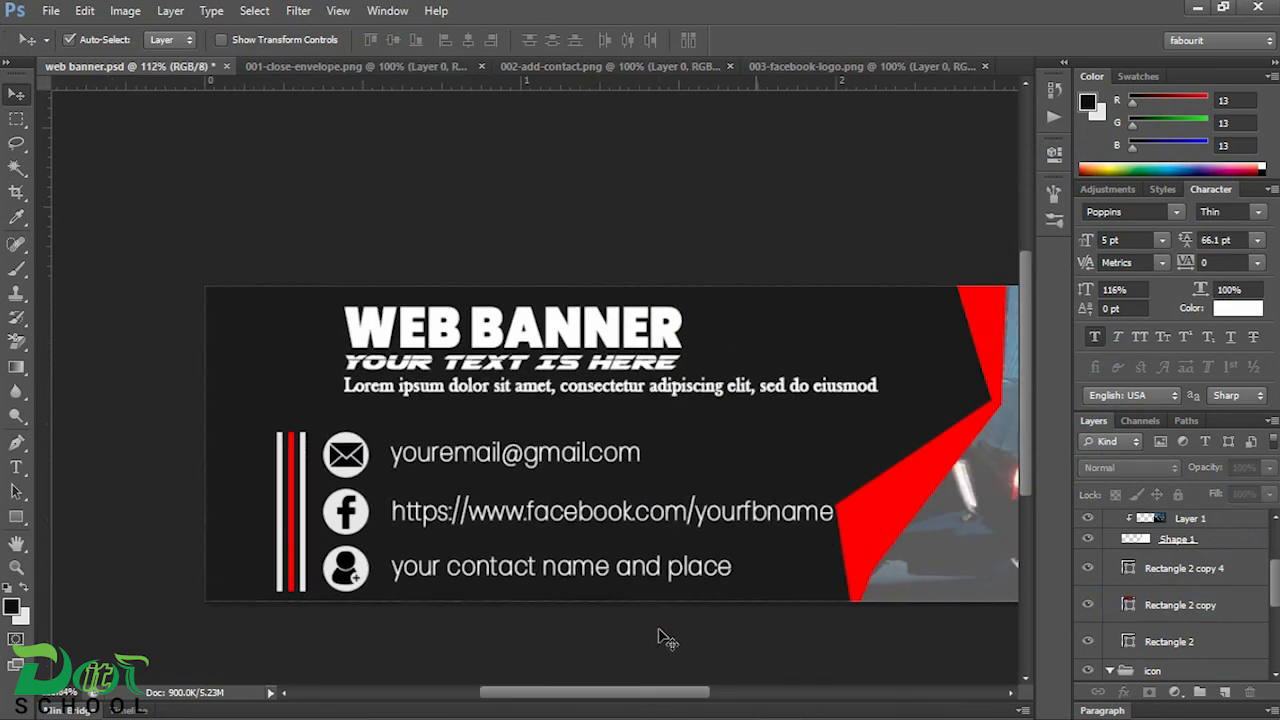
scroll(658, 637, down, 3)
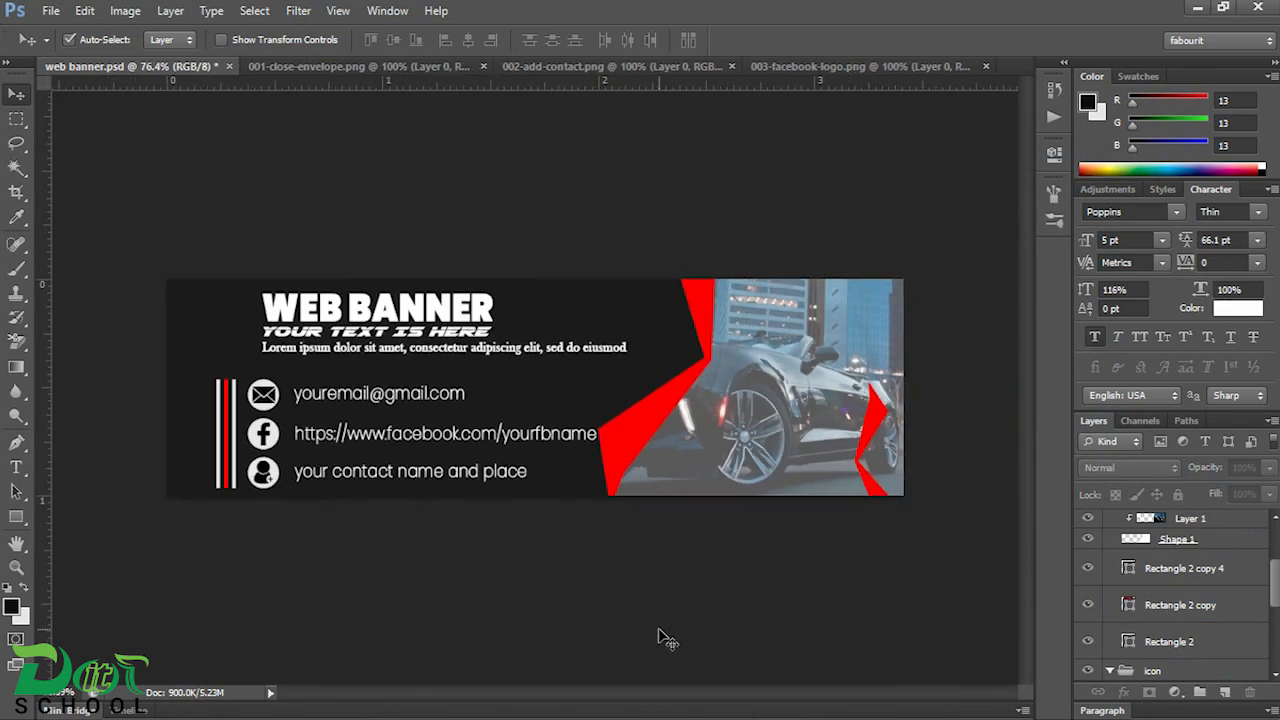
scroll(672, 603, up, 2)
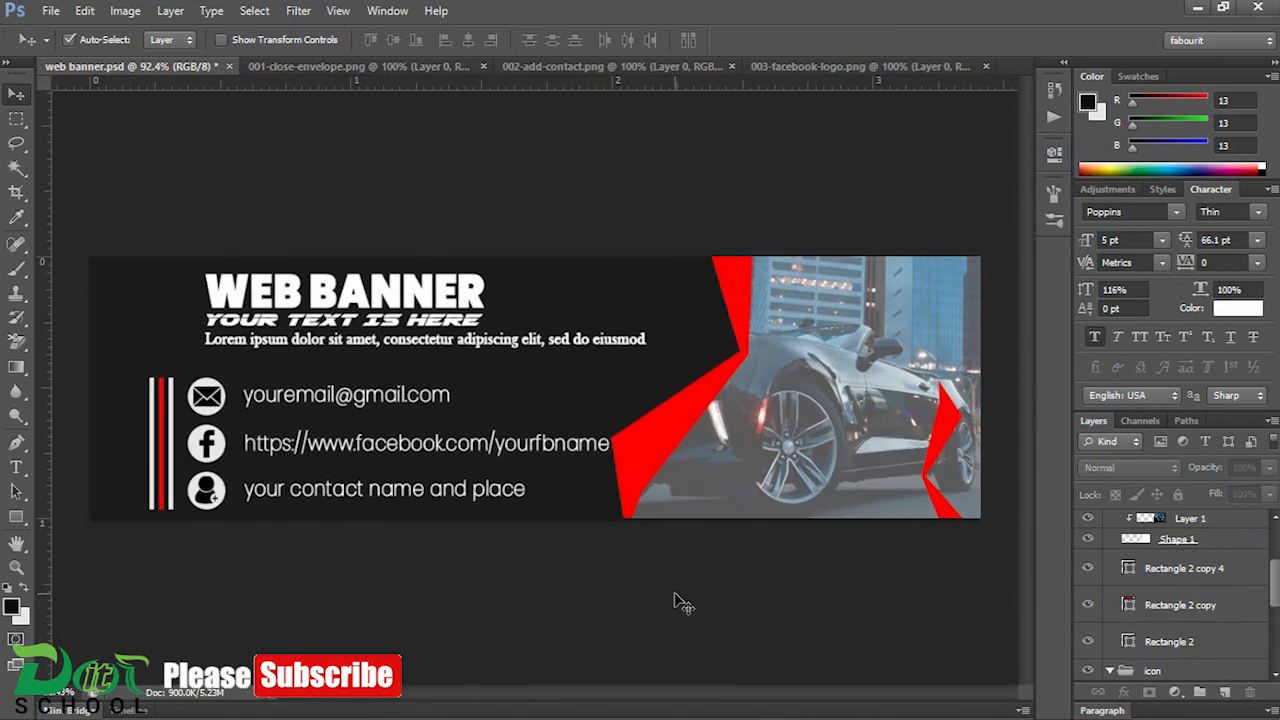